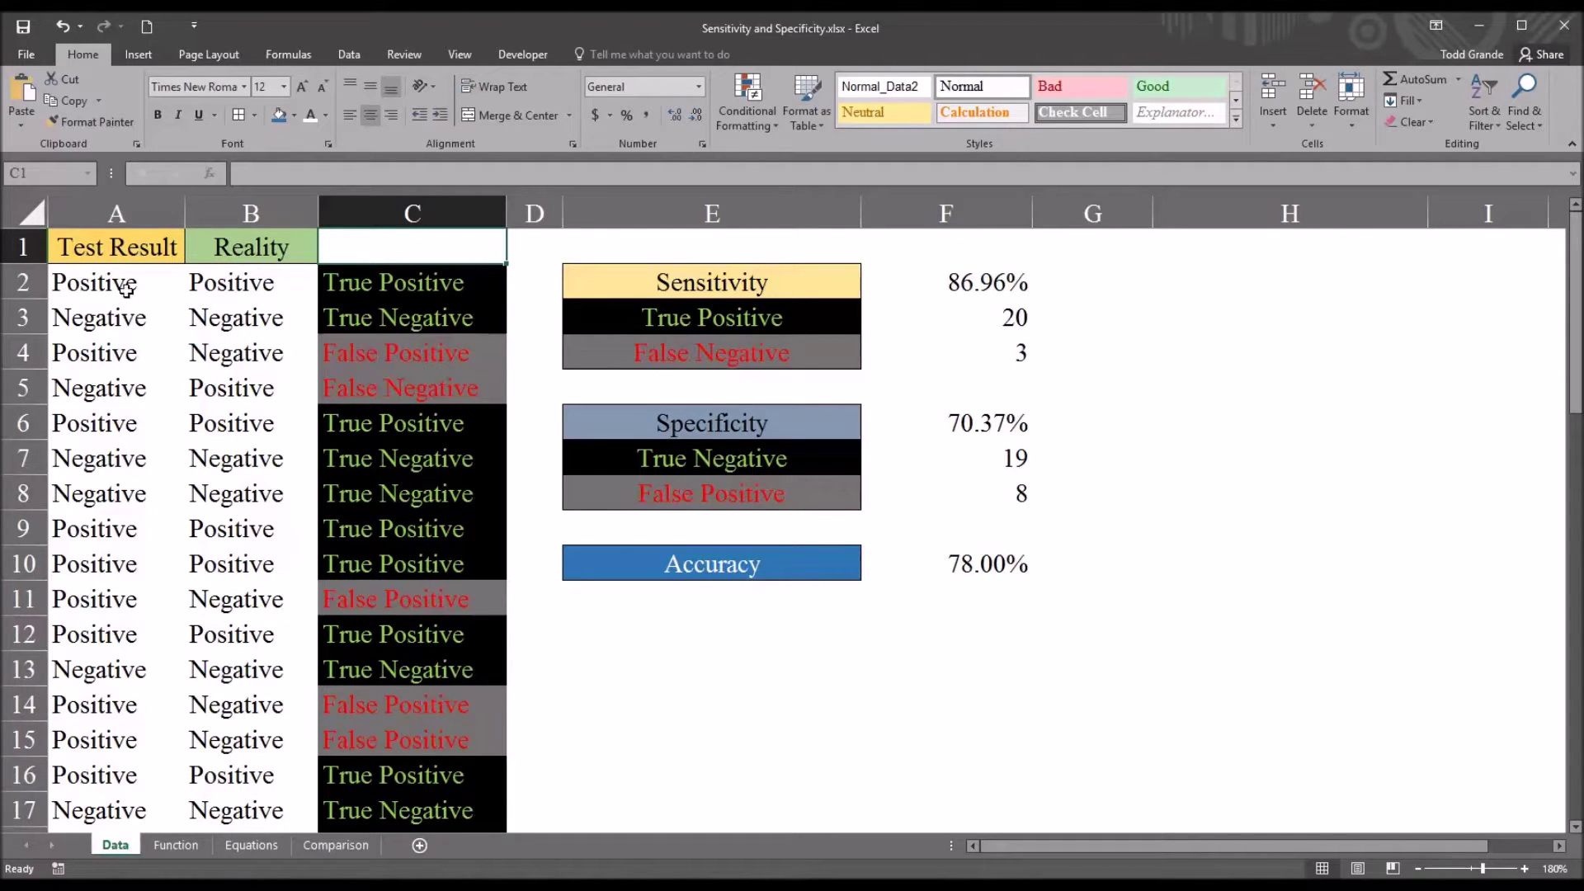
# - Select the Test Result and Reality columns down to row 51 and look over their first values
pyautogui.click(117, 212)
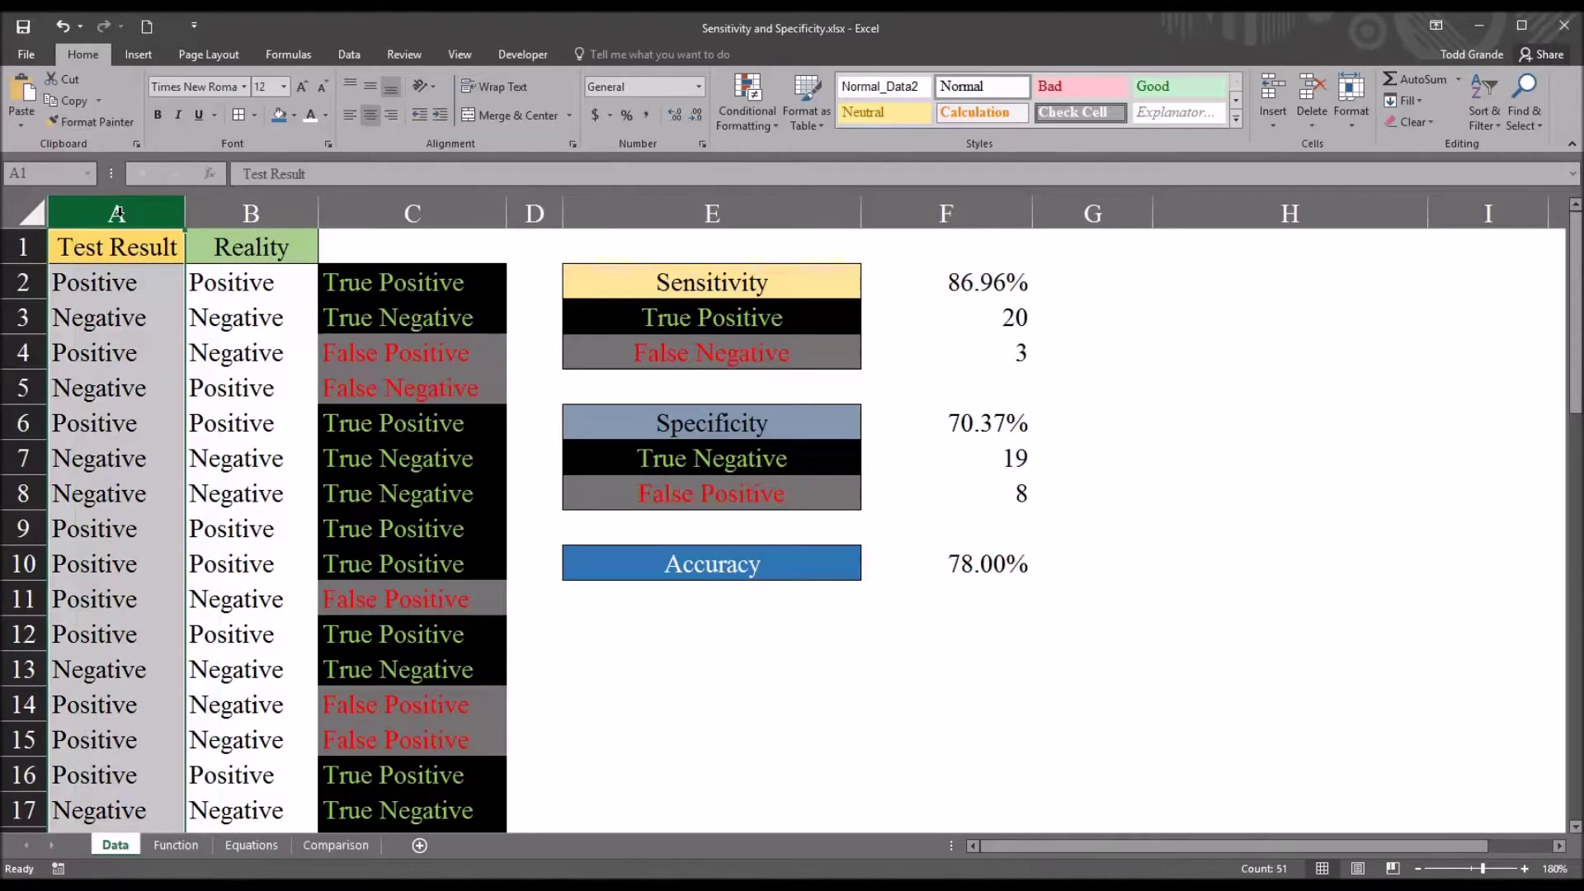
pyautogui.click(108, 256)
pyautogui.hotkey('ctrl', 'shift', 'Down')
pyautogui.click(113, 285)
pyautogui.click(109, 316)
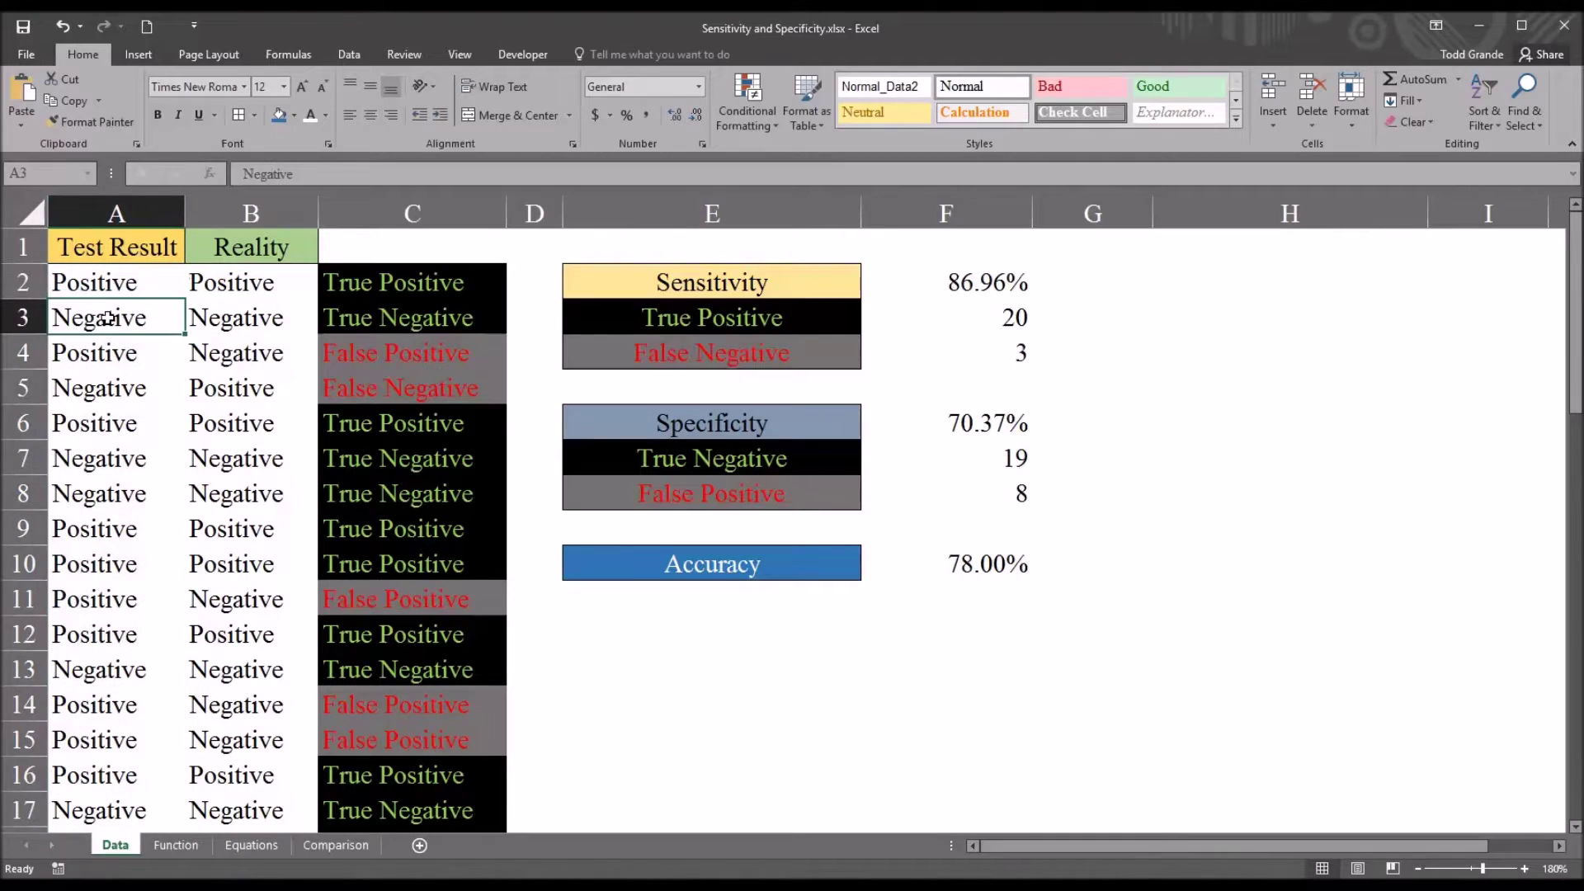
pyautogui.click(221, 239)
pyautogui.hotkey('ctrl', 'shift', 'Down')
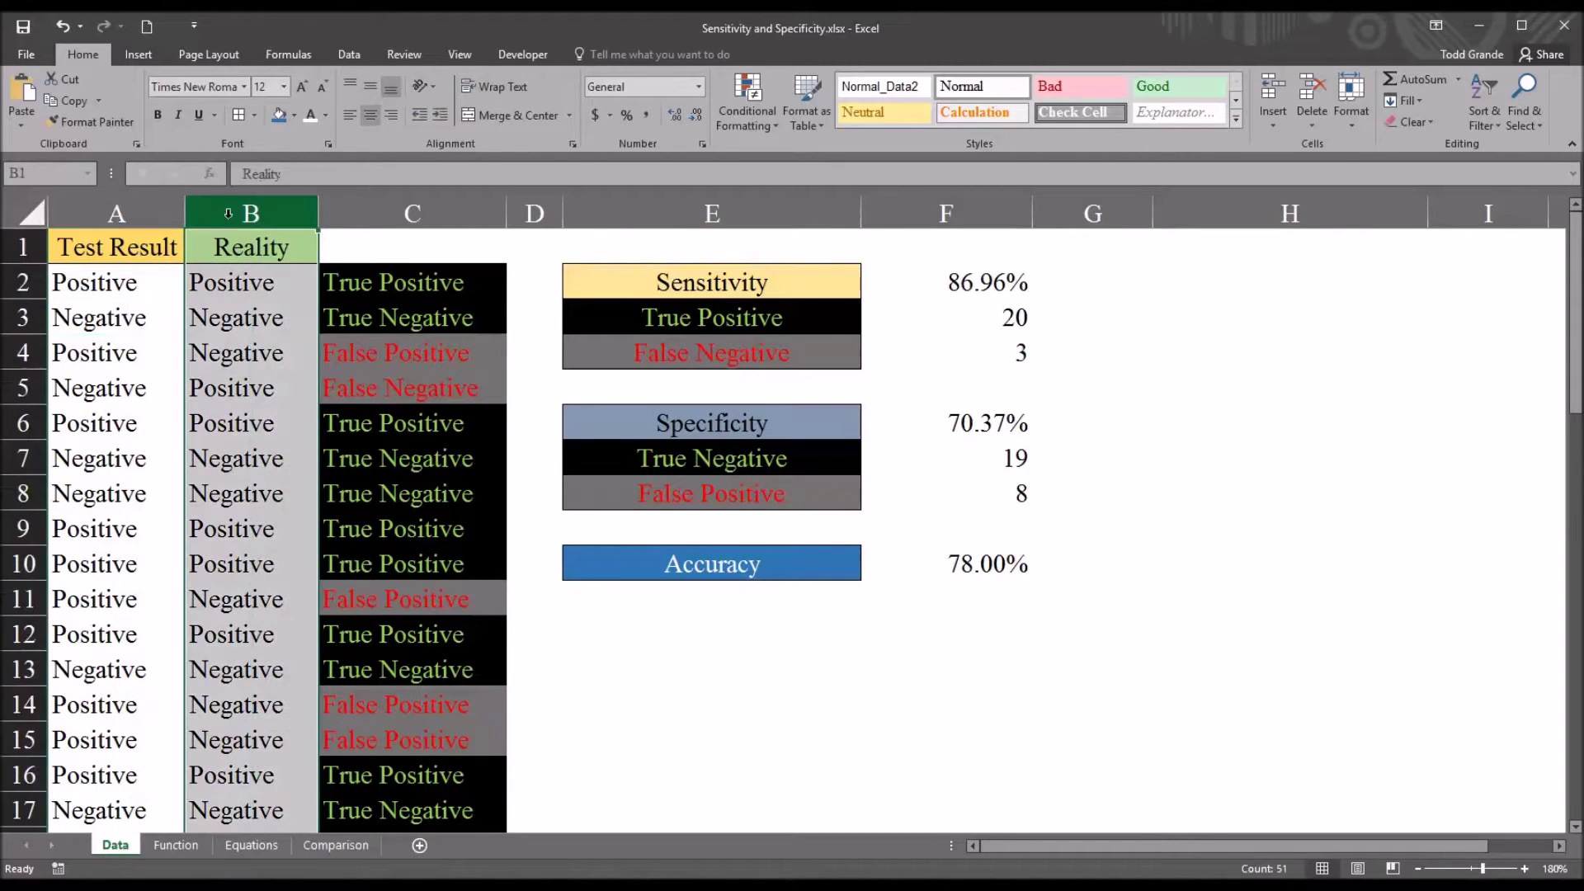
pyautogui.click(219, 255)
pyautogui.click(223, 285)
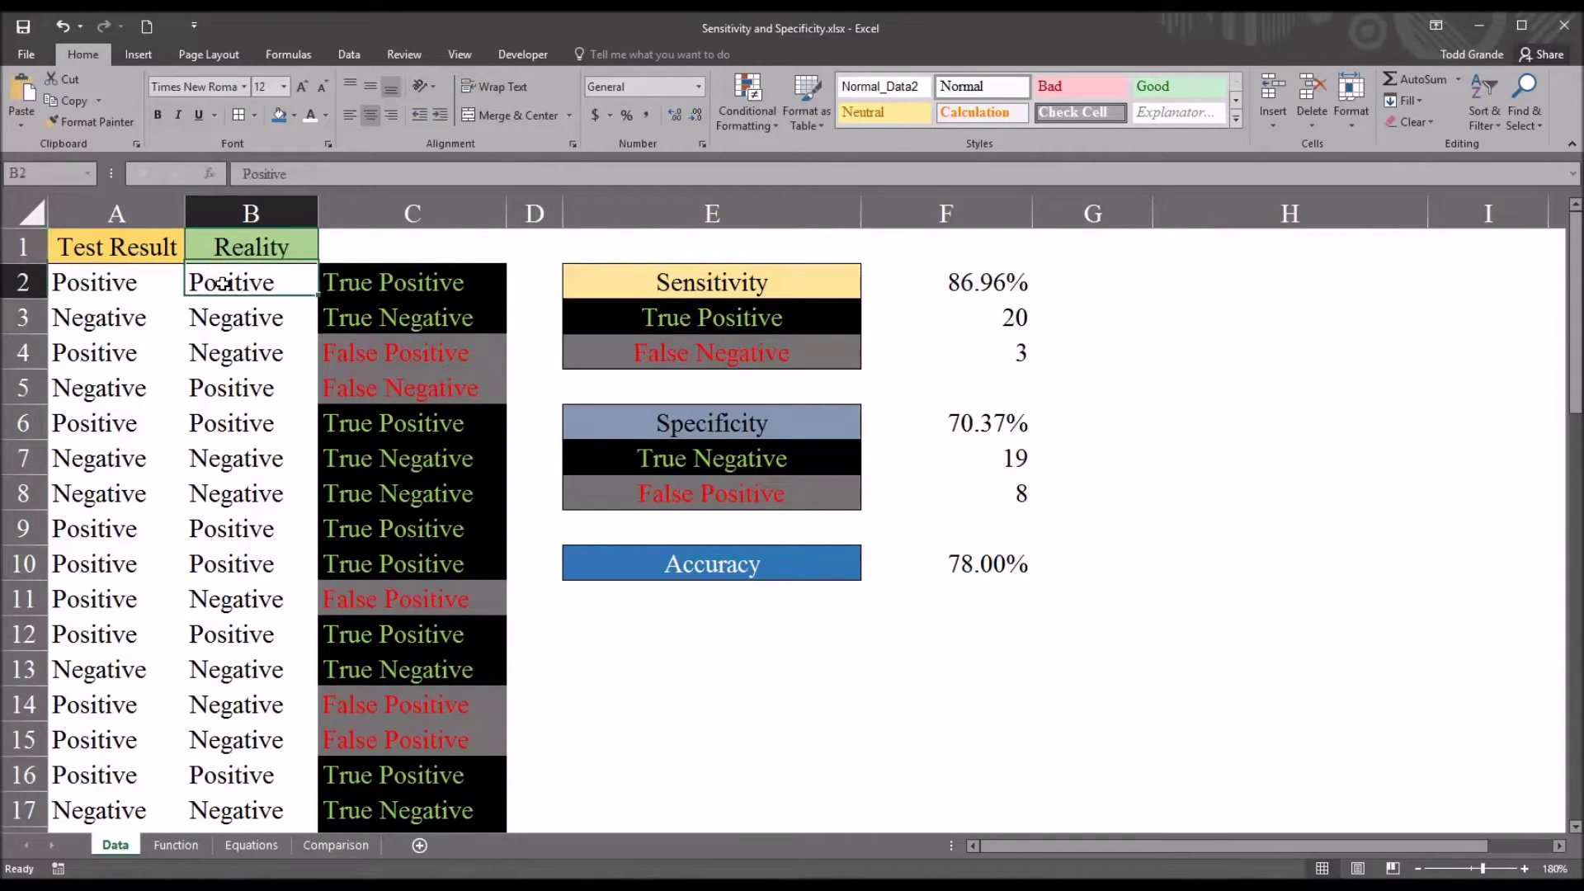
pyautogui.click(212, 315)
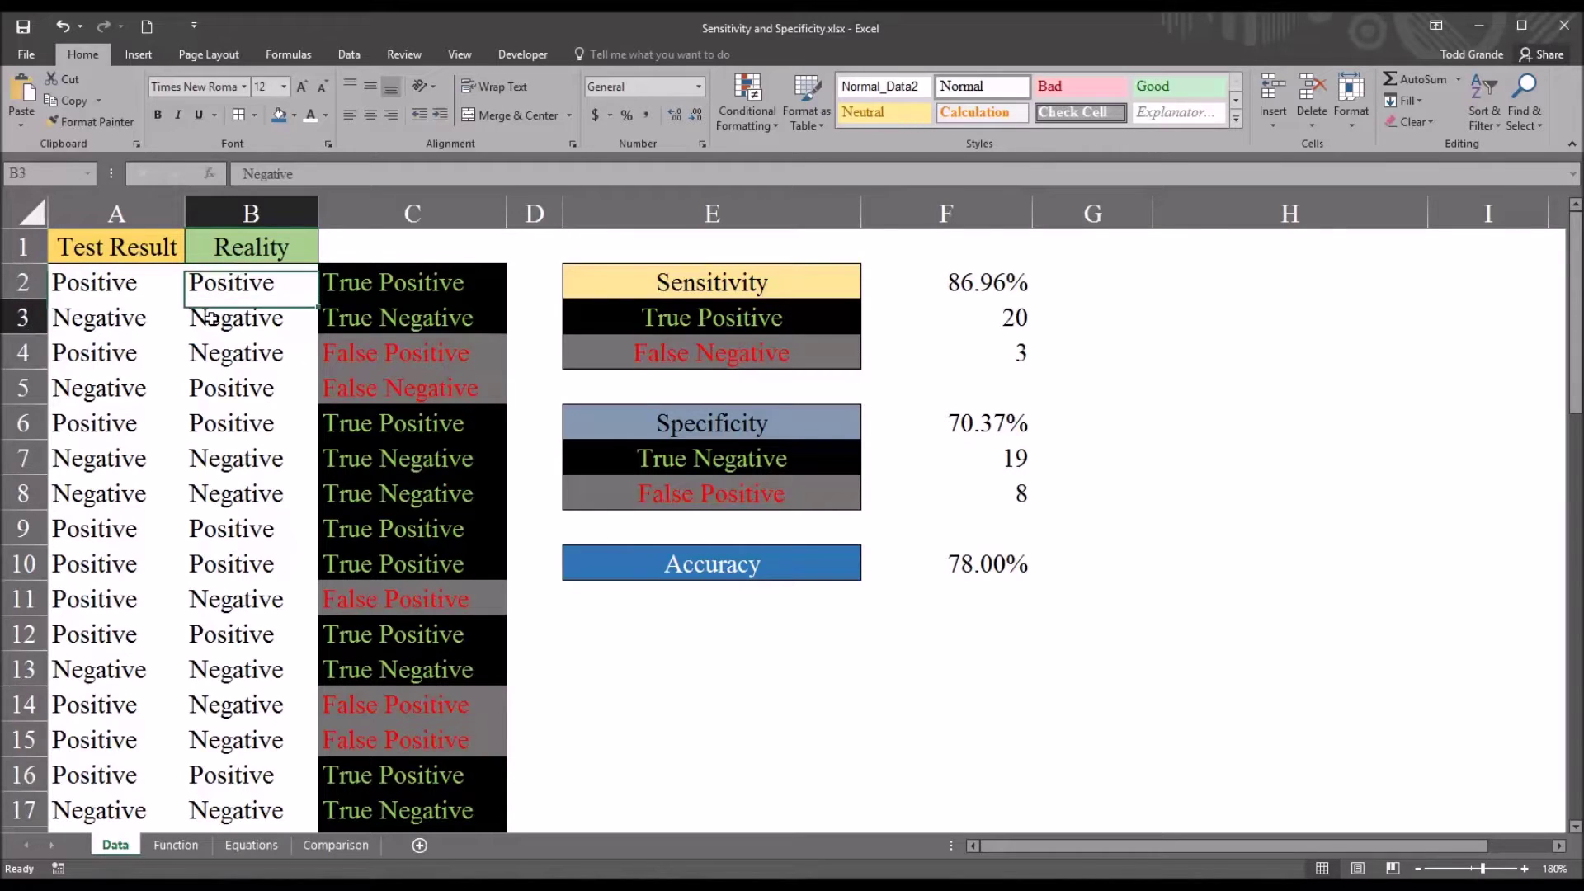
pyautogui.click(214, 287)
pyautogui.click(142, 289)
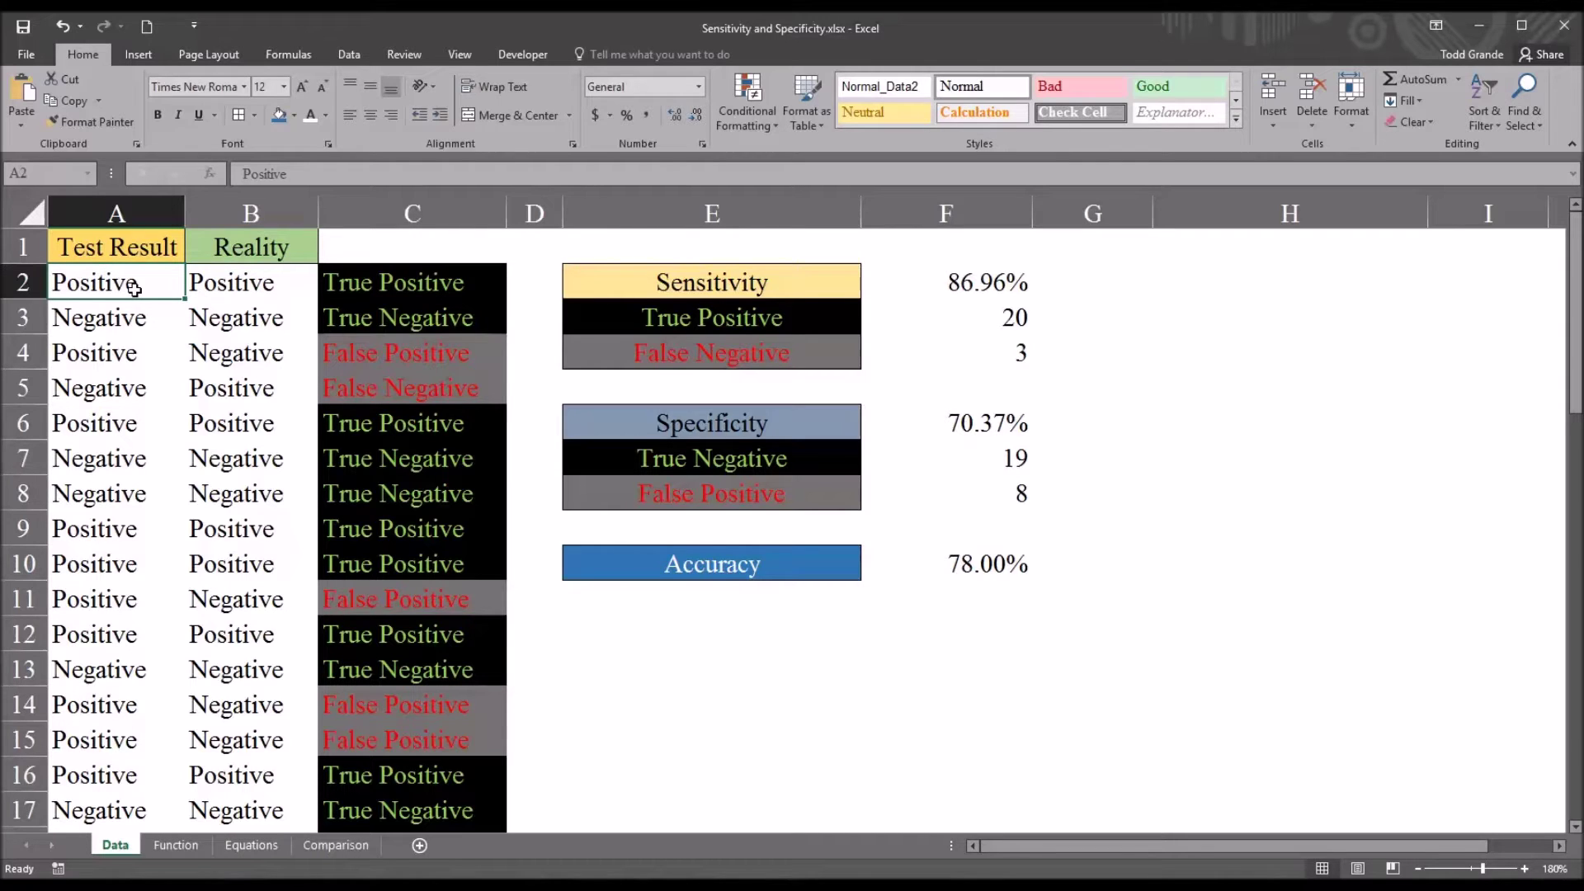
# - Go through the Reality values in B2 to B4, including the Negative in B3
pyautogui.click(214, 283)
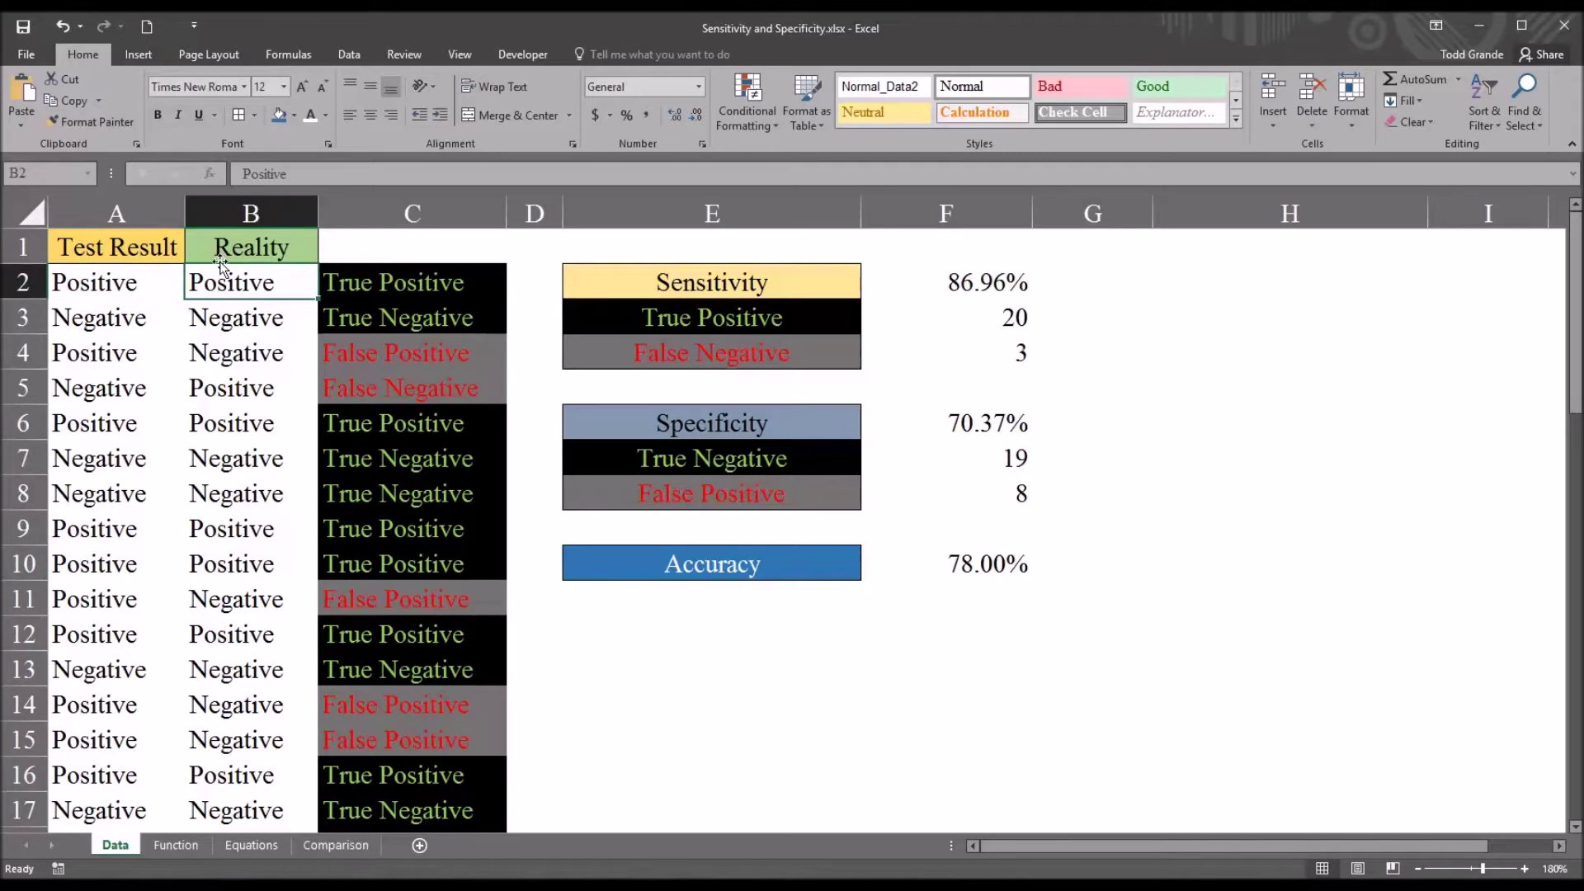
pyautogui.click(228, 245)
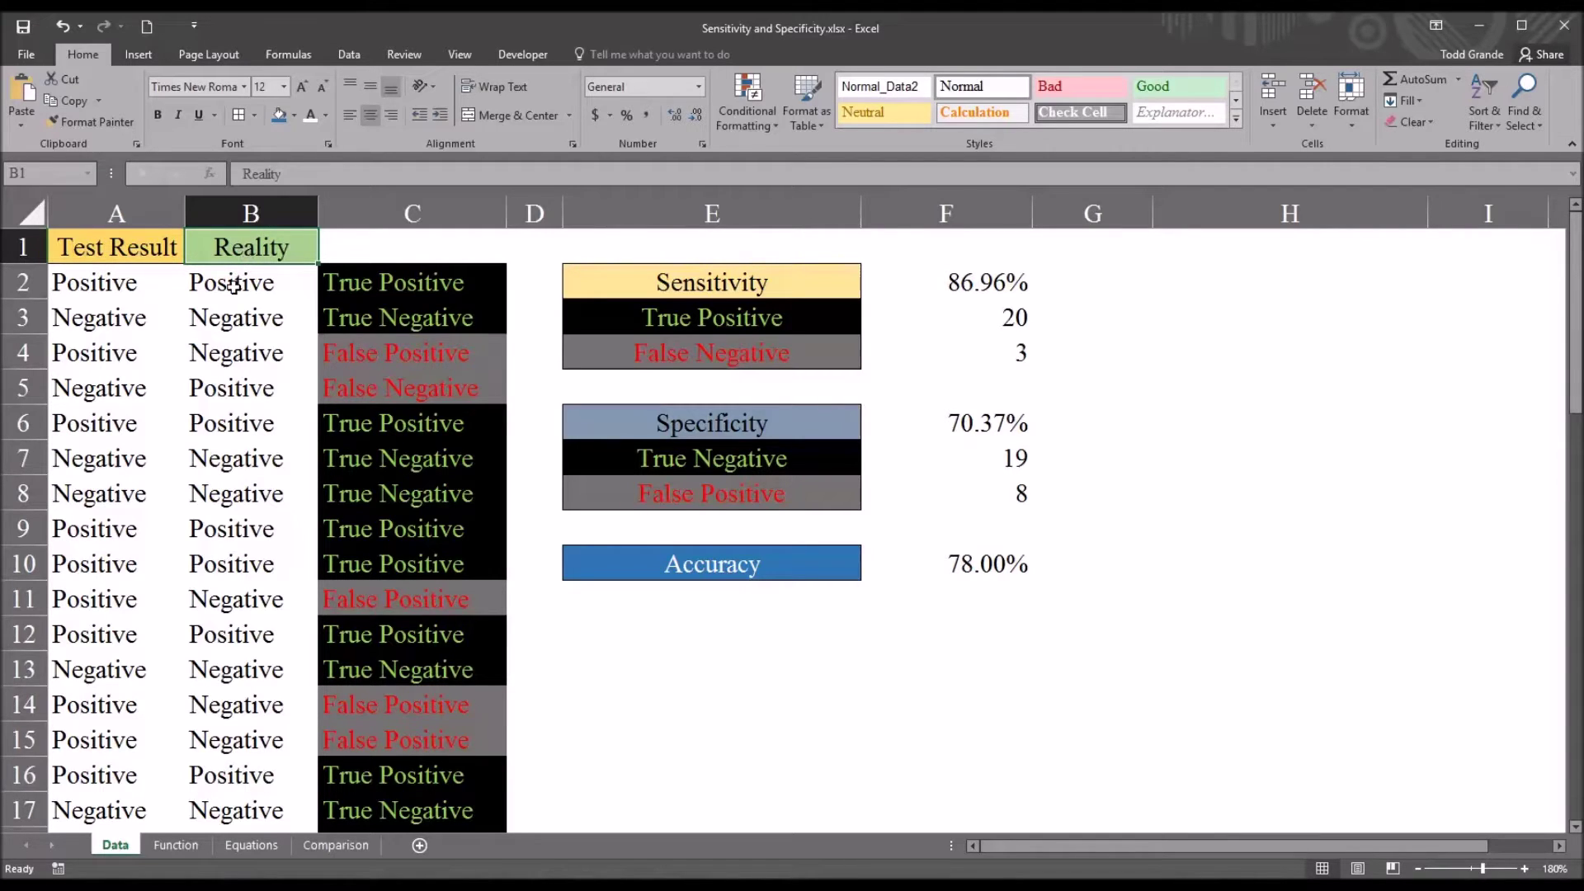
pyautogui.click(233, 285)
pyautogui.click(225, 324)
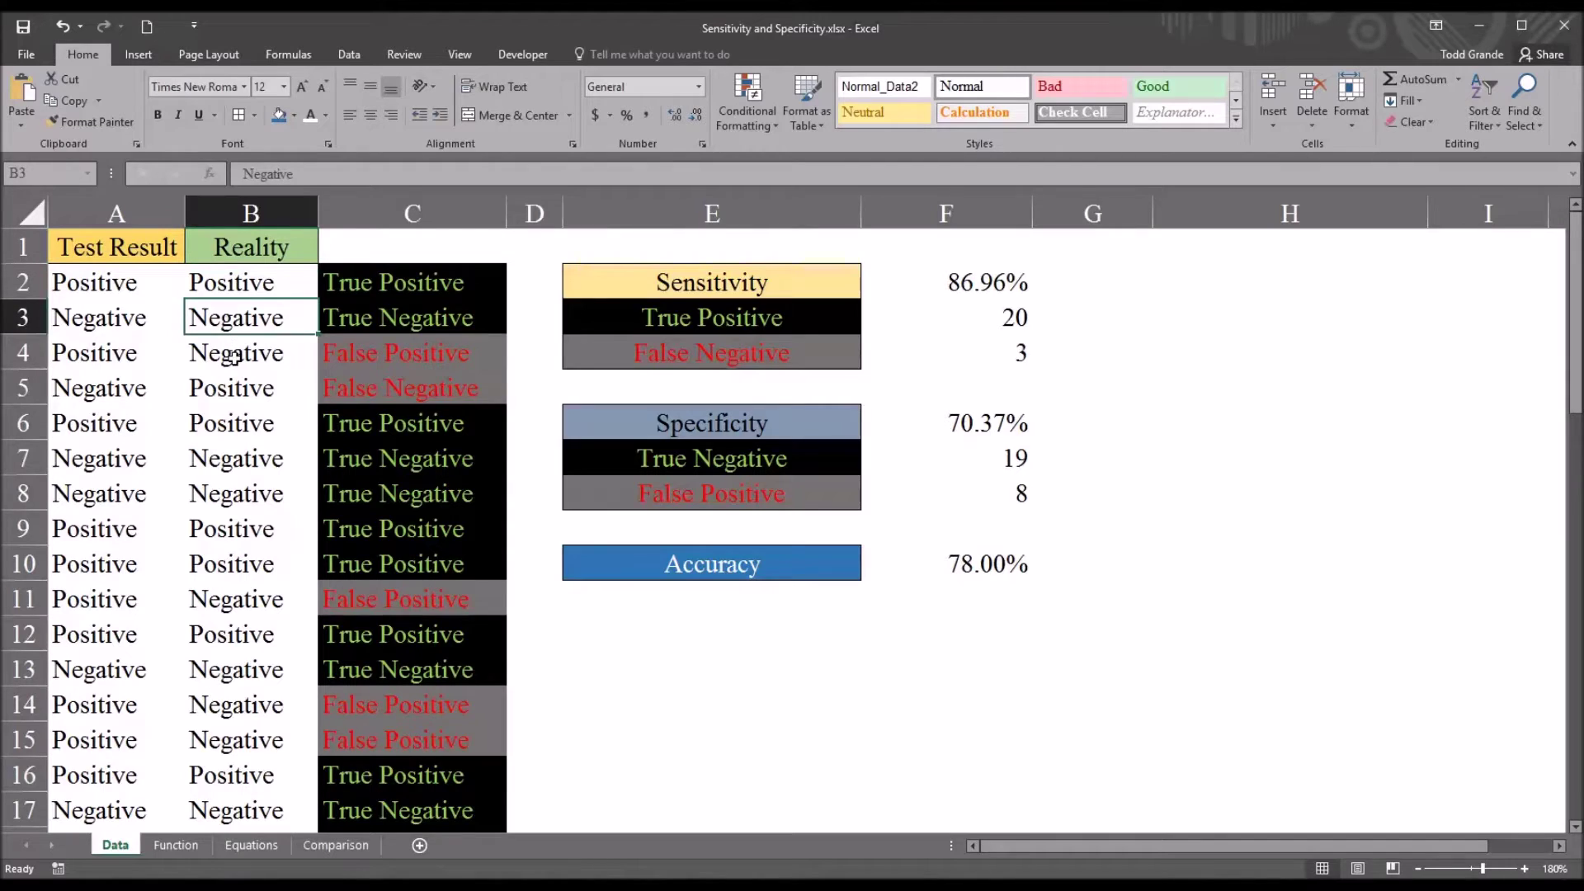
pyautogui.click(235, 357)
pyautogui.click(239, 327)
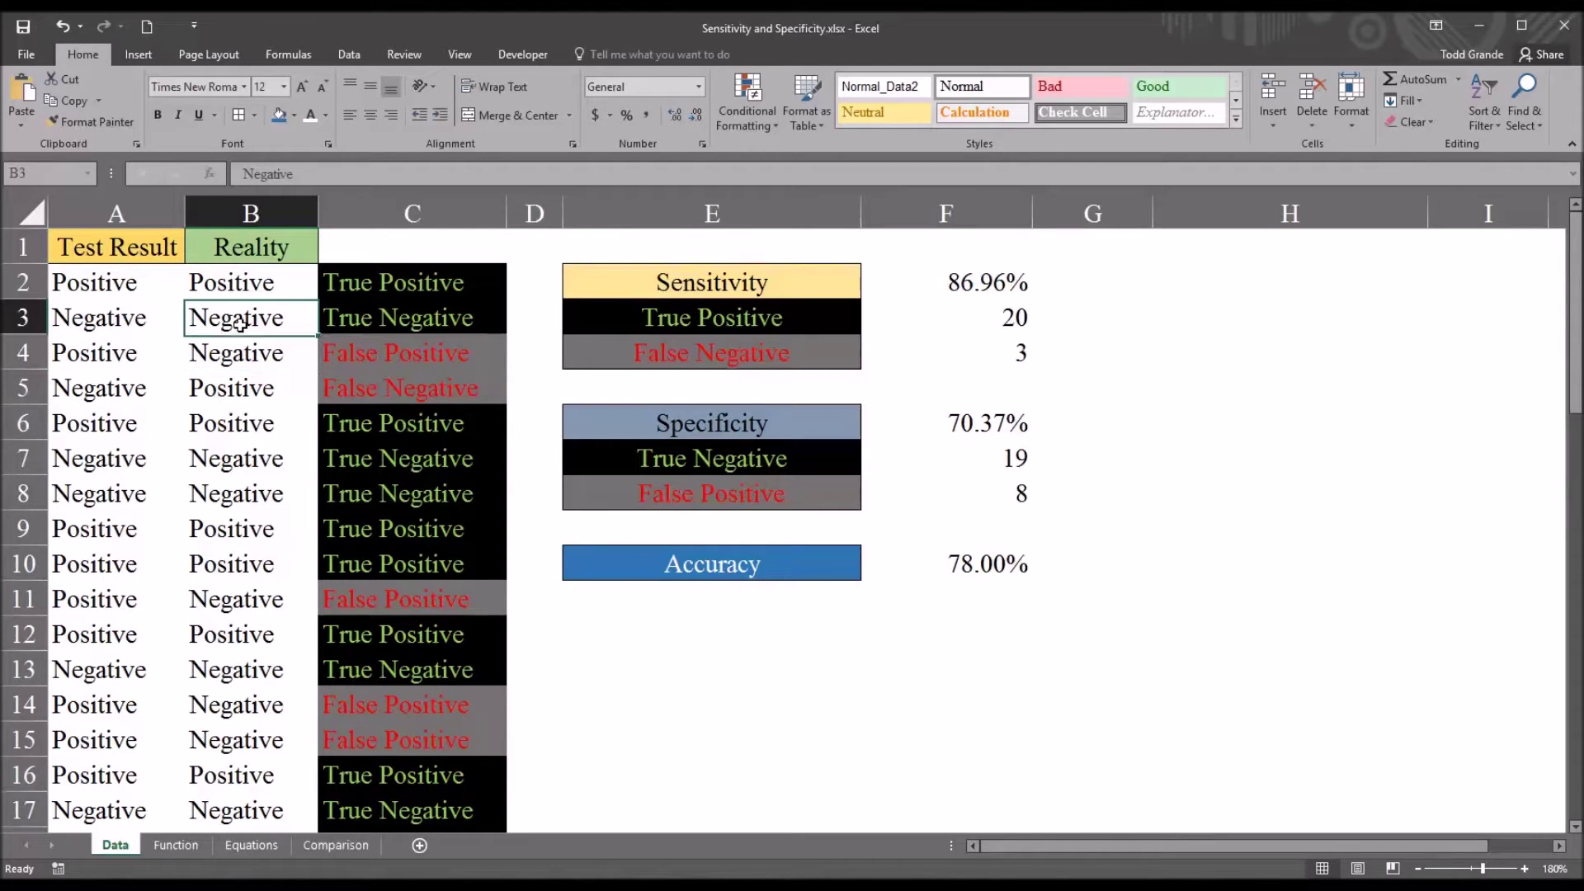
pyautogui.click(252, 281)
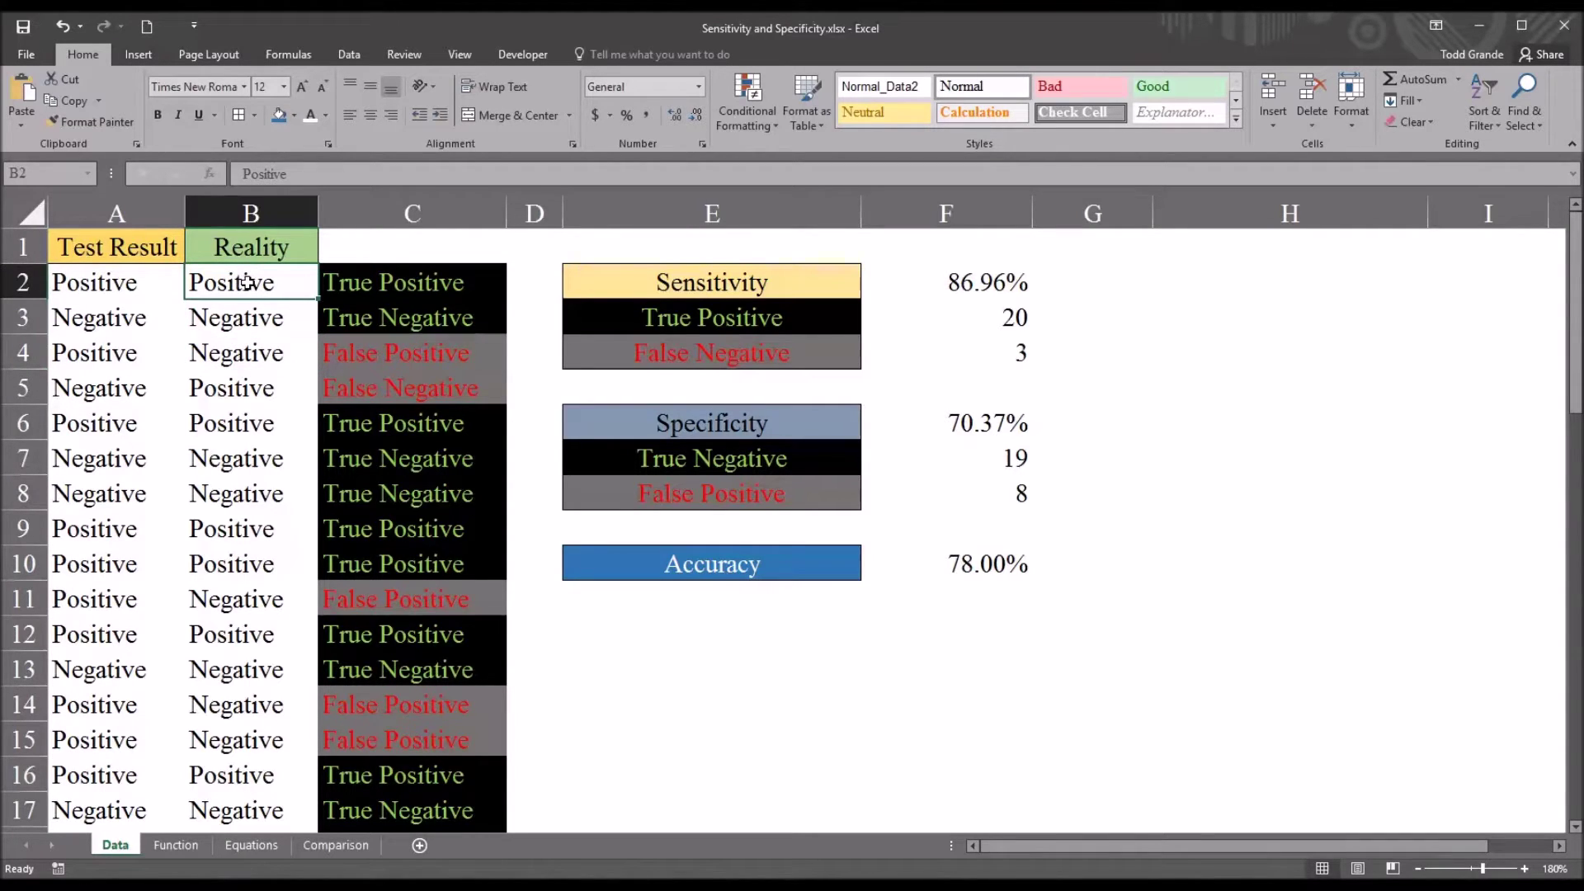
pyautogui.click(241, 313)
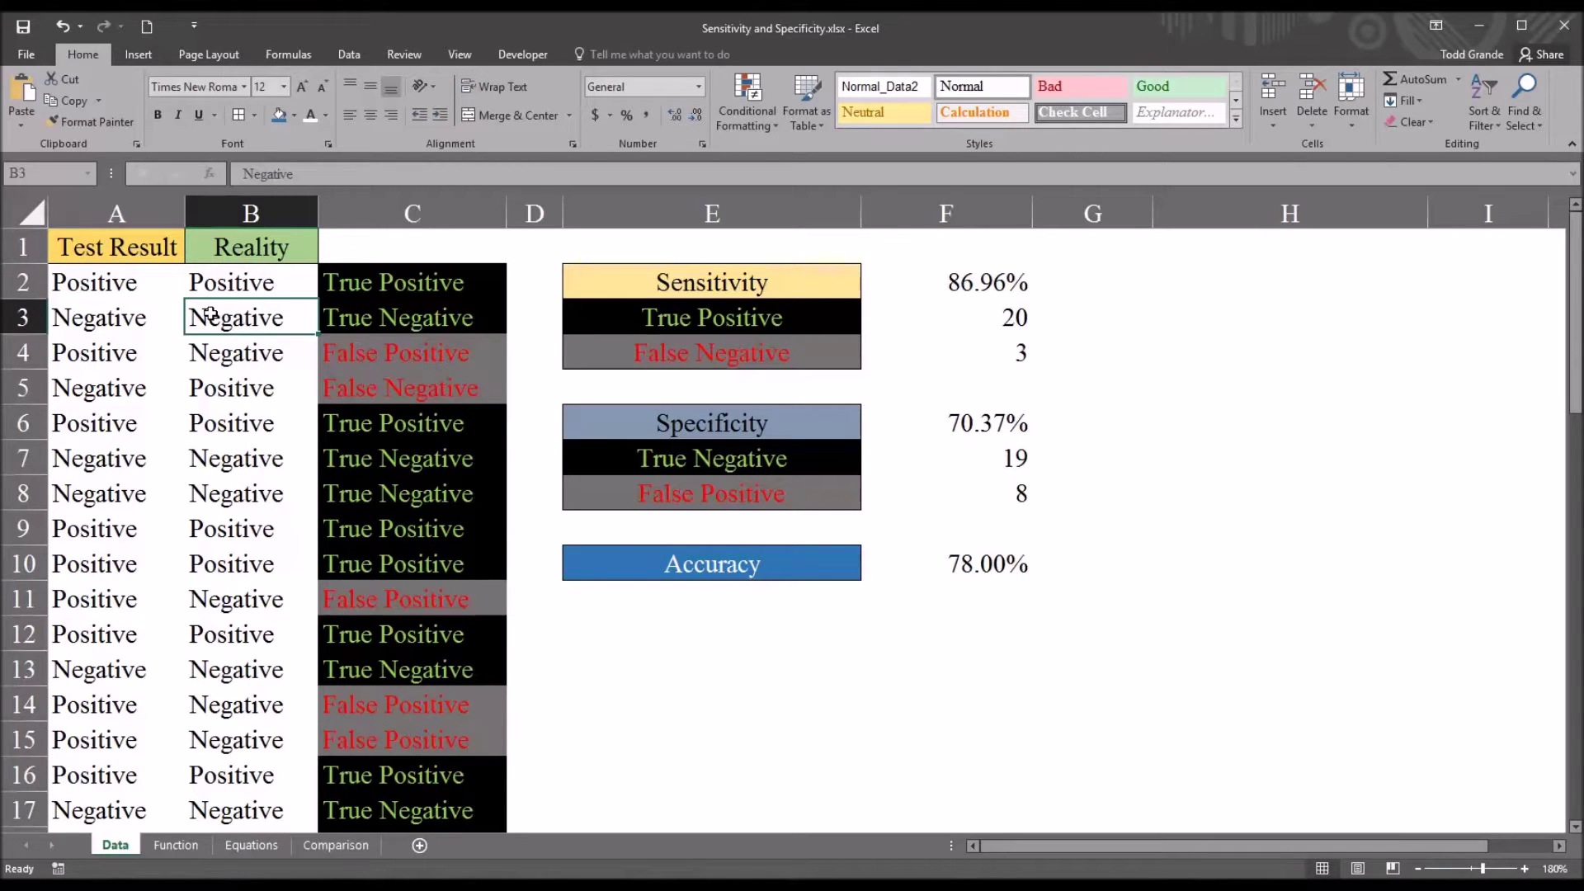
# - Review the Test Result values in A2 and A3, then highlight the Reality and Test Result columns
pyautogui.click(124, 248)
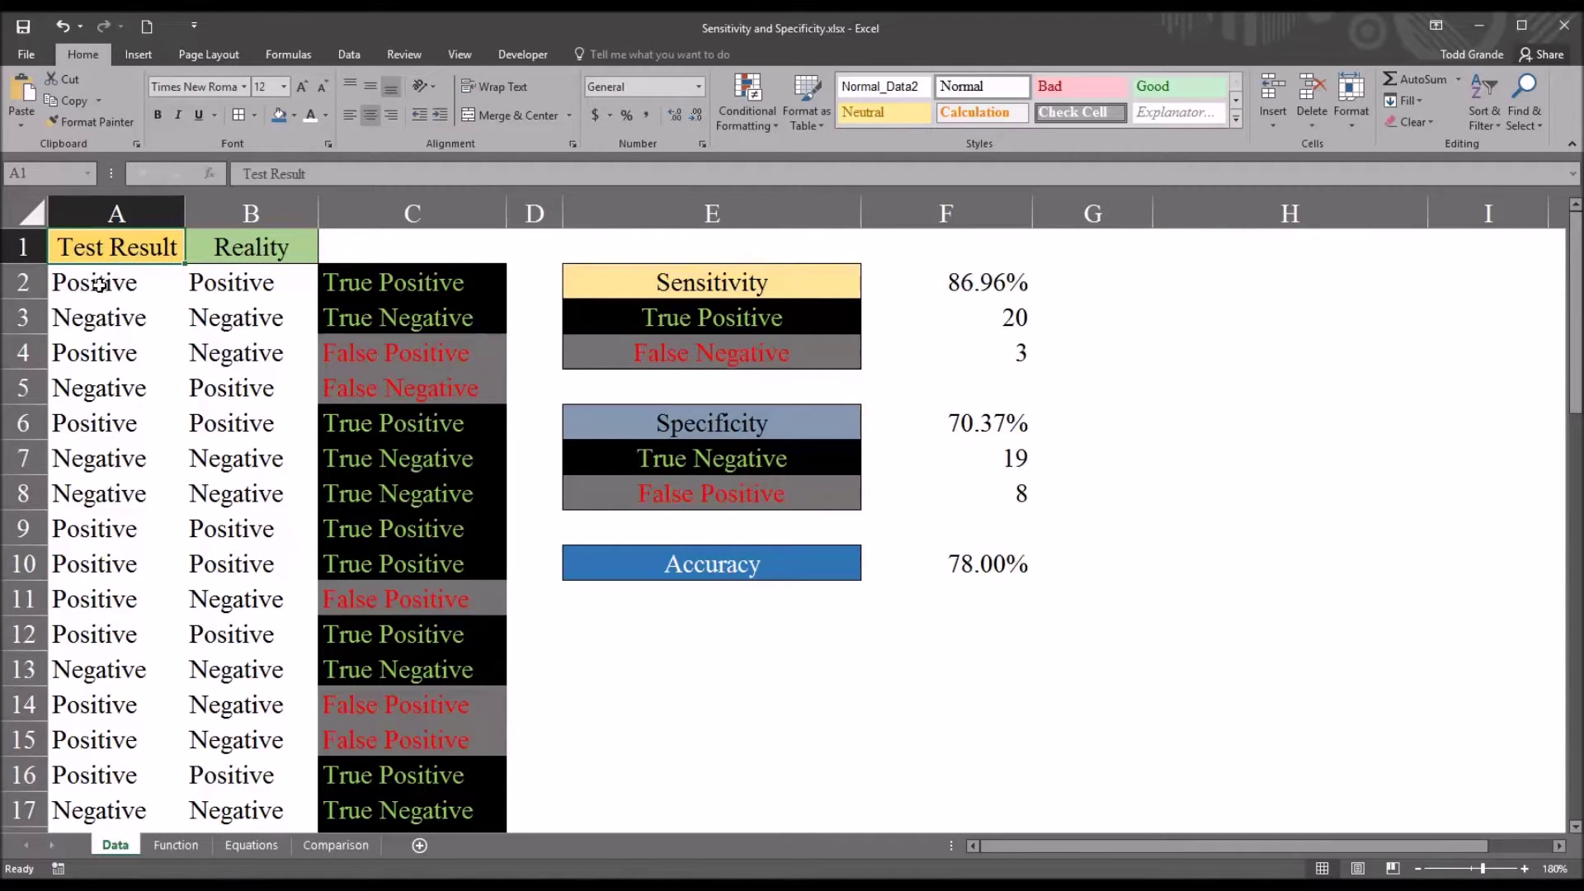
pyautogui.click(99, 285)
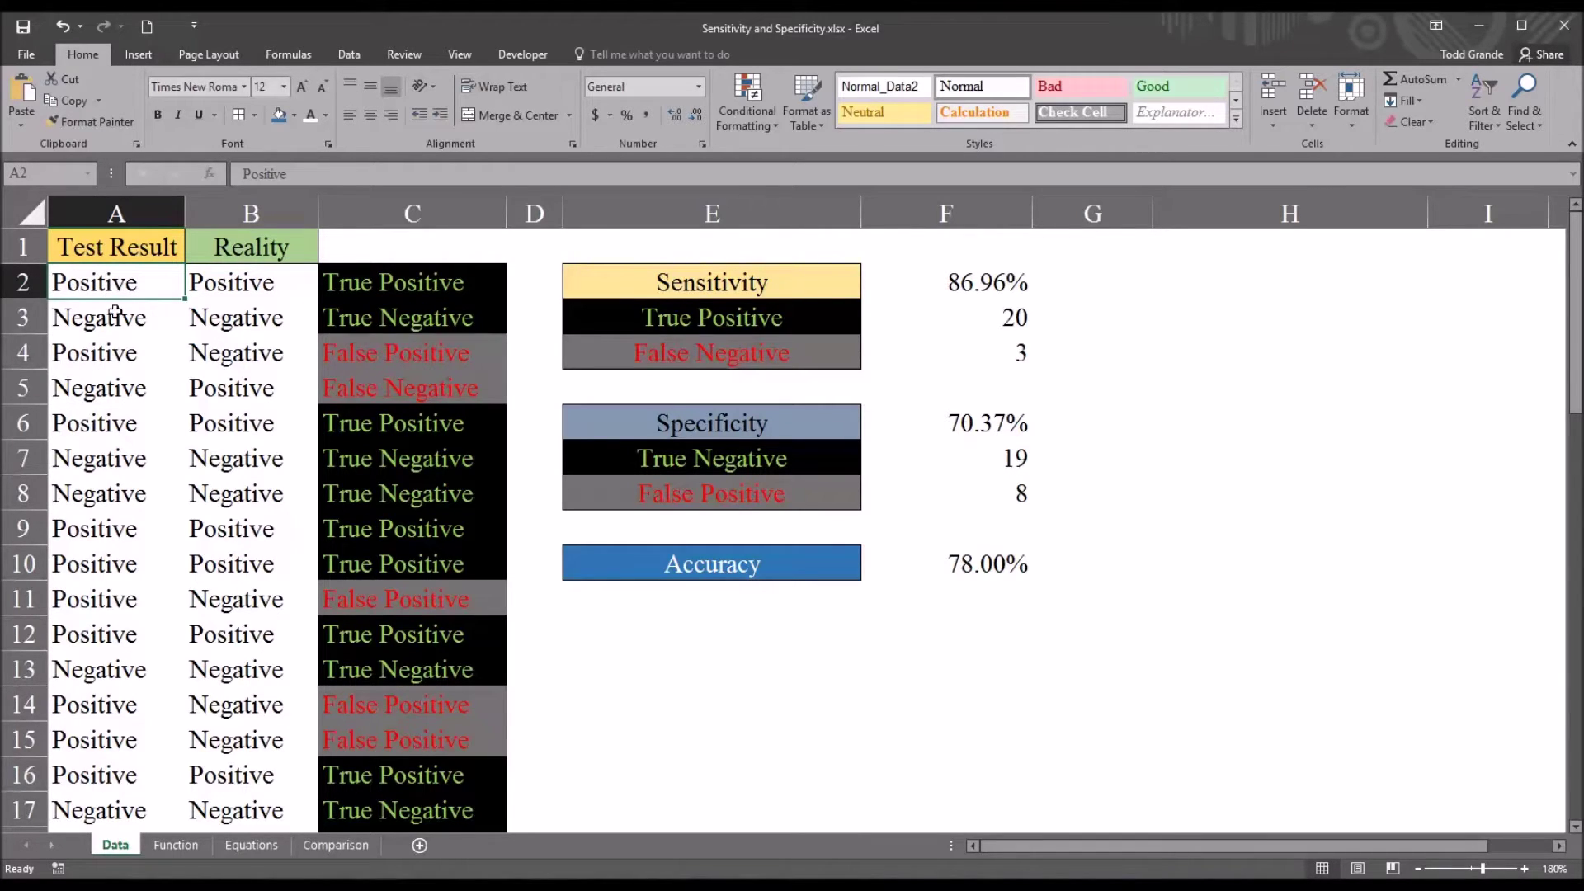
pyautogui.click(108, 322)
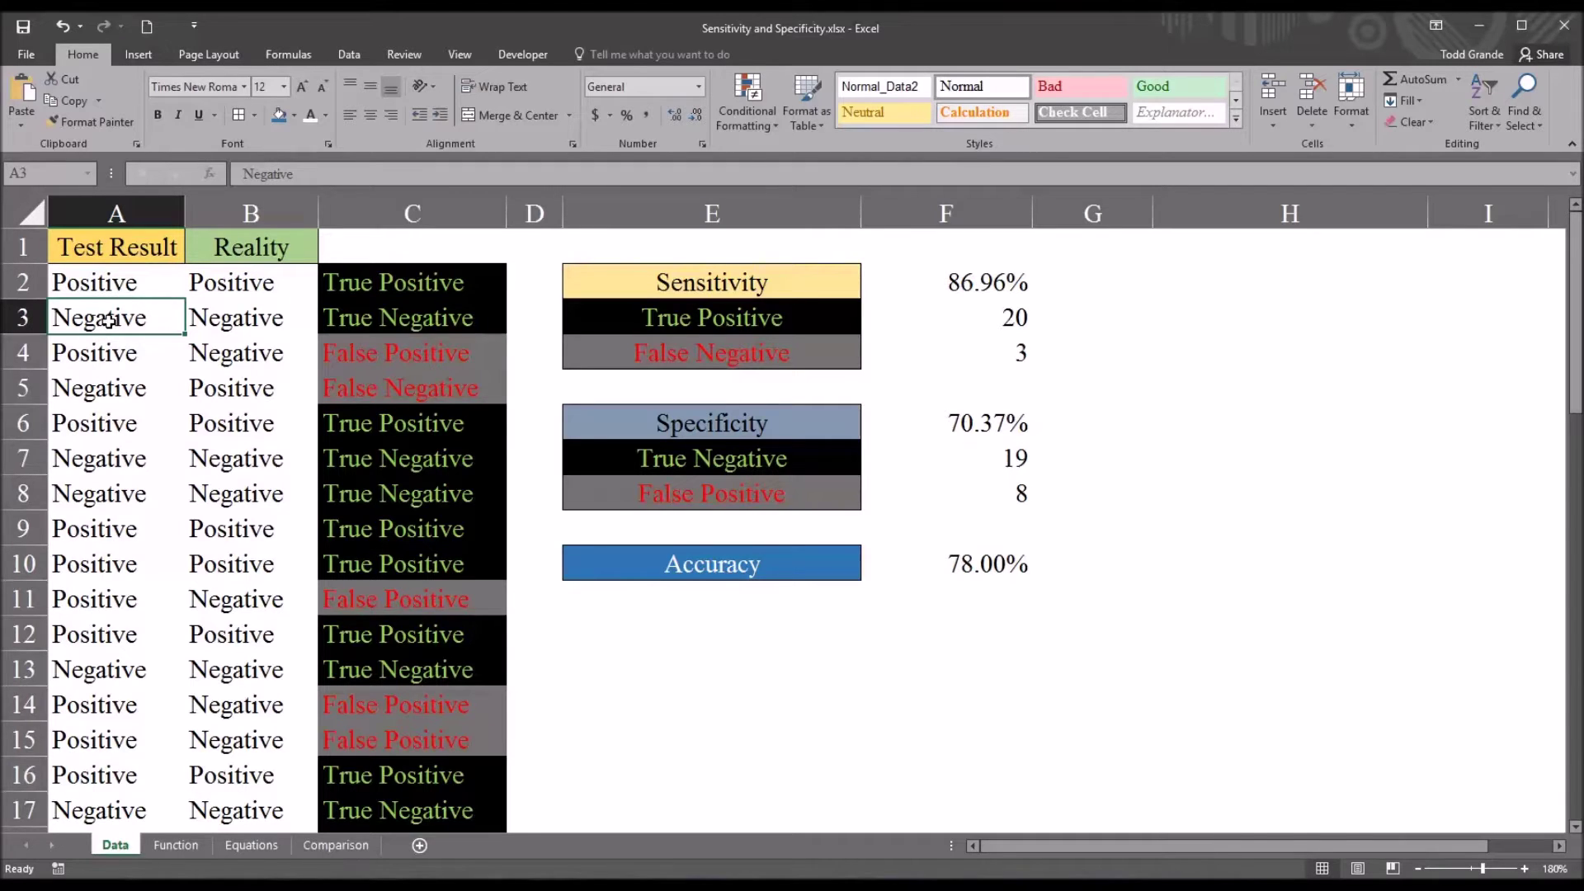
pyautogui.click(108, 285)
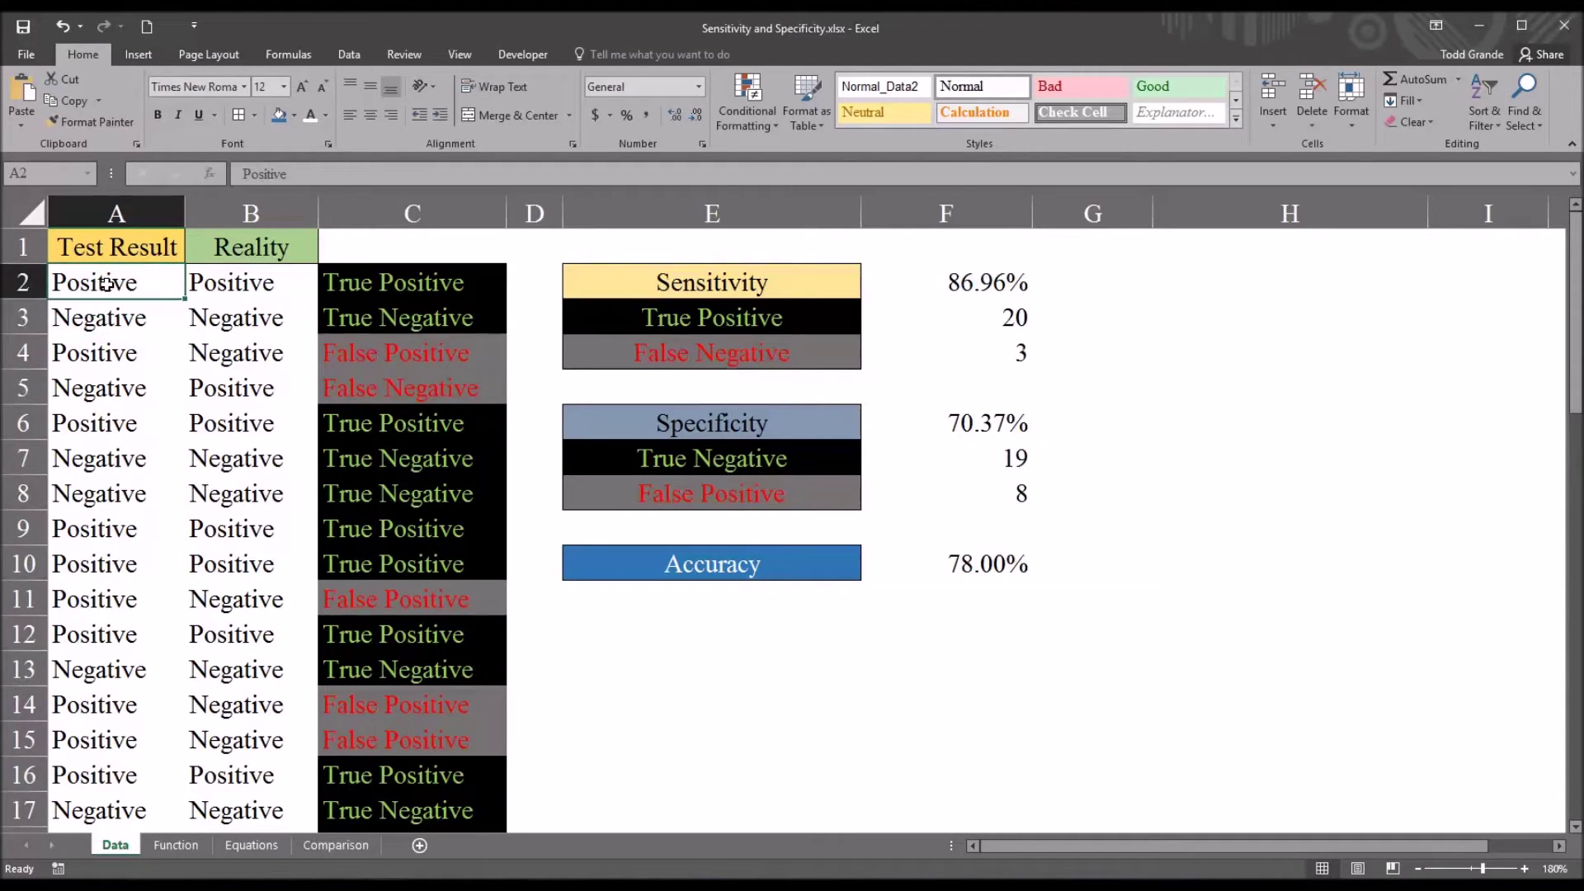
pyautogui.click(109, 250)
pyautogui.click(221, 253)
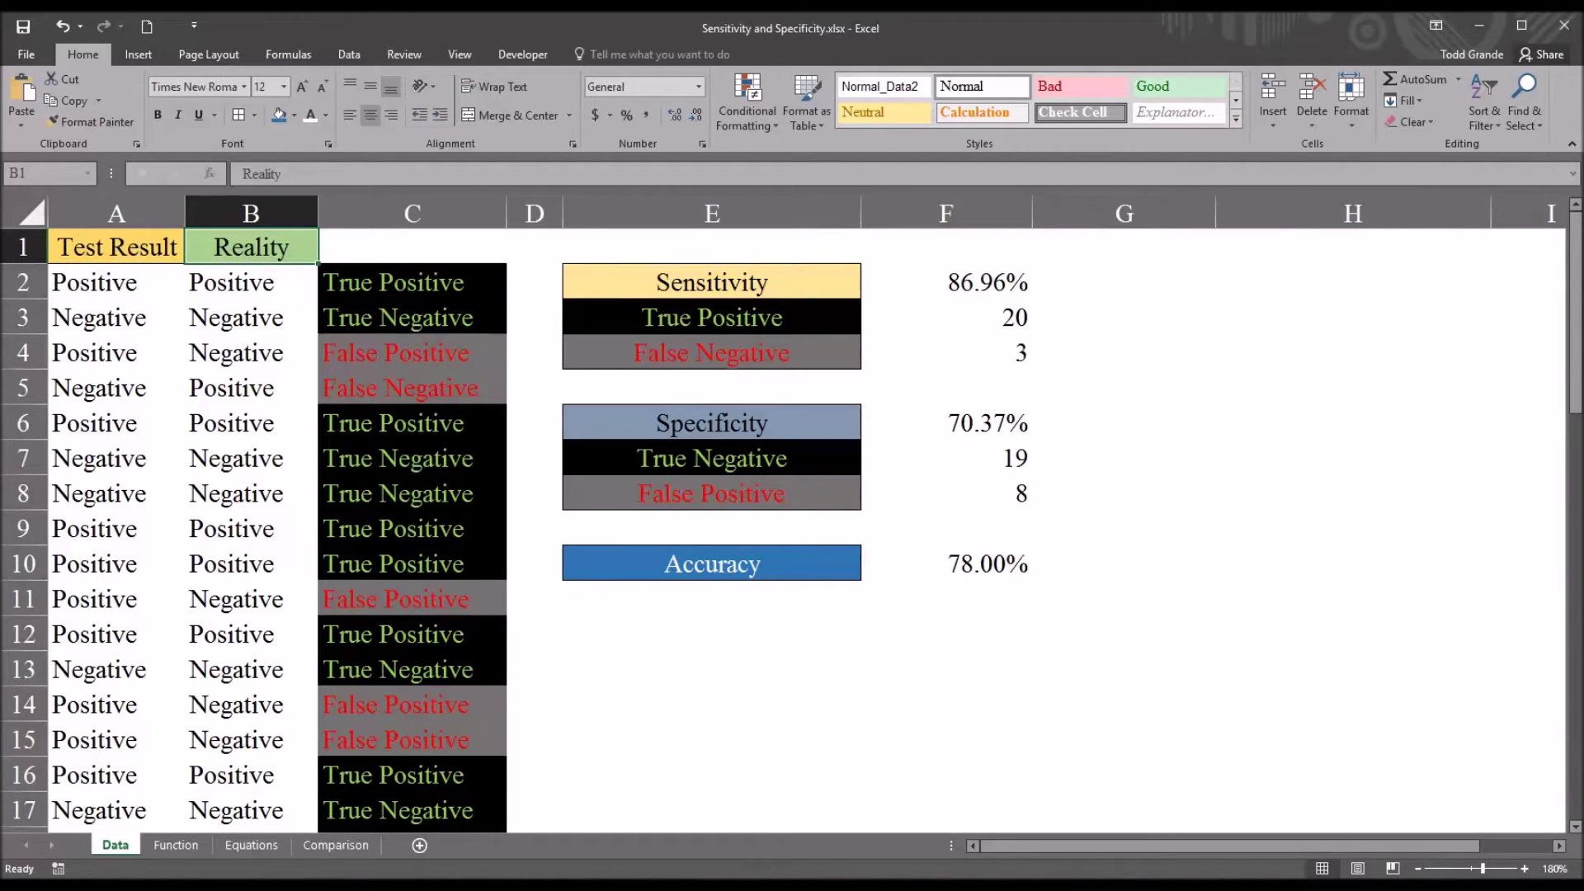
pyautogui.click(241, 216)
pyautogui.click(146, 218)
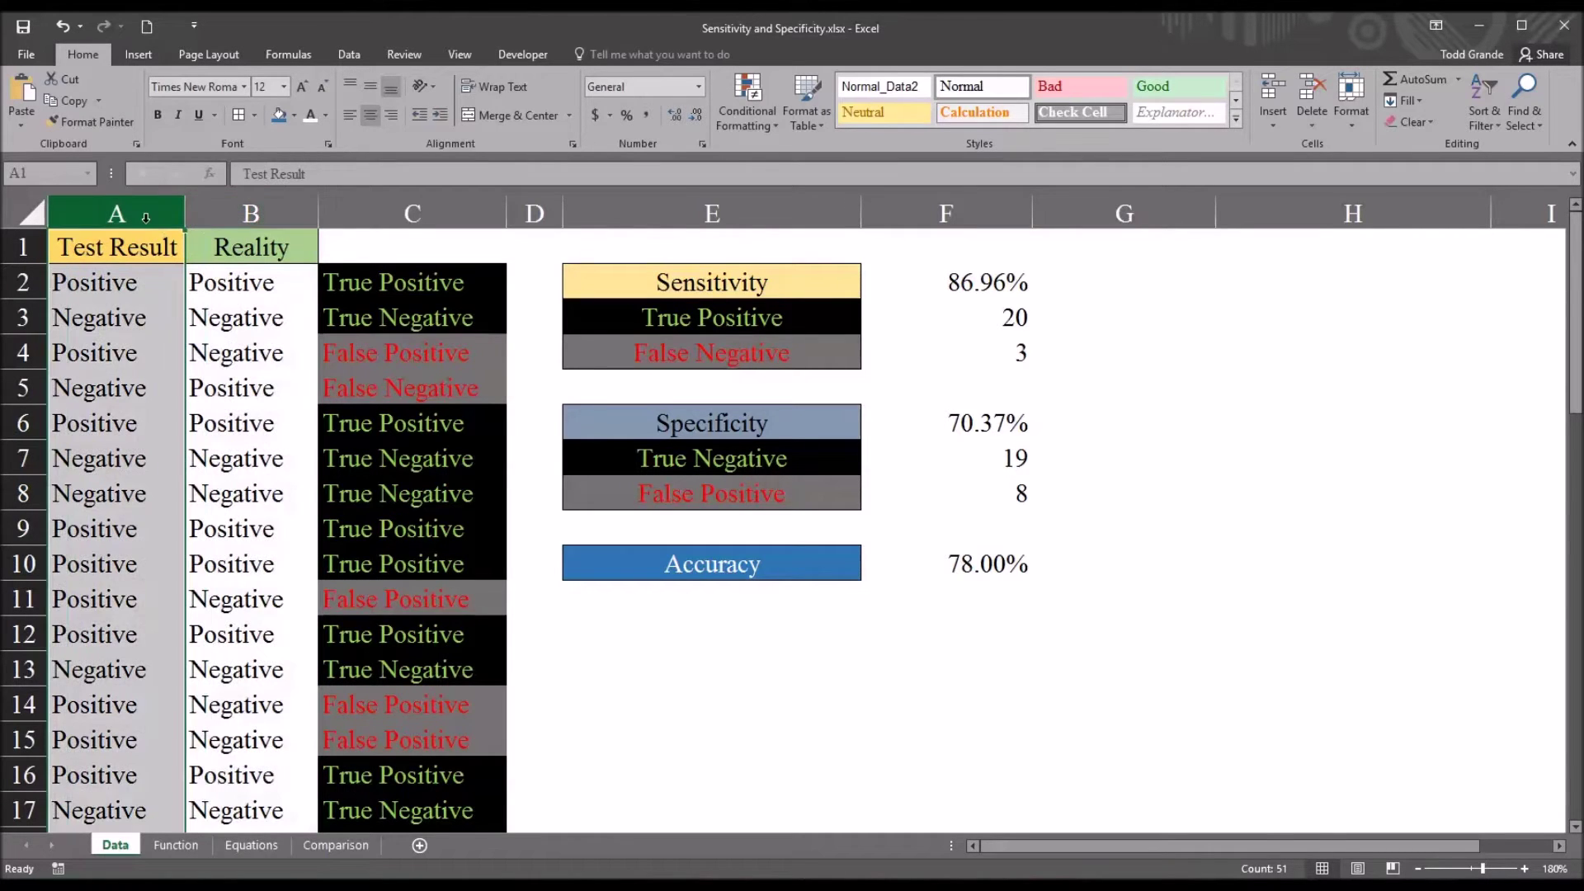
pyautogui.click(136, 248)
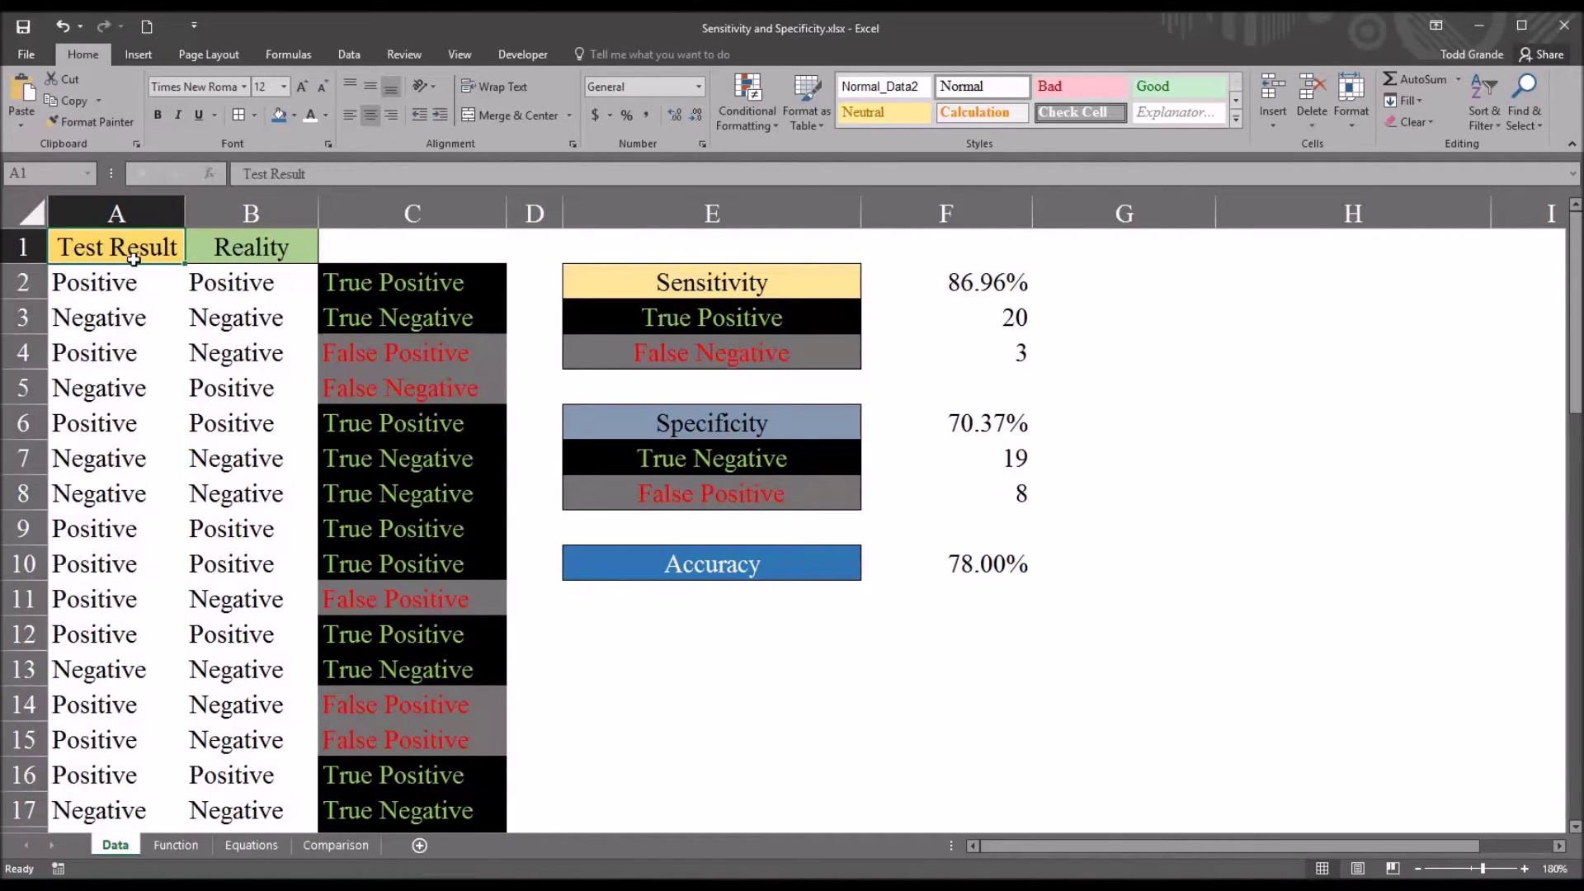
# - Compare the test and reality pairs in rows 2 through 5 (A2:B5)
pyautogui.moveTo(115, 285); pyautogui.dragTo(191, 377)
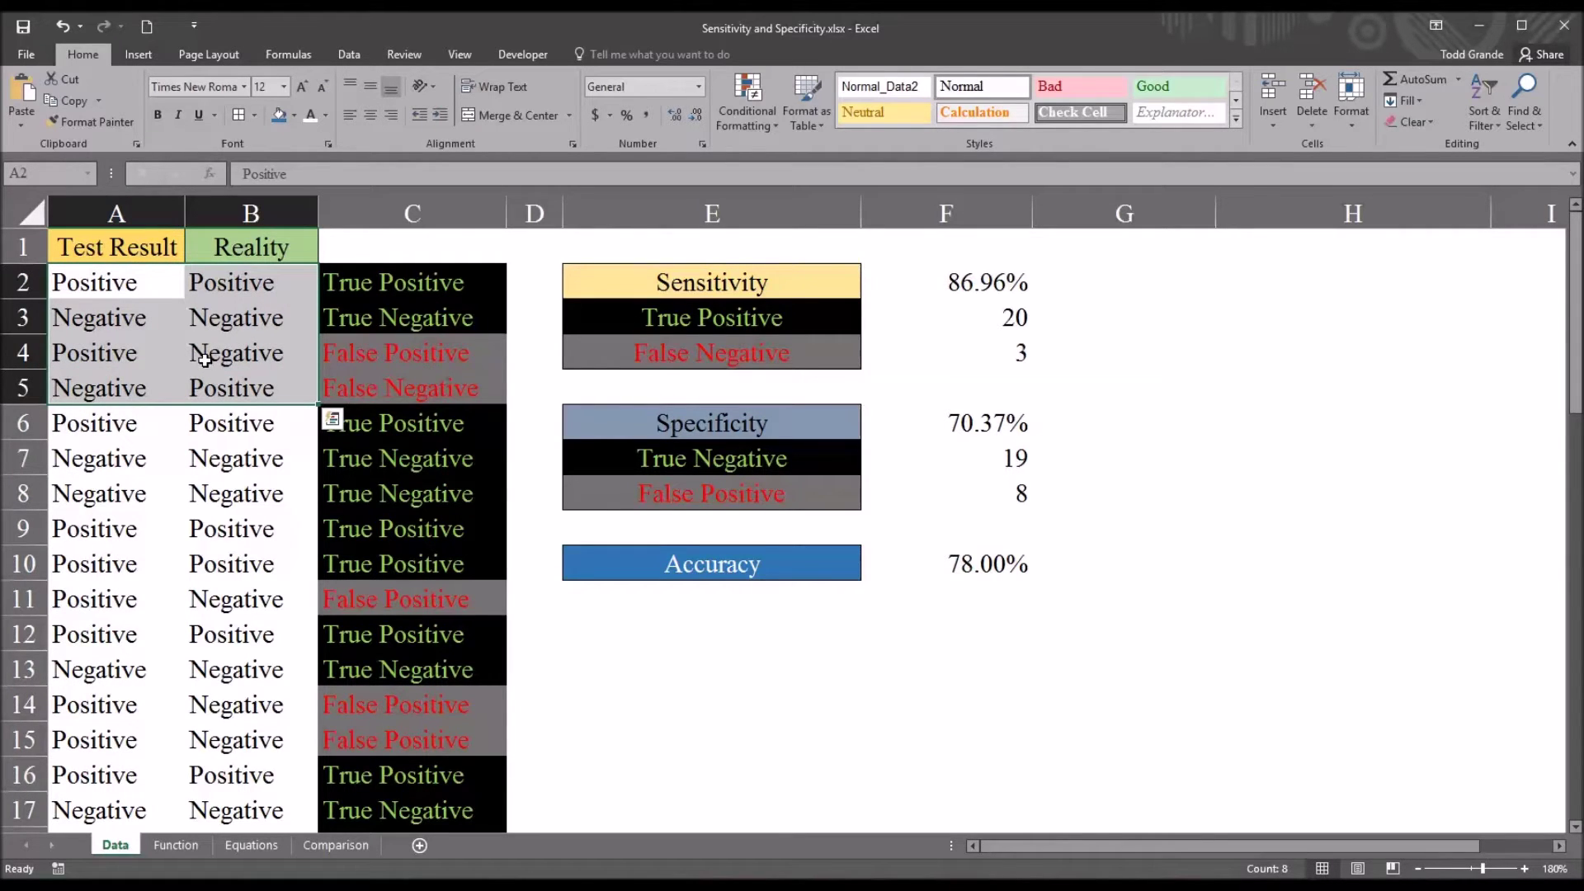
pyautogui.click(134, 291)
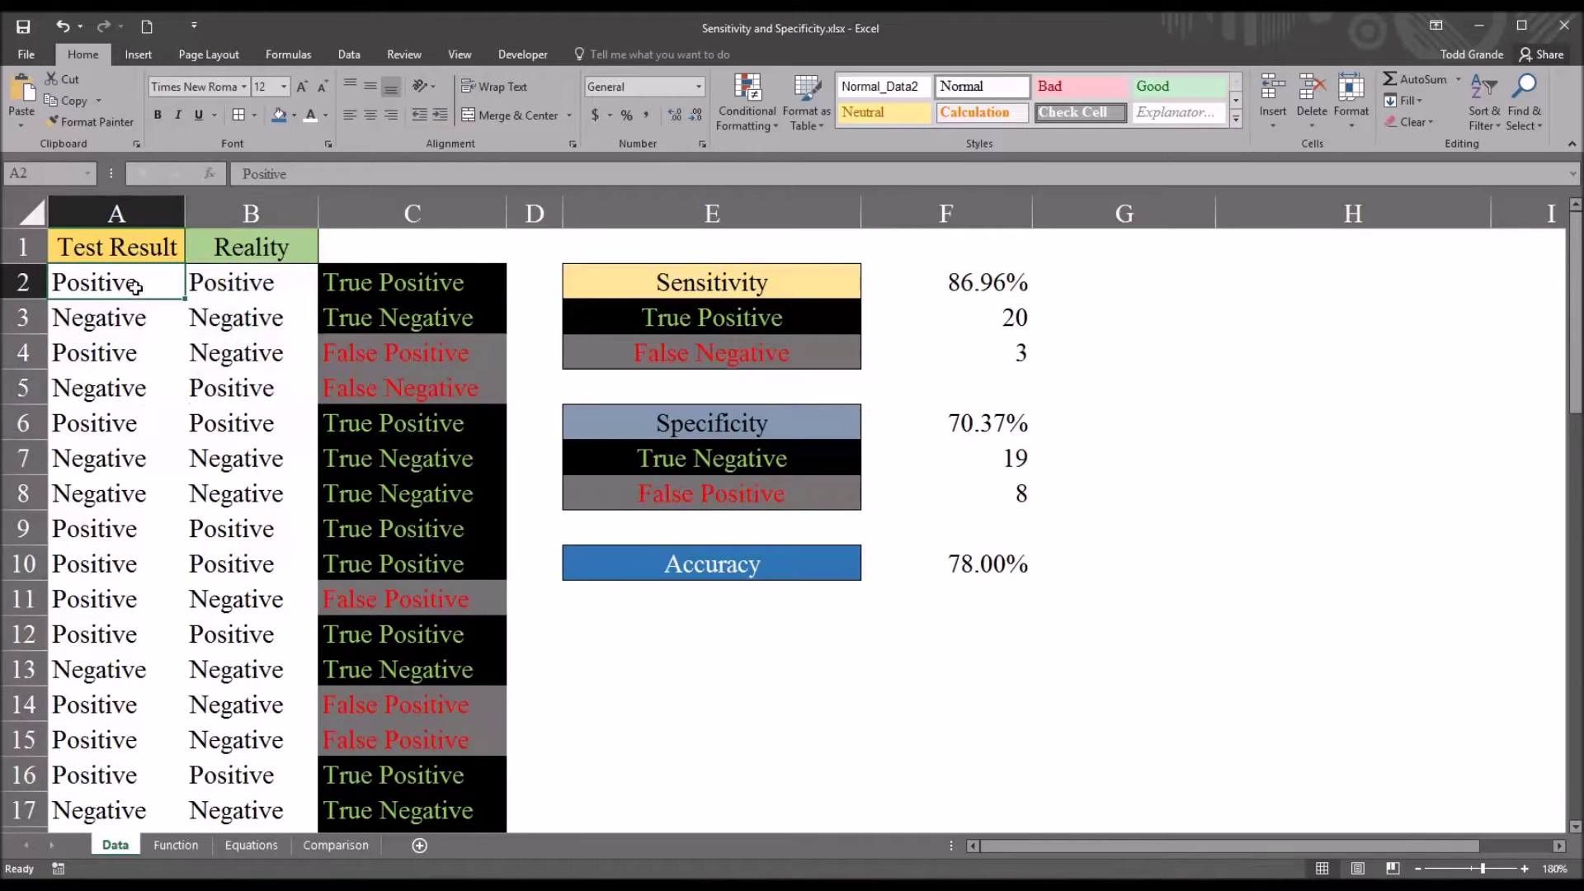
pyautogui.click(195, 287)
pyautogui.click(107, 318)
pyautogui.click(191, 318)
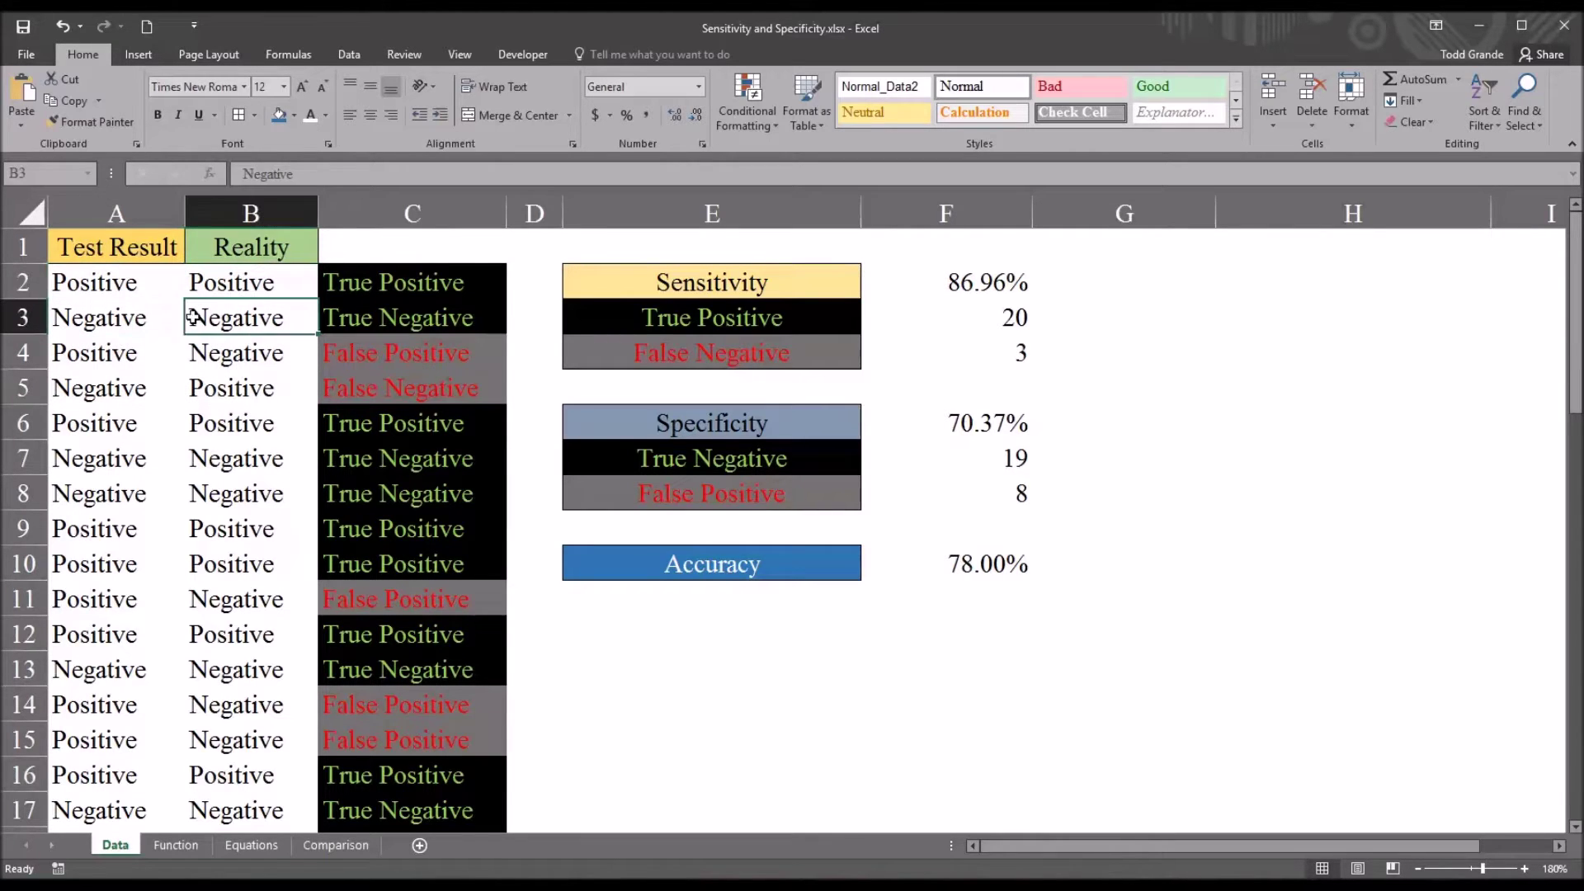
pyautogui.click(132, 356)
pyautogui.click(195, 355)
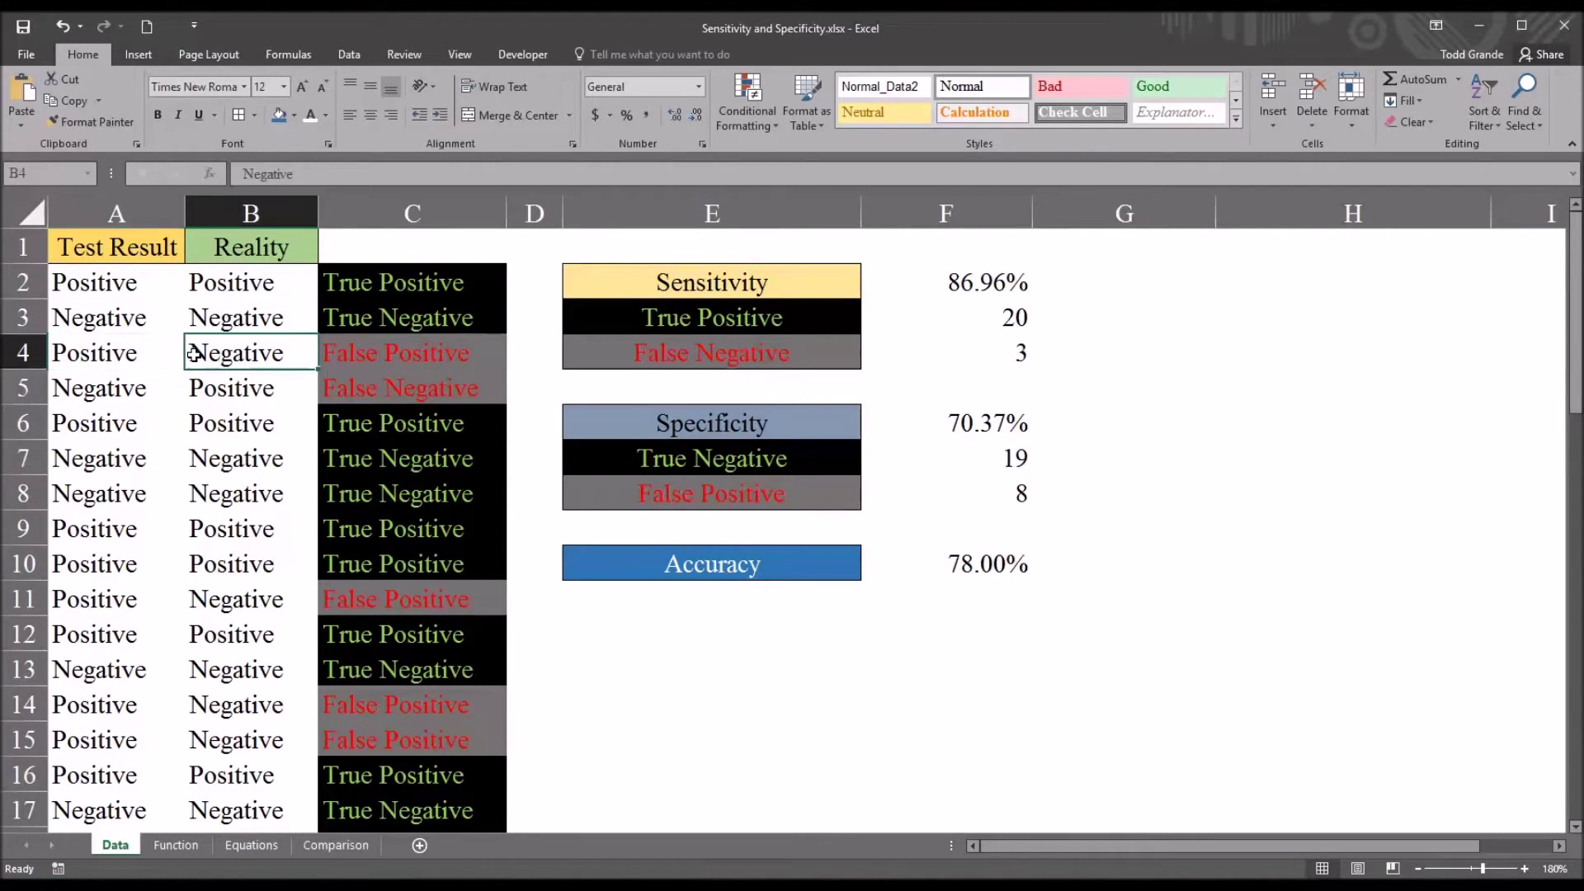
pyautogui.click(130, 392)
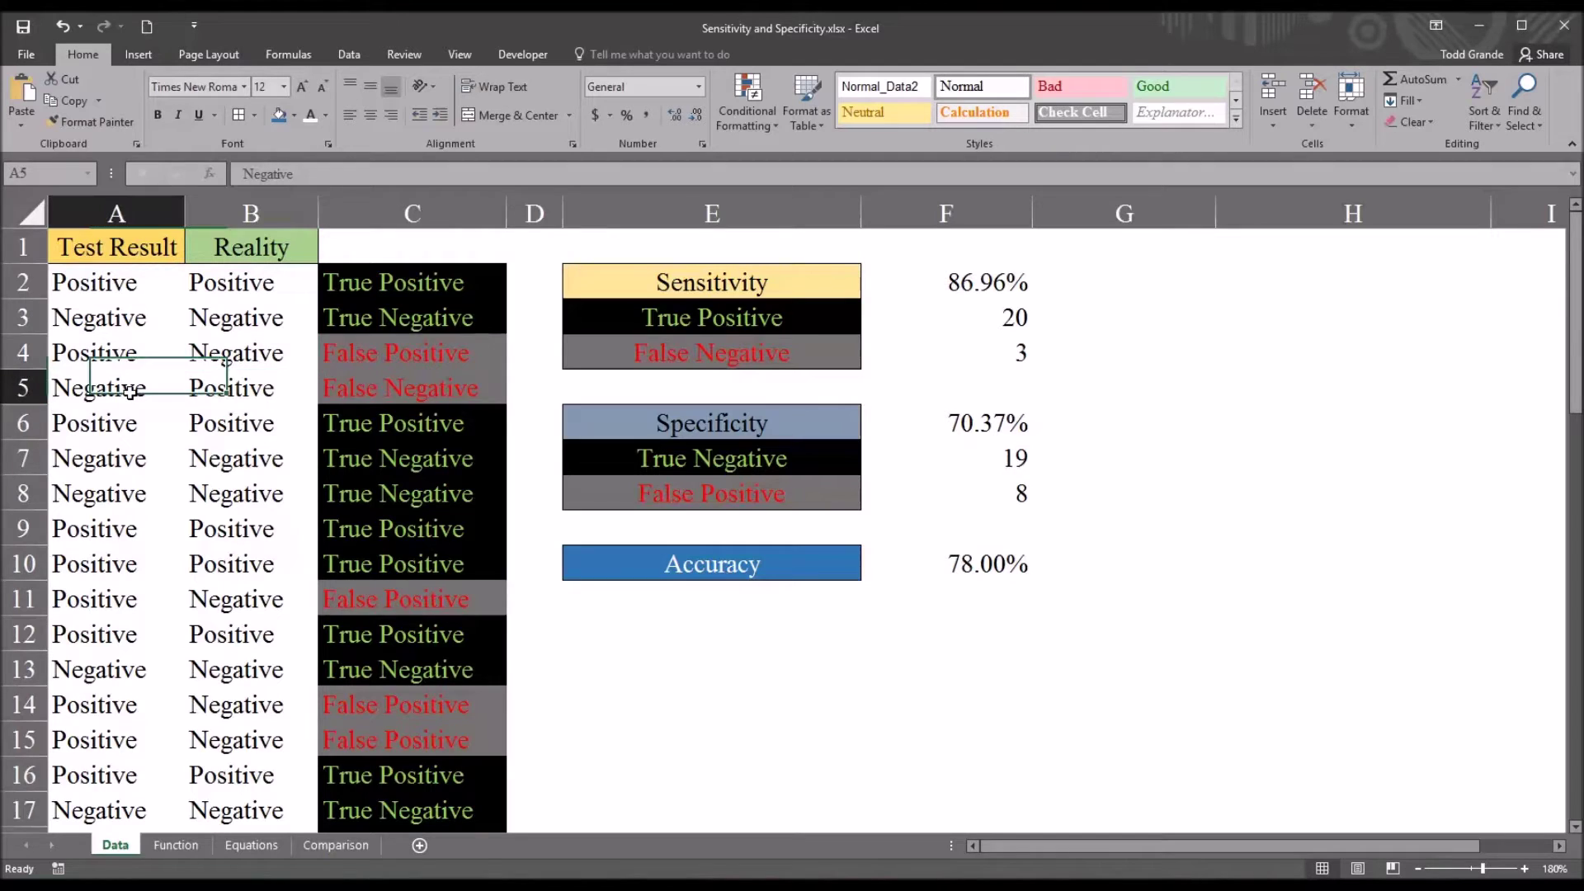
pyautogui.click(192, 392)
pyautogui.moveTo(130, 290); pyautogui.dragTo(247, 392)
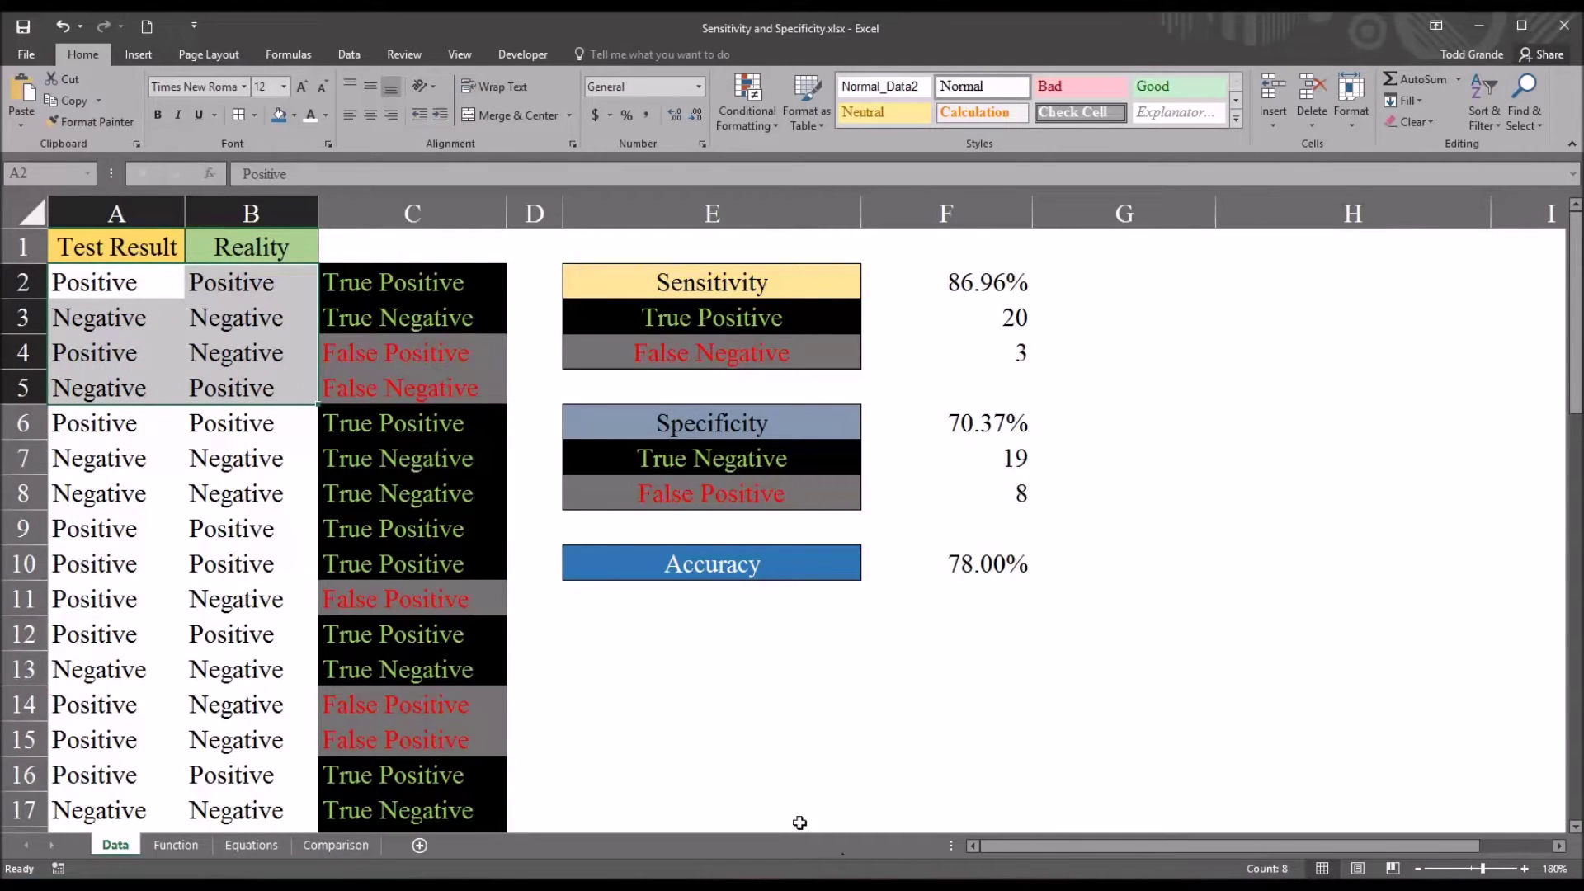
# - Compare row 2's test and reality values with the IF classification formula in C2
pyautogui.click(110, 291)
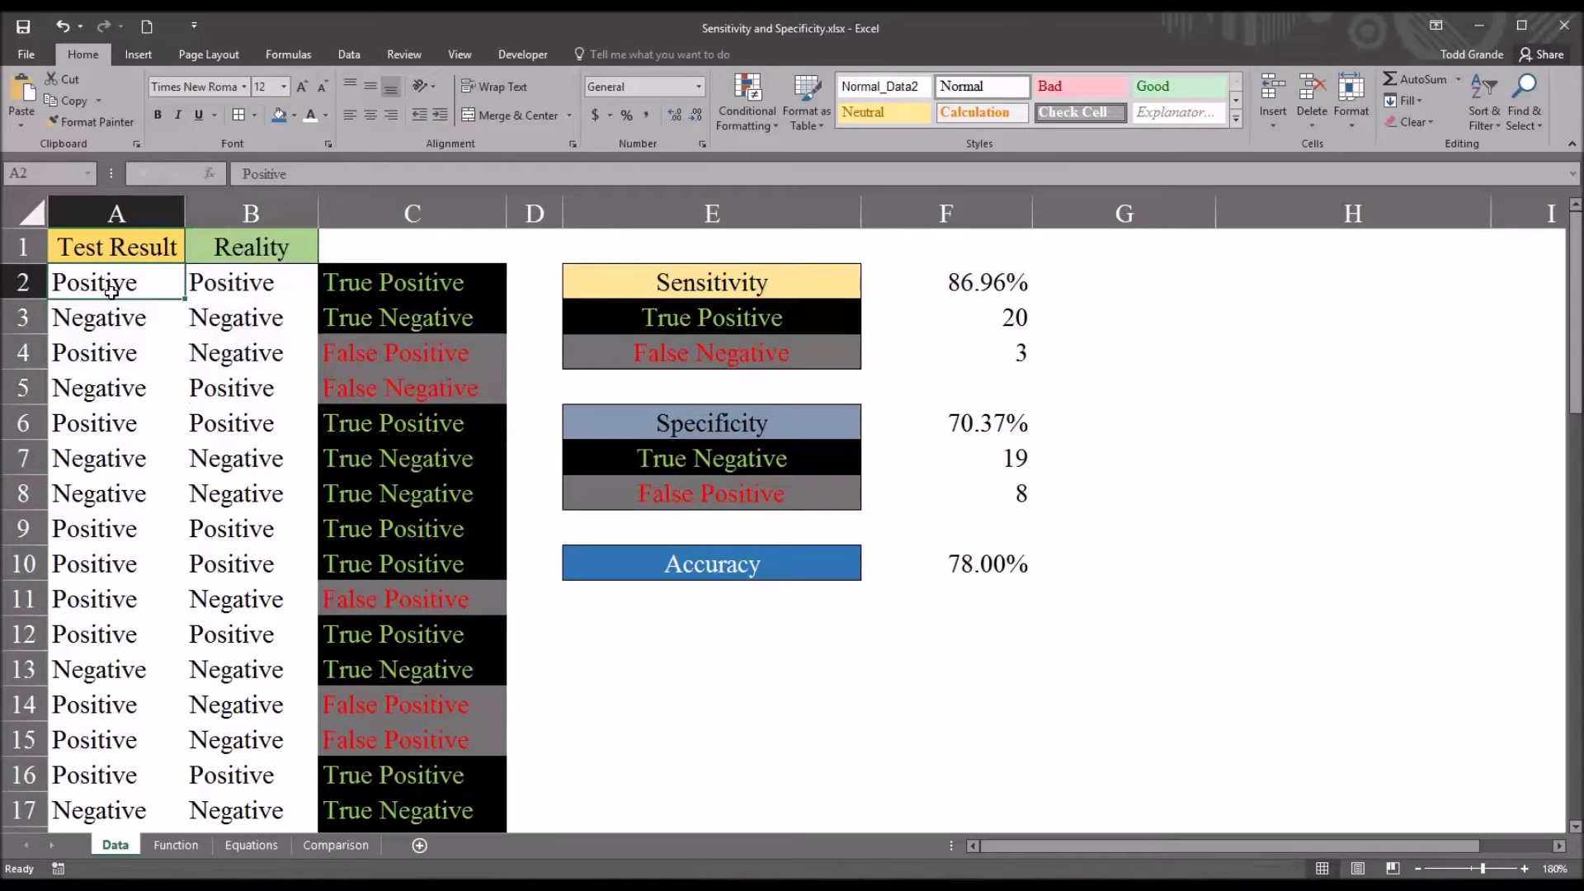
pyautogui.click(221, 292)
pyautogui.click(142, 287)
pyautogui.click(215, 288)
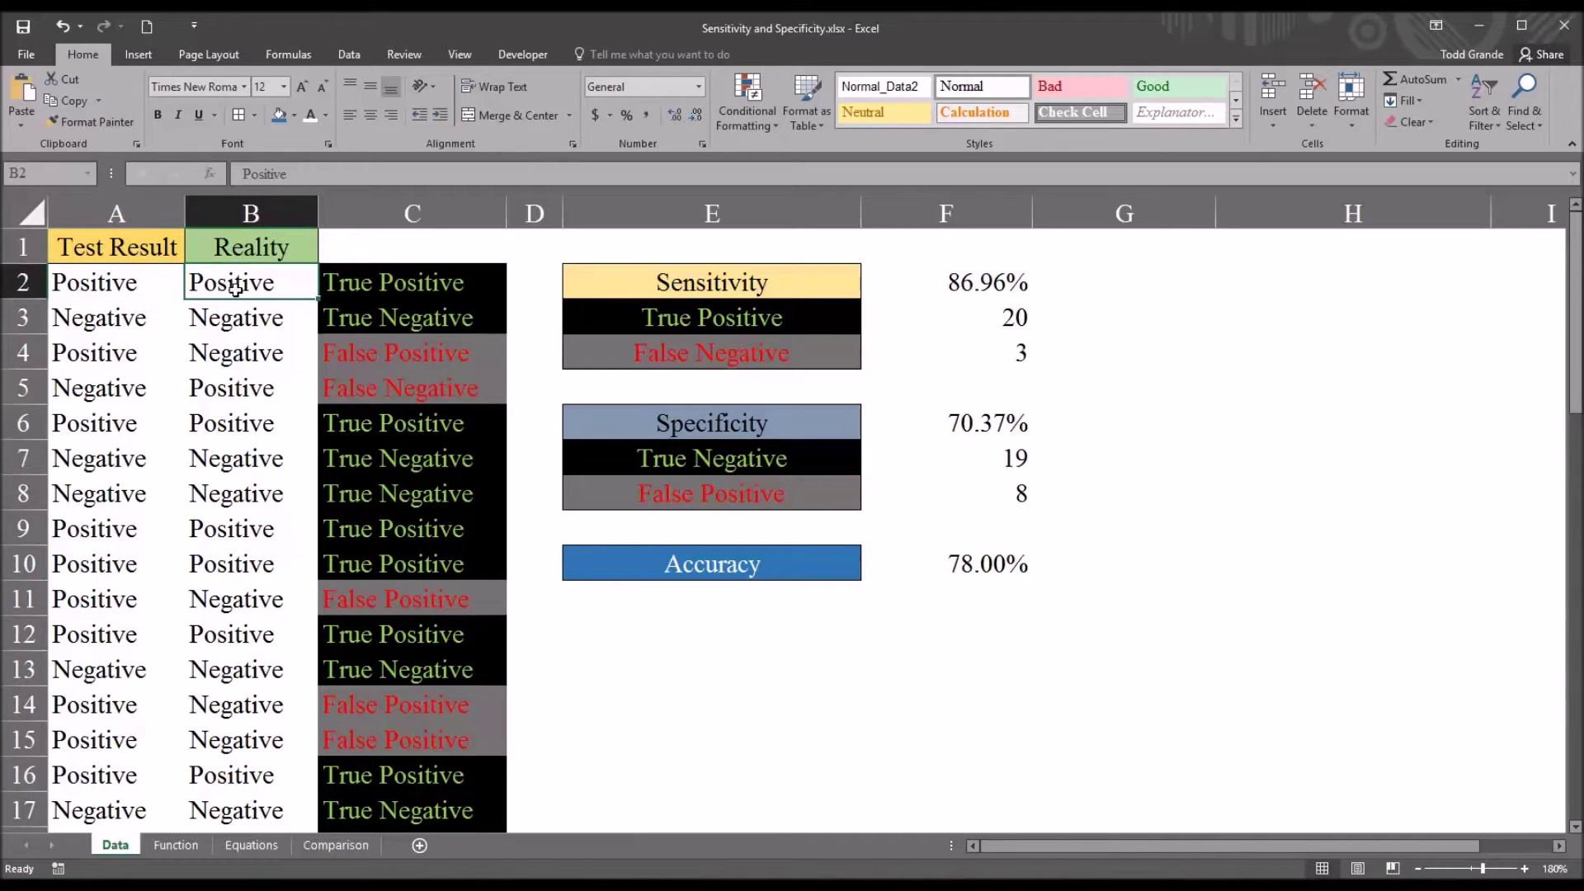
pyautogui.click(332, 287)
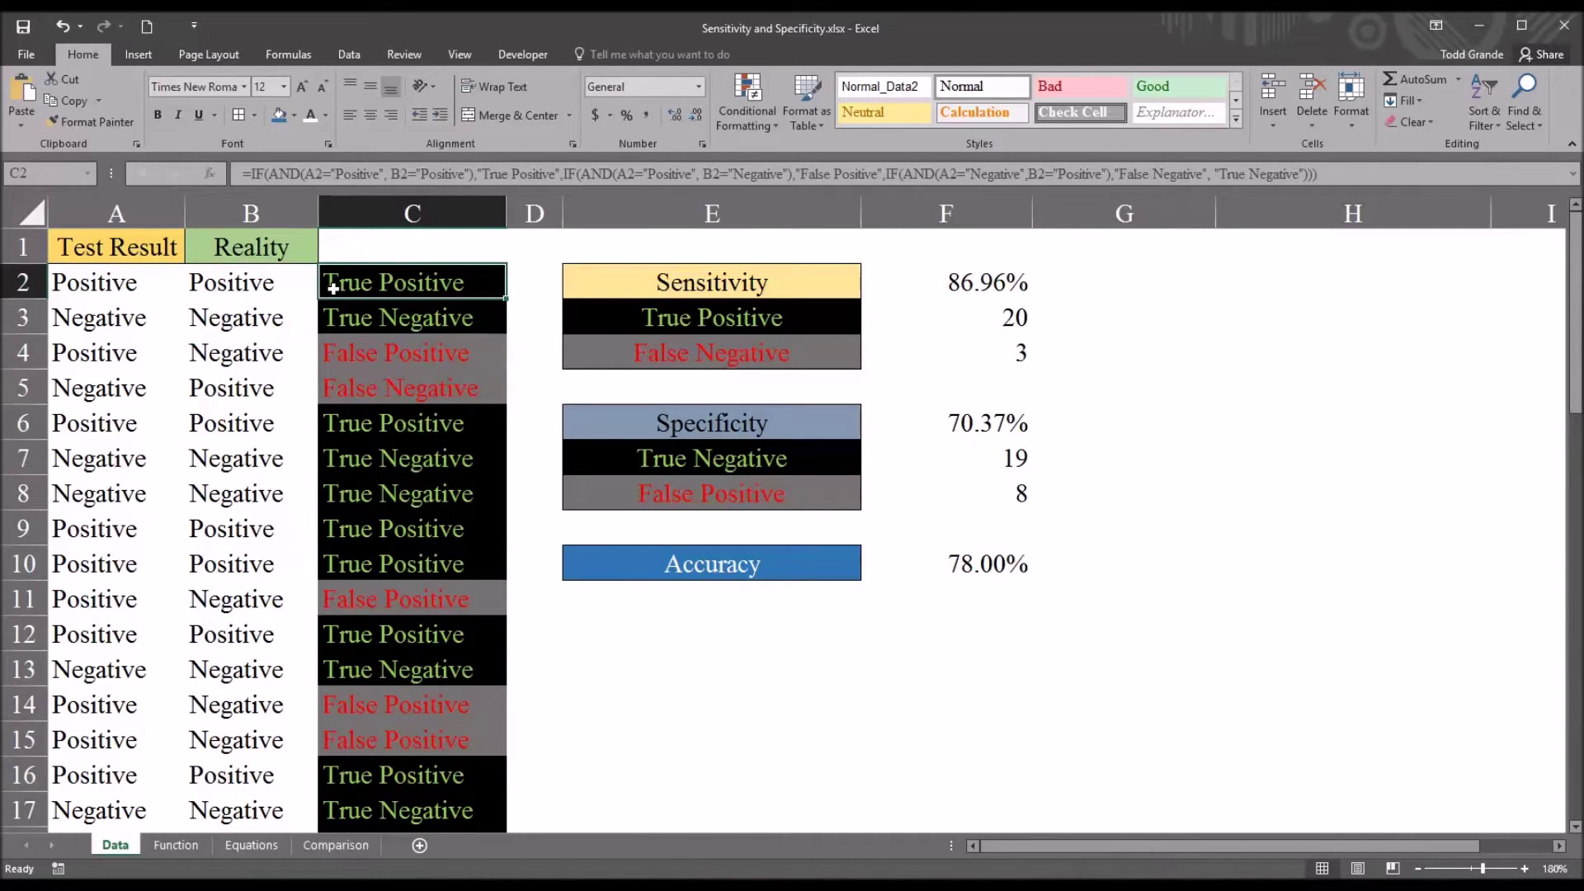
# - Compare row 3's Test Result and Reality with its classification formula in C3
pyautogui.click(117, 319)
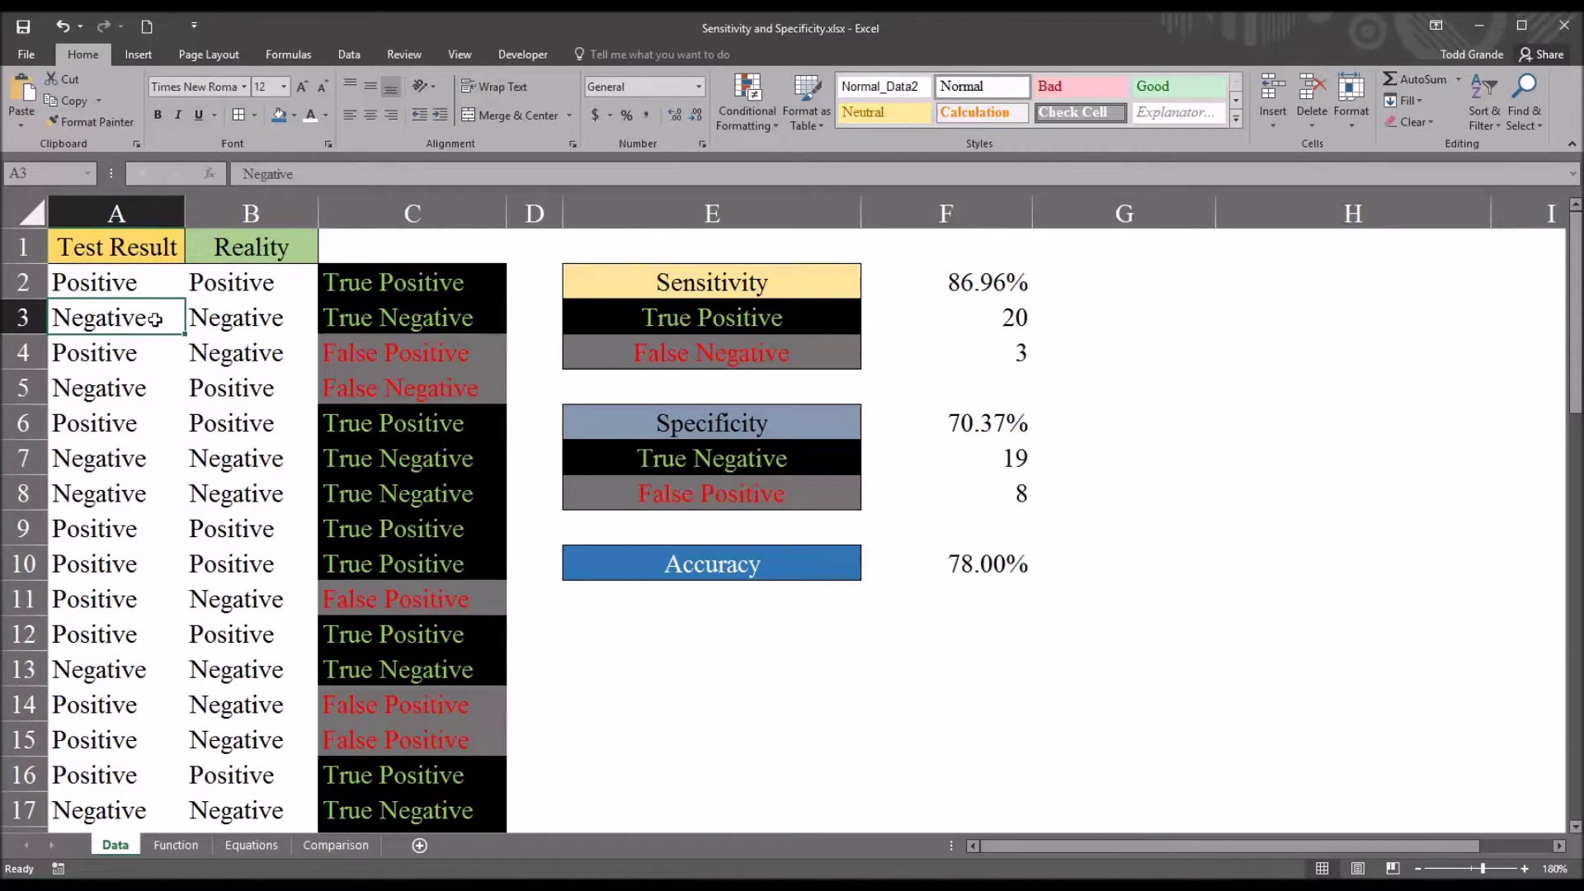
pyautogui.click(219, 319)
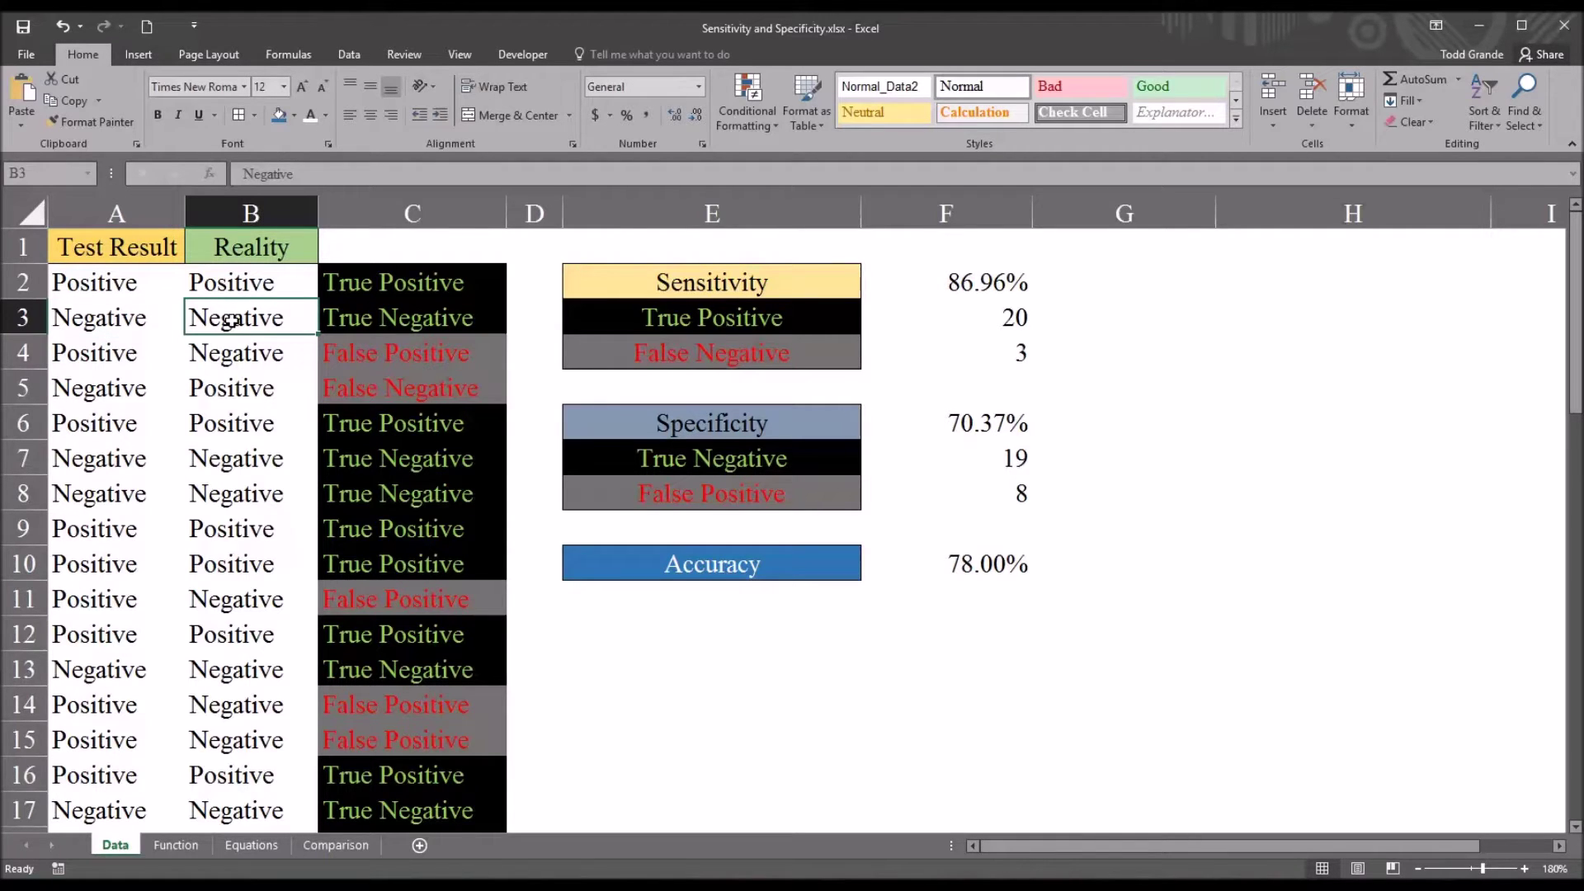
pyautogui.click(123, 322)
pyautogui.click(219, 322)
pyautogui.click(357, 322)
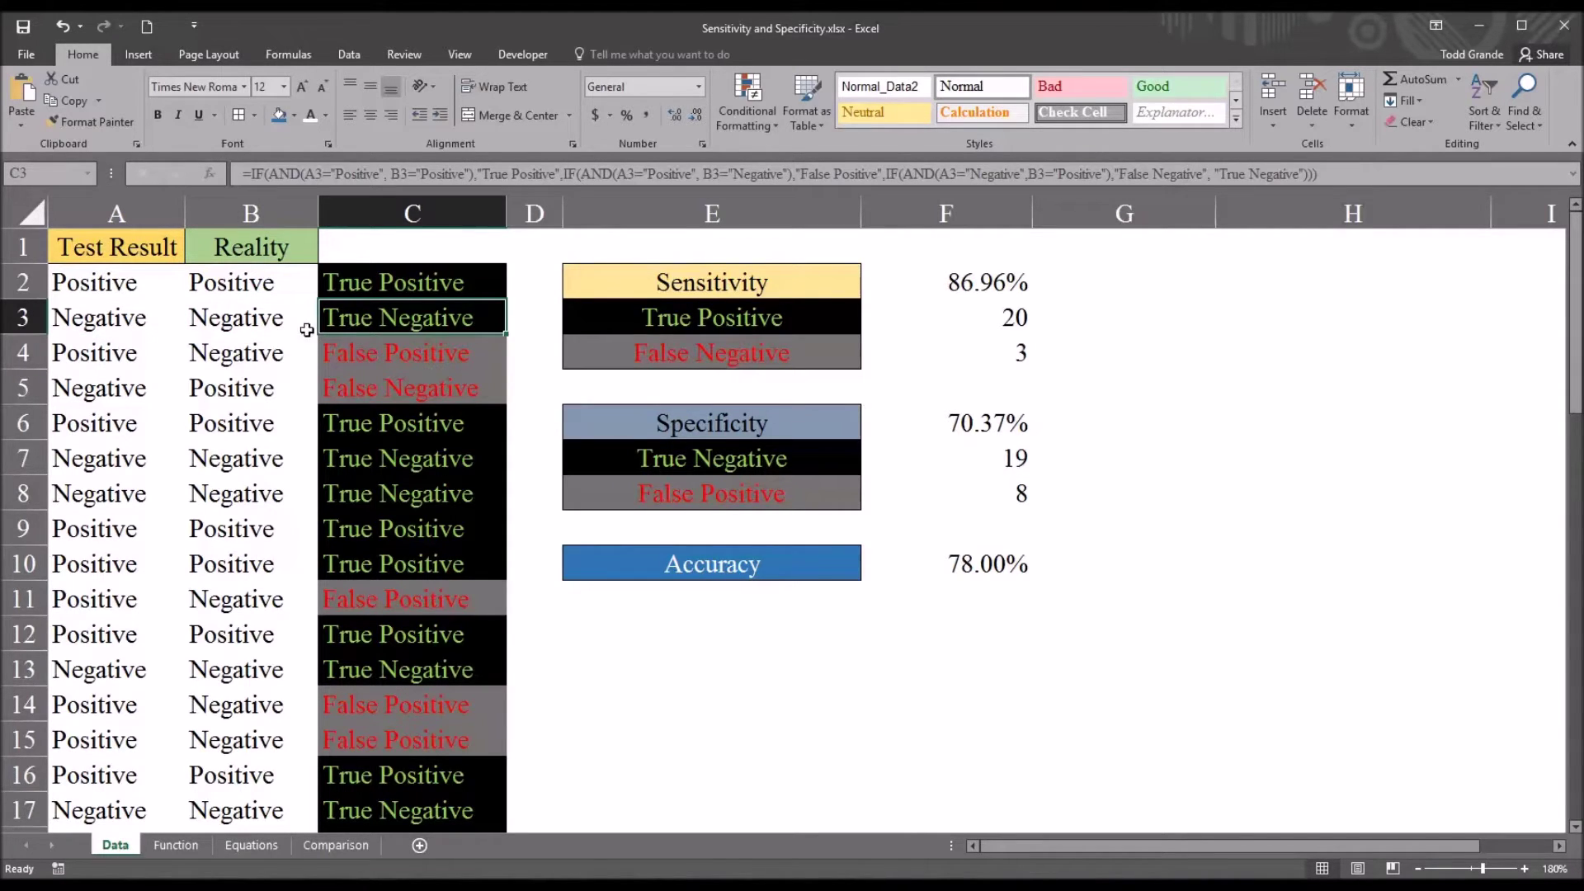
pyautogui.moveTo(137, 289); pyautogui.dragTo(195, 316)
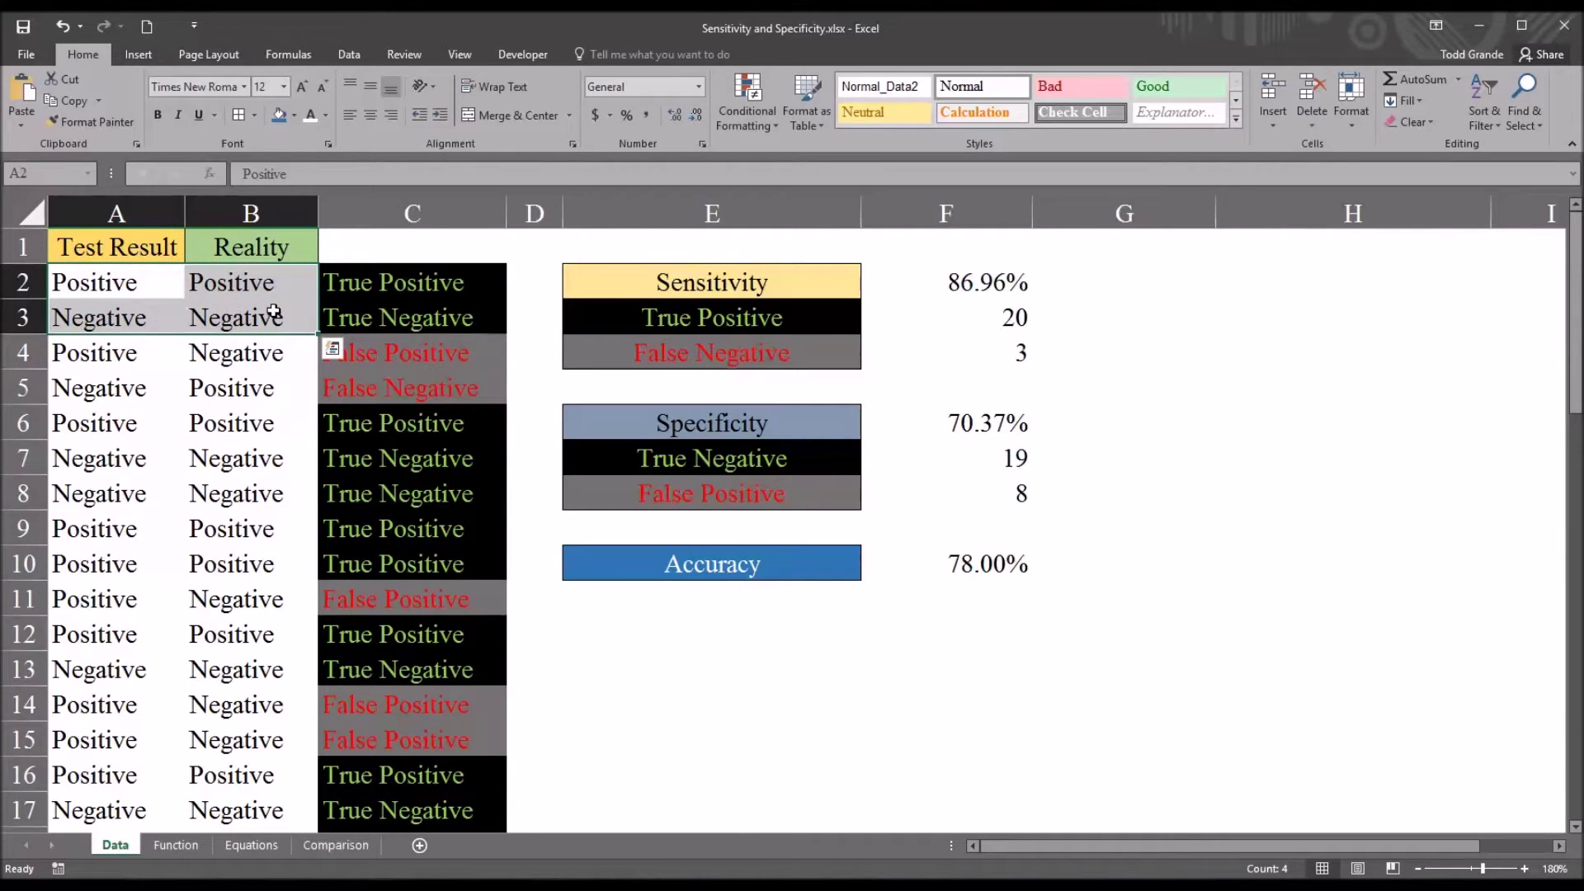
pyautogui.click(350, 320)
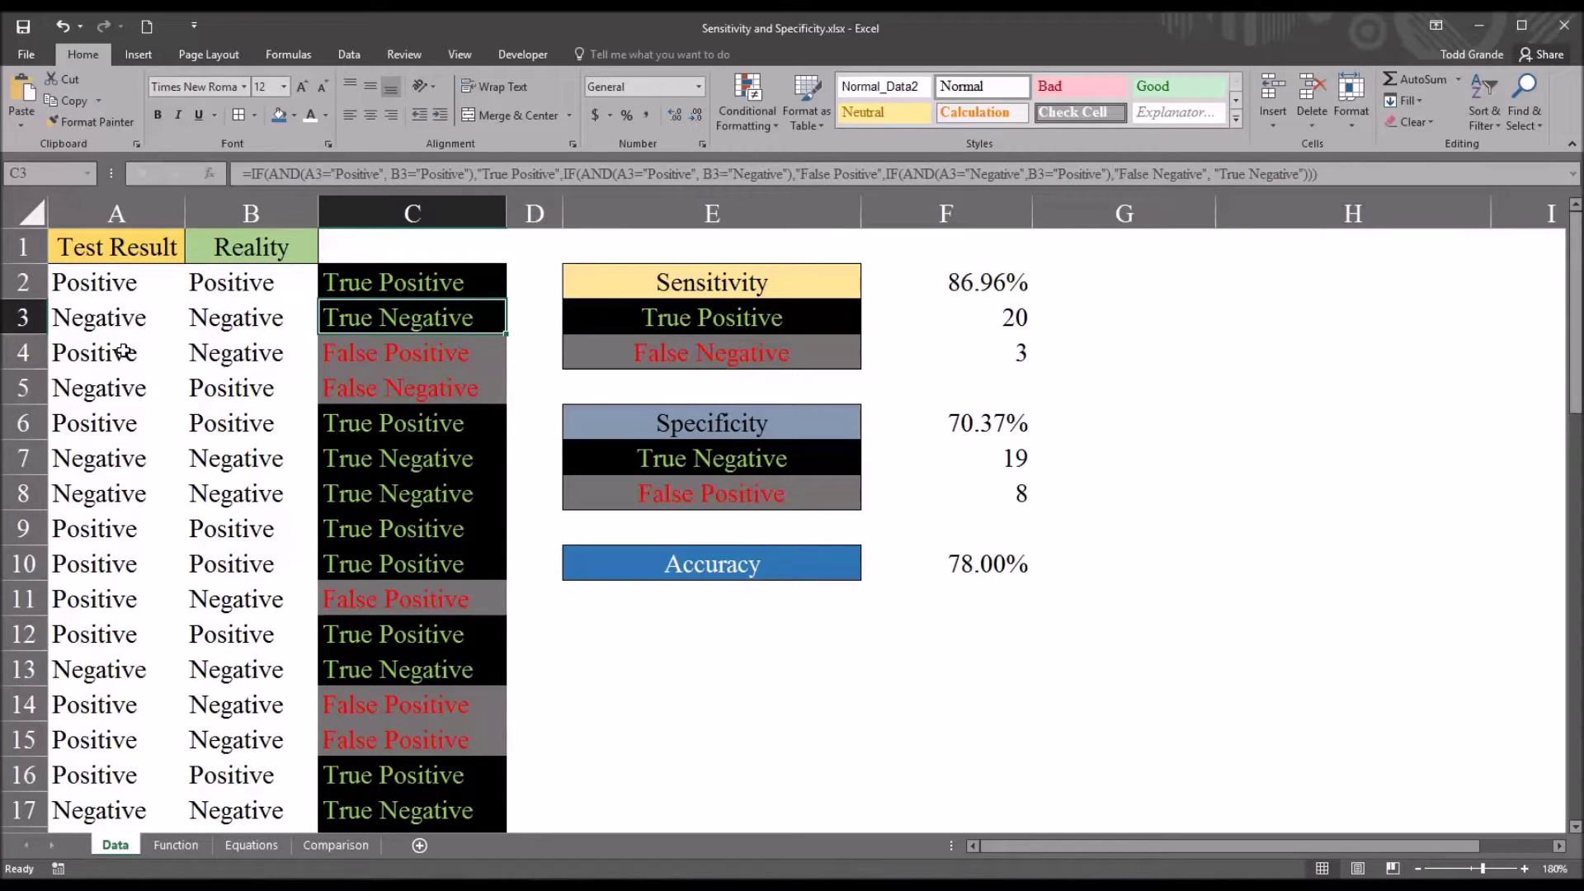
# - Check row 4 (Positive/Negative) and row 5 (Negative/Positive) against the C5 classification formula
pyautogui.click(122, 352)
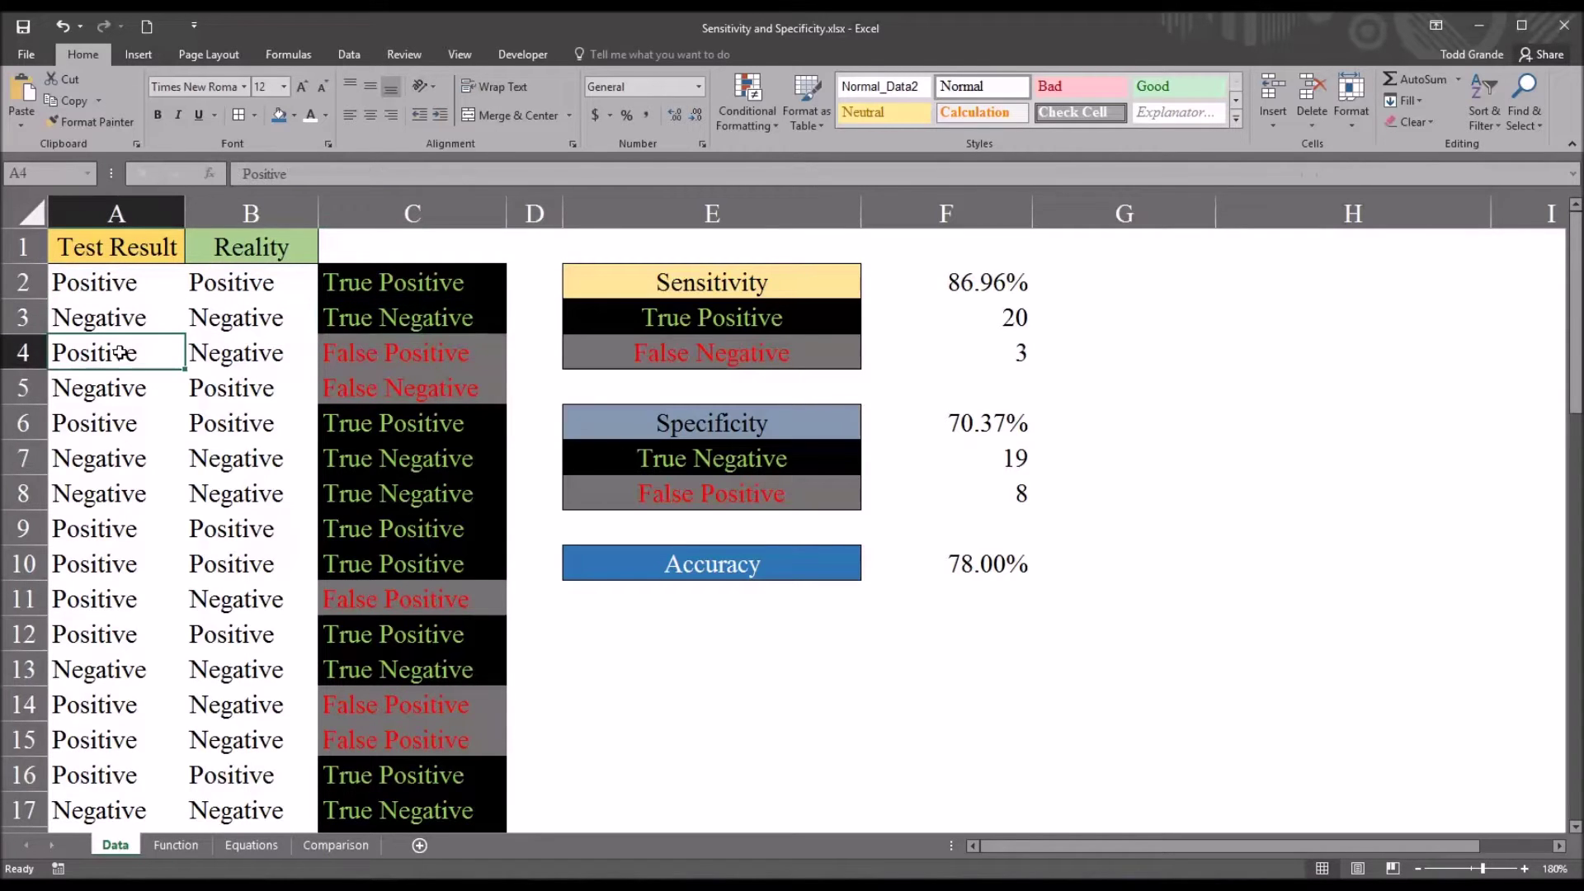
pyautogui.click(210, 355)
pyautogui.click(133, 354)
pyautogui.click(217, 356)
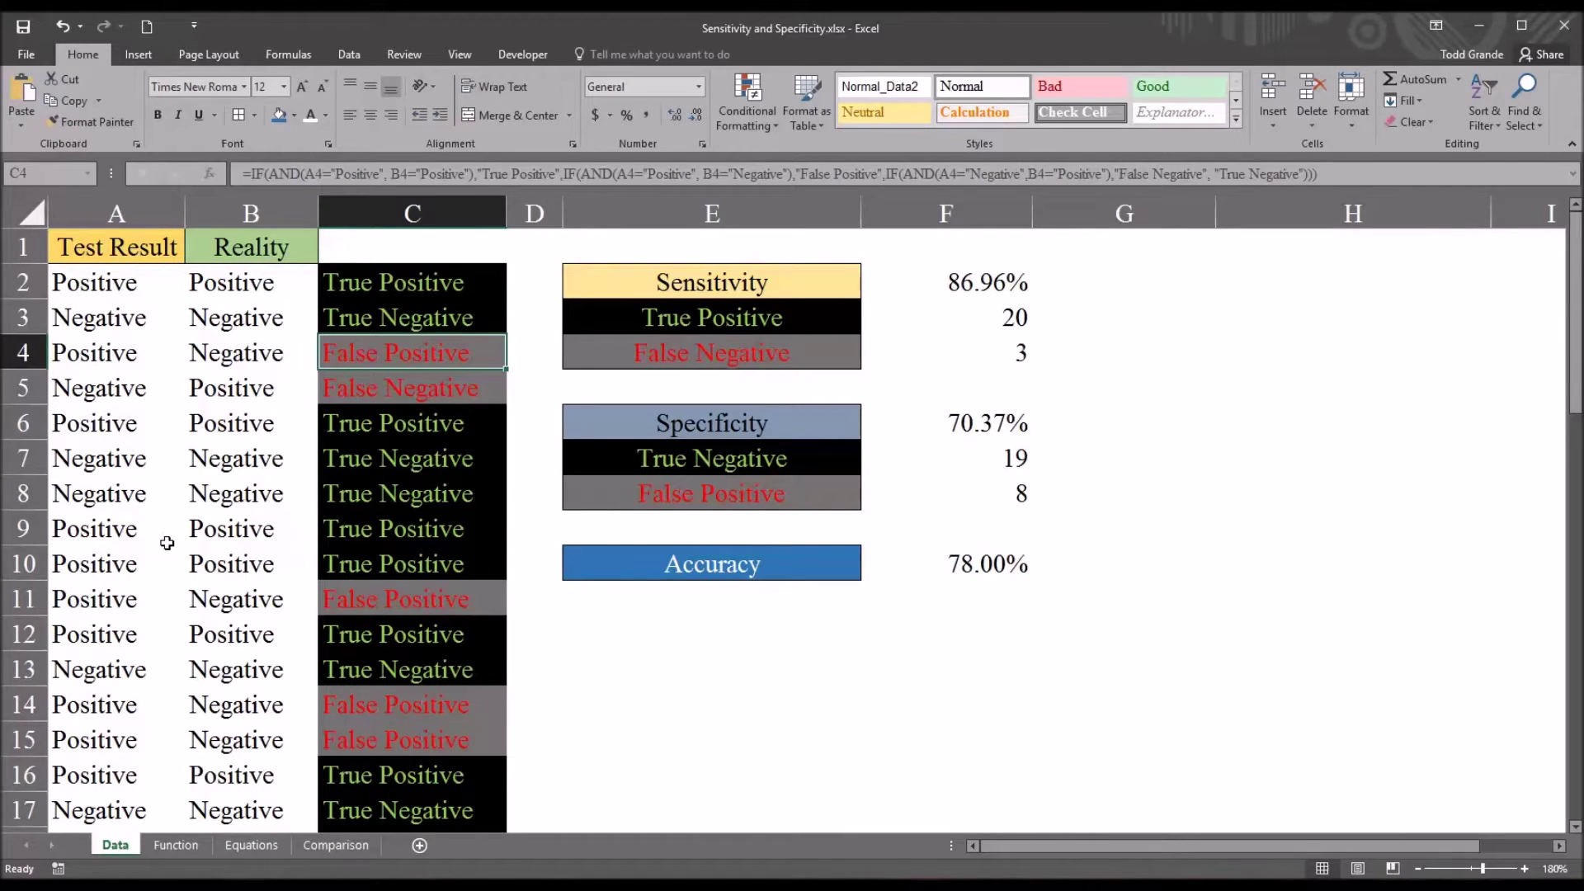
pyautogui.click(102, 390)
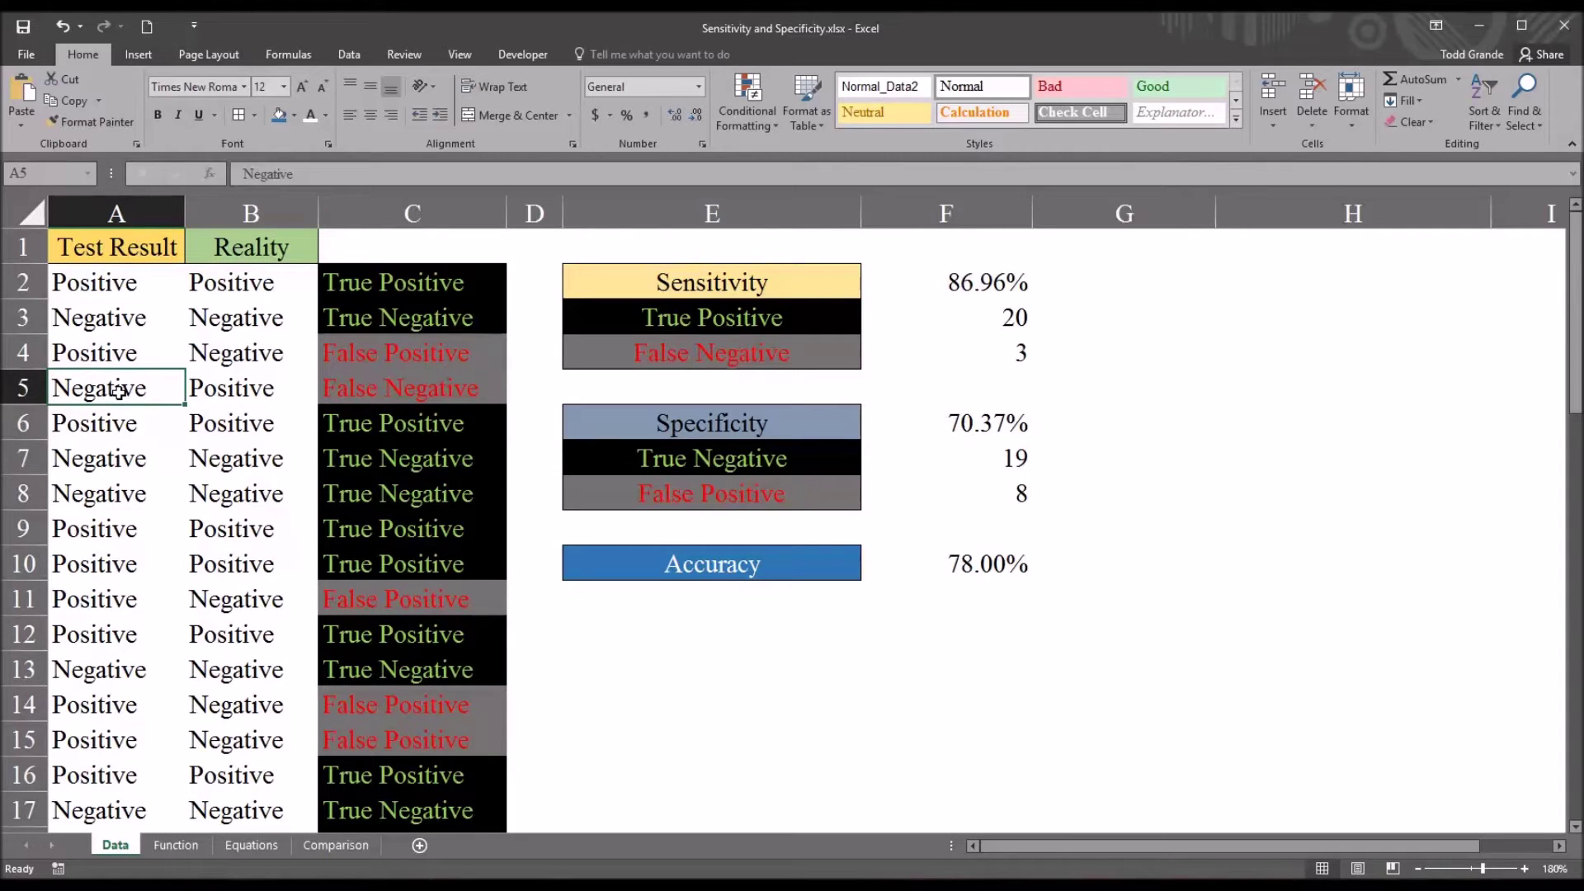
pyautogui.click(203, 390)
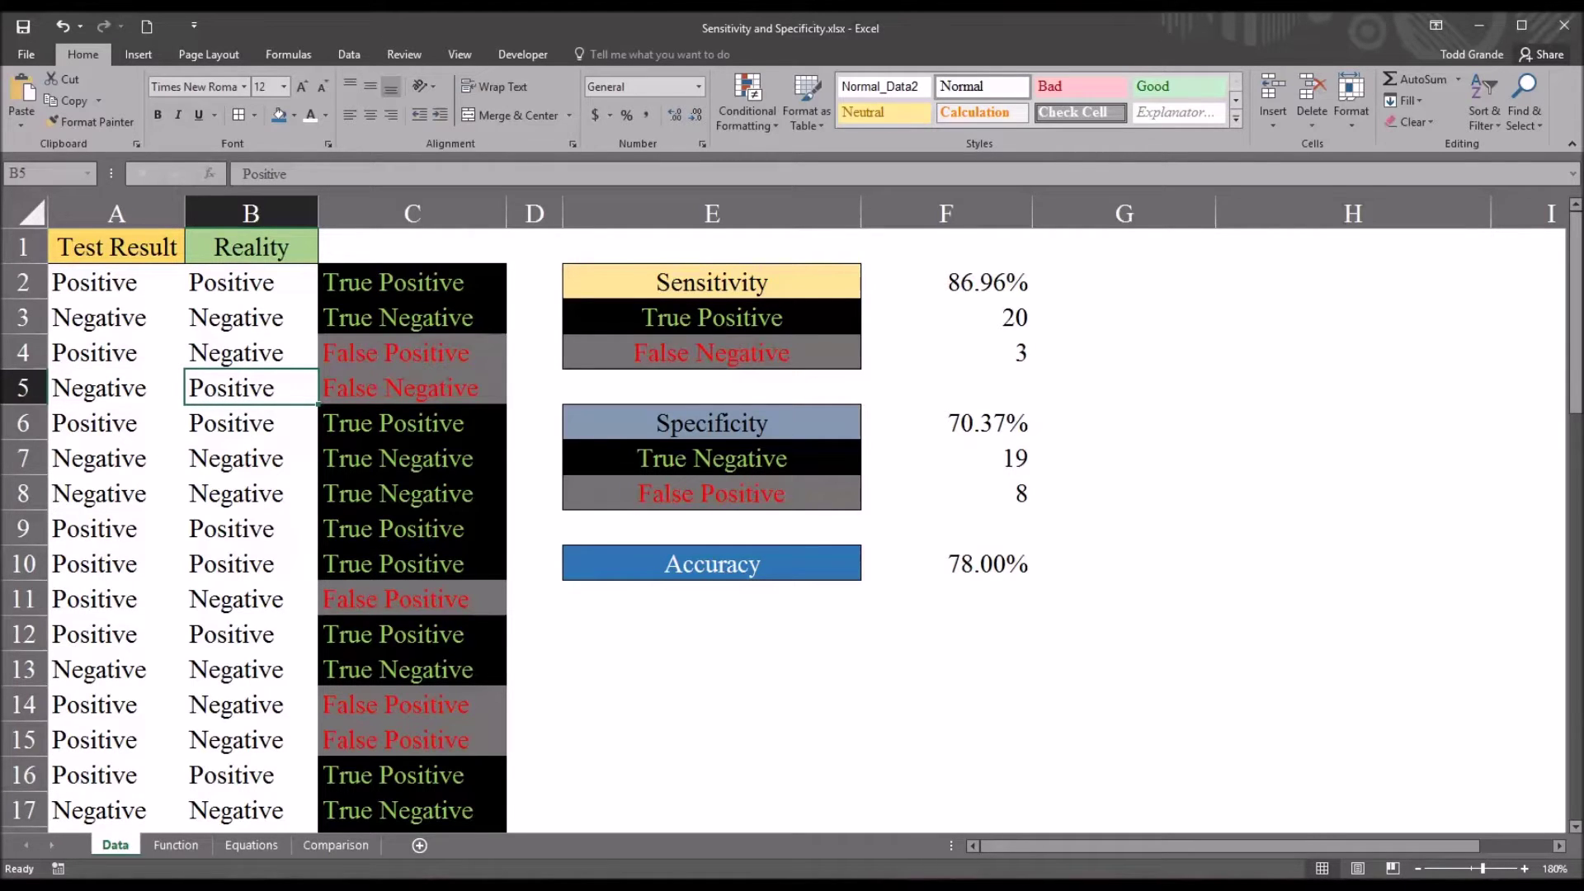
pyautogui.click(384, 391)
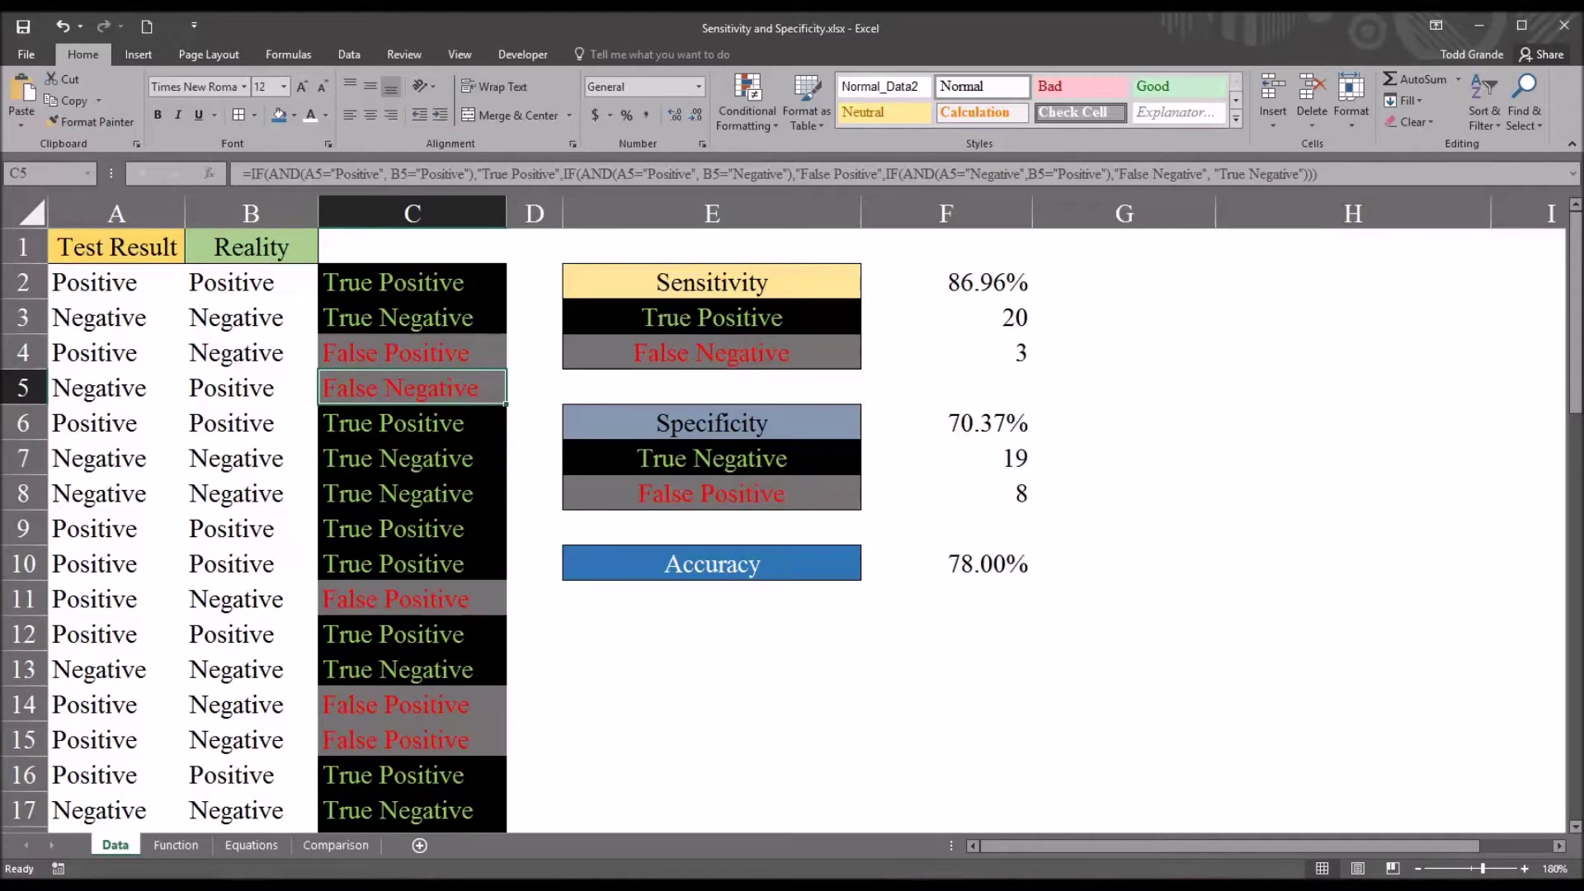
pyautogui.press('Left')
# - Step through the classification formulas in C2 to C5 for rows 2–5
pyautogui.moveTo(149, 290); pyautogui.dragTo(187, 382)
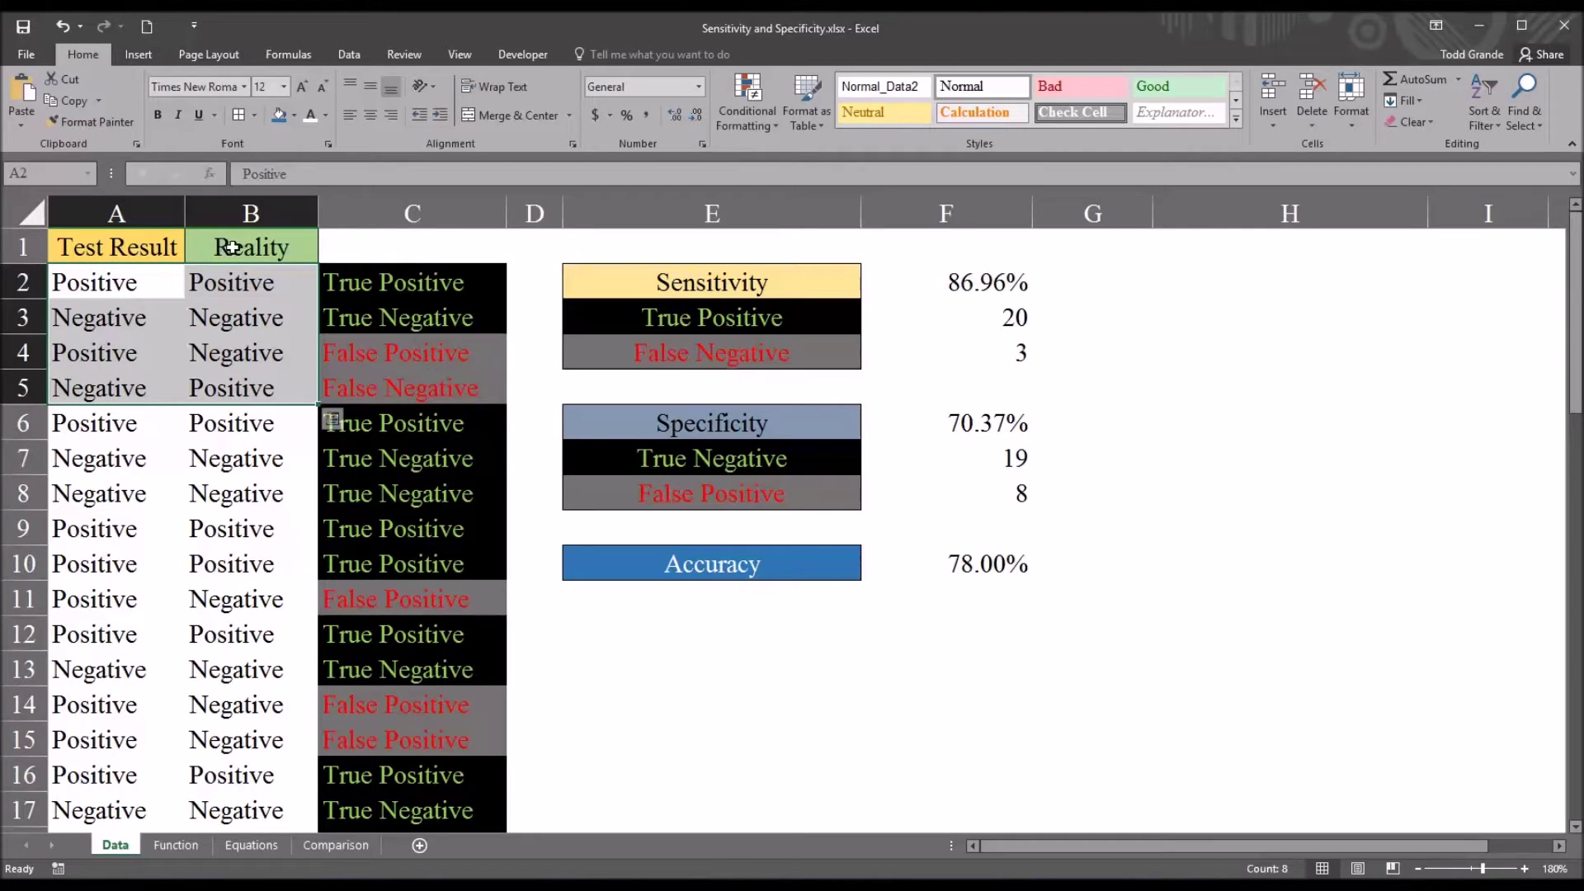
pyautogui.click(369, 285)
pyautogui.click(369, 322)
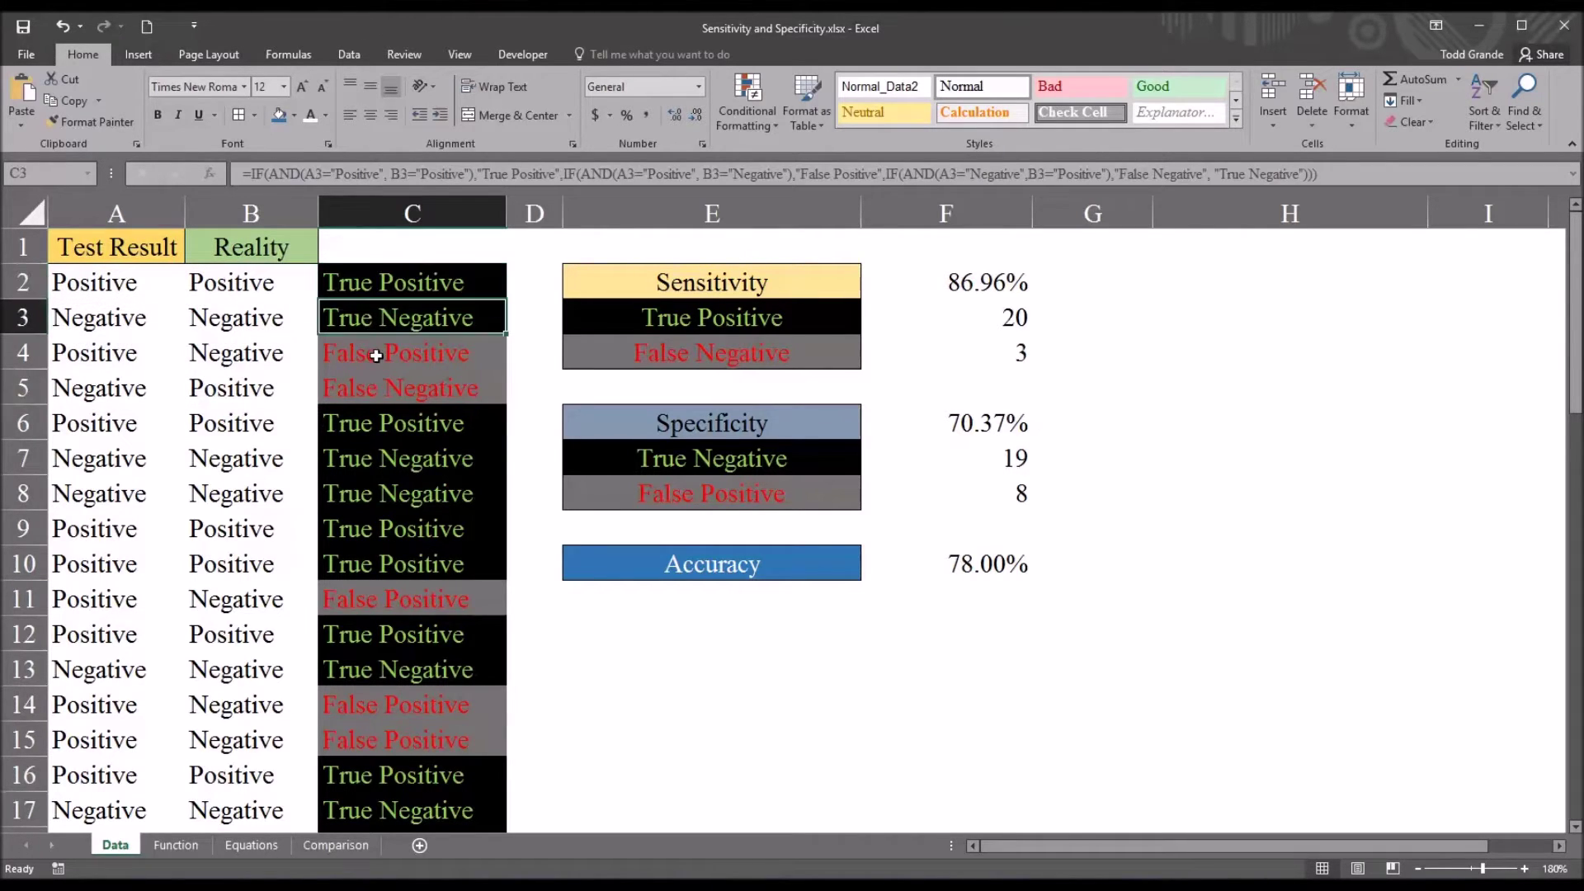
pyautogui.click(371, 353)
pyautogui.click(373, 395)
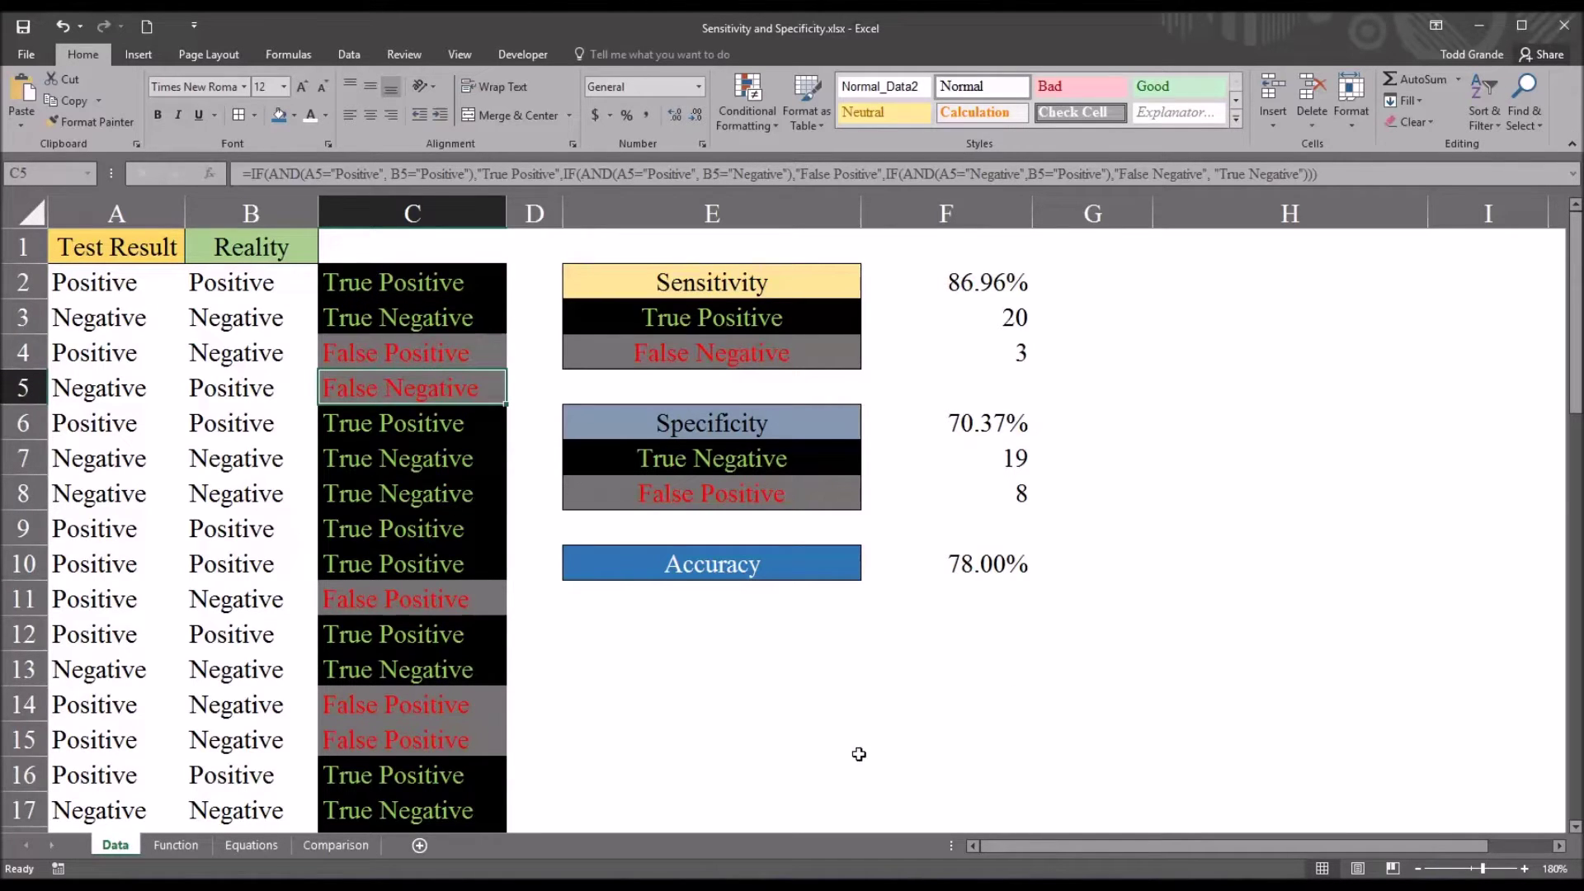
pyautogui.click(373, 285)
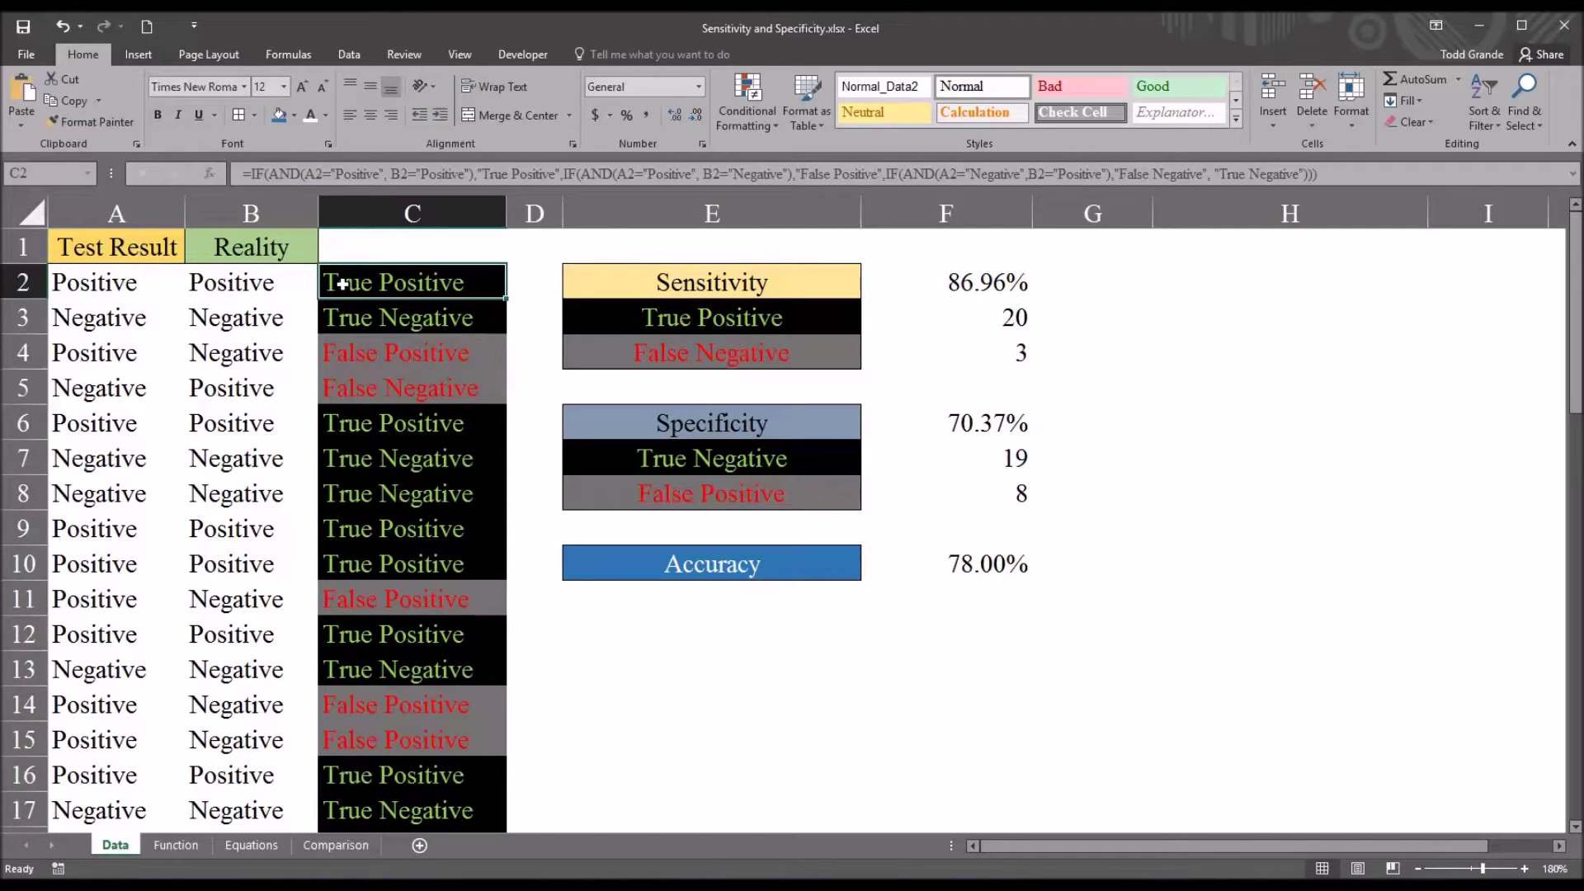
pyautogui.click(357, 319)
pyautogui.click(364, 356)
pyautogui.click(364, 390)
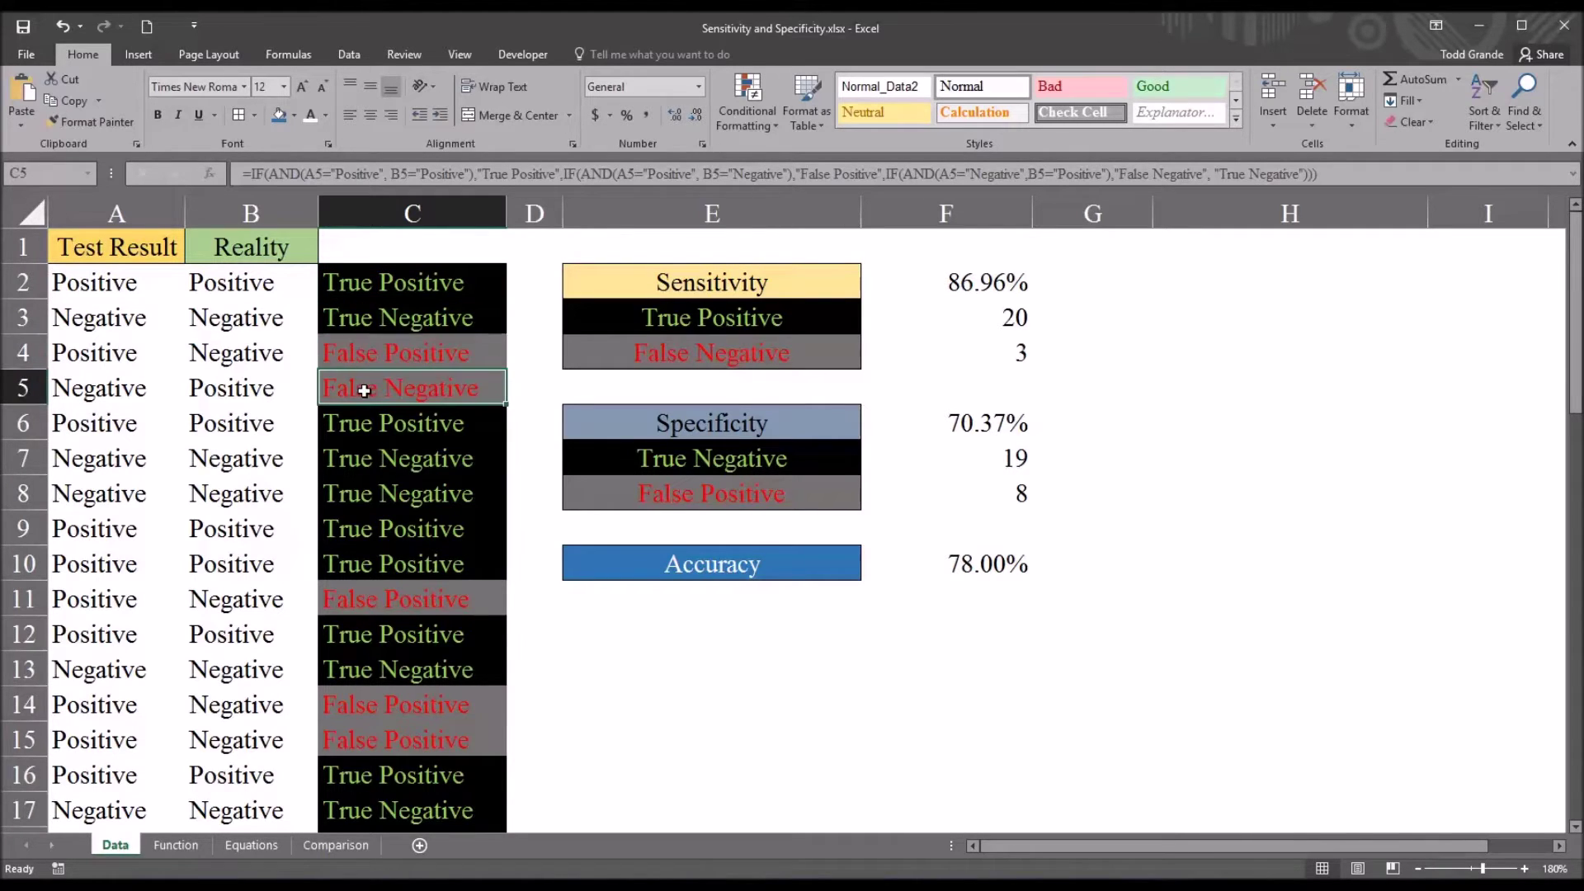
pyautogui.click(360, 286)
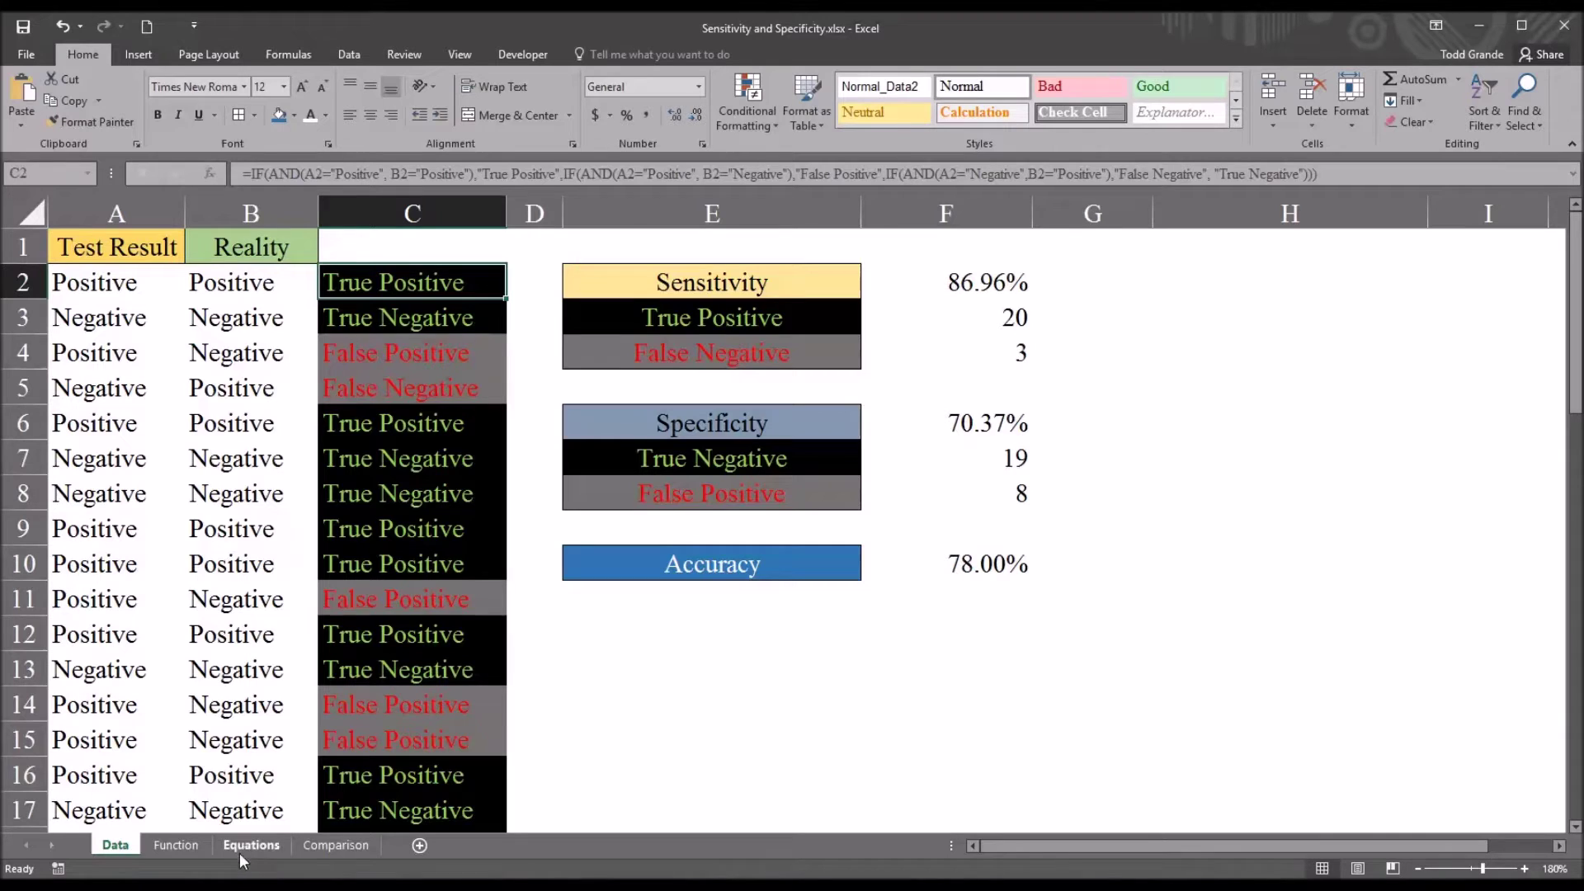
# - Compare the written-out IF formula on the Function sheet with the formulas in C2 and C3
pyautogui.click(176, 845)
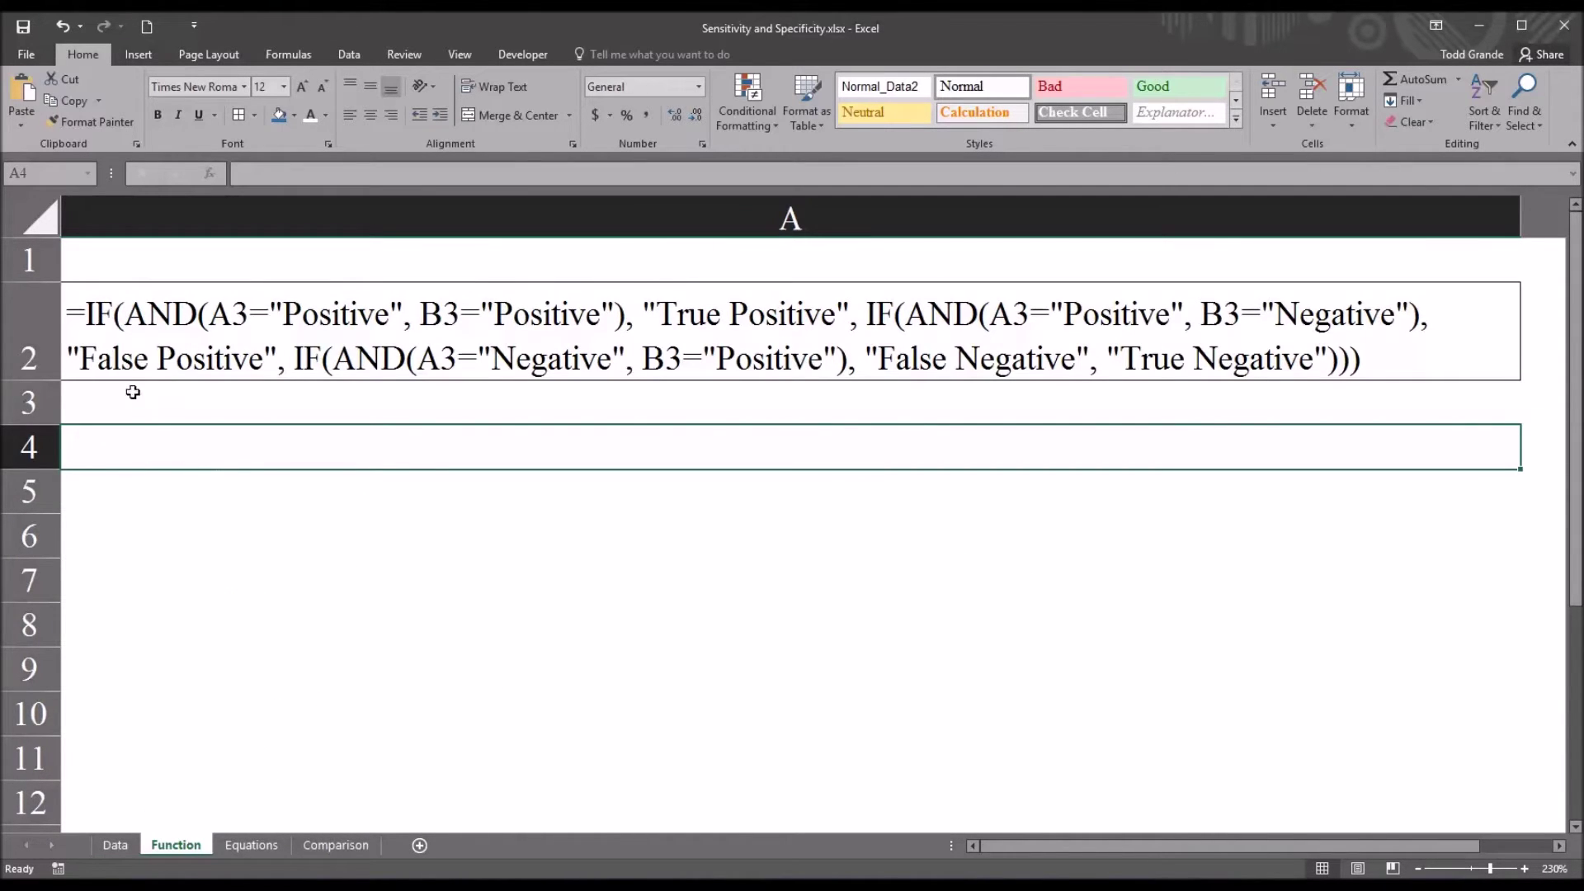
pyautogui.click(190, 355)
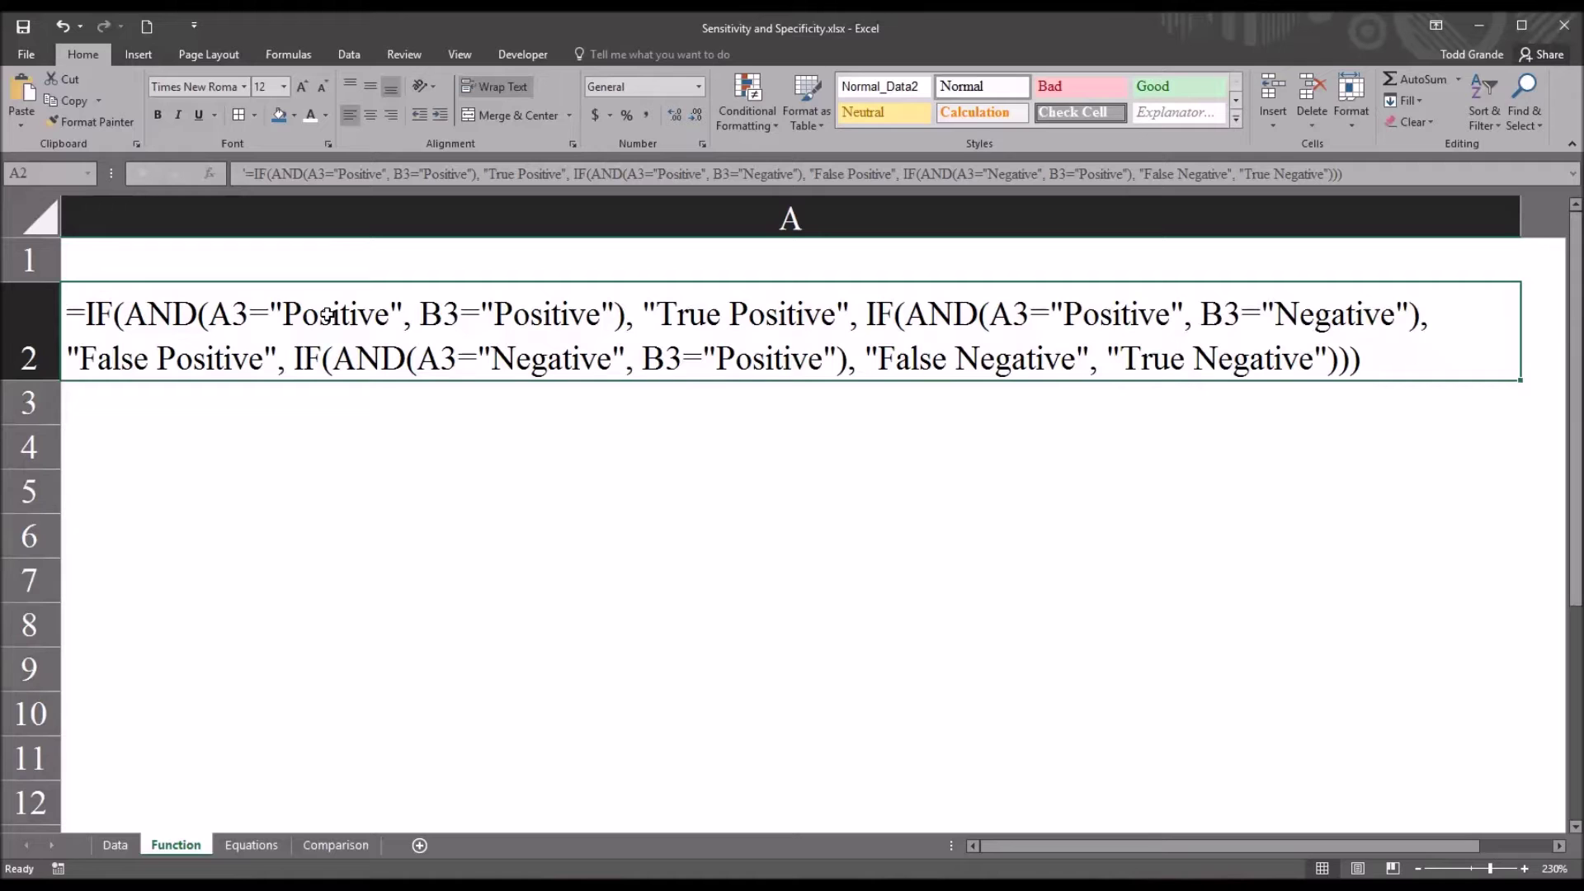
pyautogui.click(117, 846)
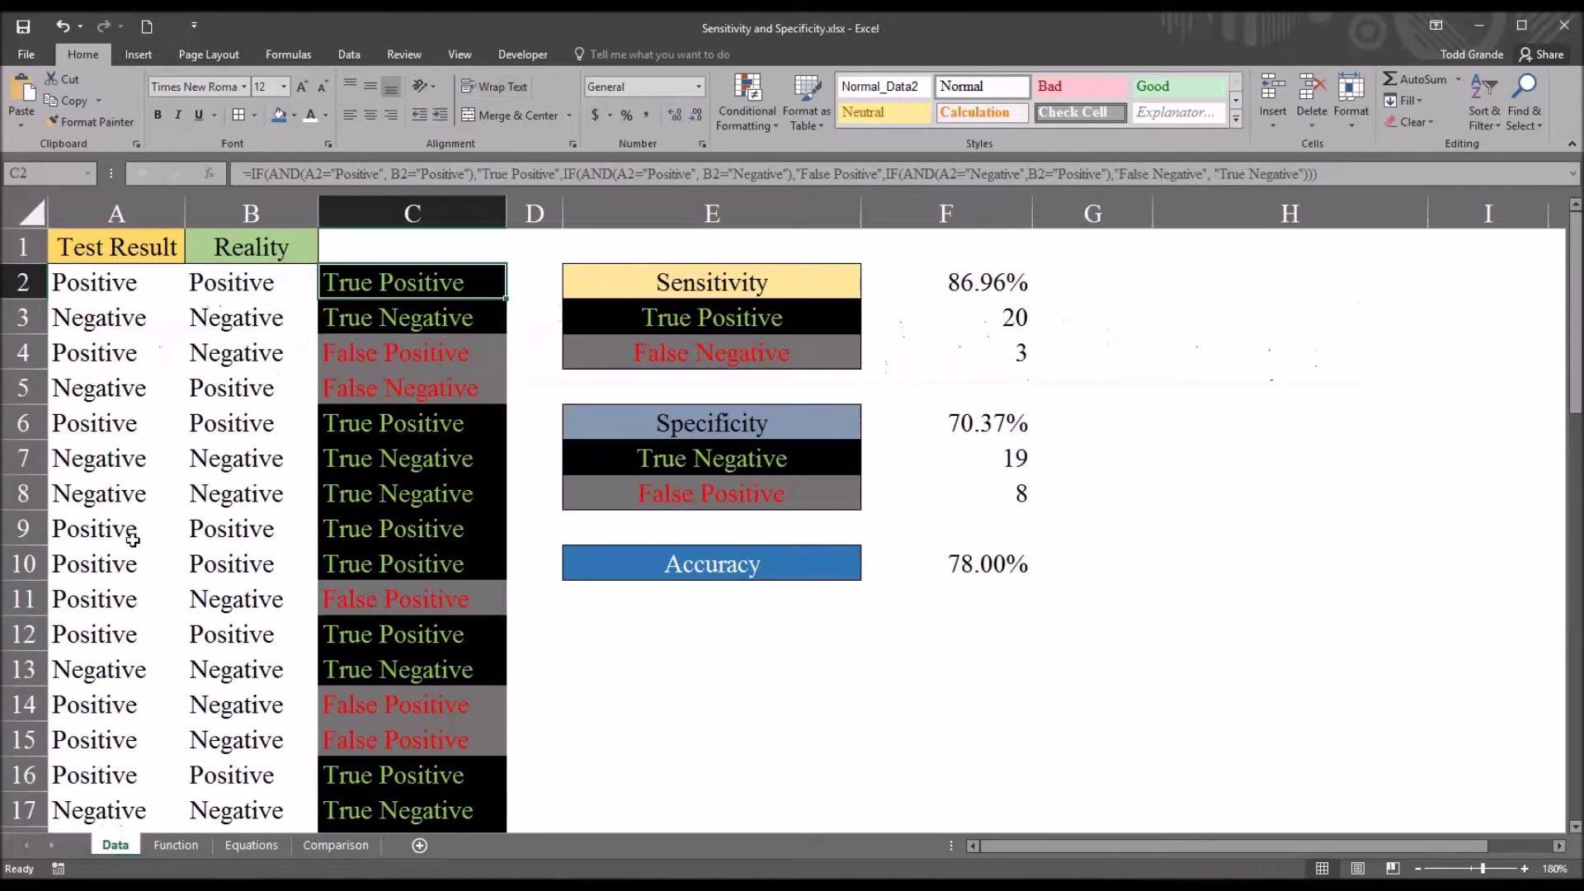
pyautogui.click(87, 318)
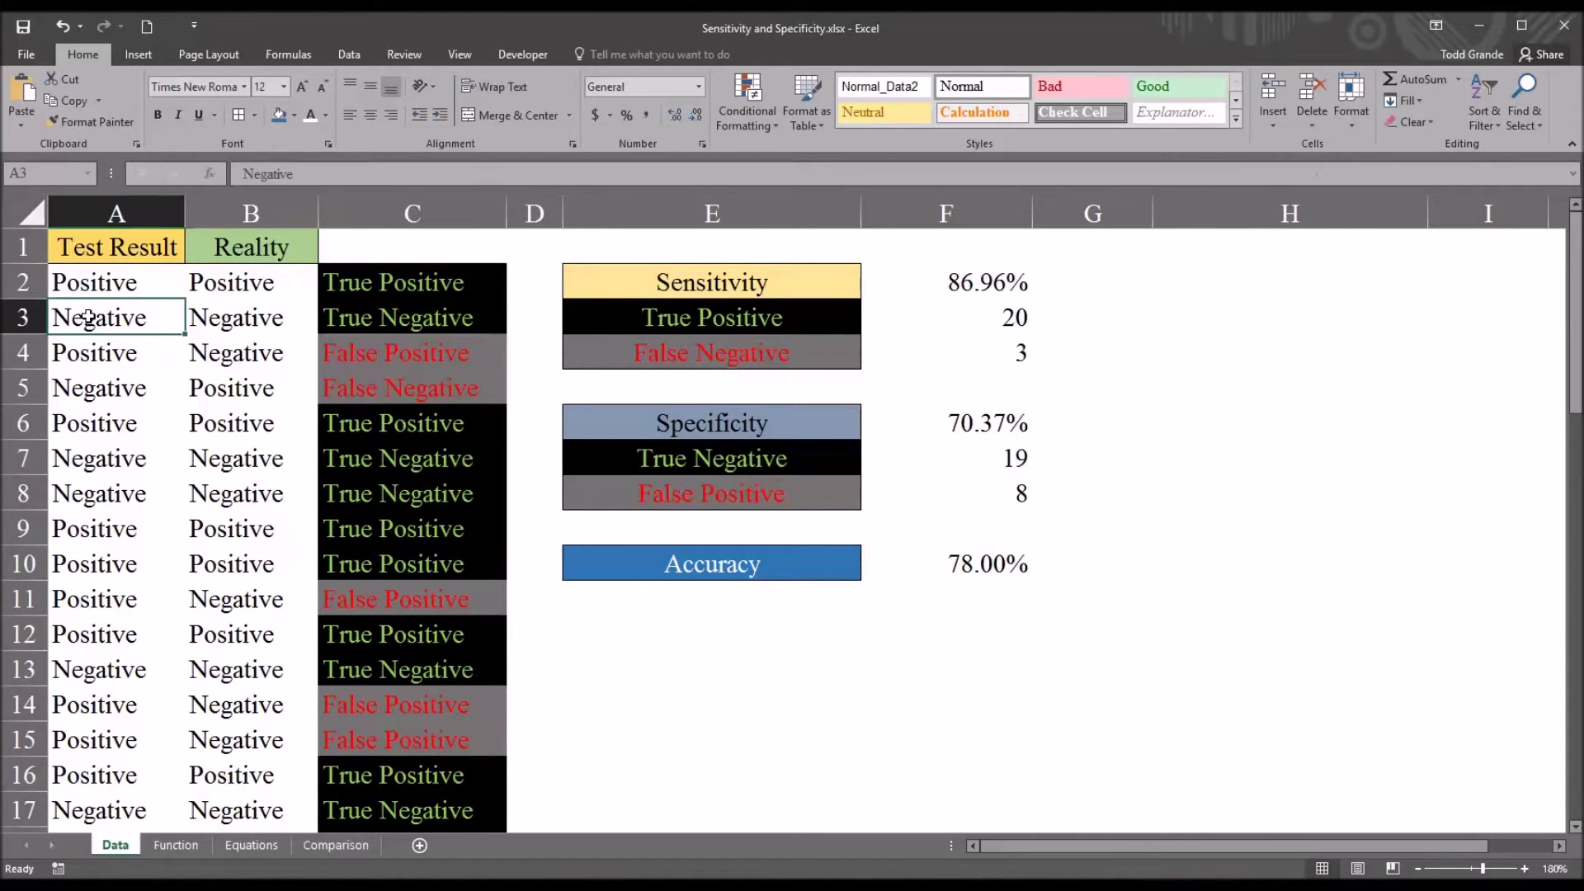
pyautogui.moveTo(182, 318); pyautogui.dragTo(330, 318)
pyautogui.click(339, 315)
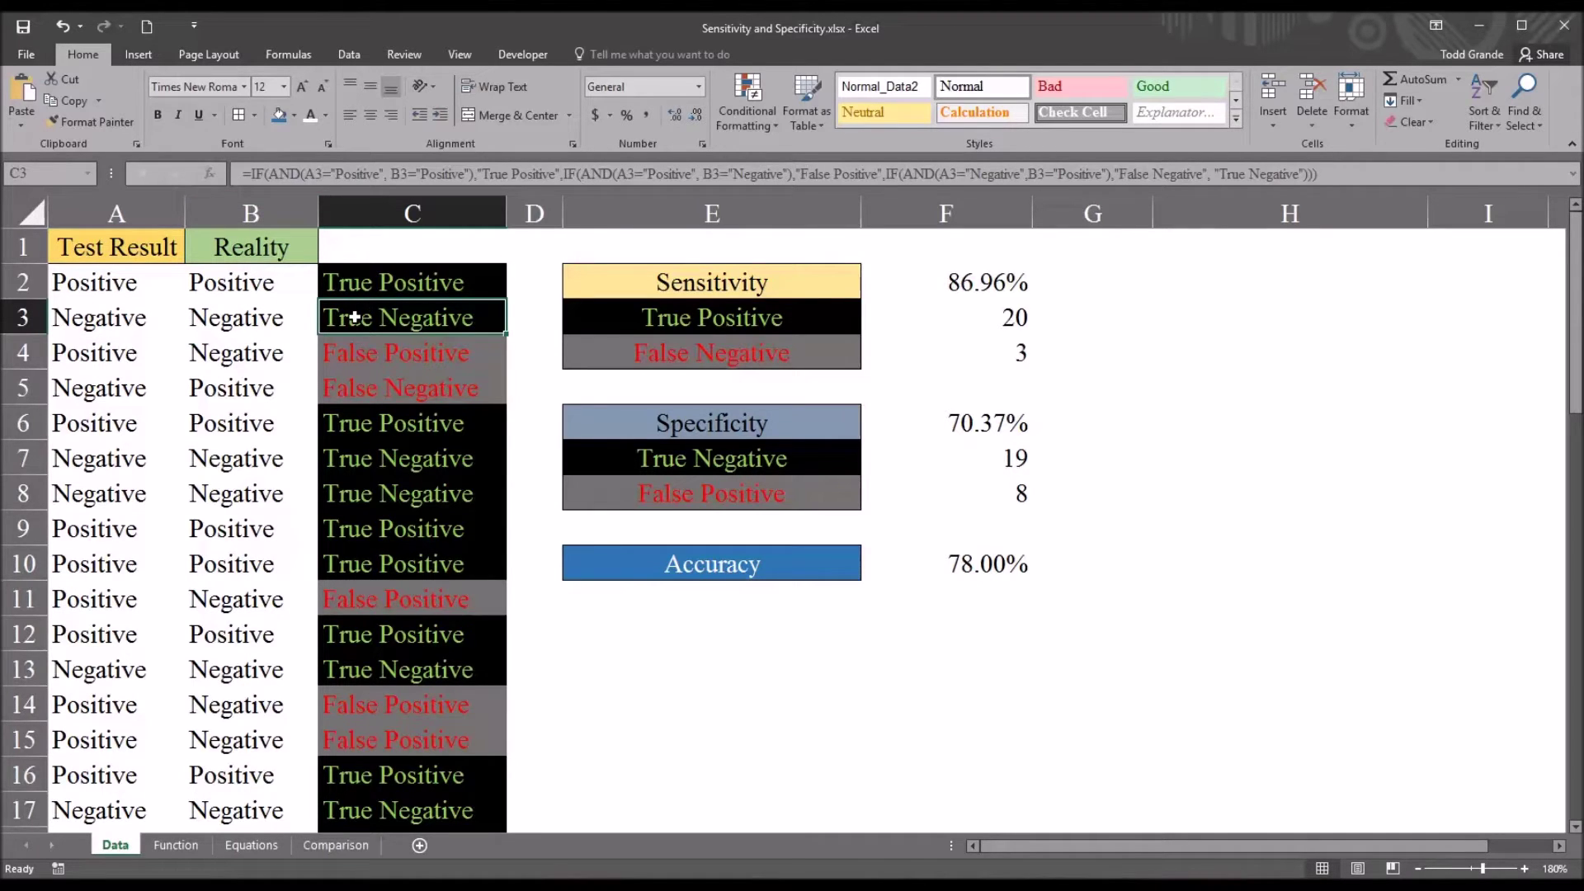
pyautogui.click(98, 319)
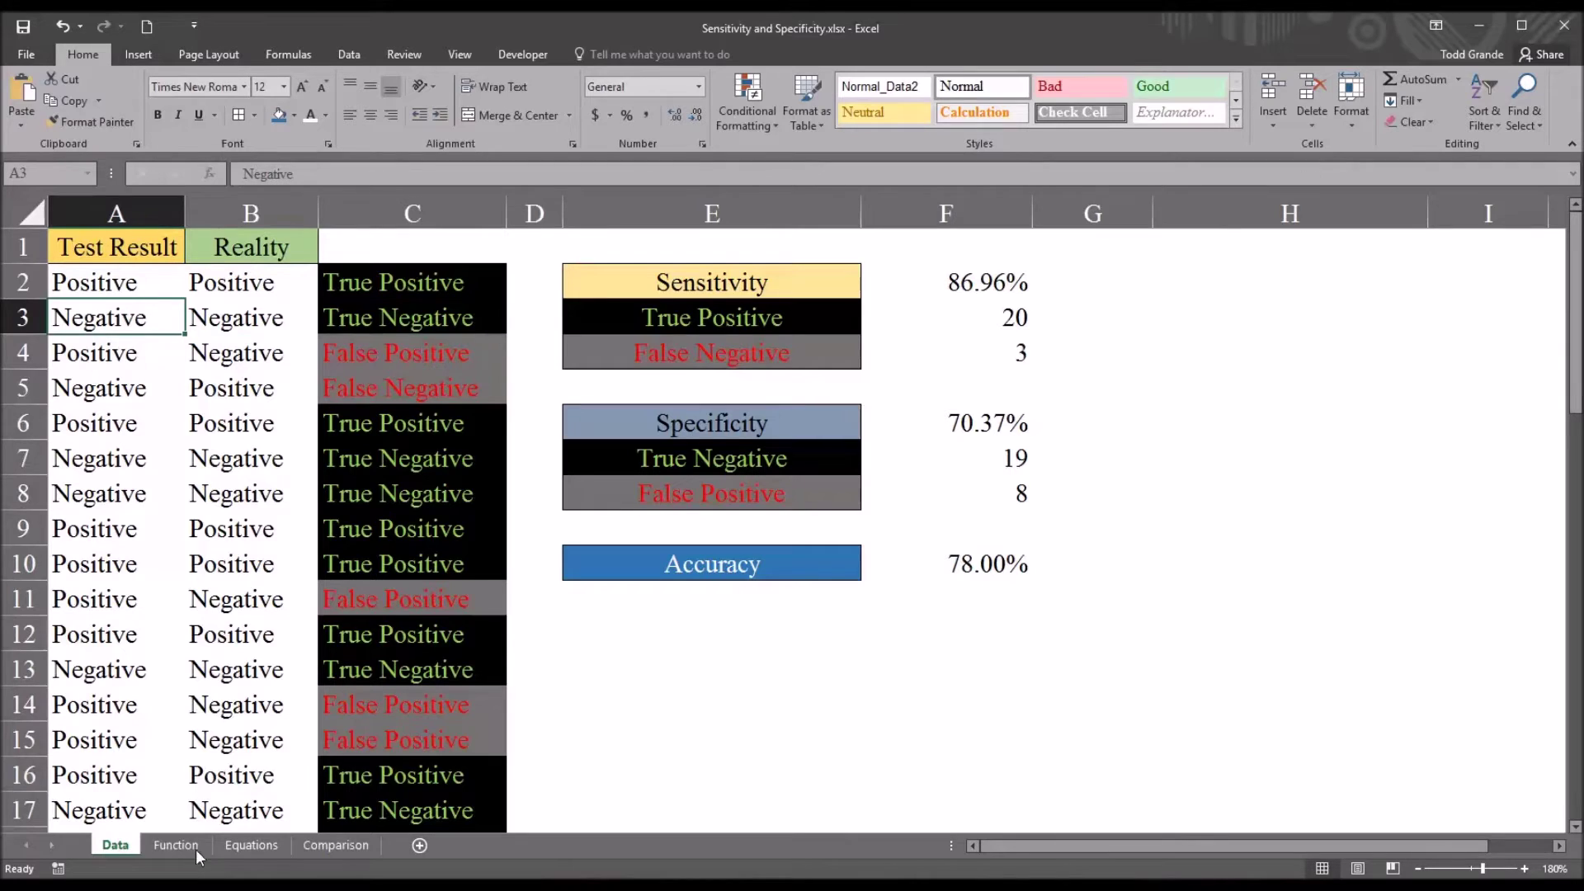
pyautogui.click(176, 846)
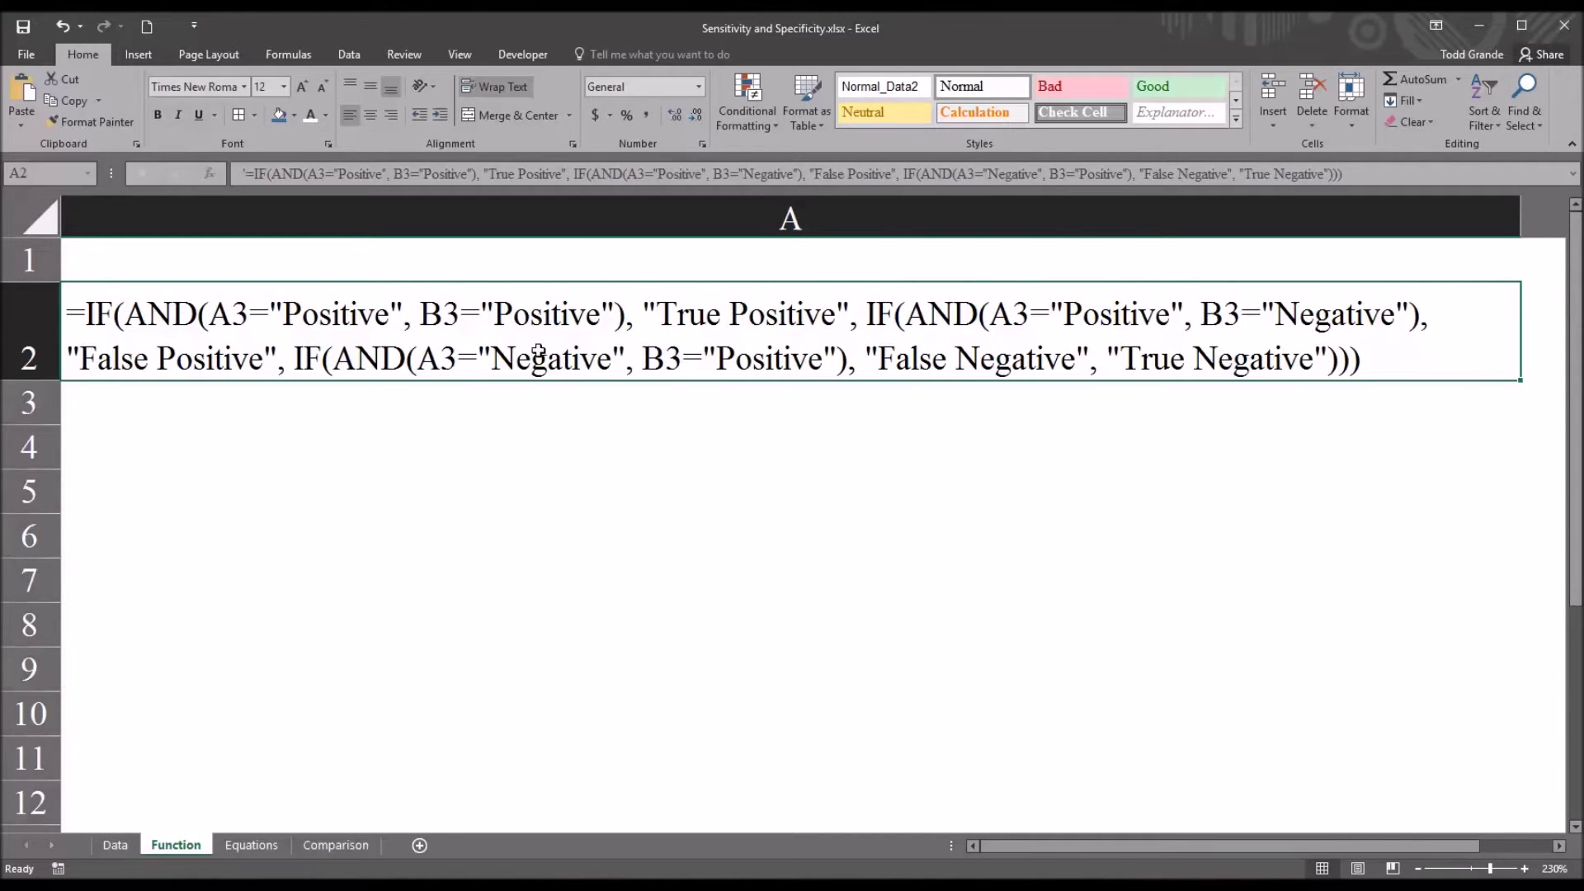
pyautogui.click(117, 845)
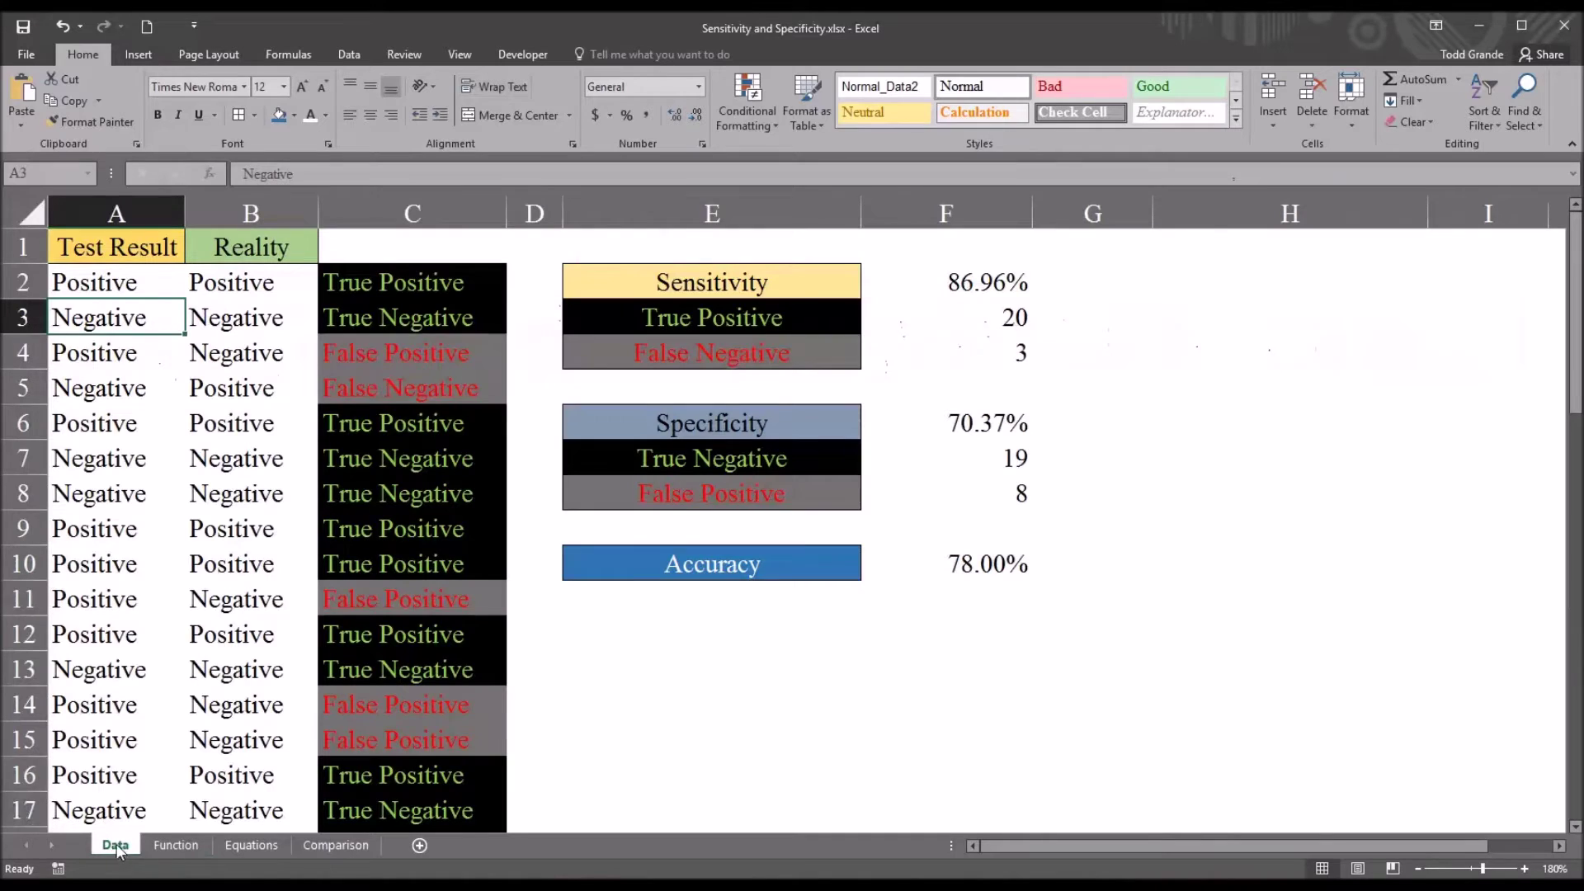
pyautogui.click(333, 285)
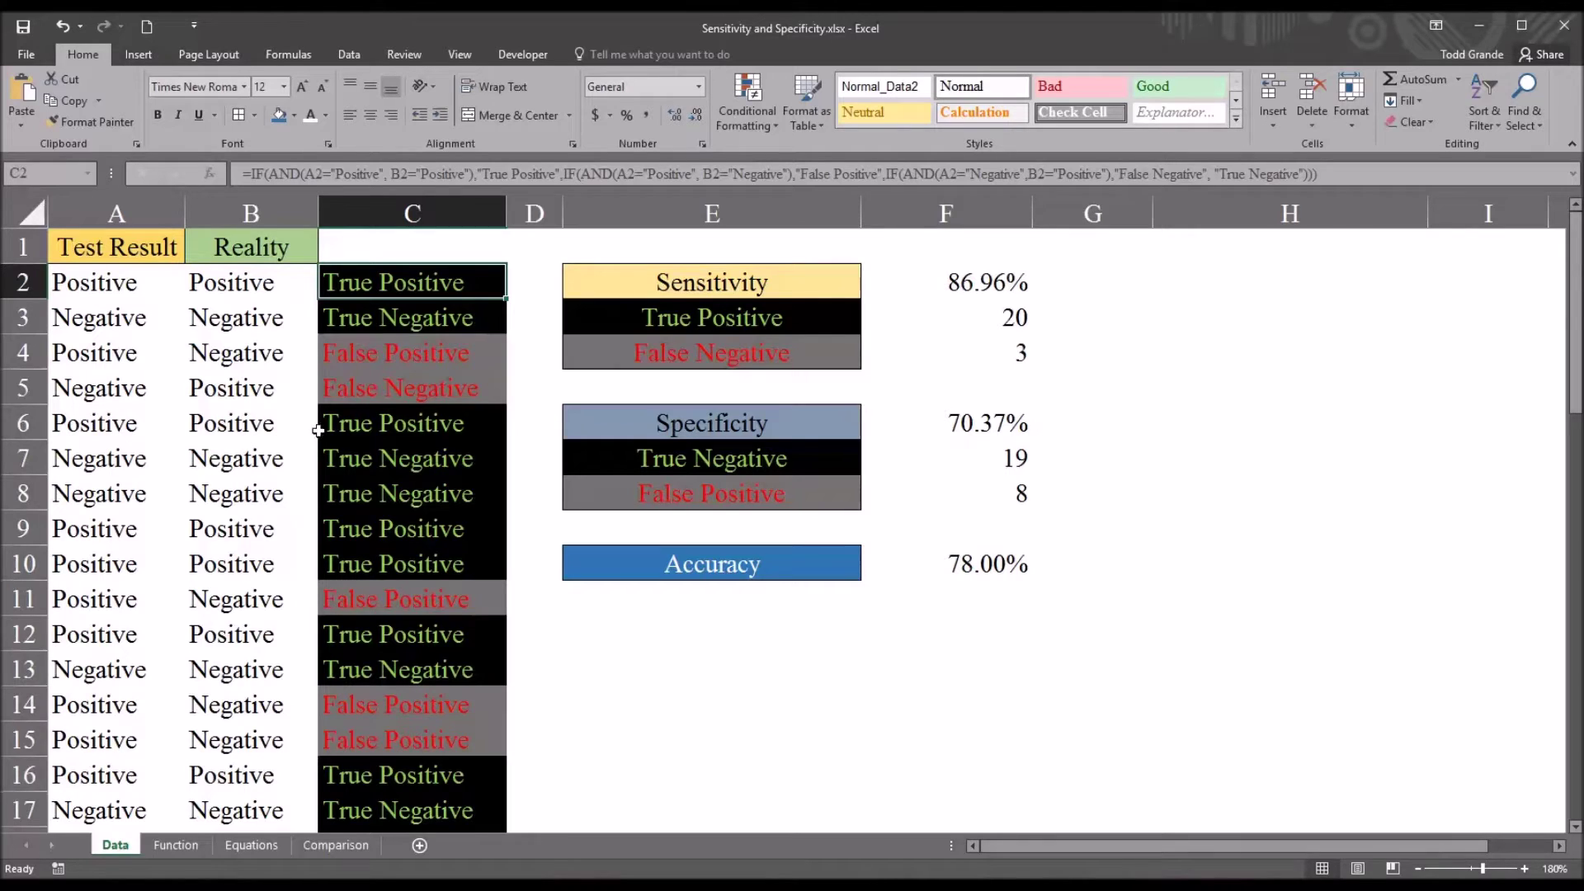
# - Change A6 to Negative to test its classification, then restore it to Positive
pyautogui.click(112, 426)
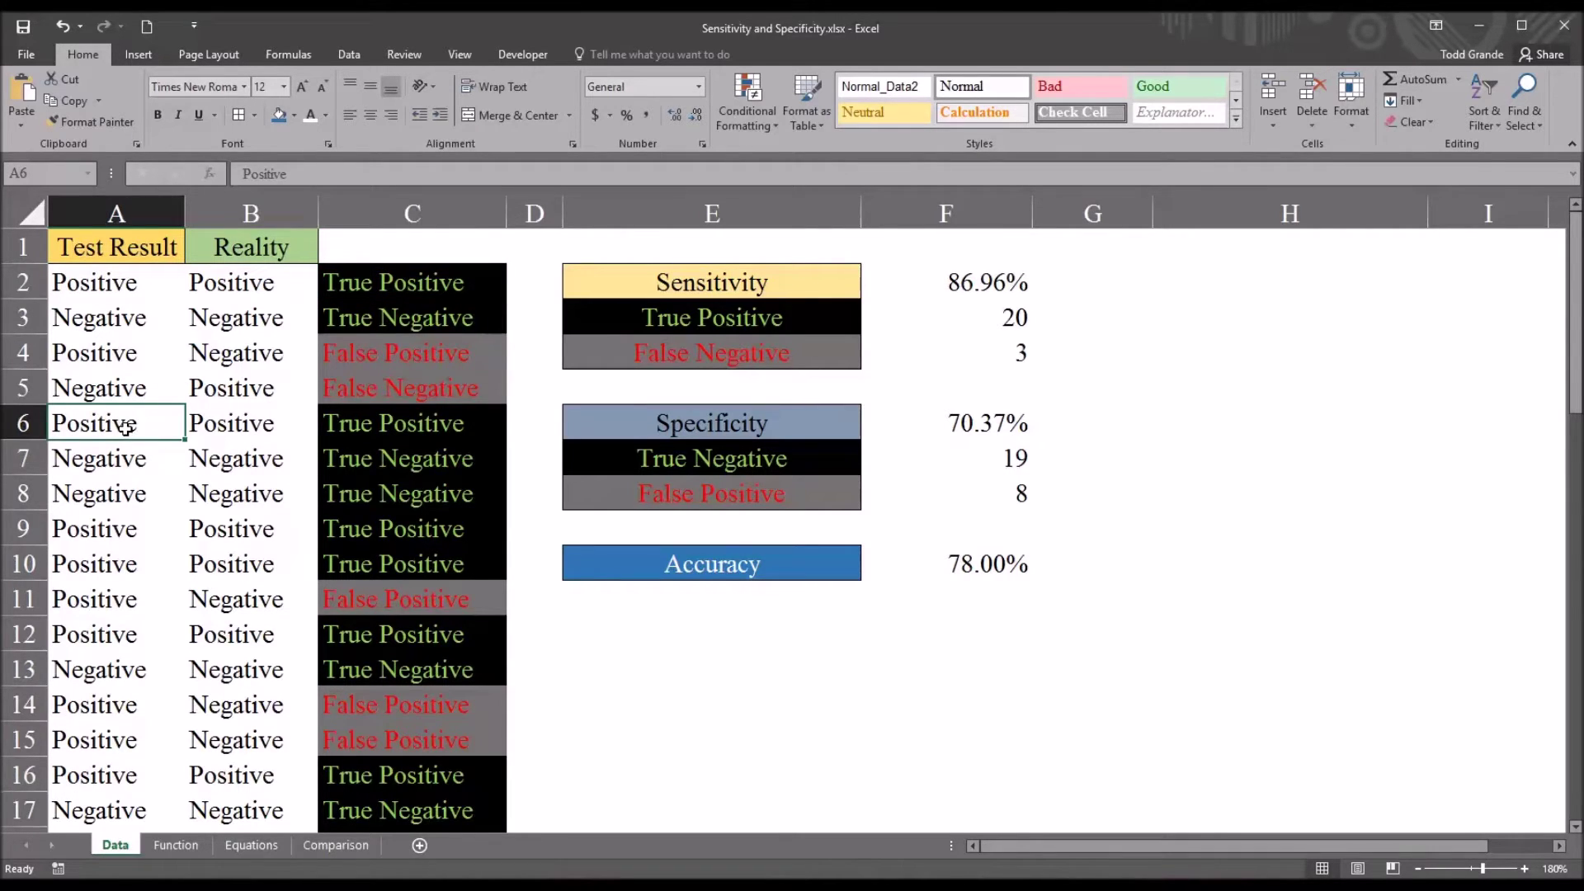
pyautogui.write('Nega')
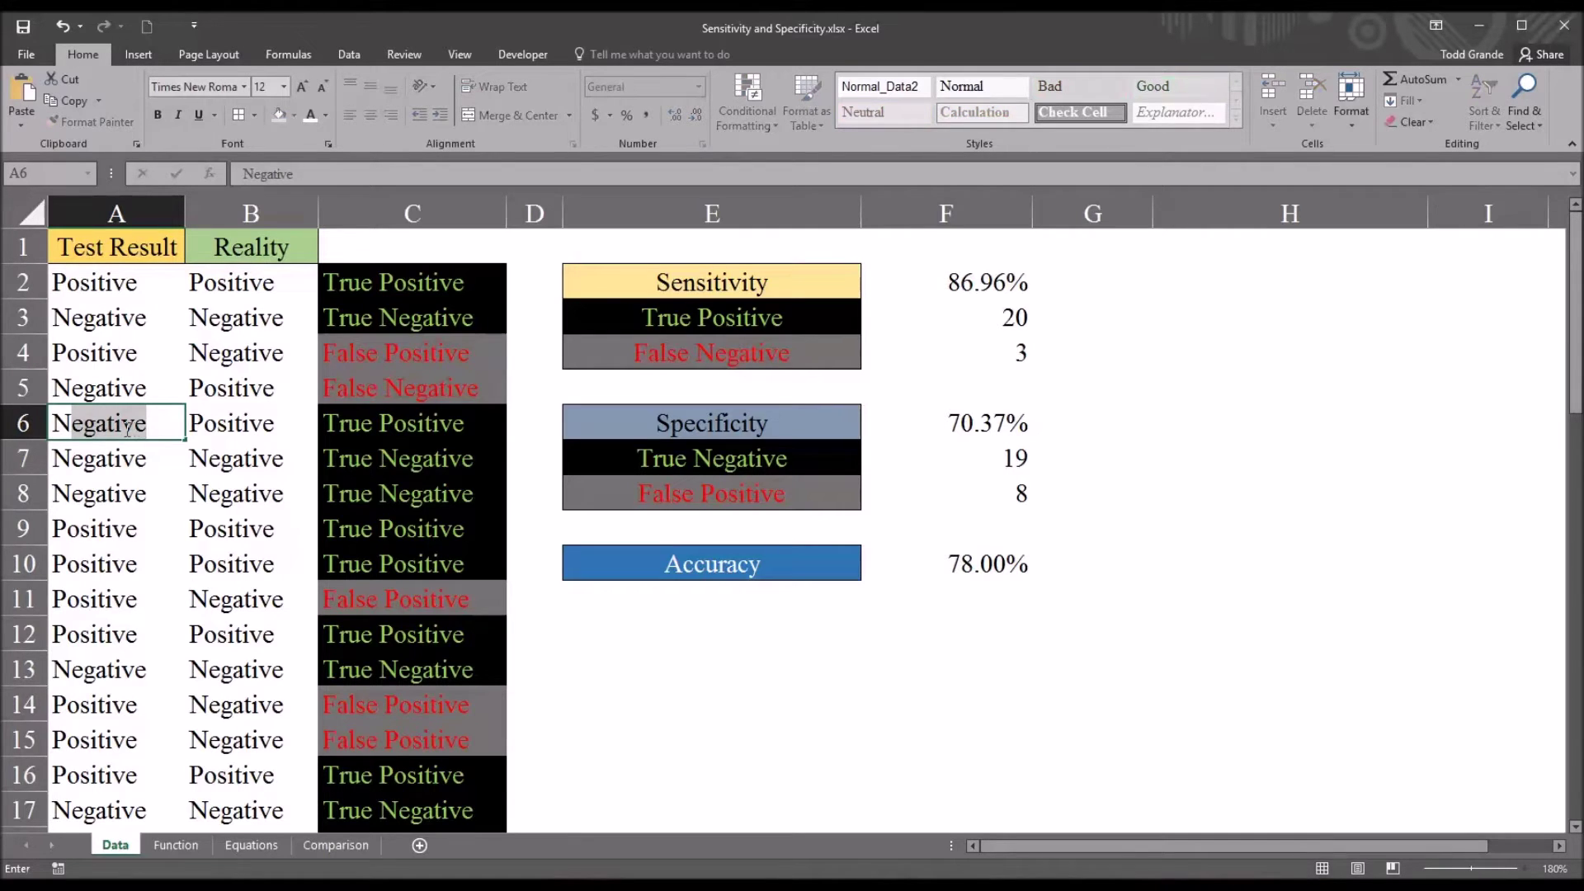
pyautogui.press('Tab')
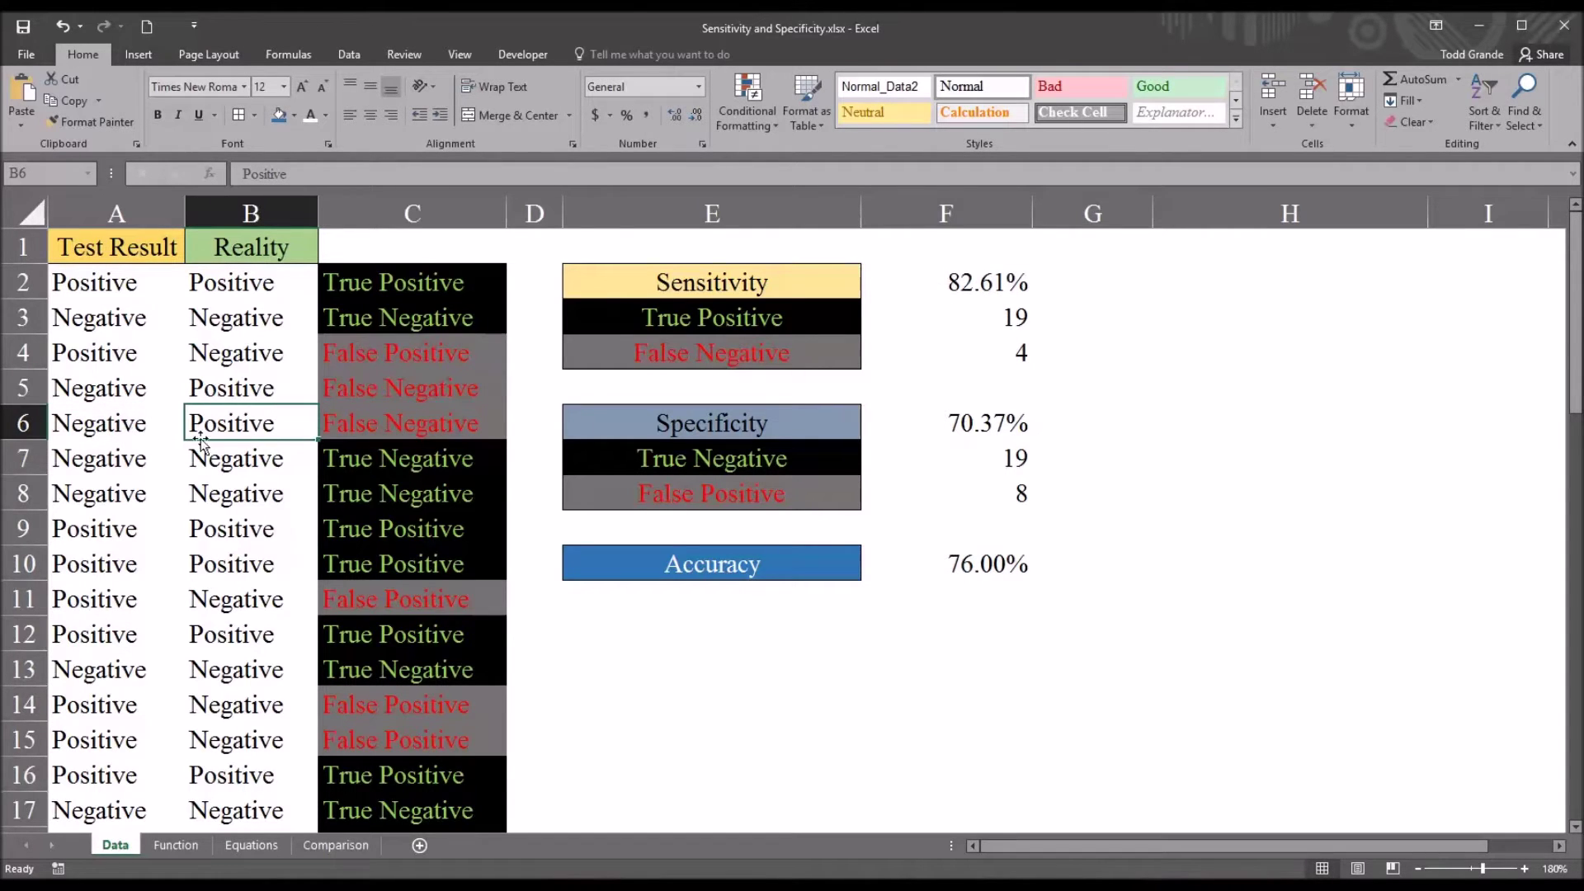
pyautogui.click(334, 429)
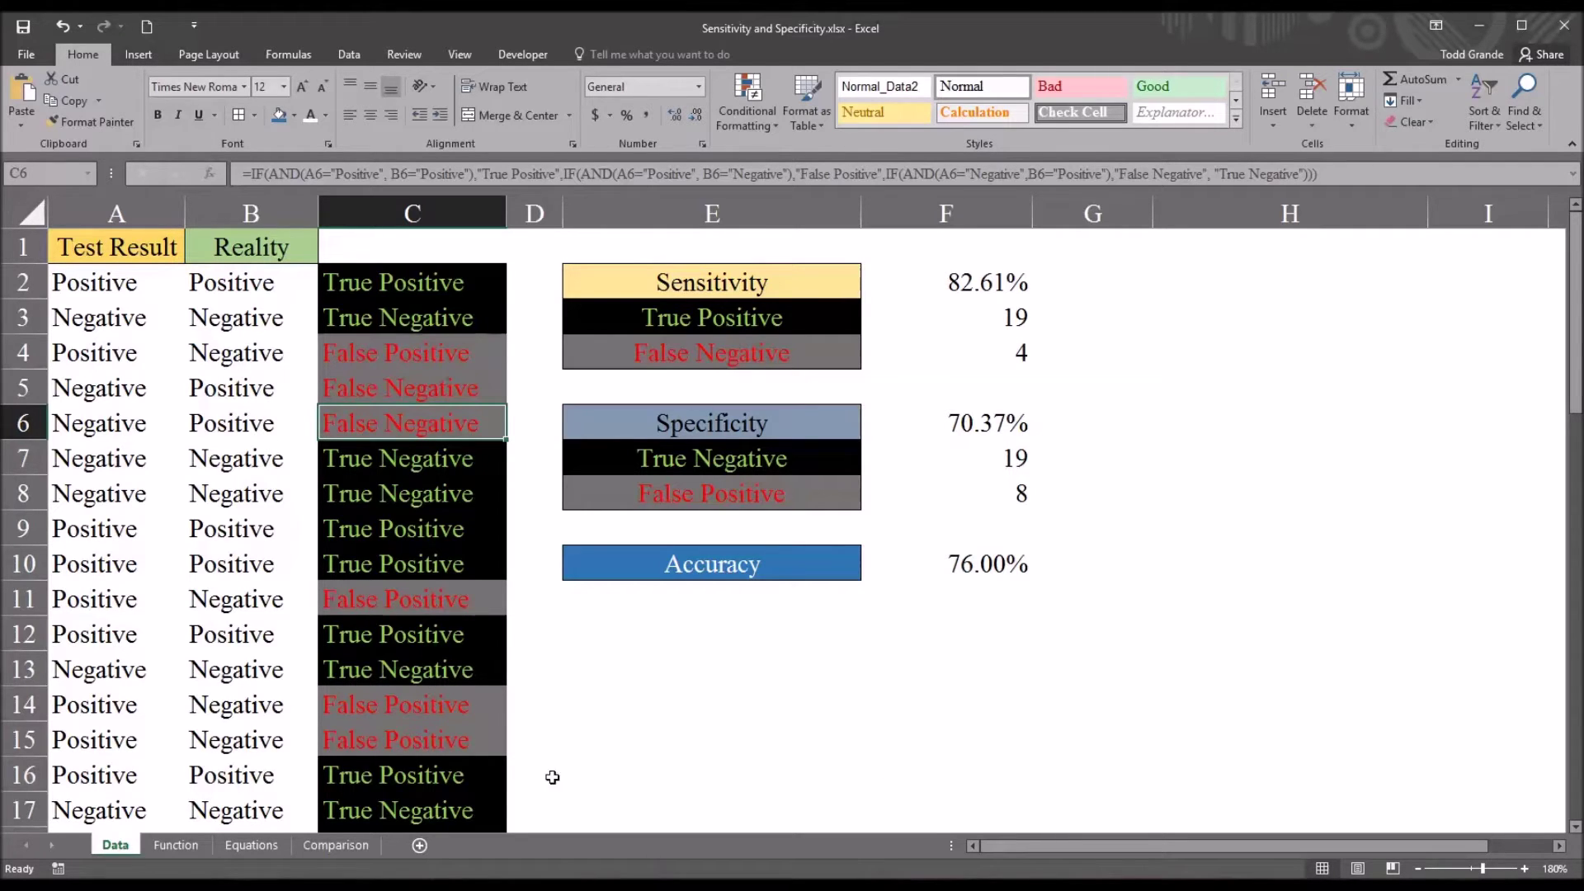
pyautogui.click(115, 427)
pyautogui.write('posi')
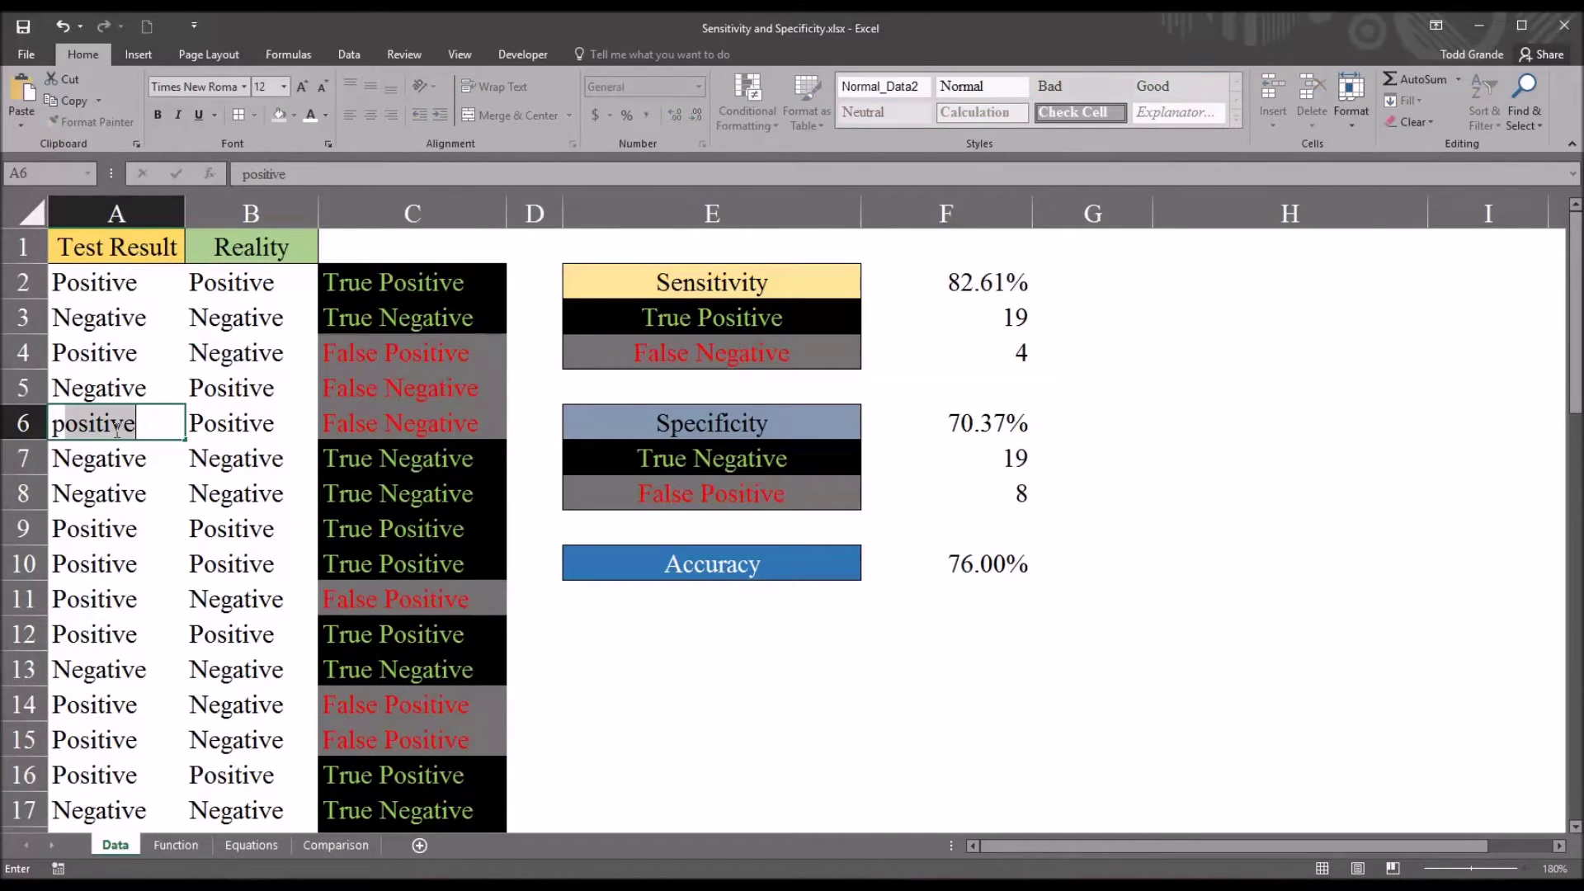
pyautogui.press('Return')
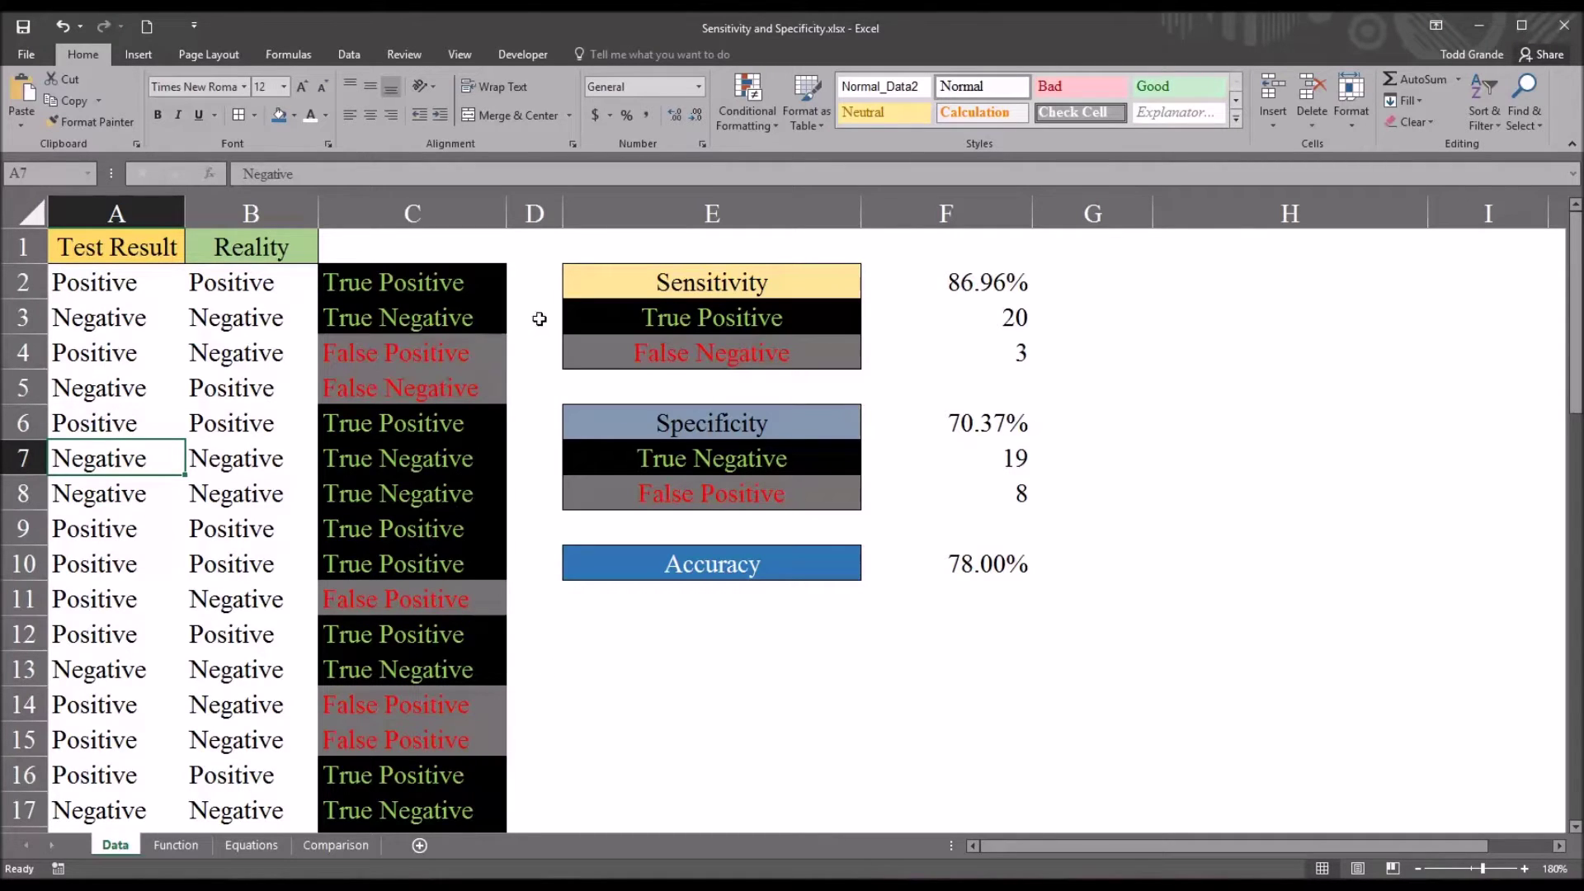
# - Show all conditional formatting rules for This Worksheet and edit the 'False' rule
pyautogui.click(745, 131)
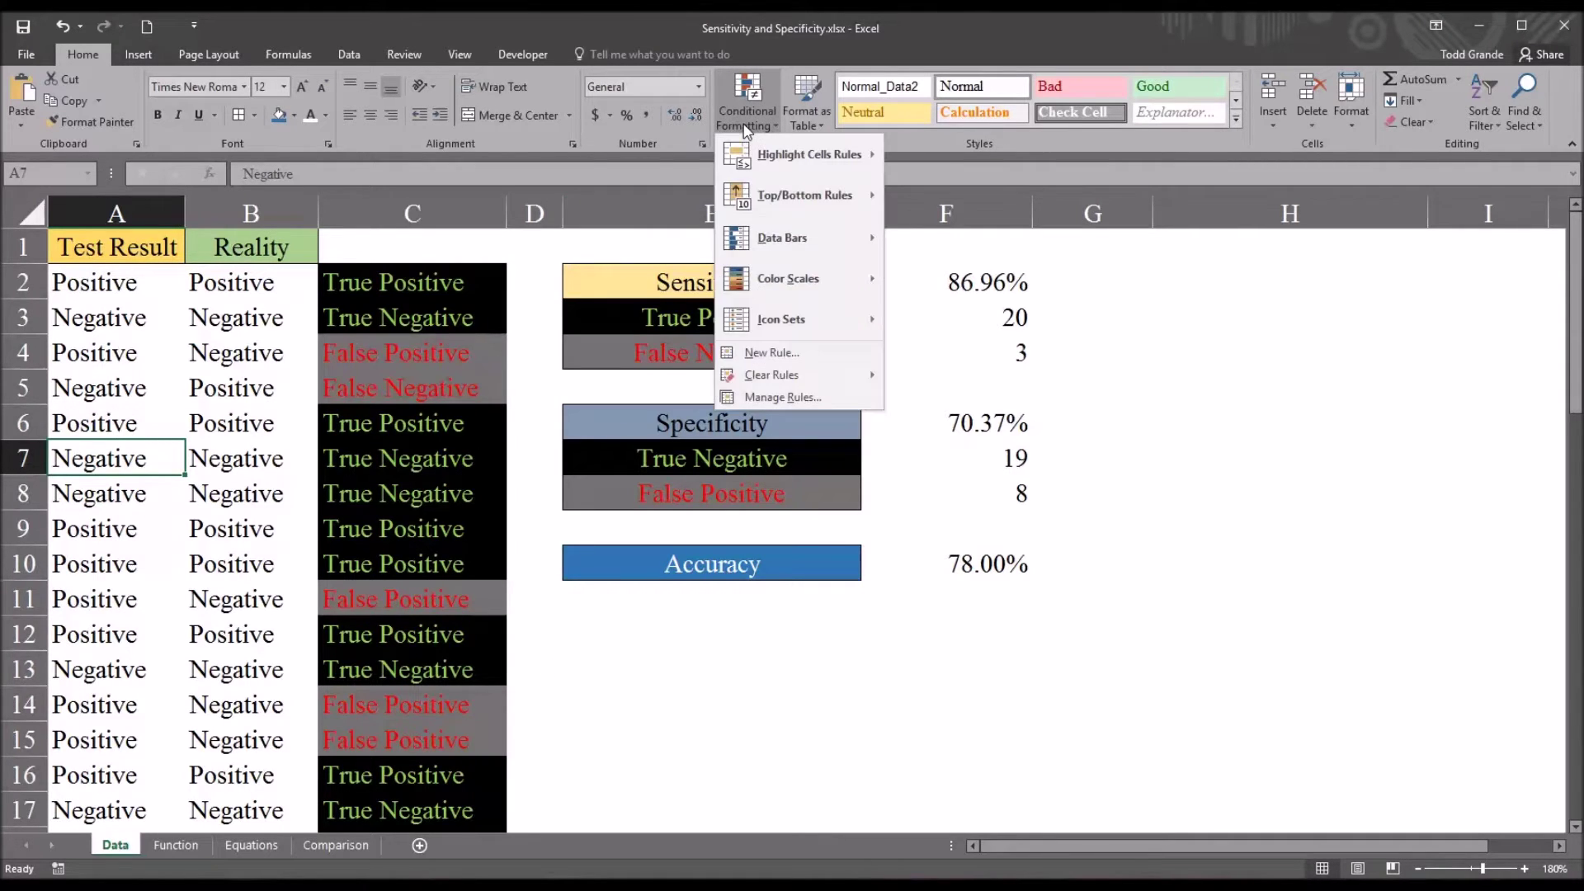
pyautogui.click(779, 400)
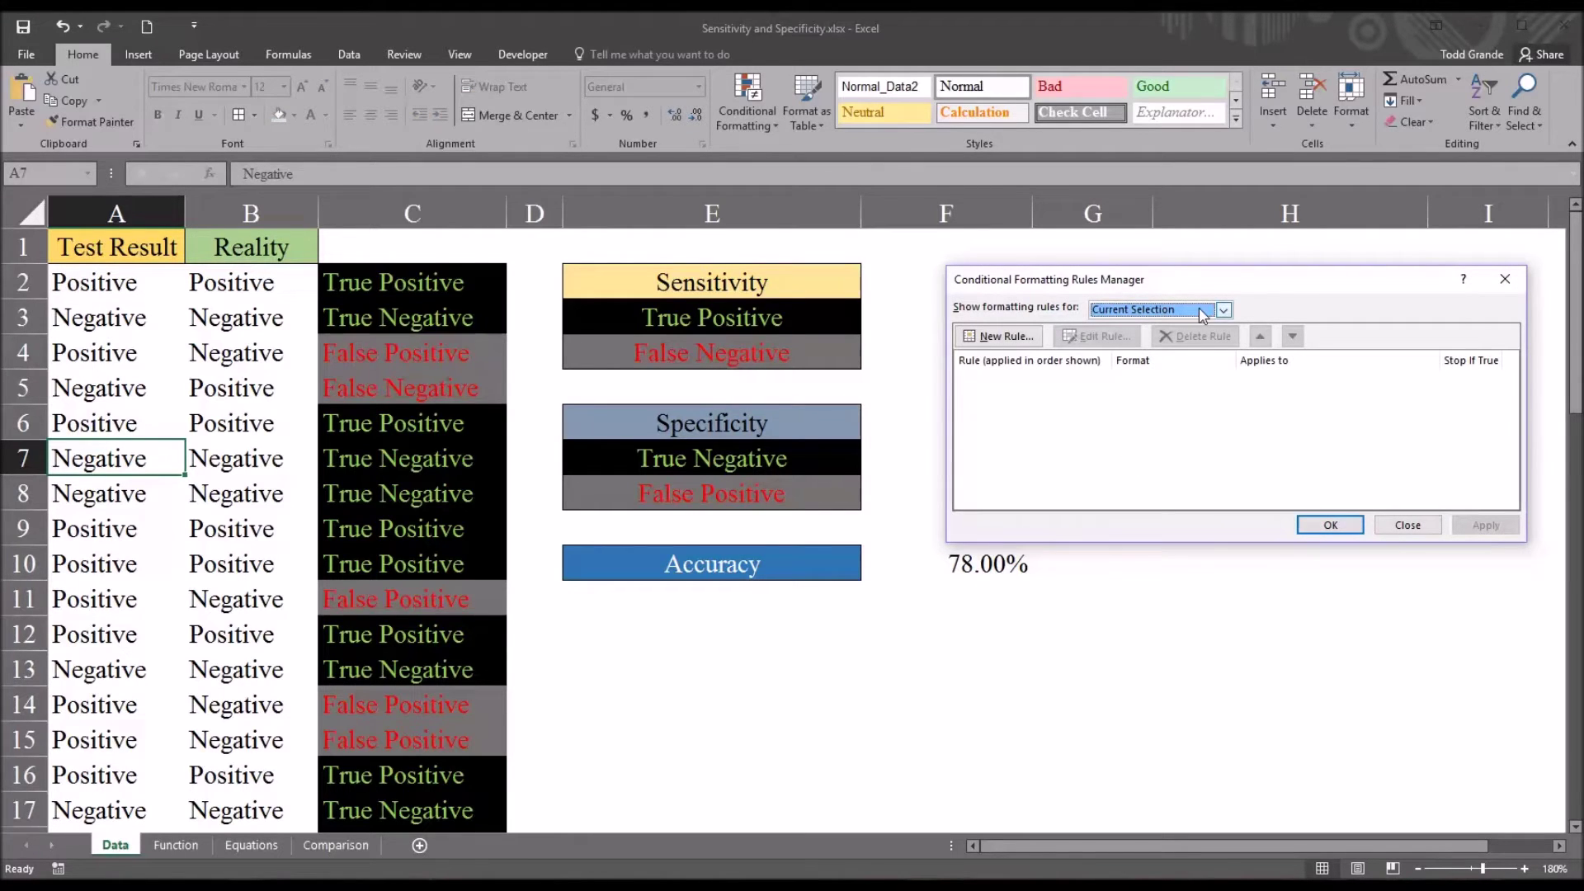
pyautogui.click(1224, 310)
pyautogui.click(1188, 337)
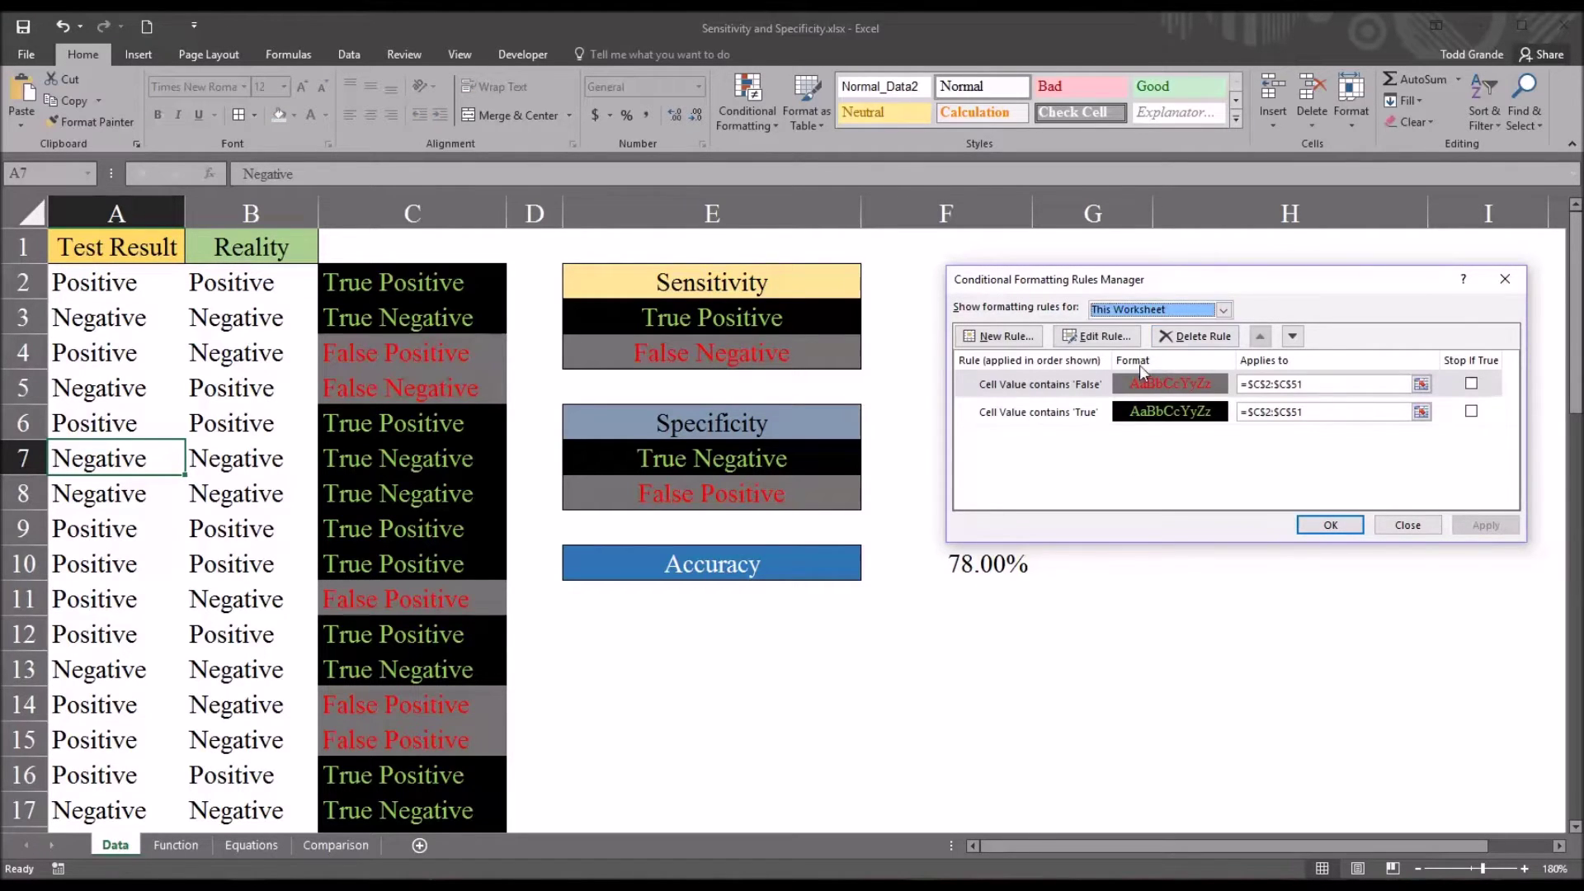
pyautogui.moveTo(1176, 294); pyautogui.dragTo(1000, 447)
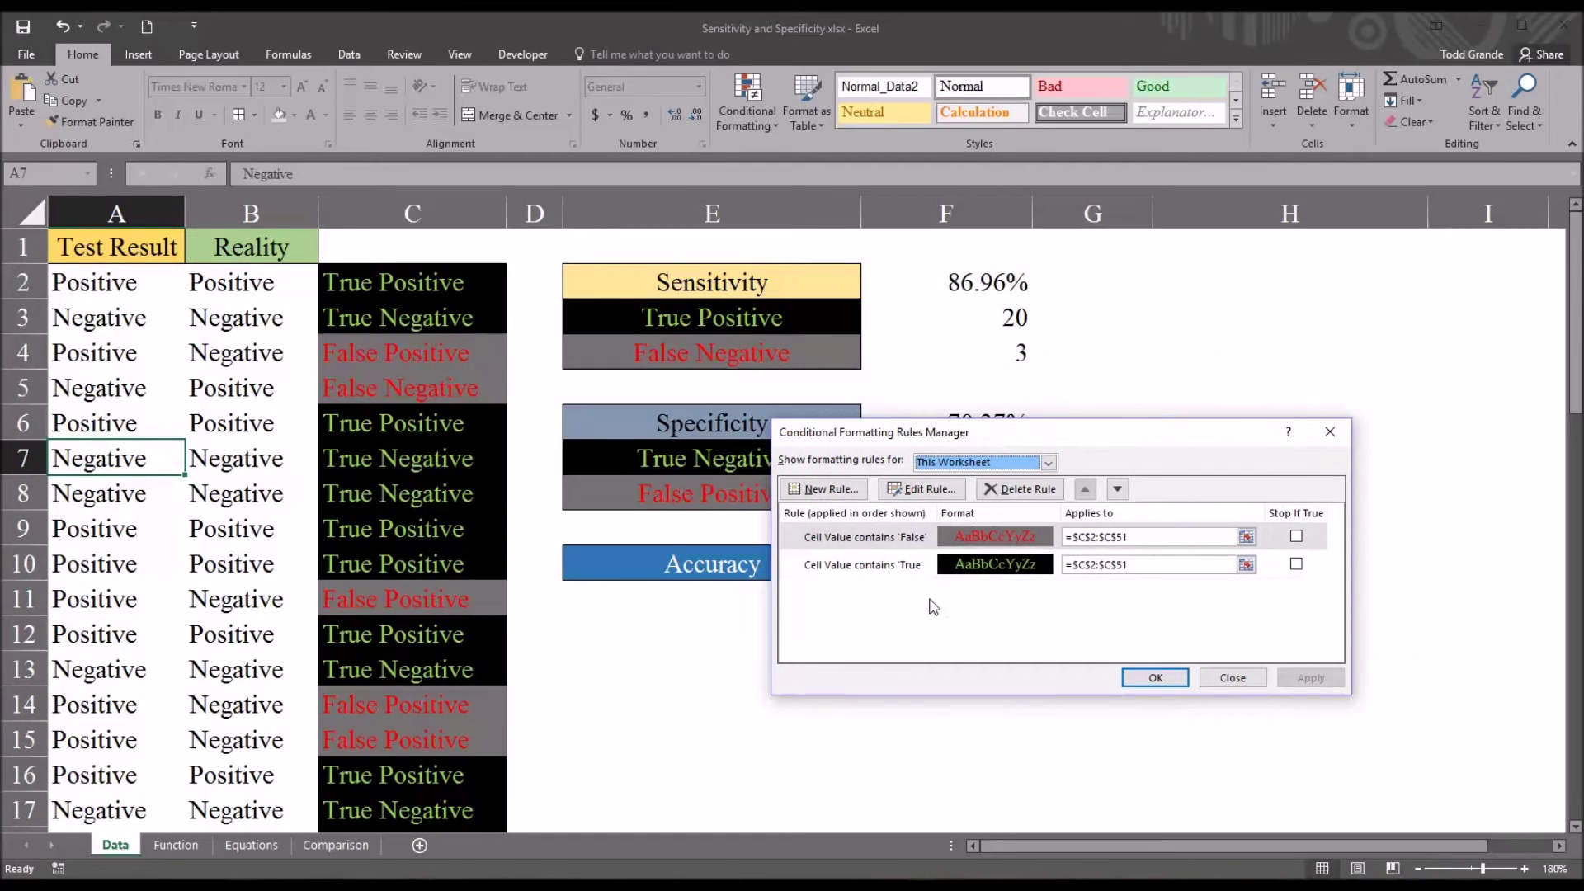
pyautogui.click(988, 538)
pyautogui.click(924, 490)
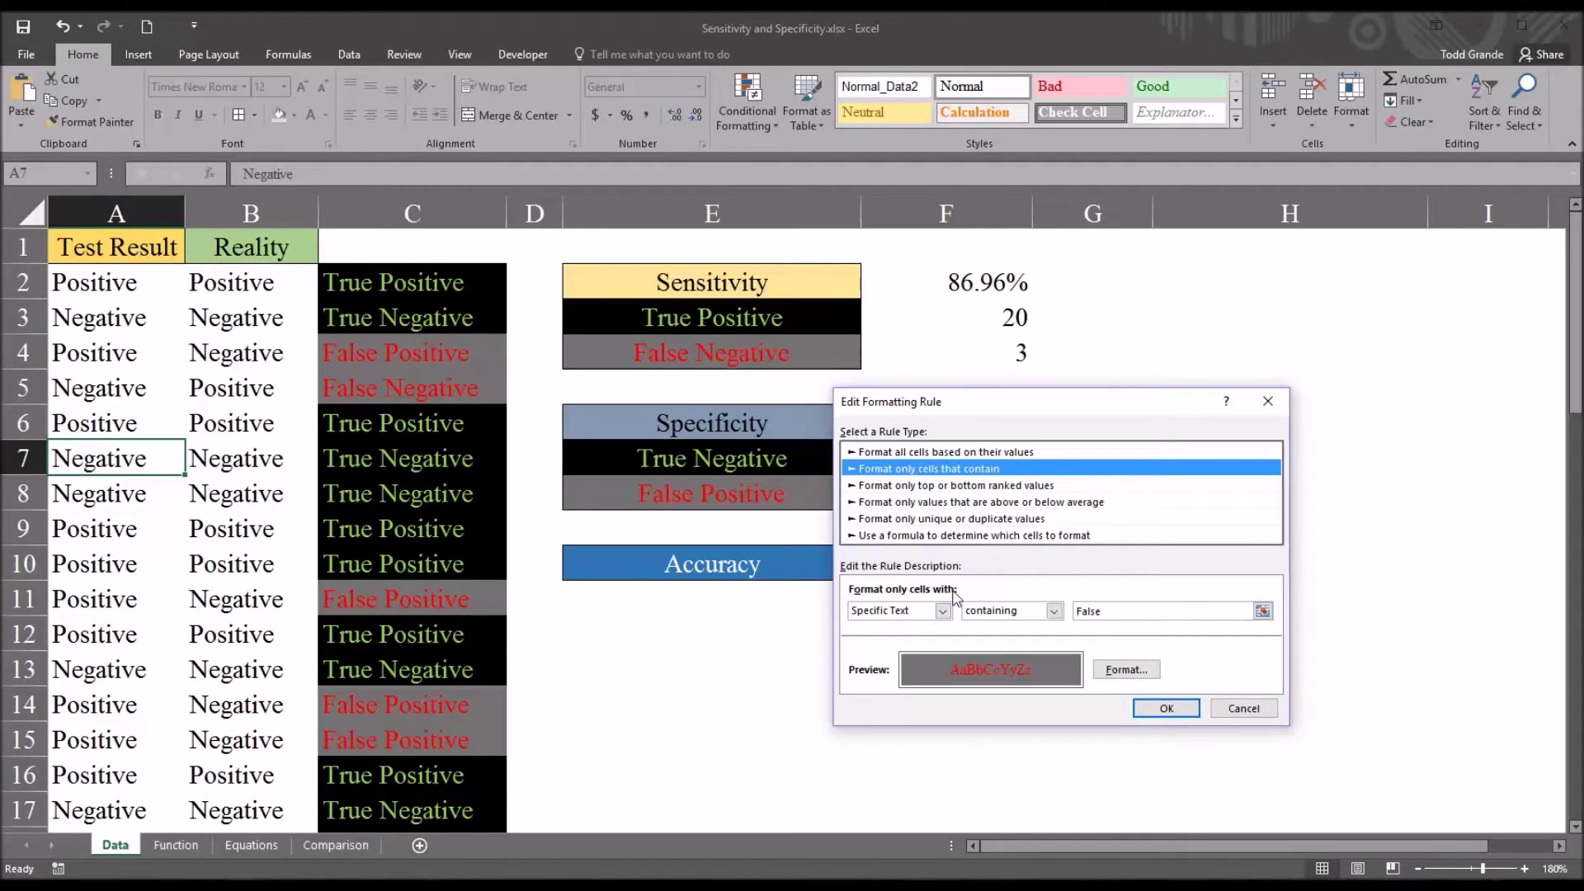
# - Check that the False rule formats cells containing specific text and its font colour, cancel, then select the True rule
pyautogui.click(943, 613)
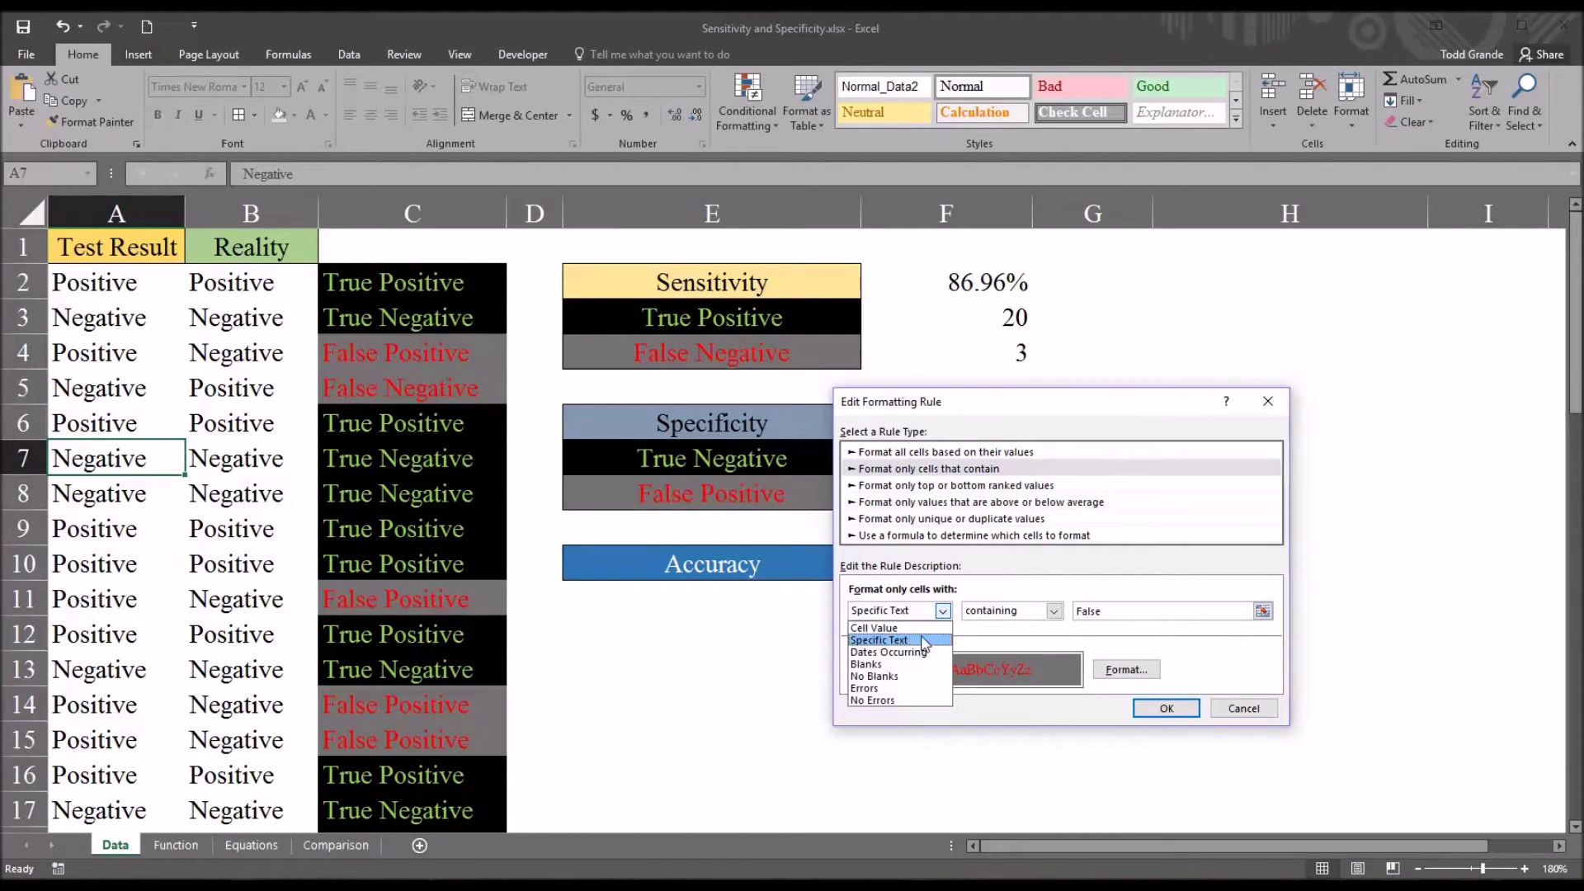
pyautogui.click(920, 641)
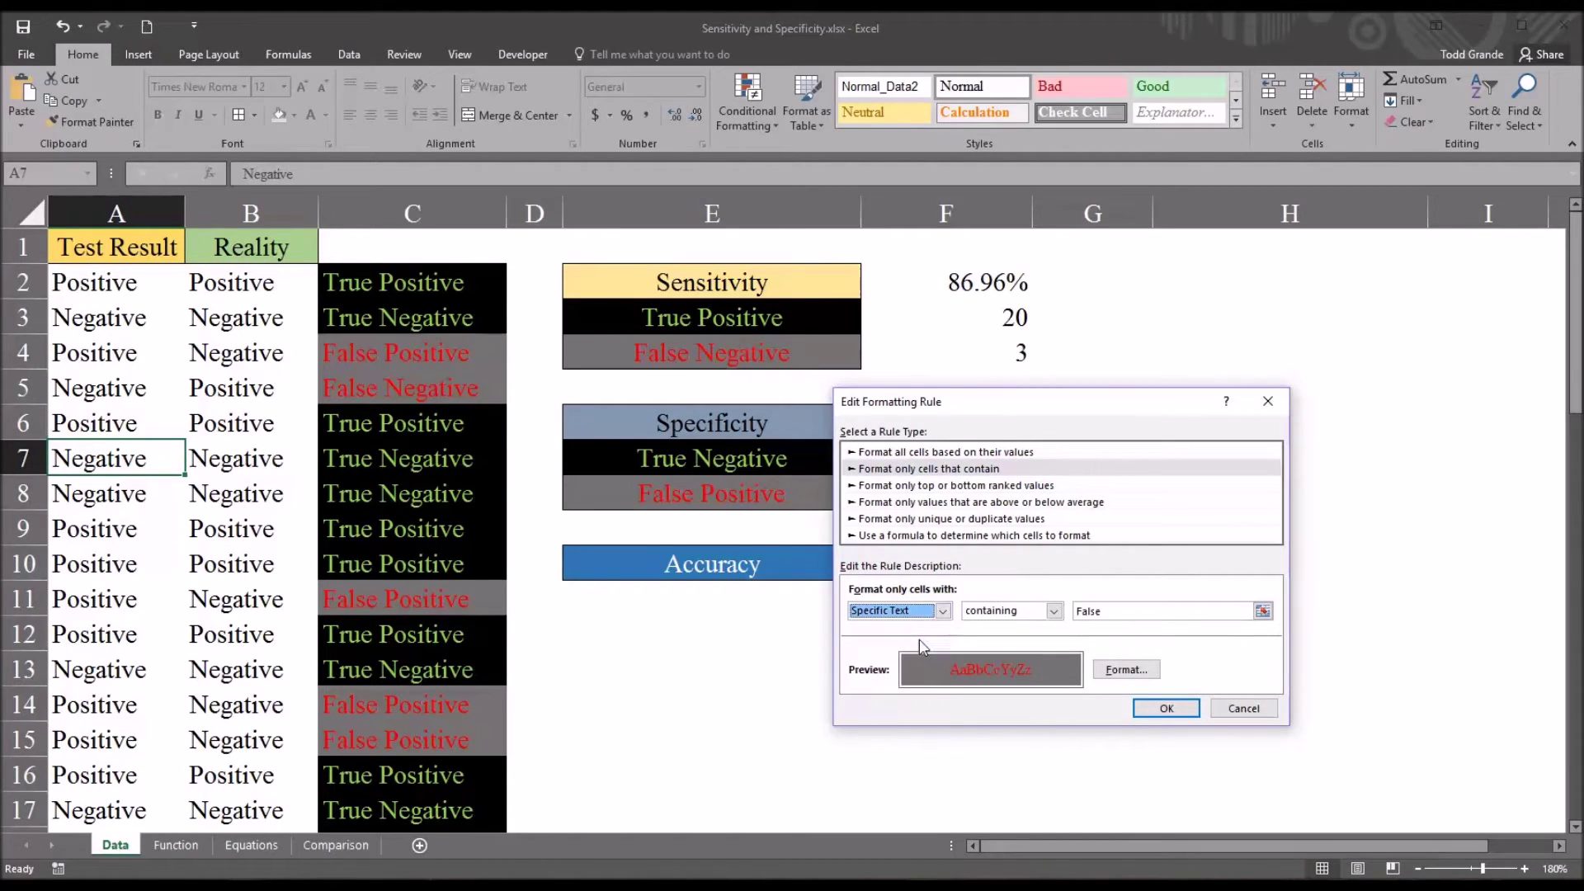
pyautogui.click(1055, 611)
pyautogui.click(1055, 612)
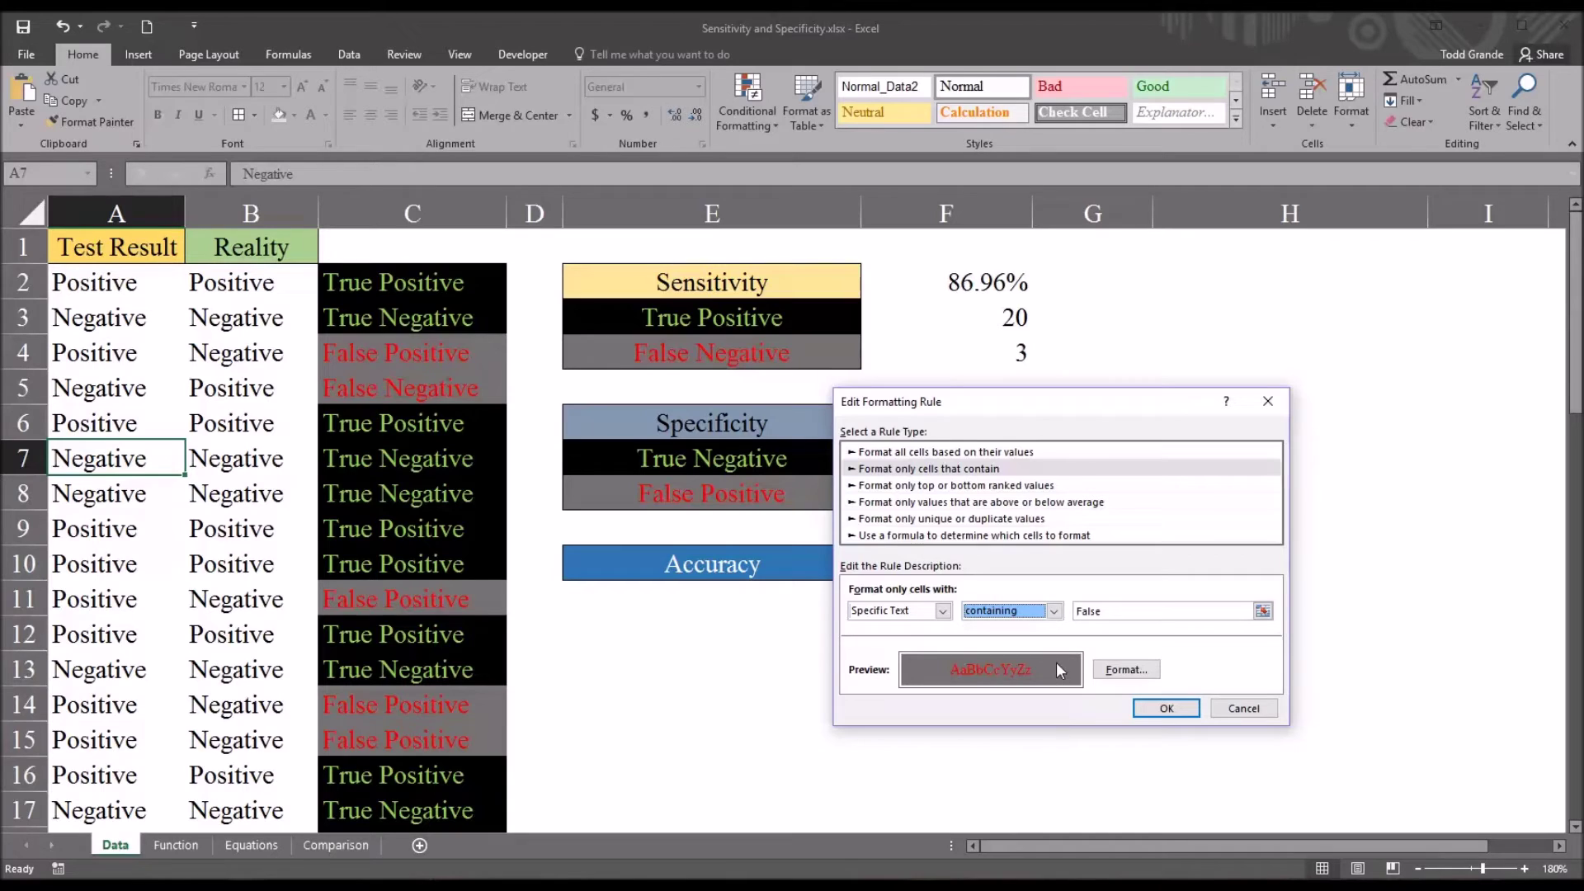
pyautogui.click(1126, 669)
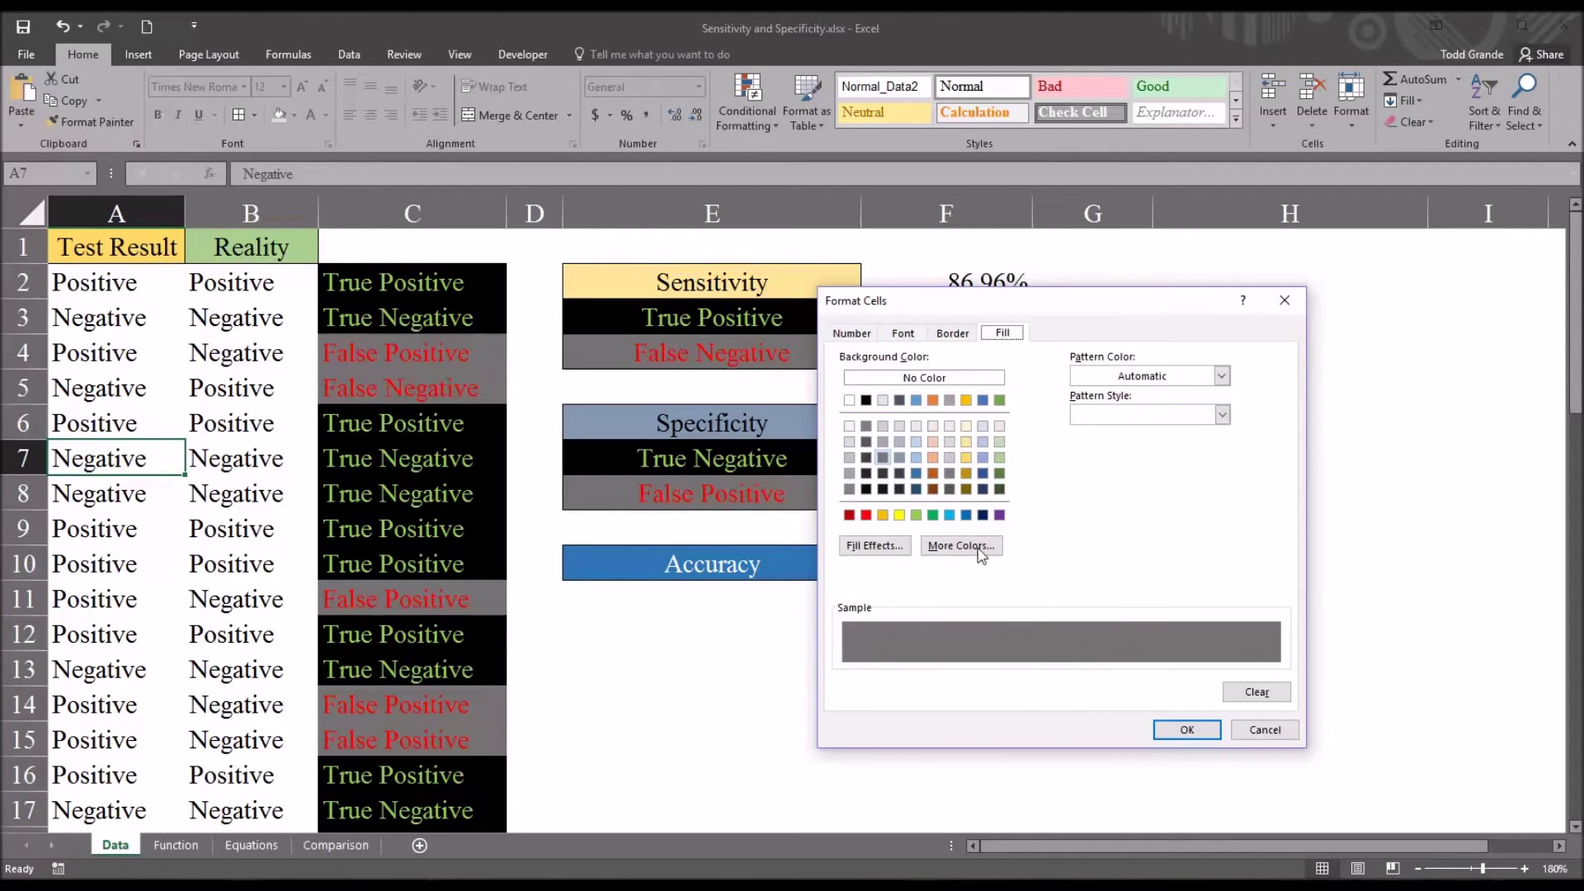
pyautogui.click(904, 334)
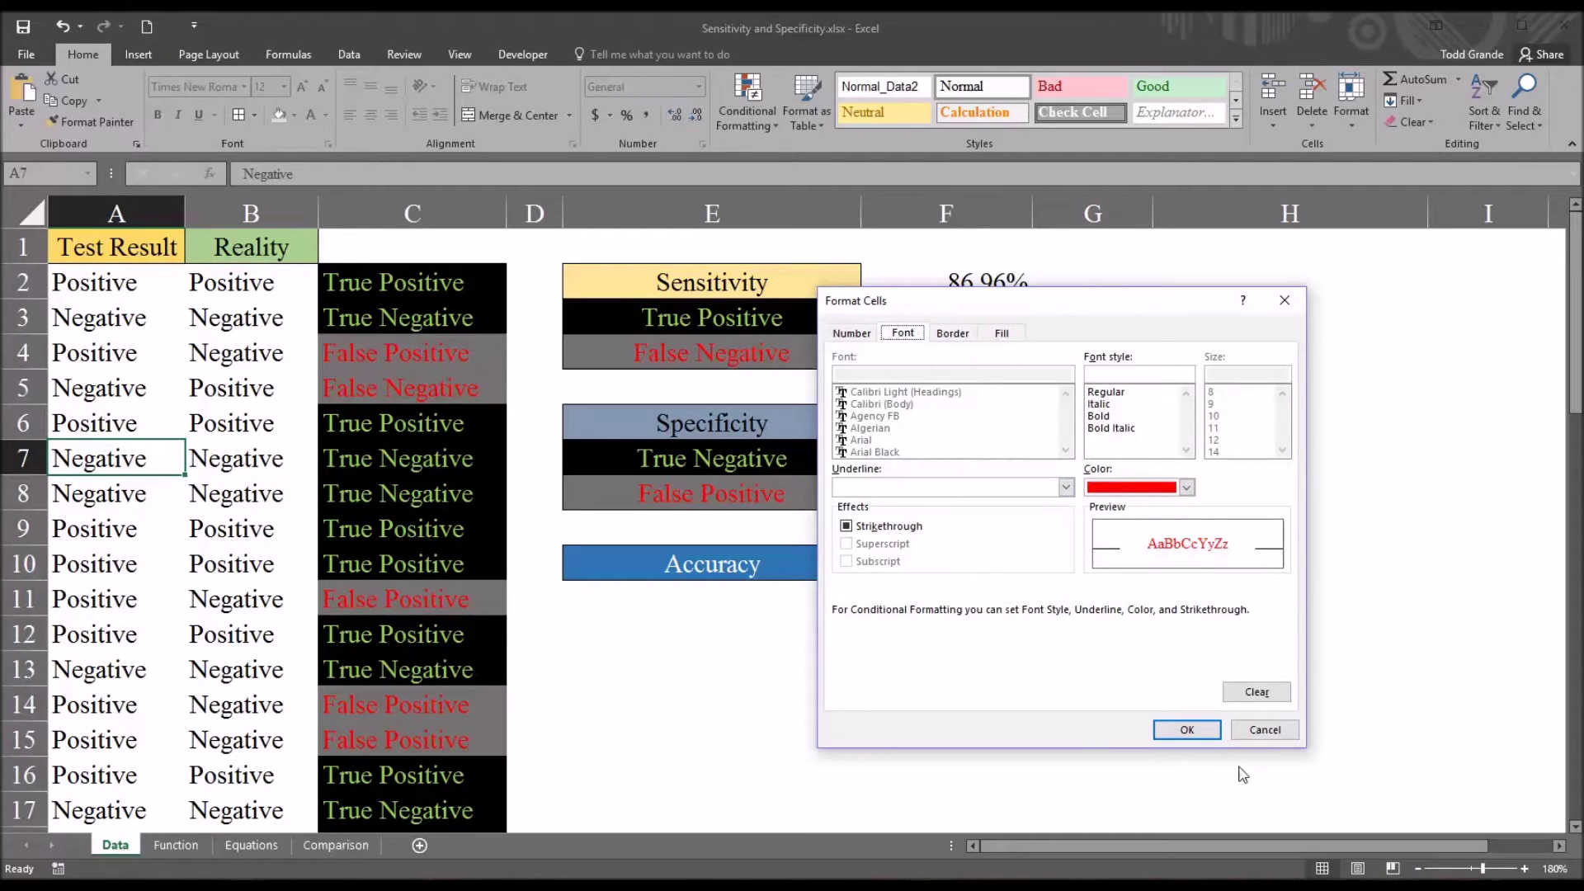
pyautogui.click(1263, 729)
pyautogui.click(1244, 707)
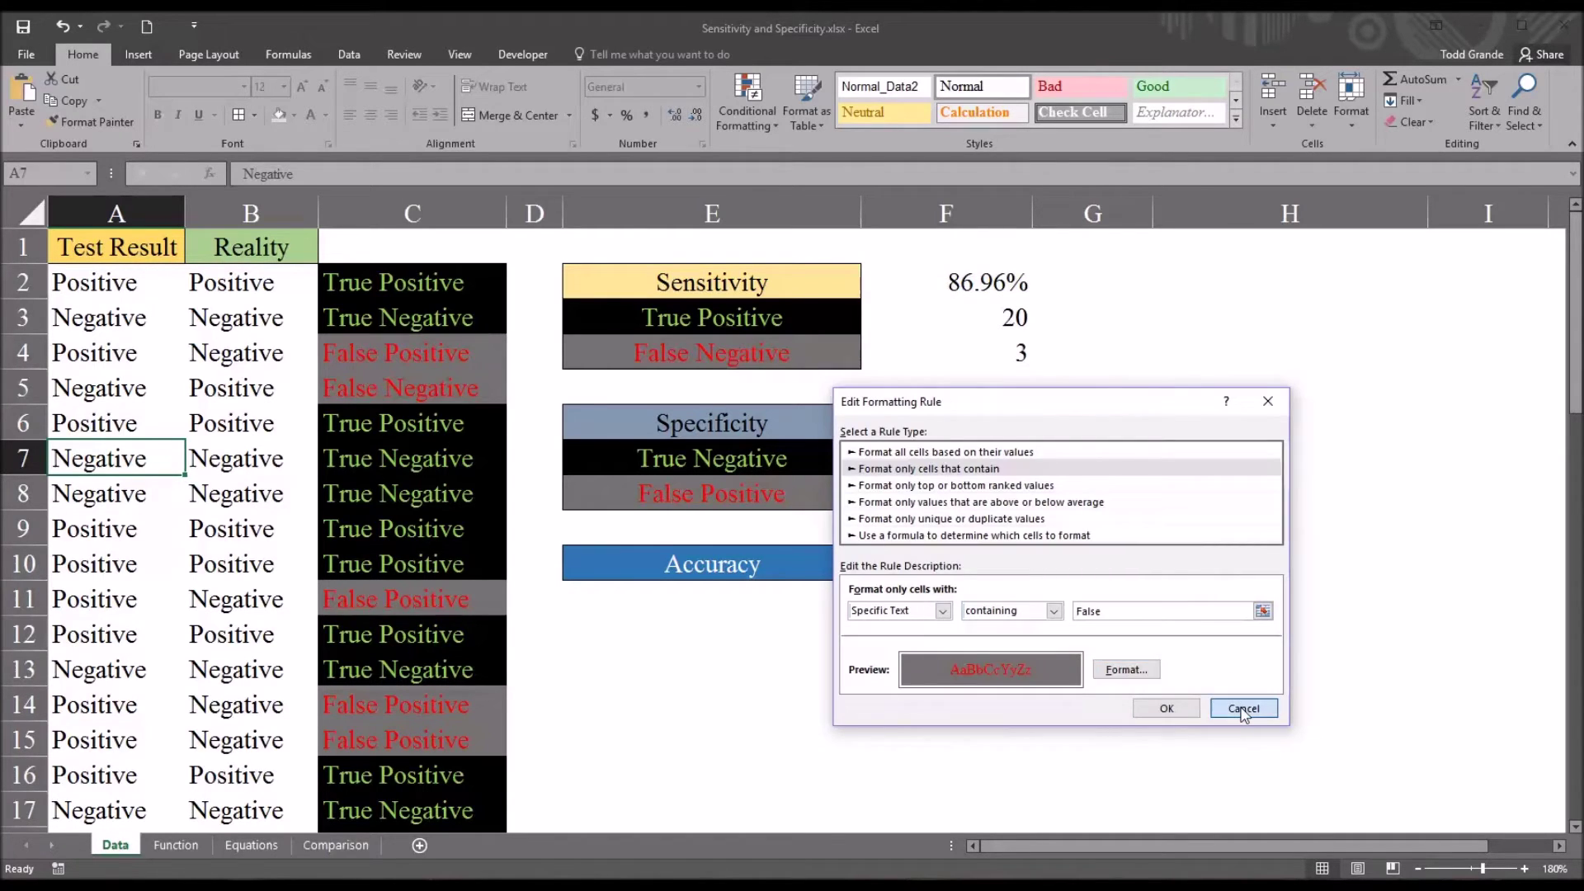
pyautogui.click(910, 570)
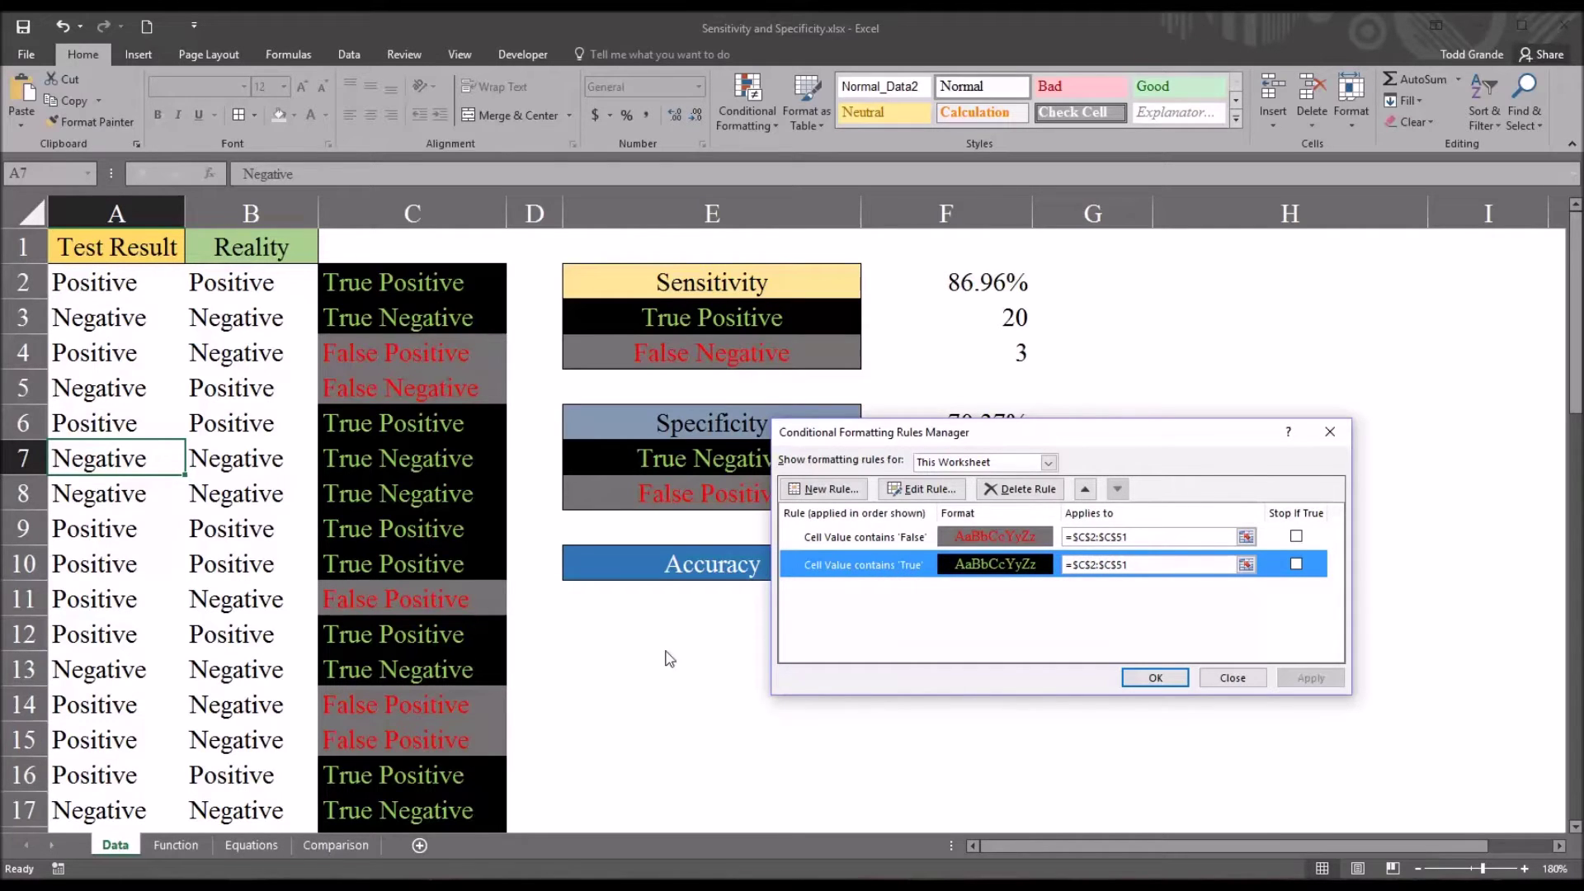
# - Check the True rule's font and fill unchanged, close the Rules Manager, and inspect F3's COUNTIF formula
pyautogui.click(914, 485)
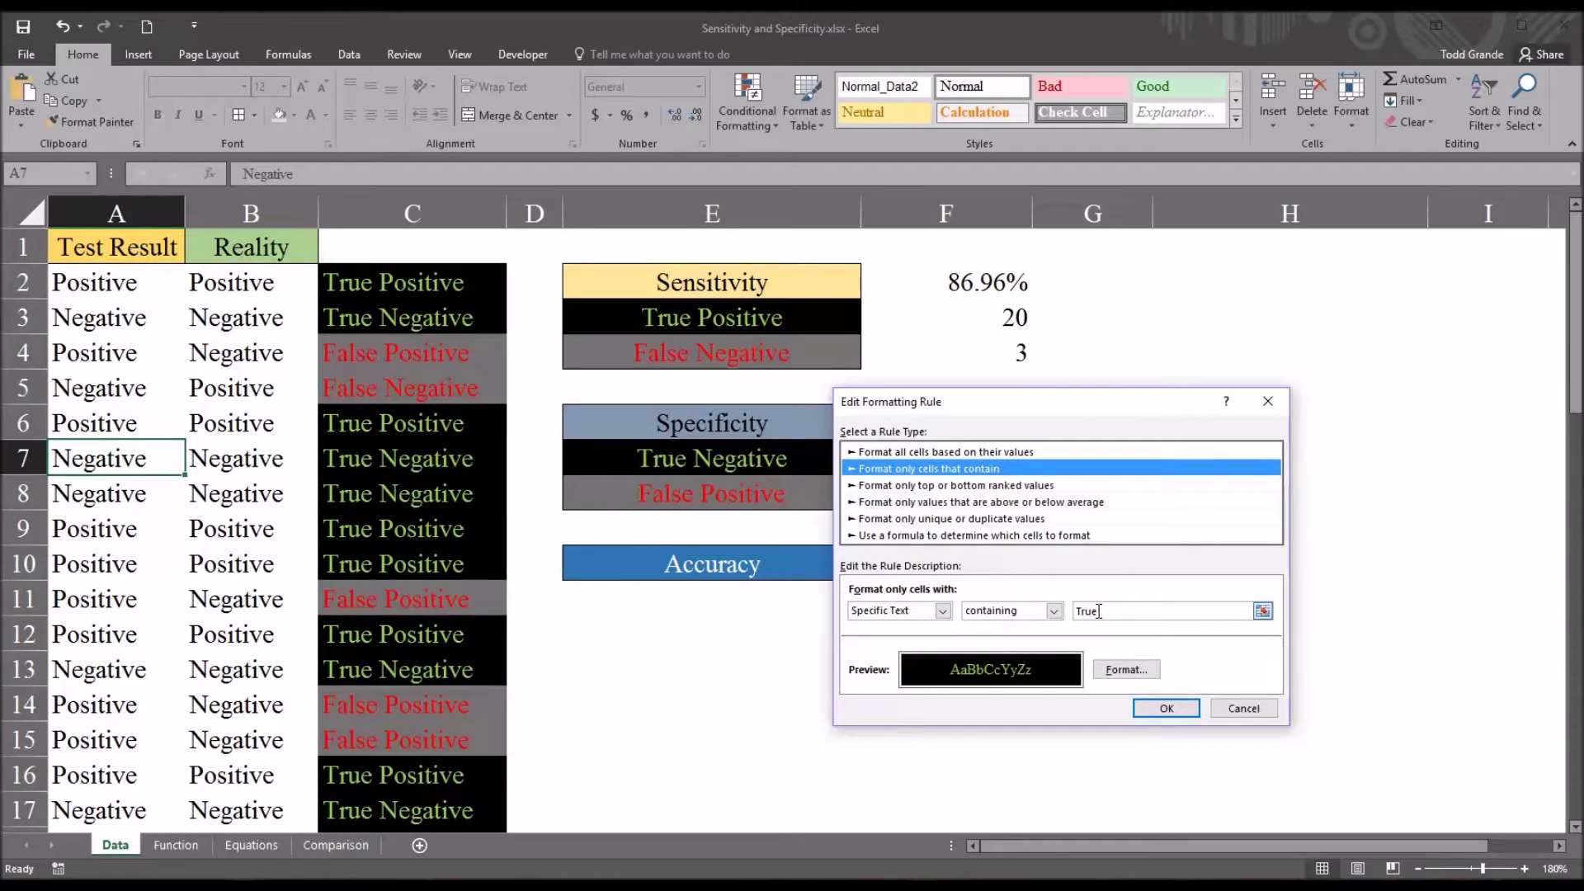
pyautogui.click(1125, 670)
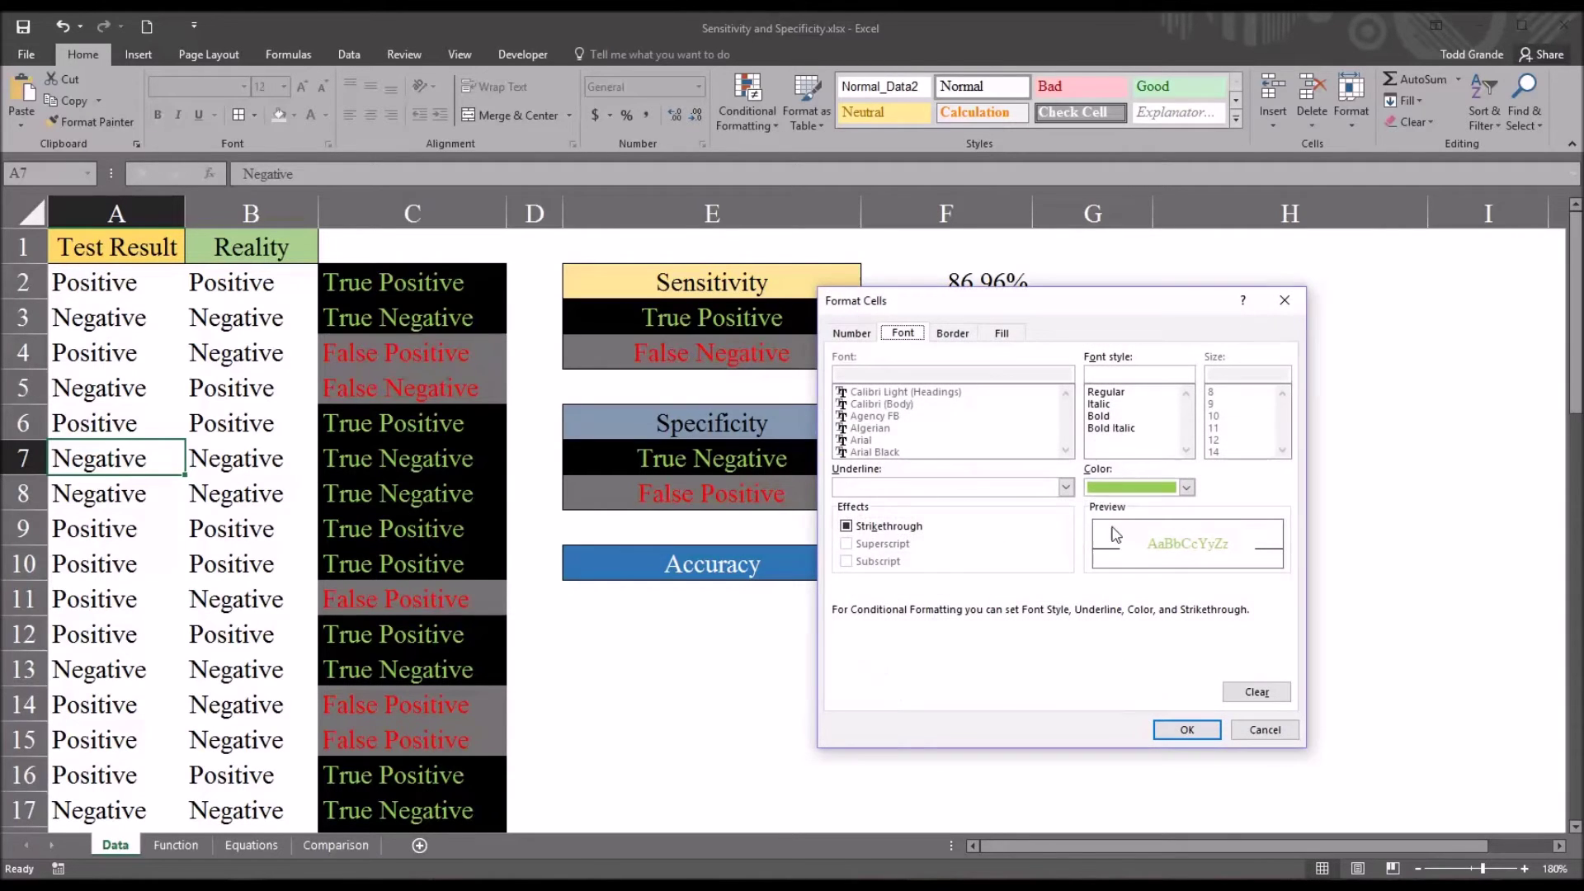
pyautogui.click(996, 334)
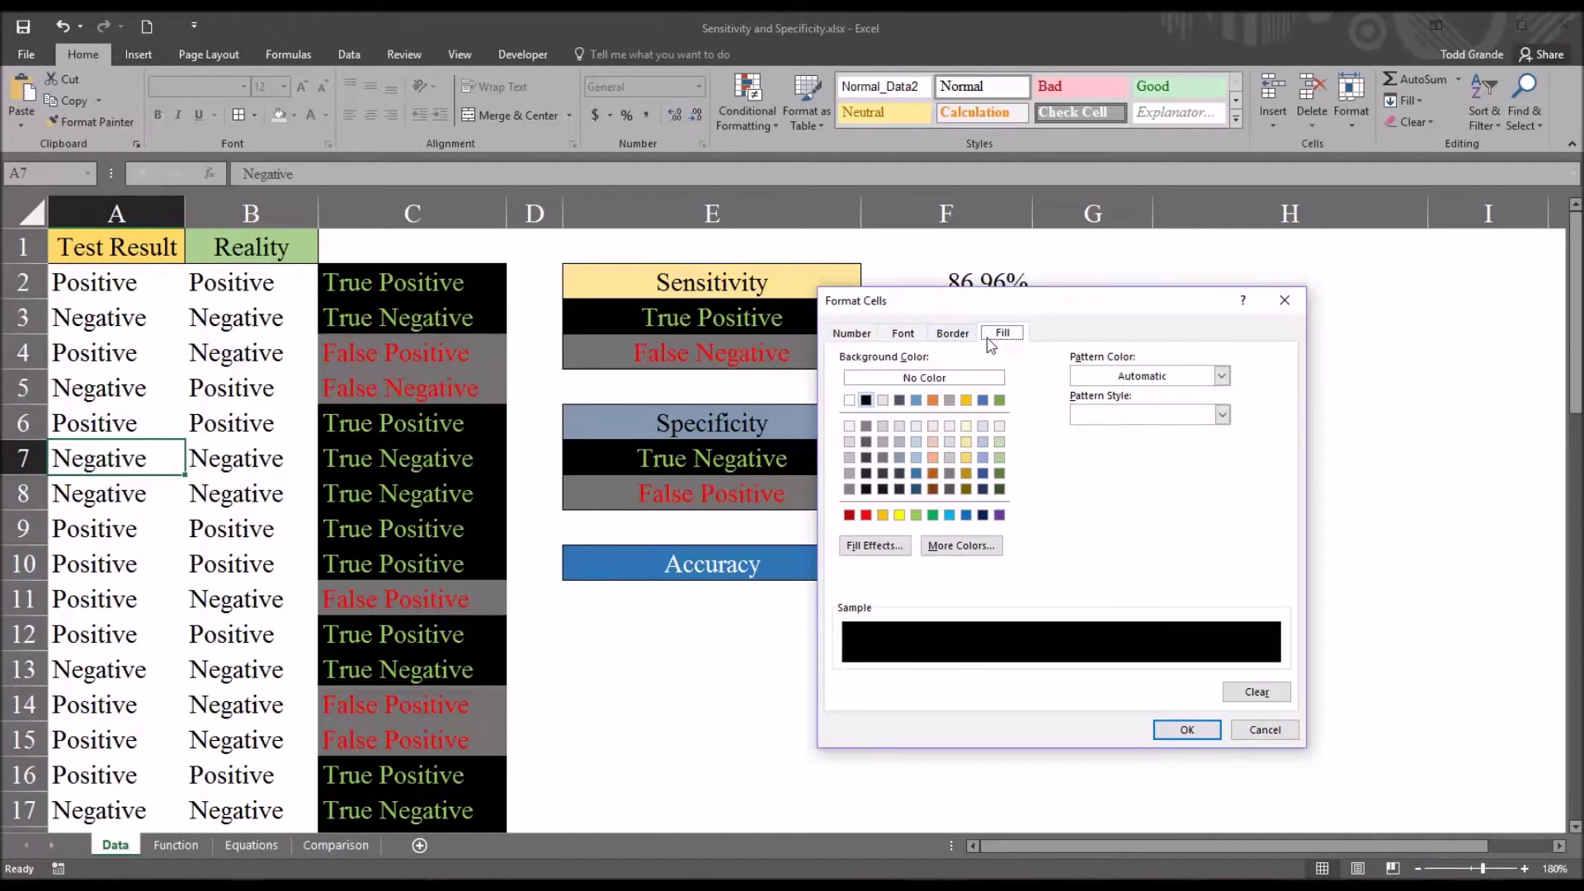
pyautogui.click(906, 336)
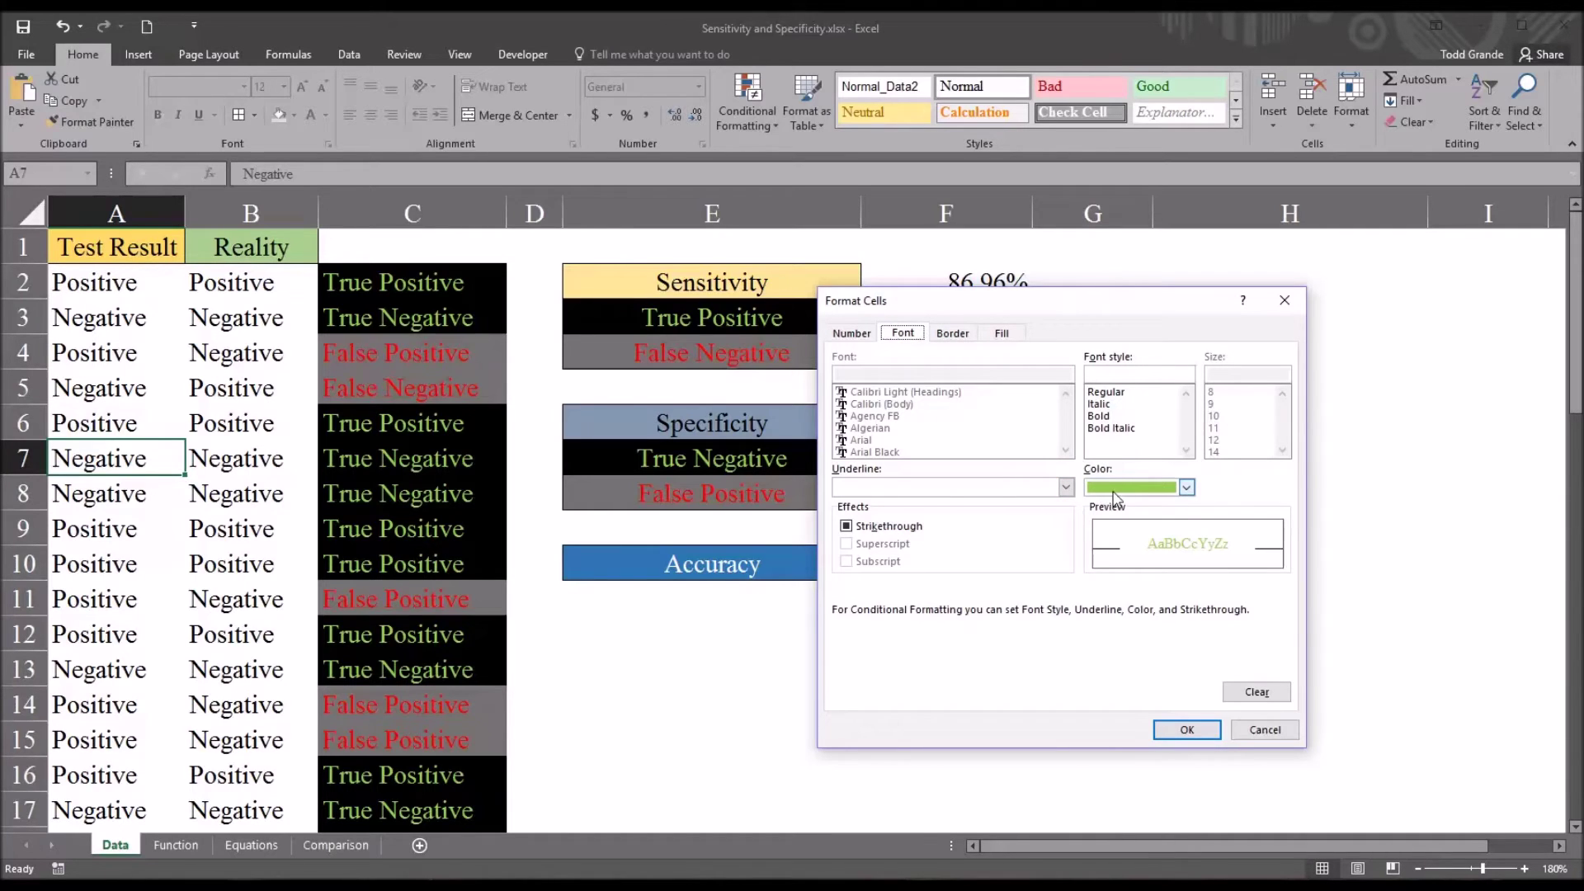
pyautogui.click(1262, 730)
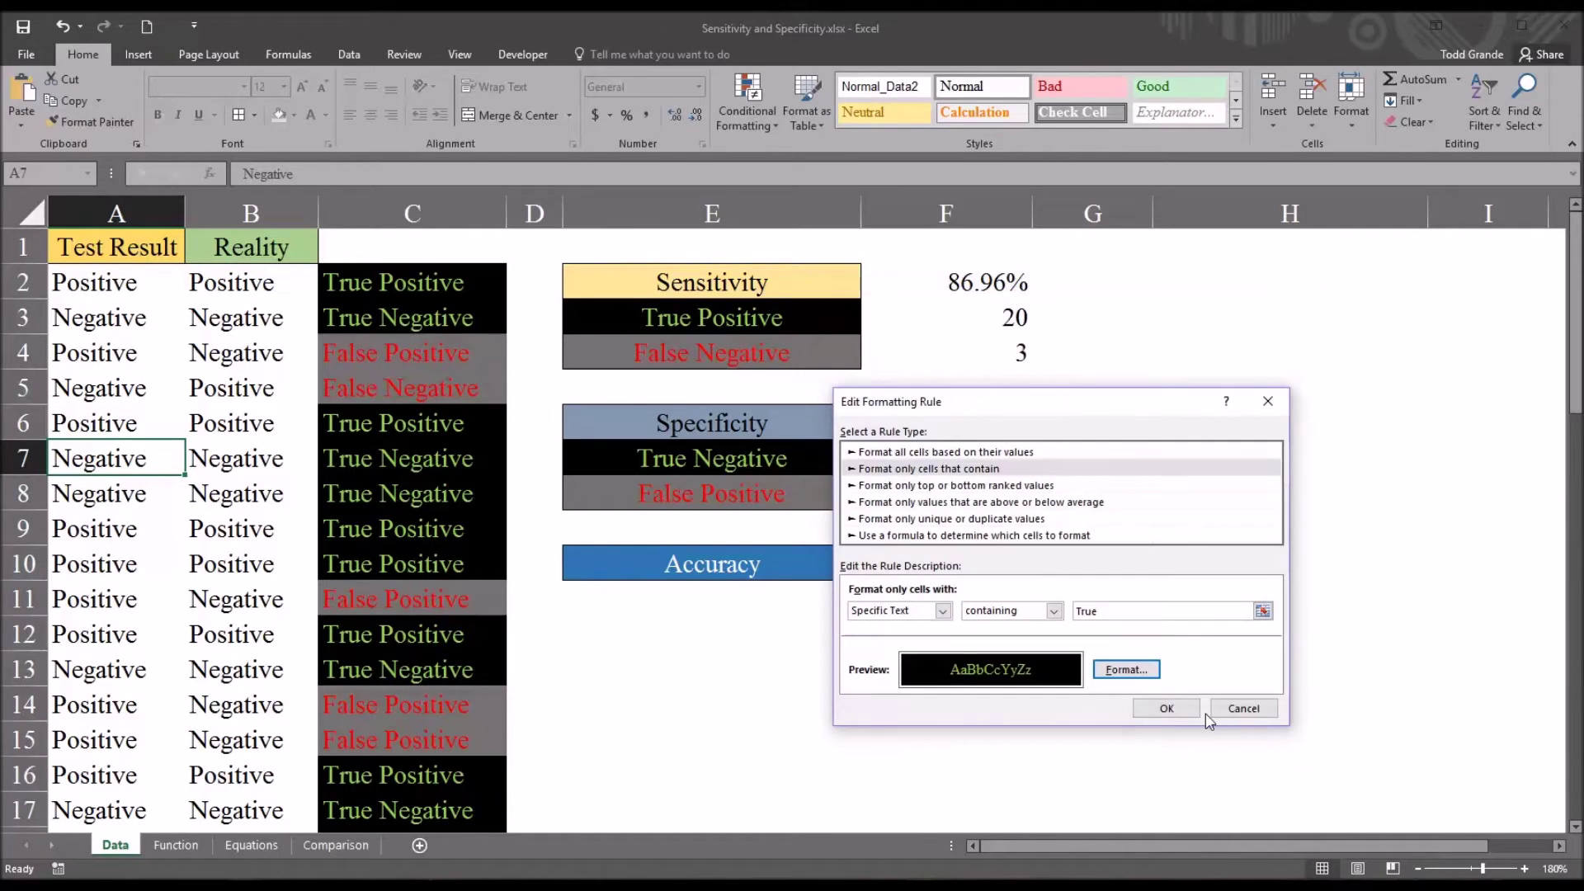
pyautogui.click(1241, 708)
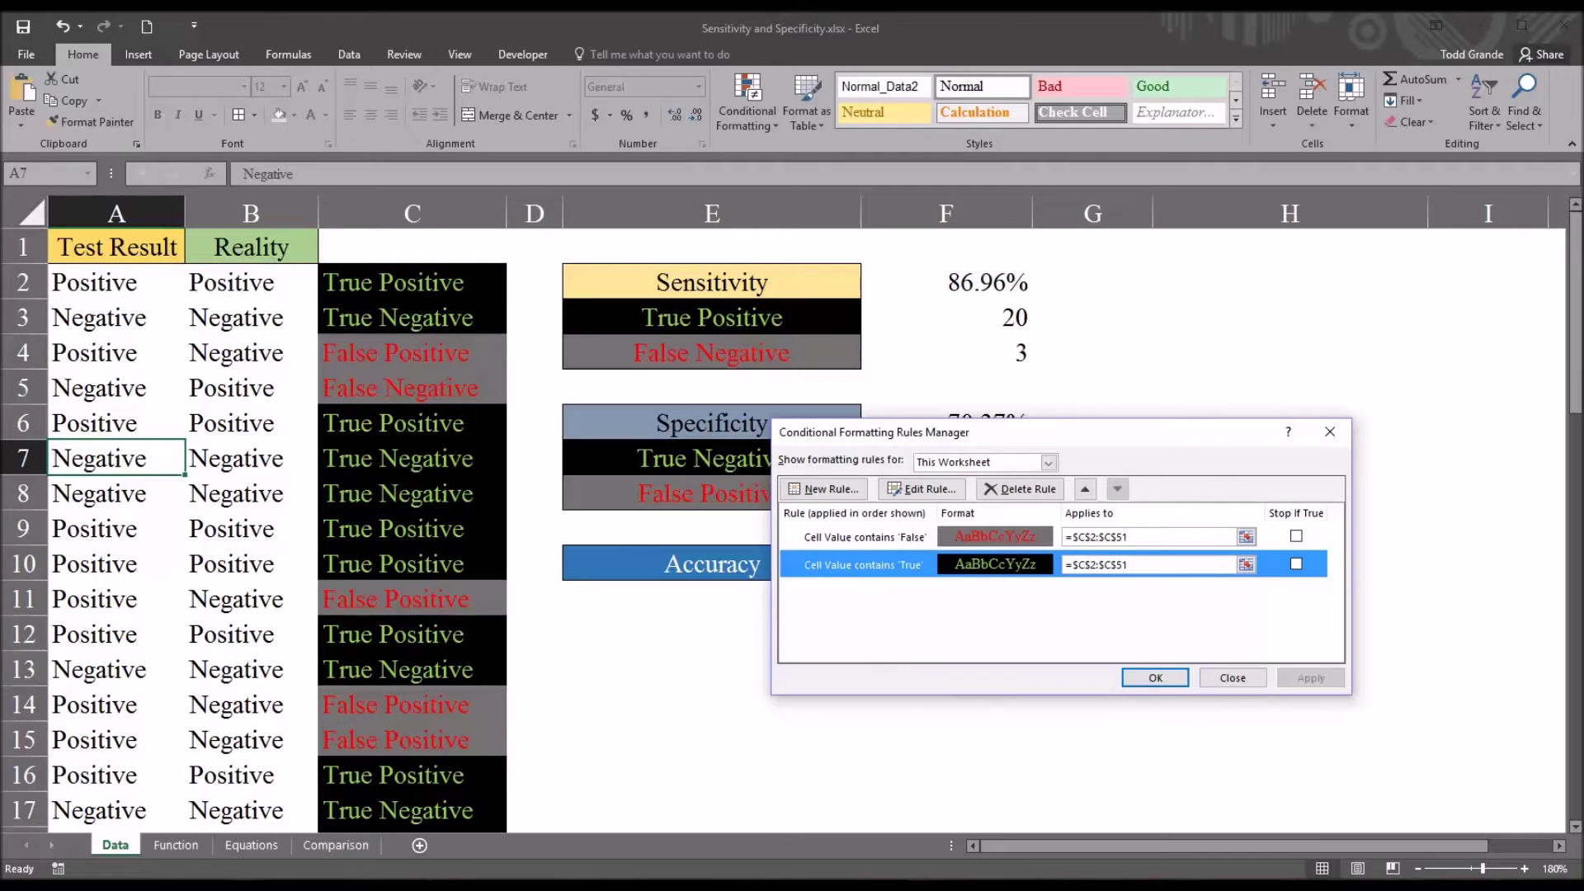
pyautogui.click(1233, 678)
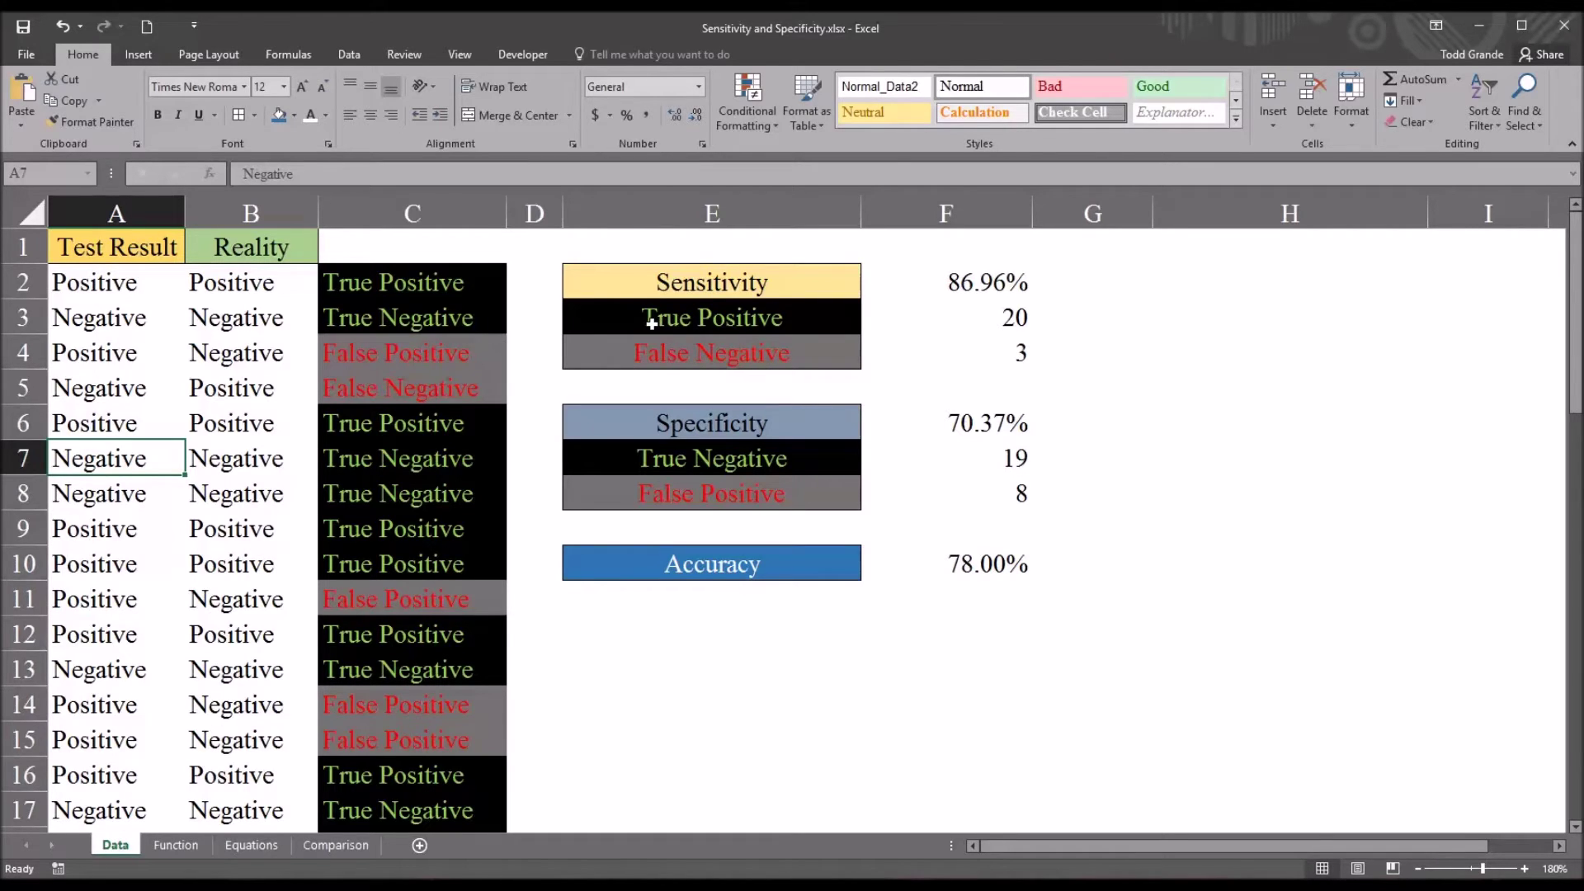
pyautogui.click(907, 326)
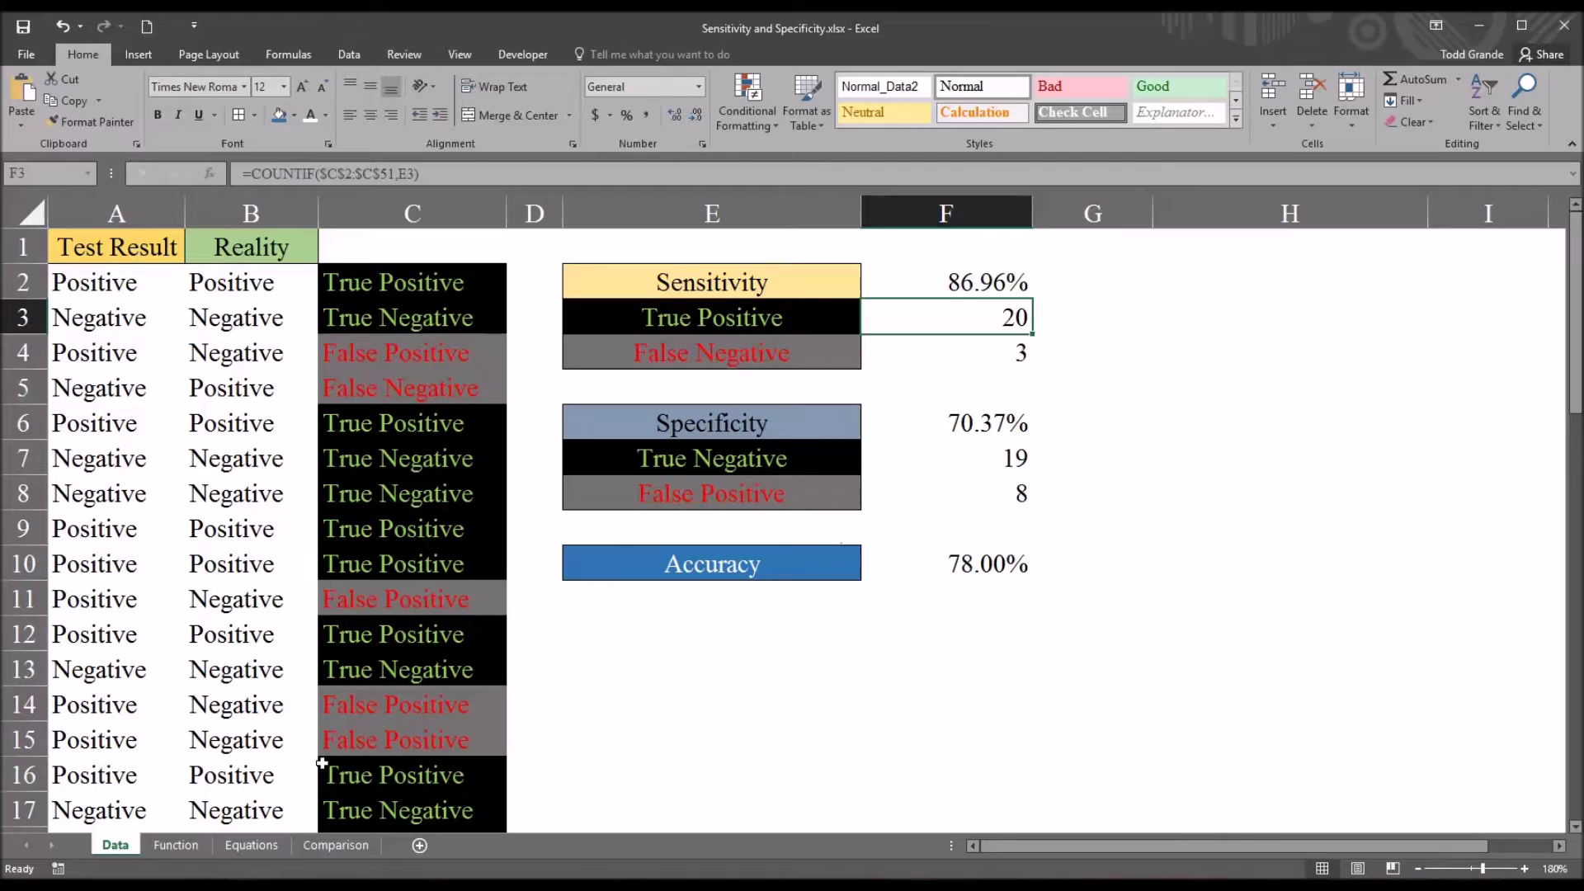
# - On the Equations sheet, read the Sensitivity, Specificity and Positive Predictive Value equations
pyautogui.click(248, 848)
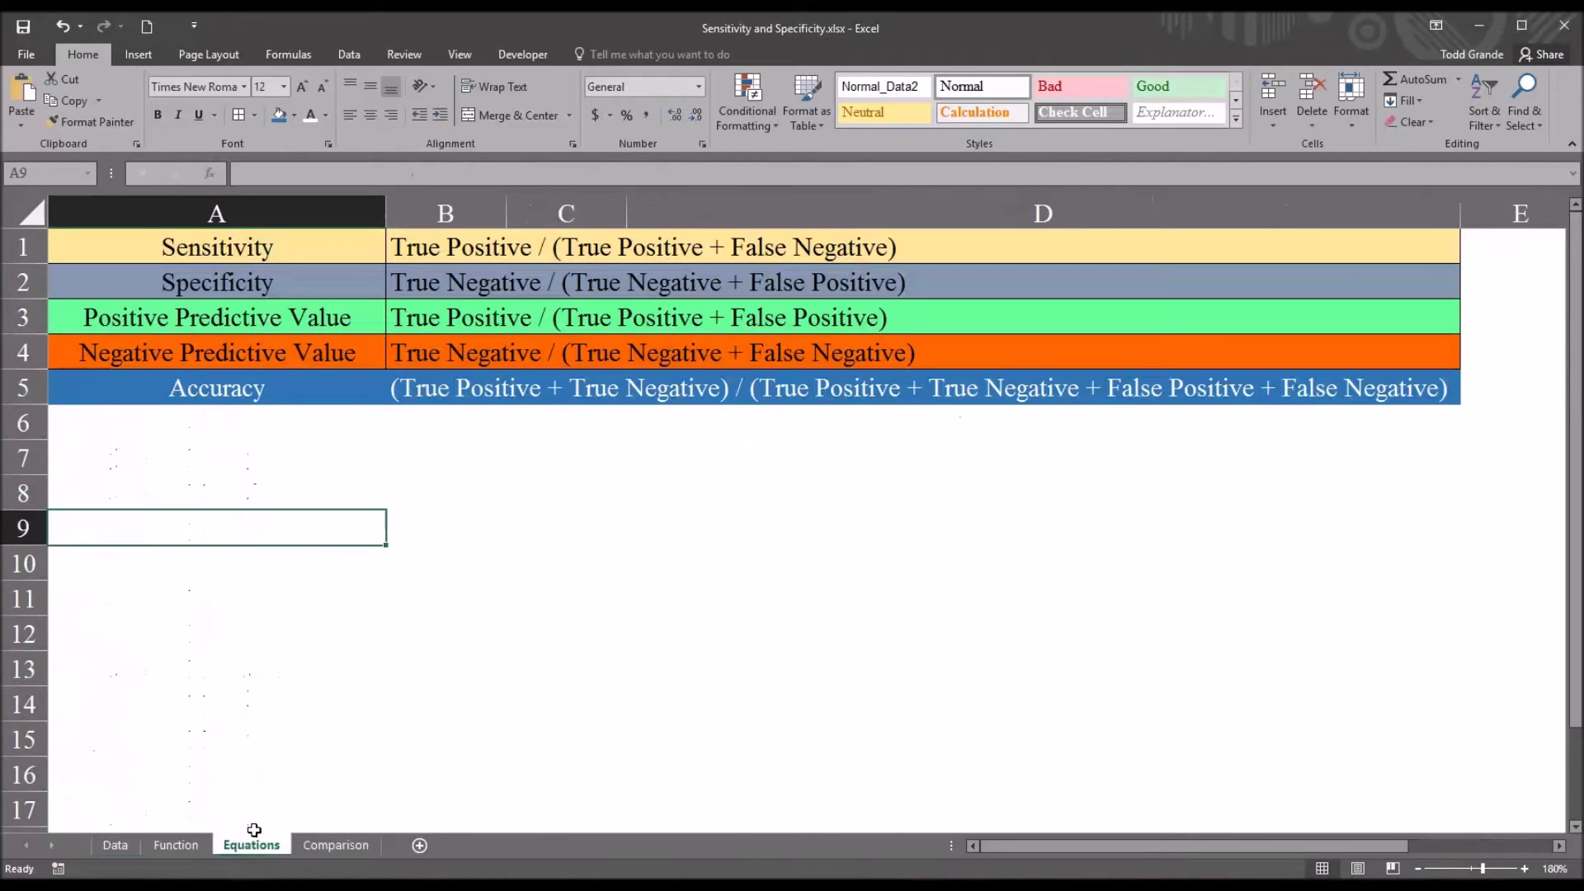
pyautogui.press('Up')
pyautogui.press('Up')
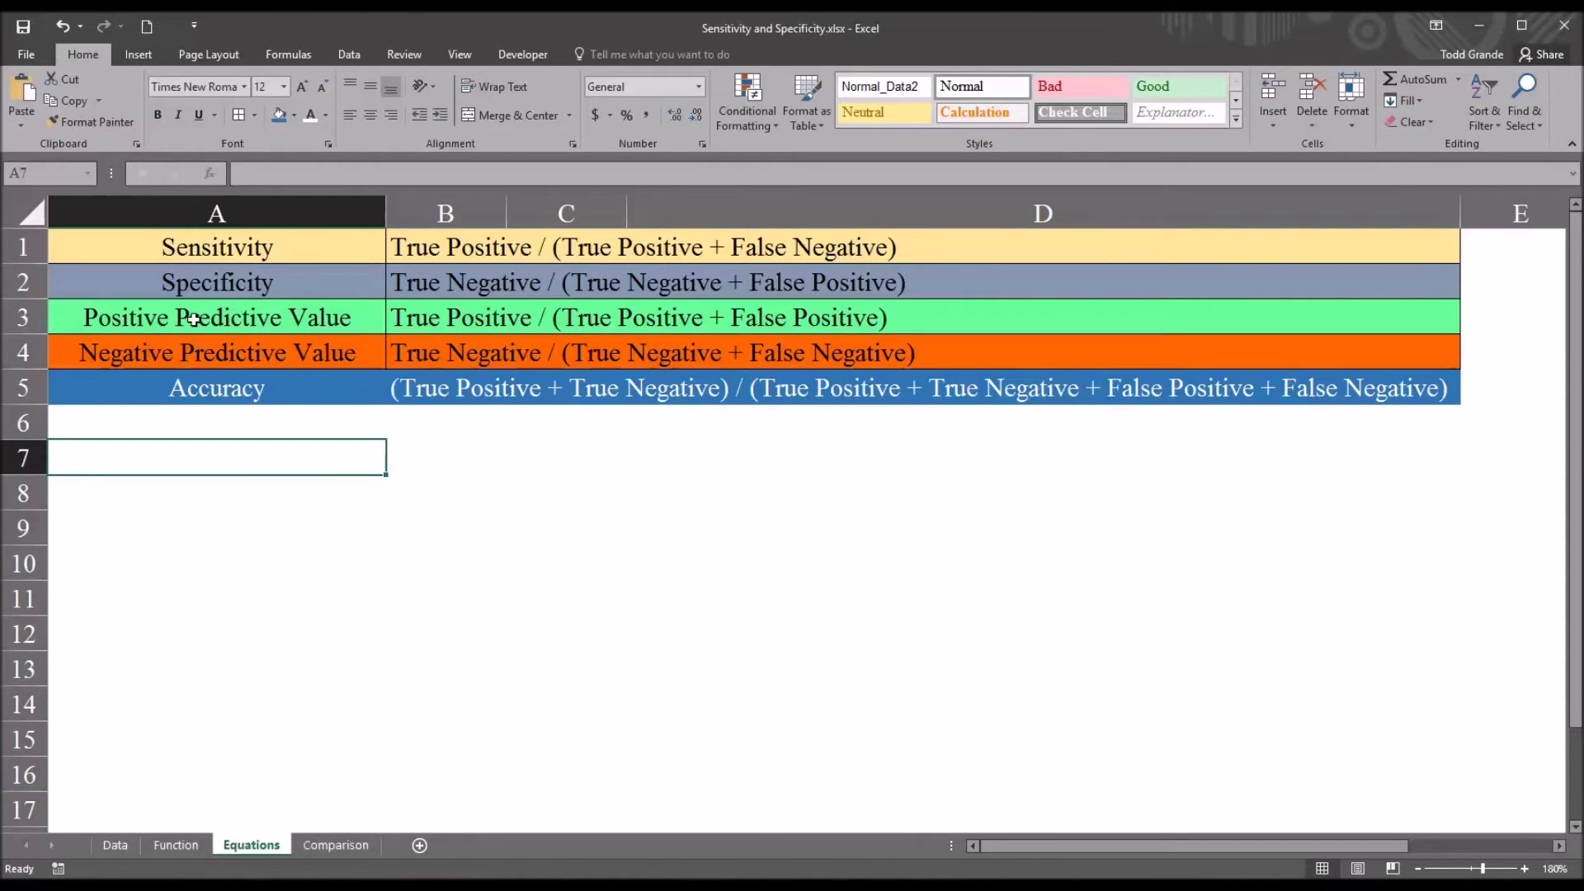
pyautogui.click(306, 251)
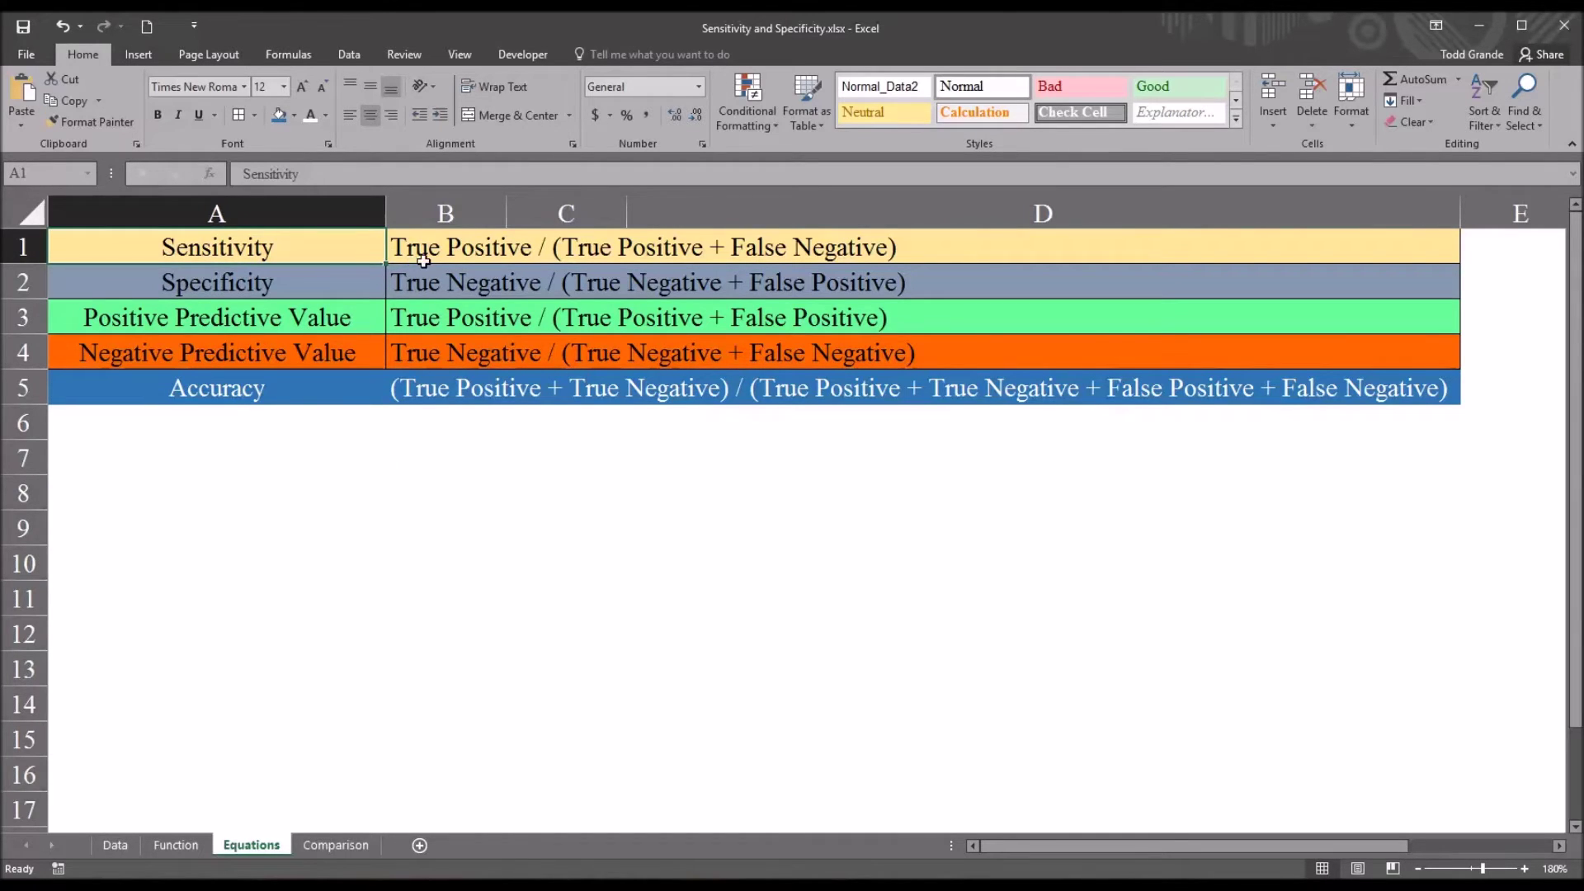
pyautogui.click(487, 249)
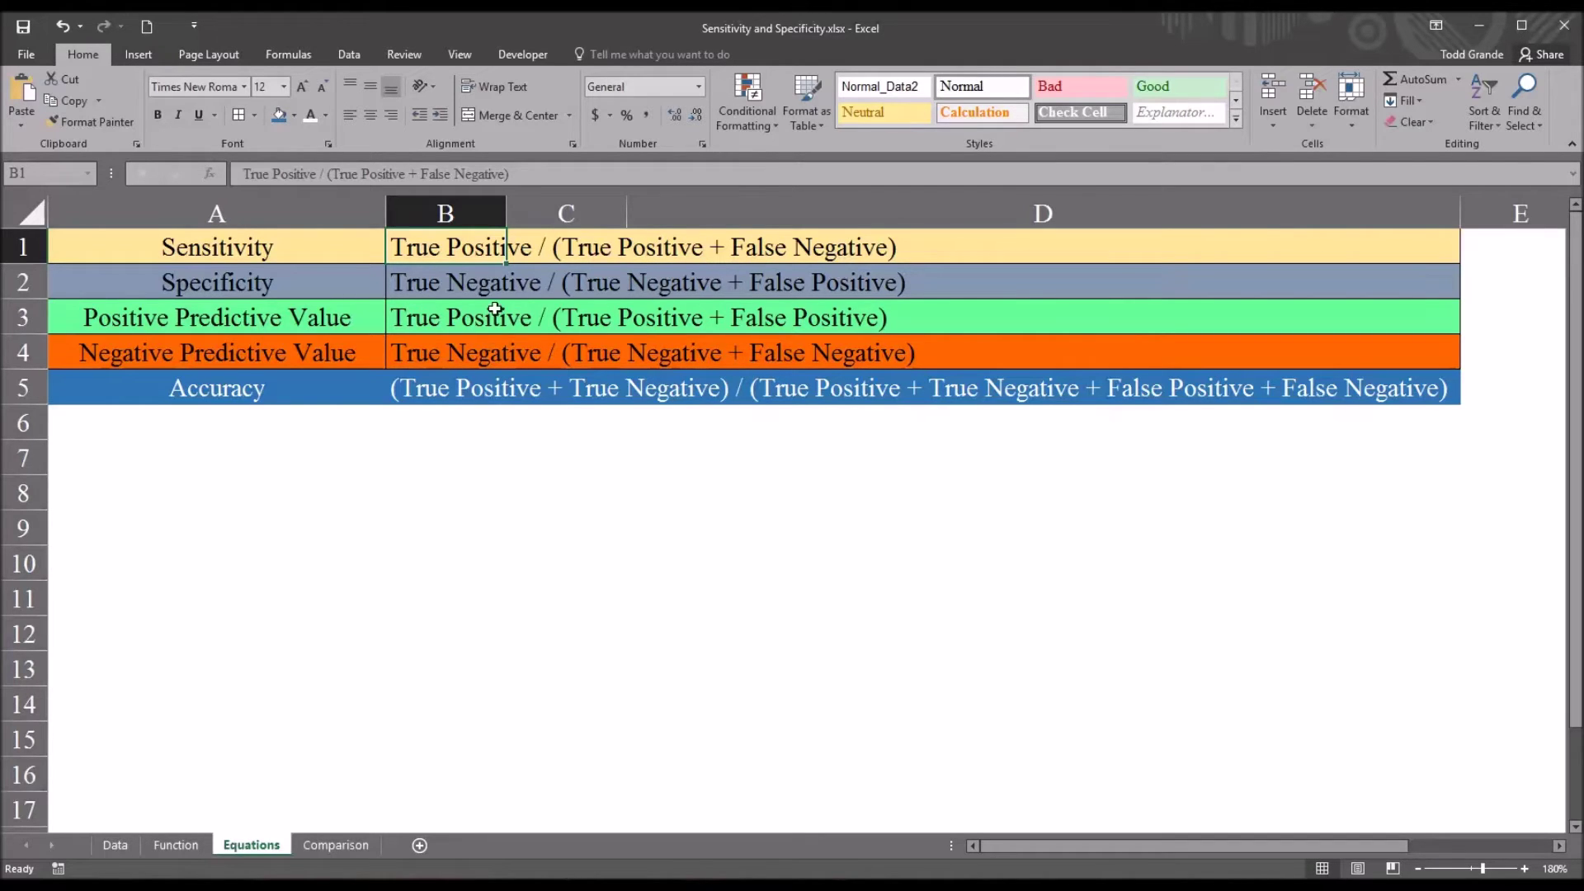
pyautogui.click(460, 289)
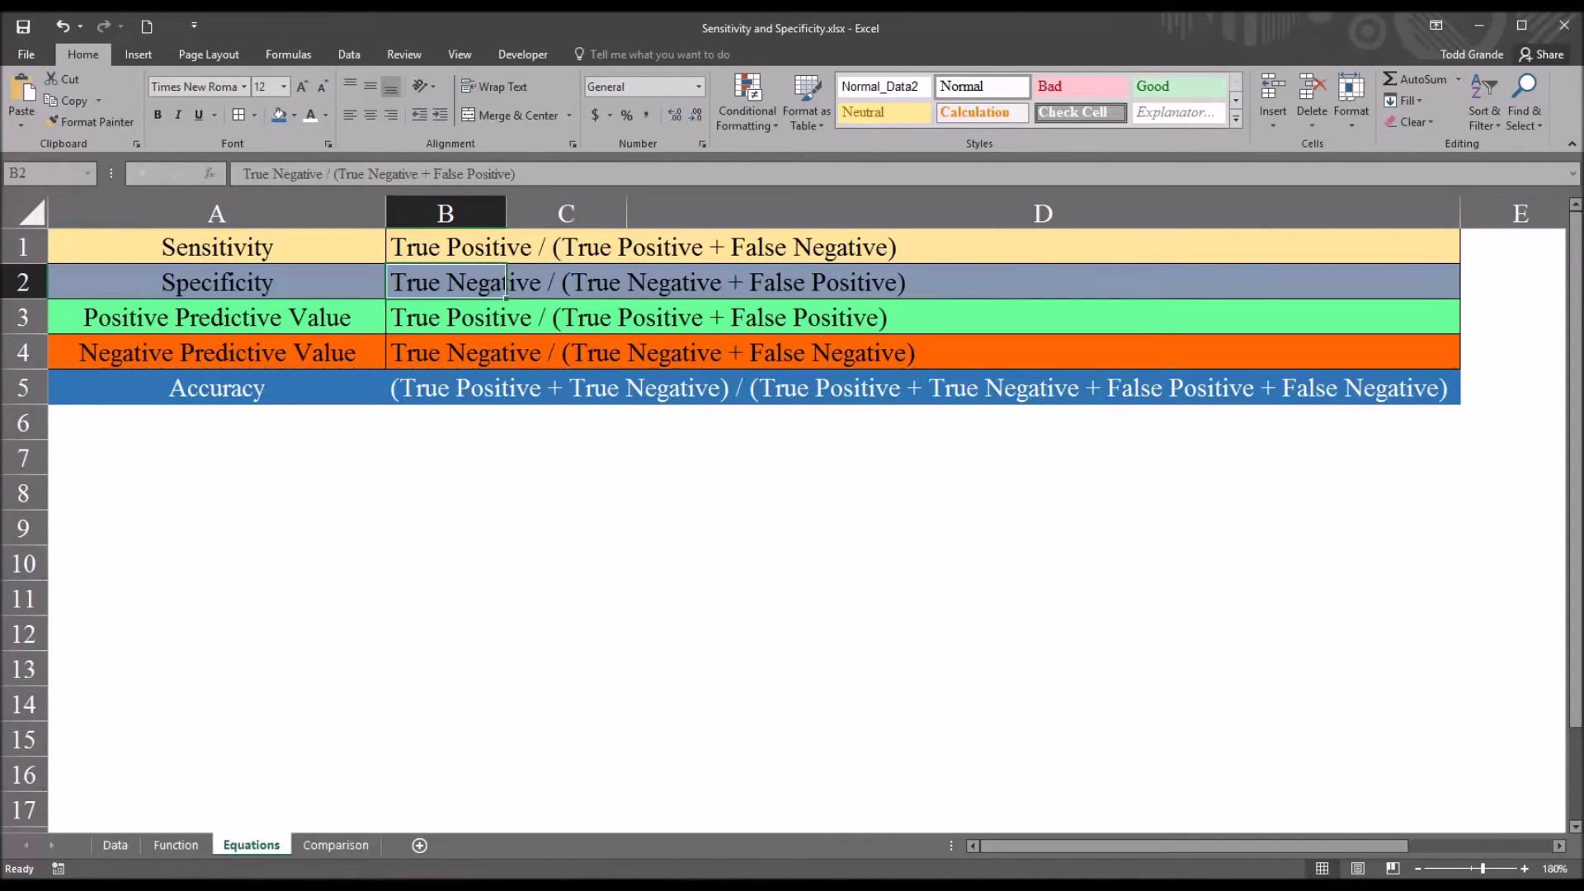
pyautogui.click(259, 324)
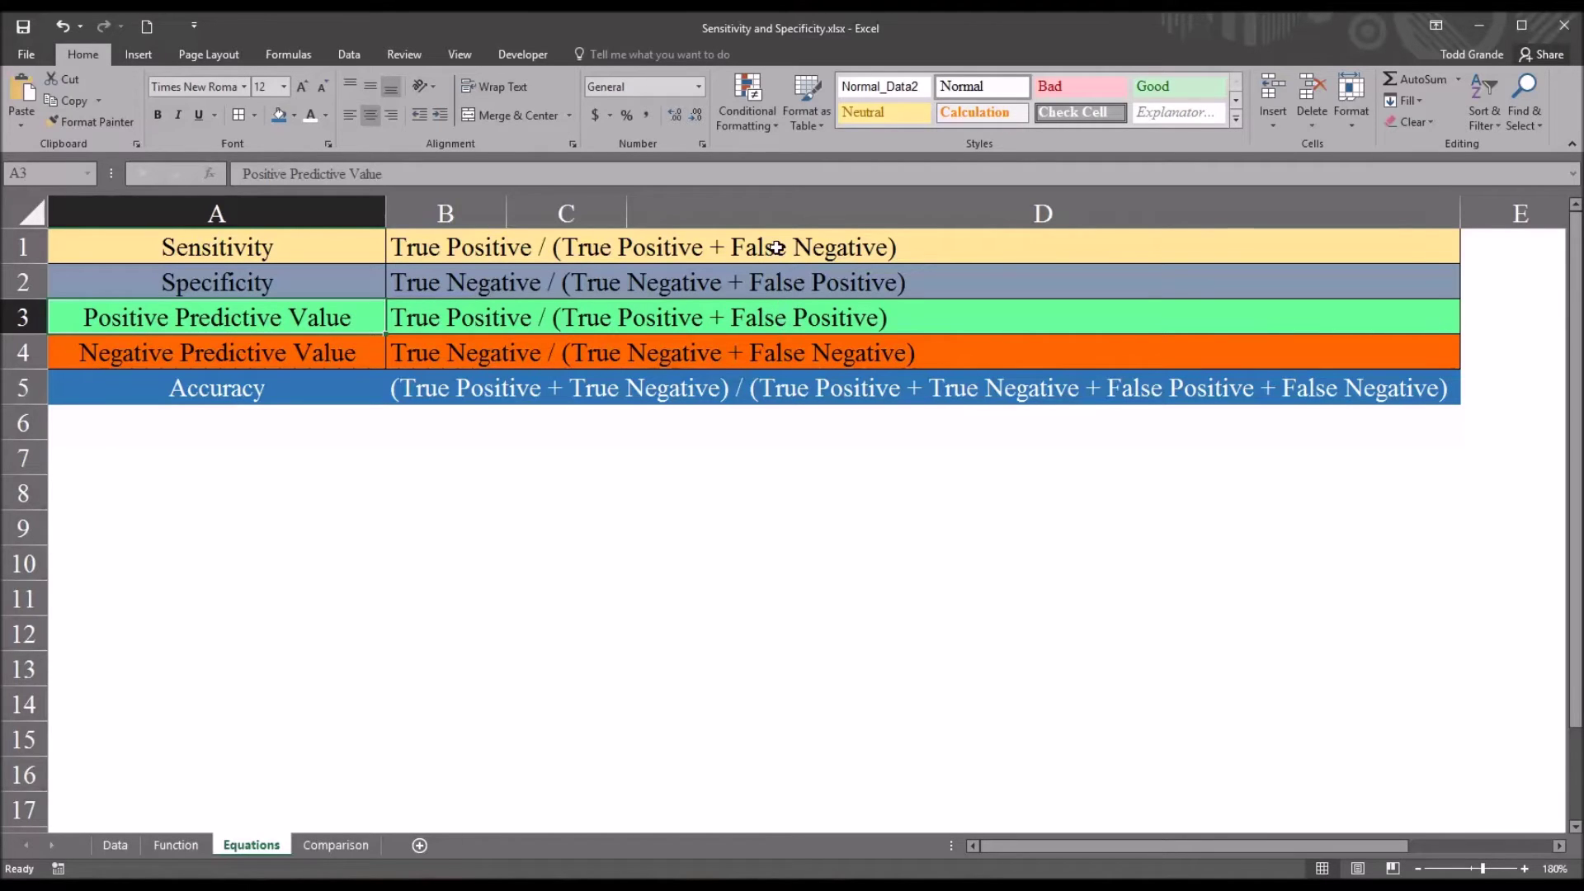
pyautogui.click(771, 326)
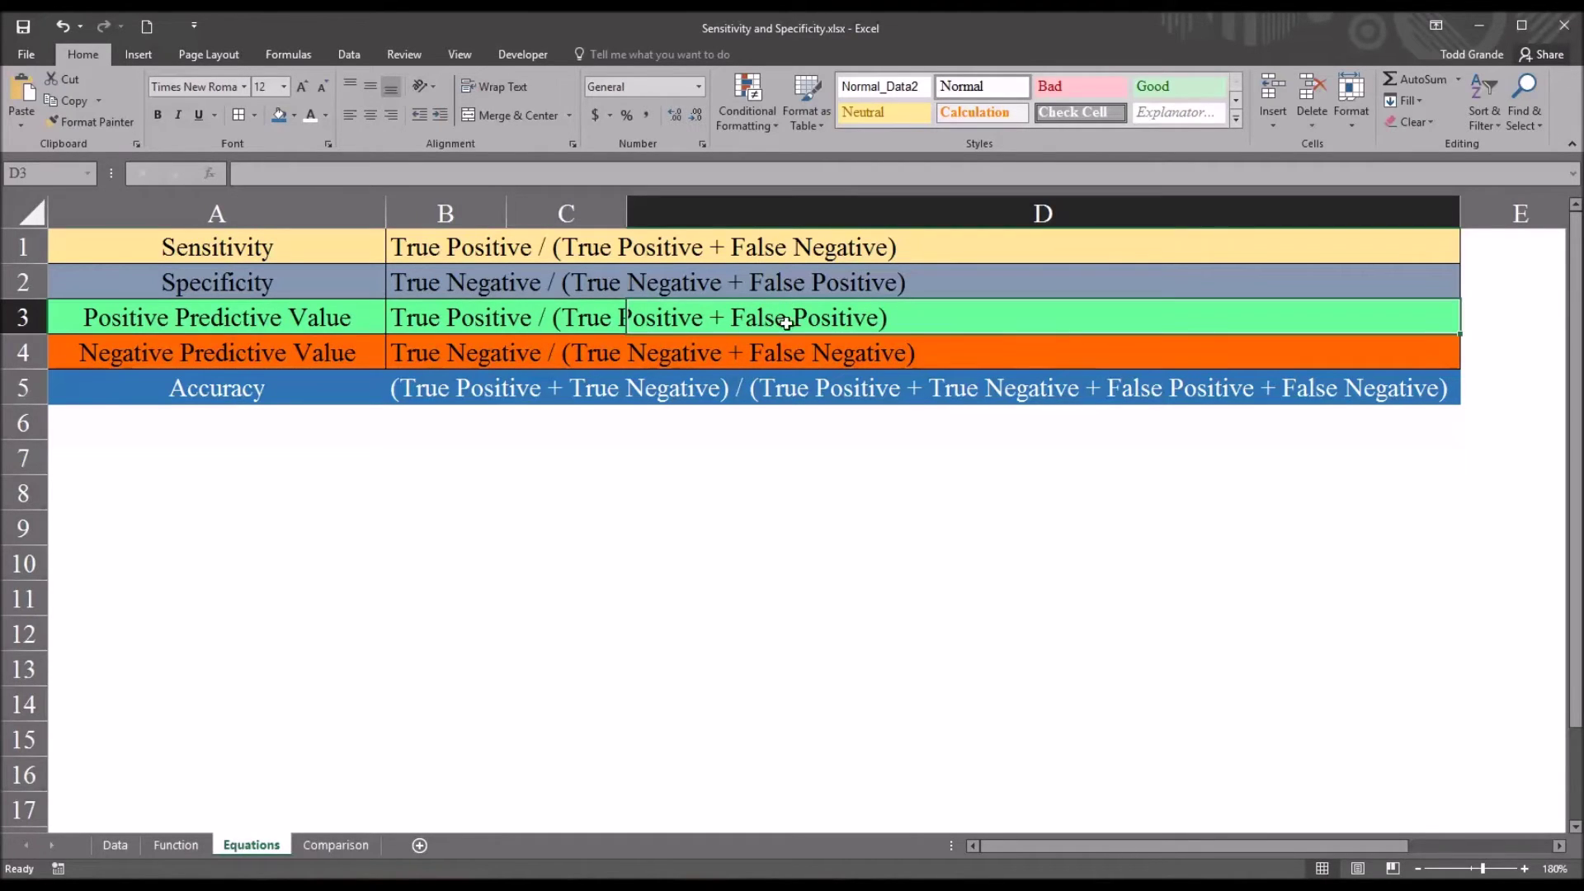
# - Read the Negative Predictive Value and Accuracy equations, then return to the Data sheet
pyautogui.click(283, 355)
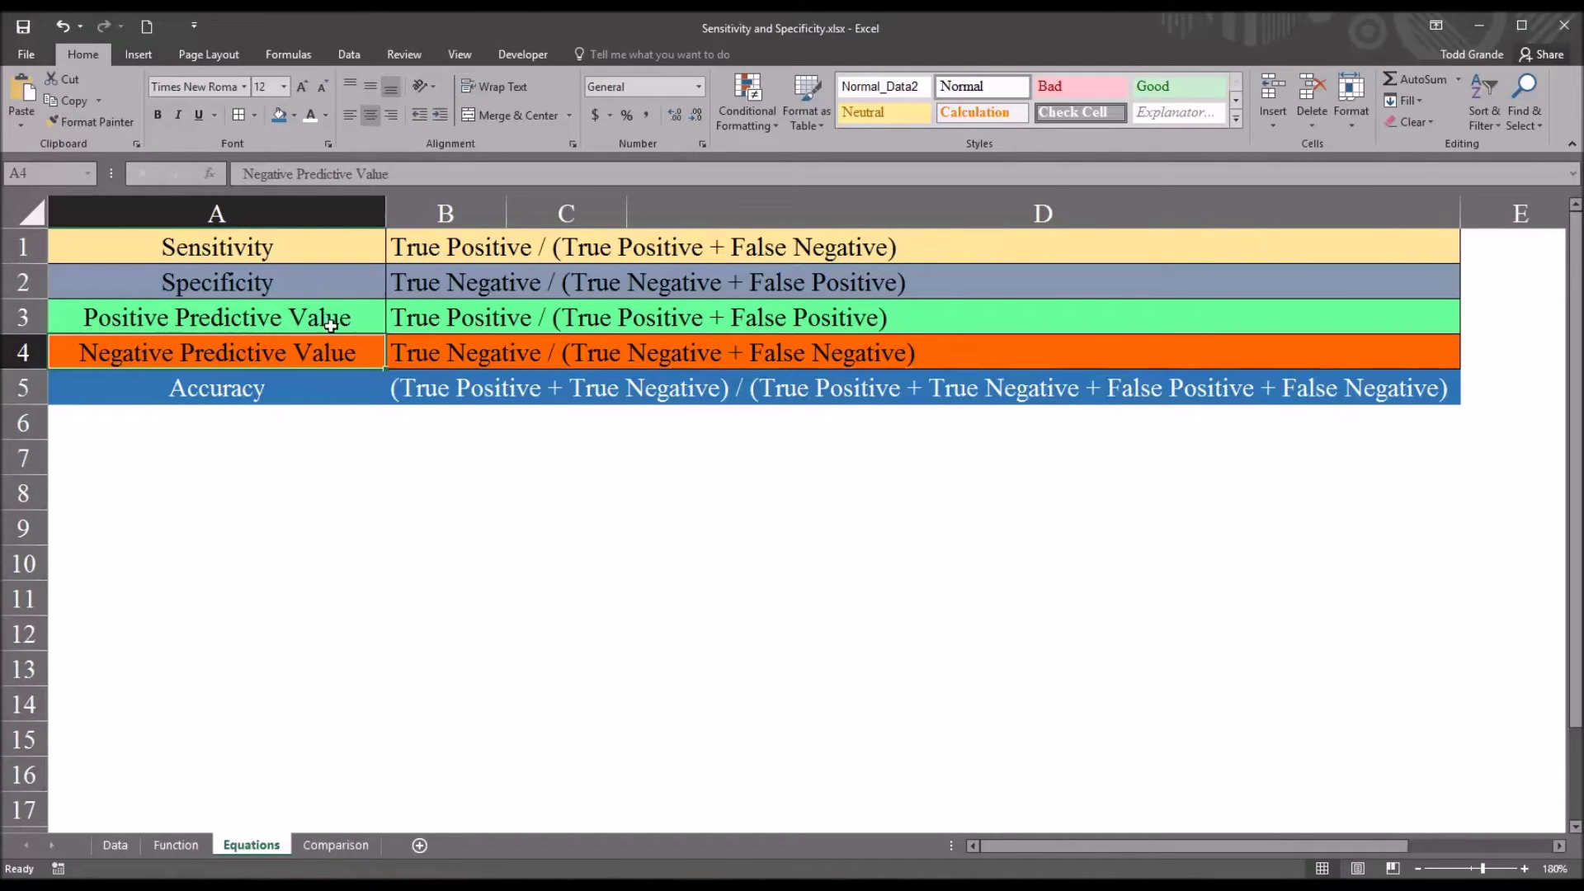
pyautogui.click(781, 359)
pyautogui.click(532, 357)
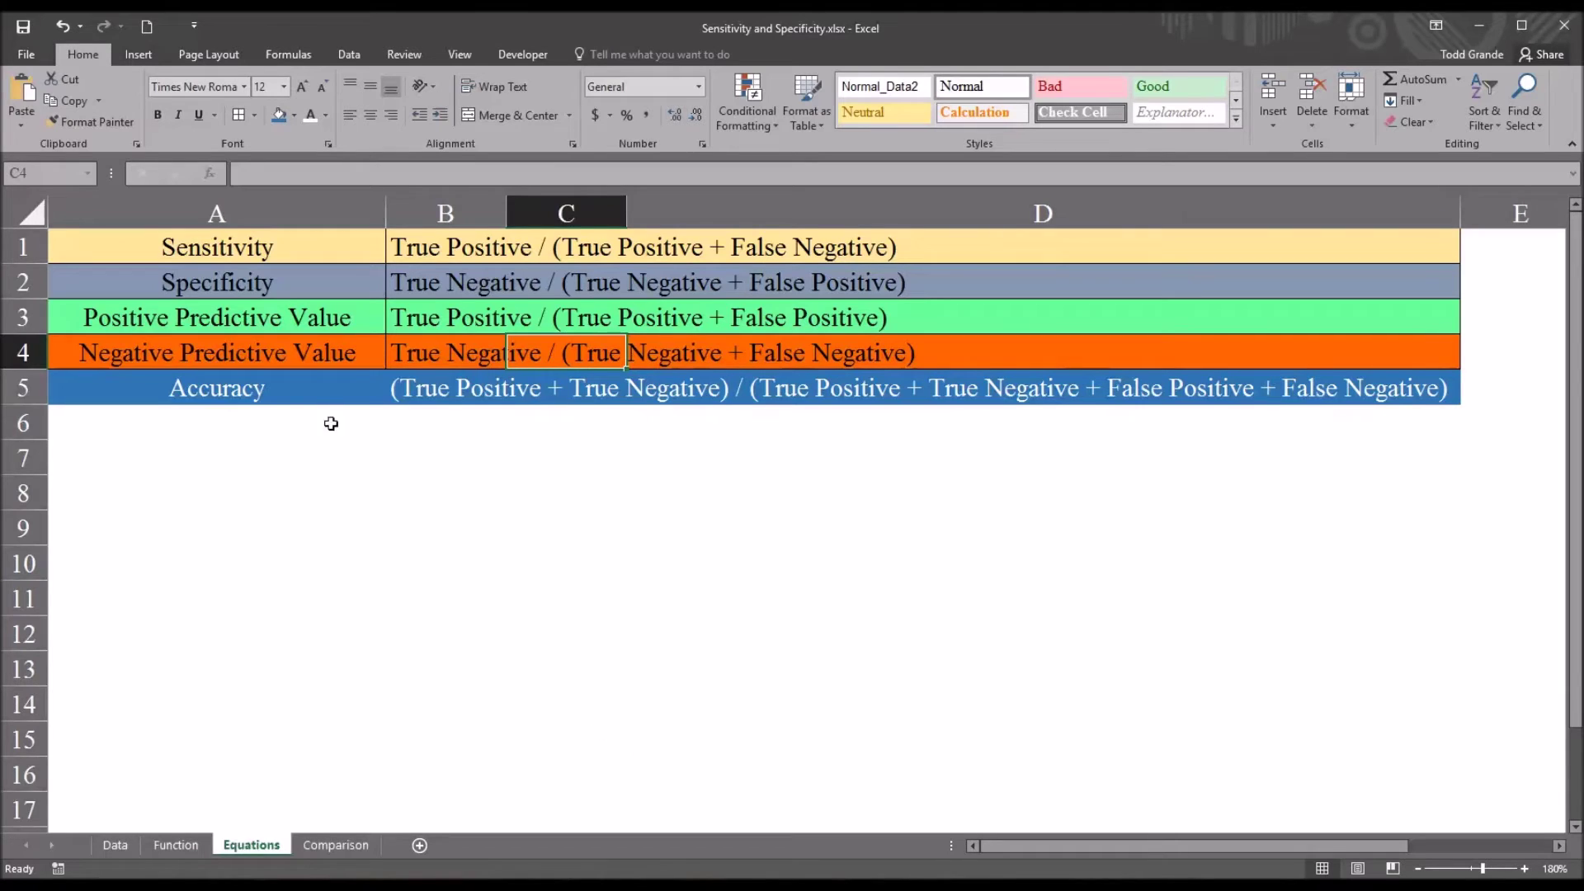
pyautogui.click(312, 391)
pyautogui.click(456, 388)
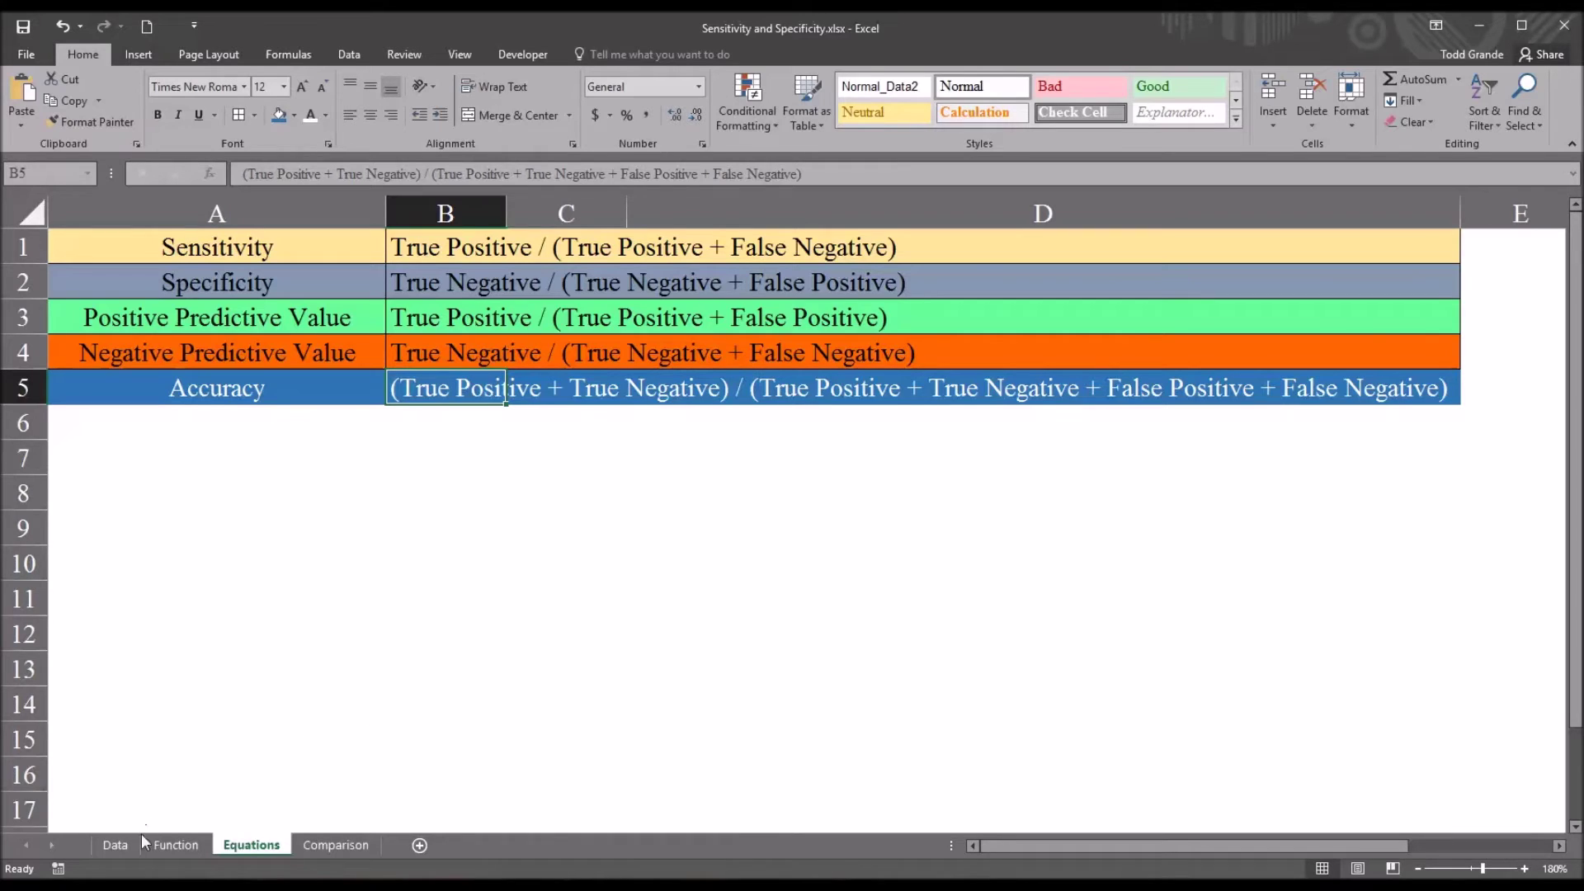
pyautogui.click(118, 845)
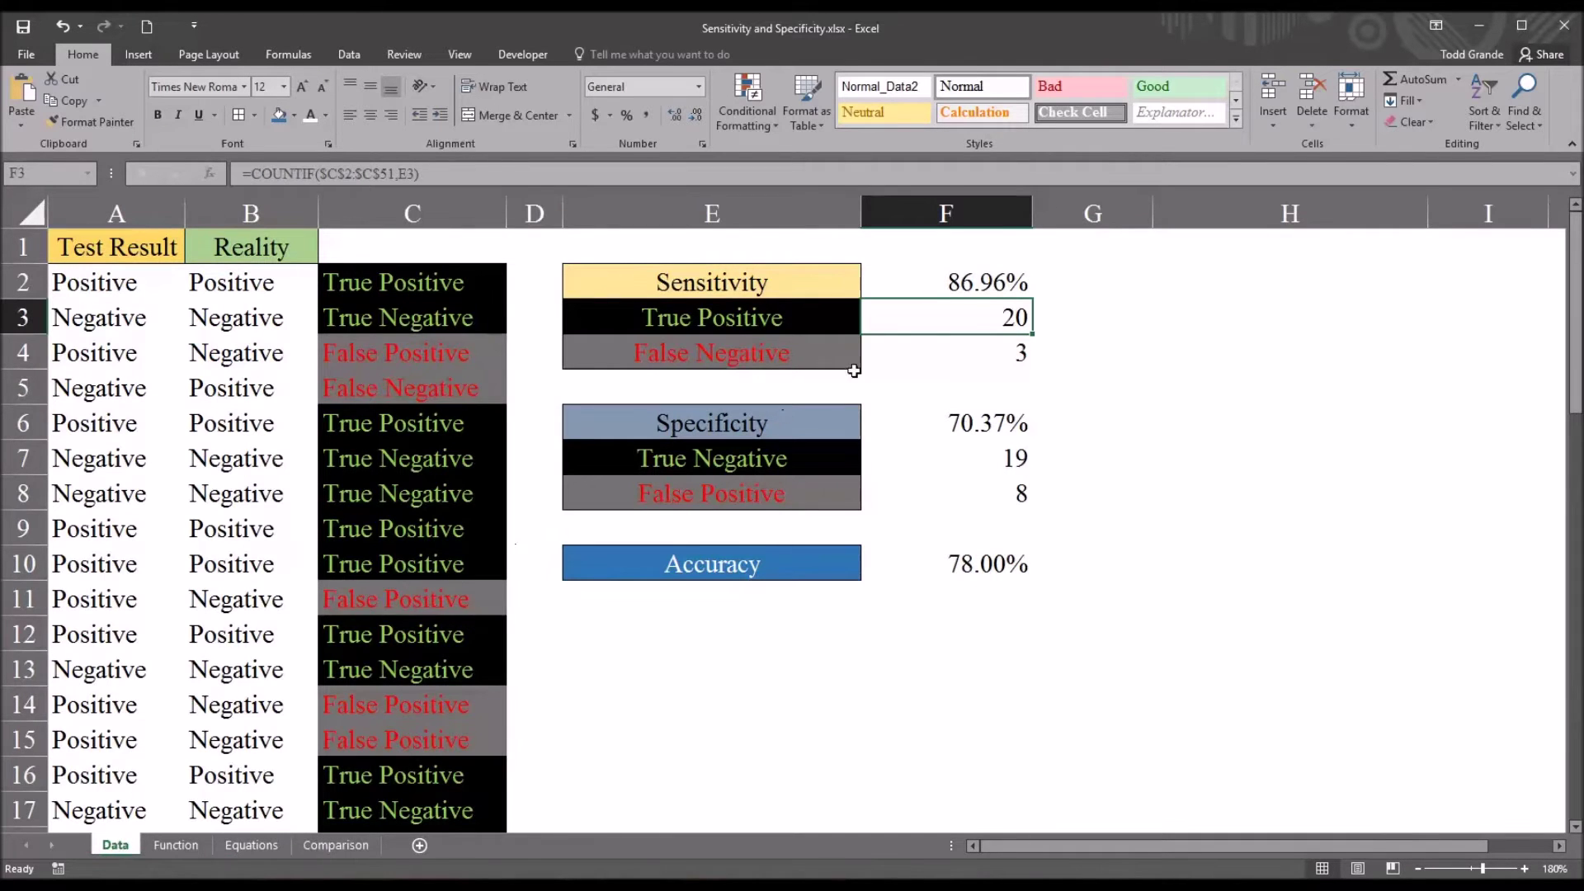
# - Sum the F3:F4 and F7:F8 tallies, check the F2, F6, F10 and F3 formulas, and widen column G
pyautogui.moveTo(922, 322); pyautogui.dragTo(925, 346)
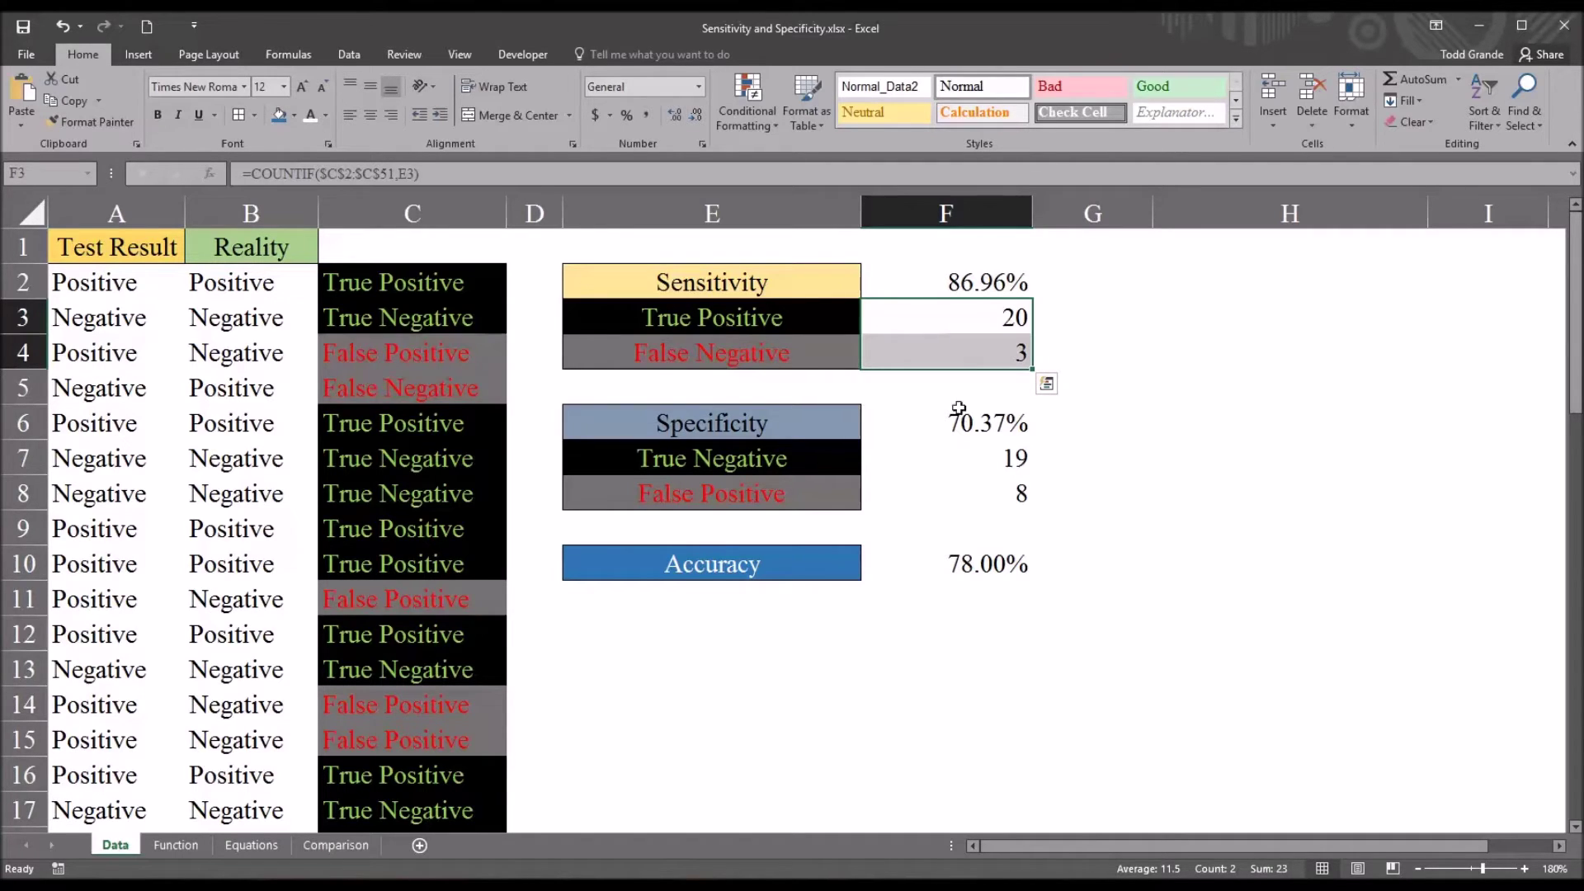
pyautogui.moveTo(930, 459); pyautogui.dragTo(928, 481)
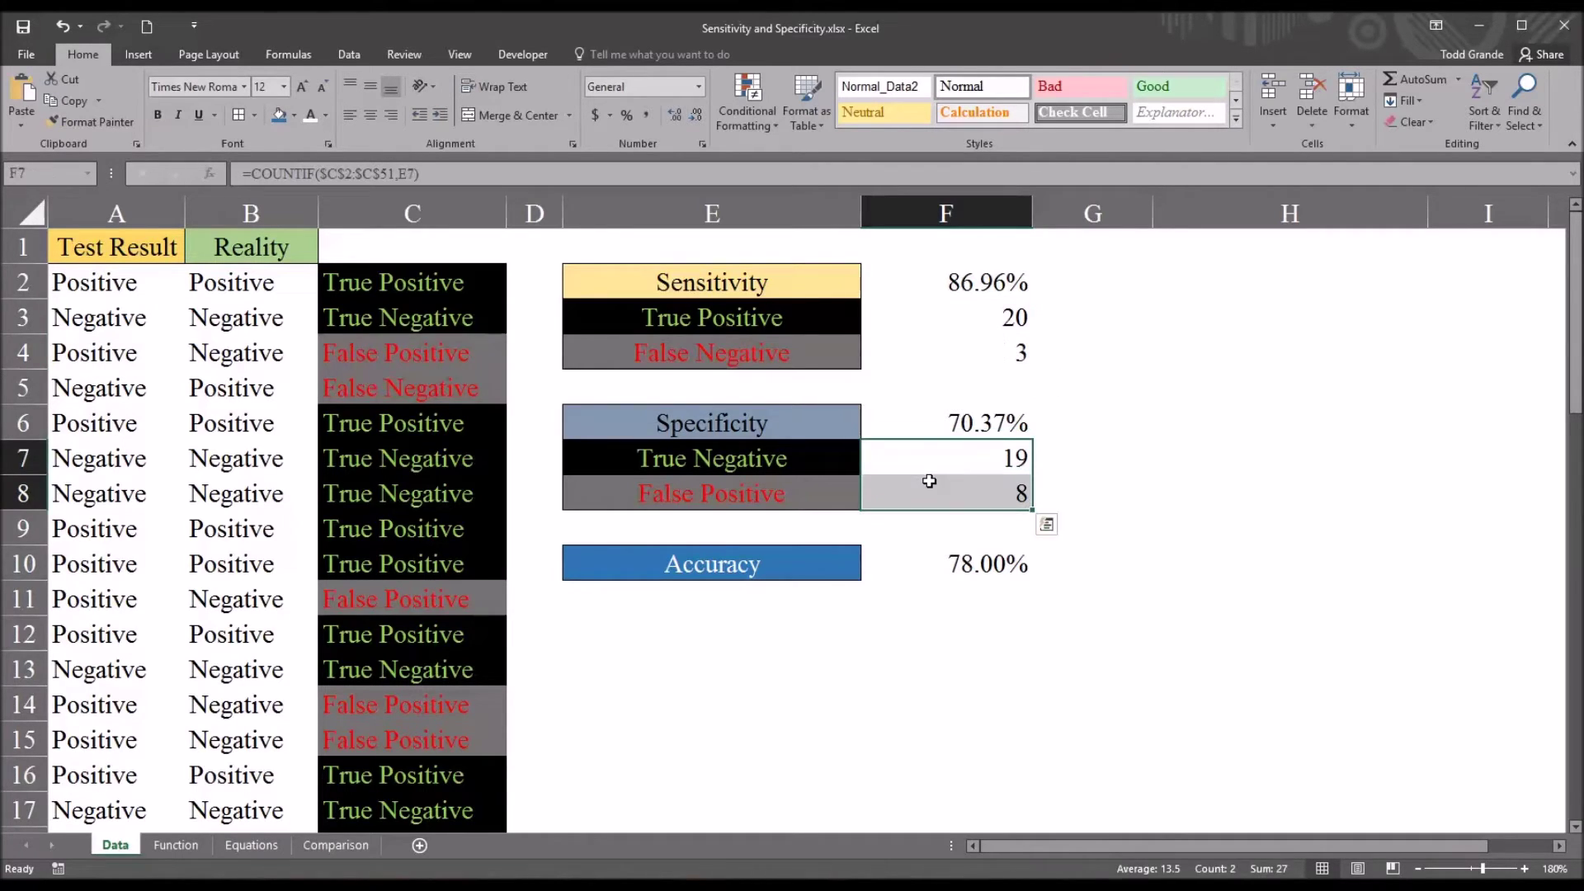
pyautogui.click(927, 290)
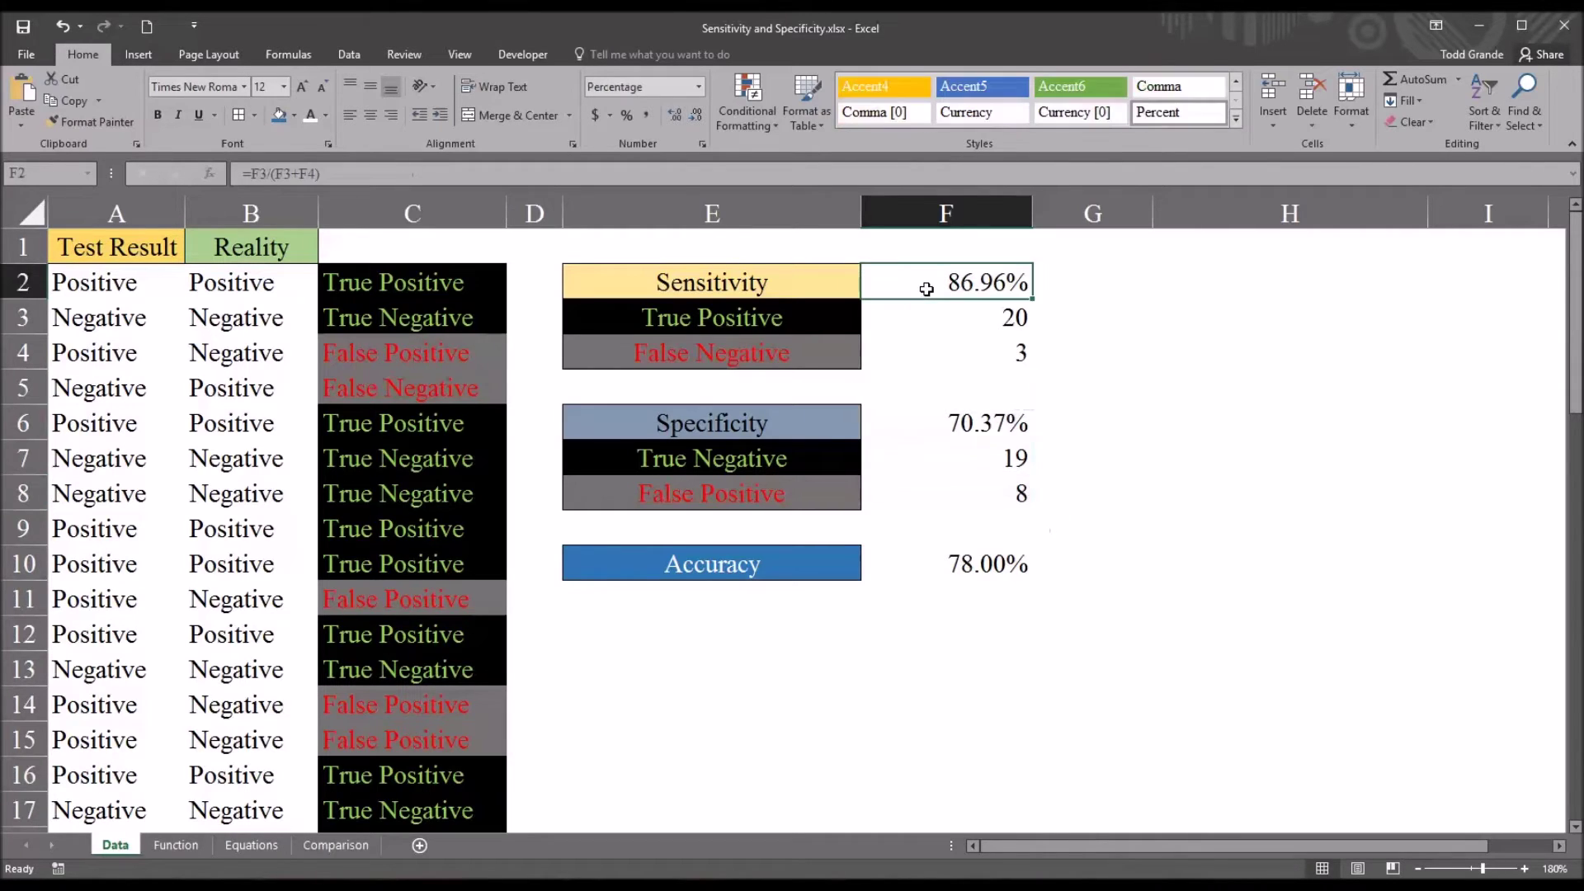
pyautogui.click(920, 423)
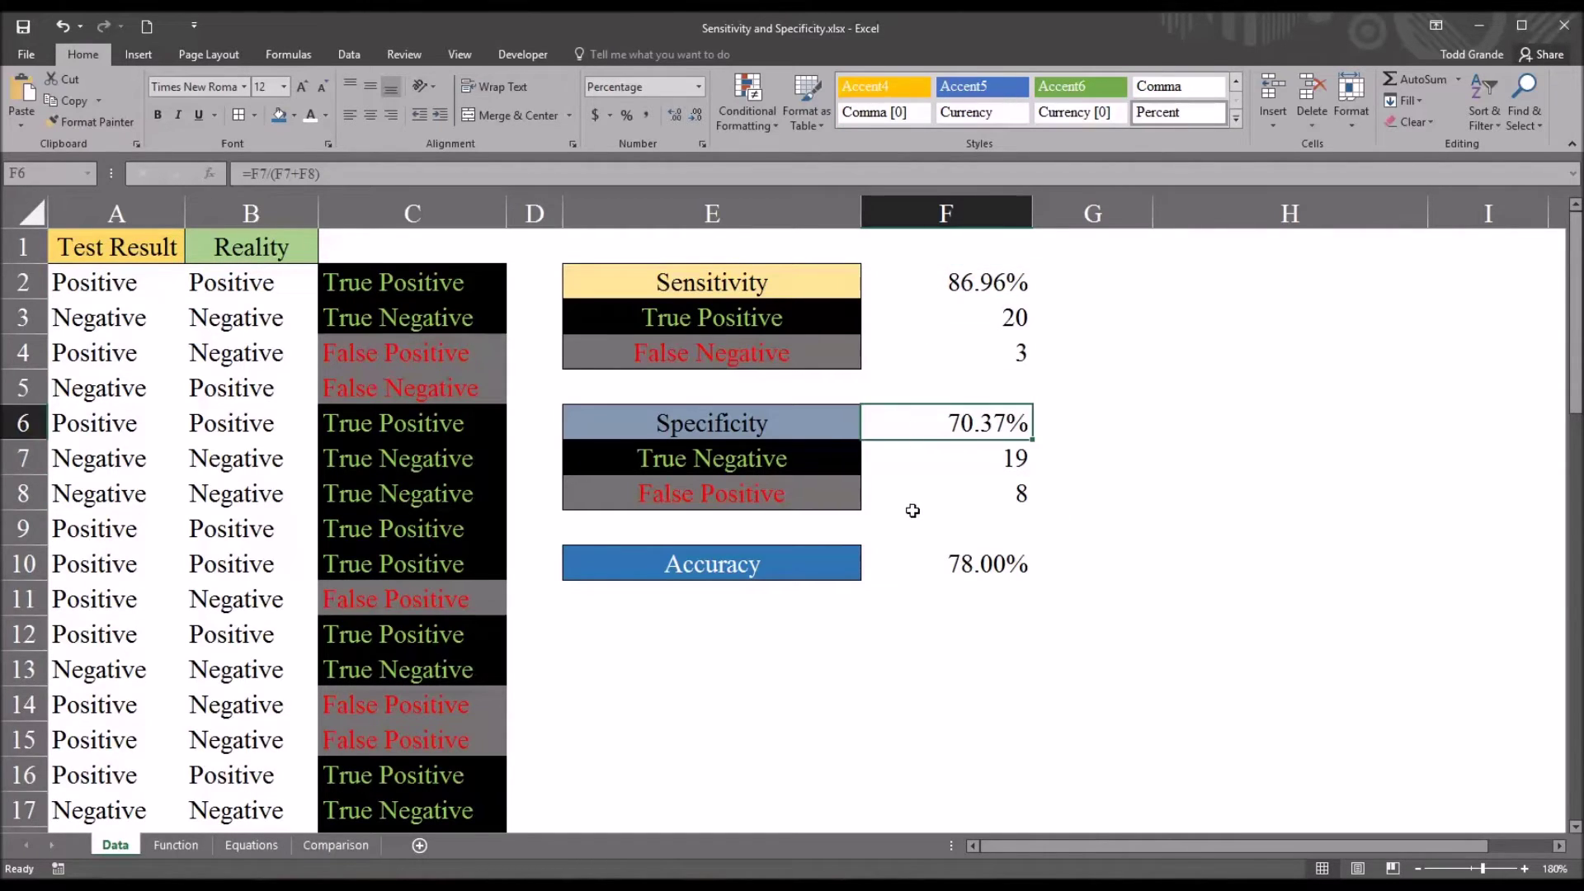
pyautogui.click(913, 564)
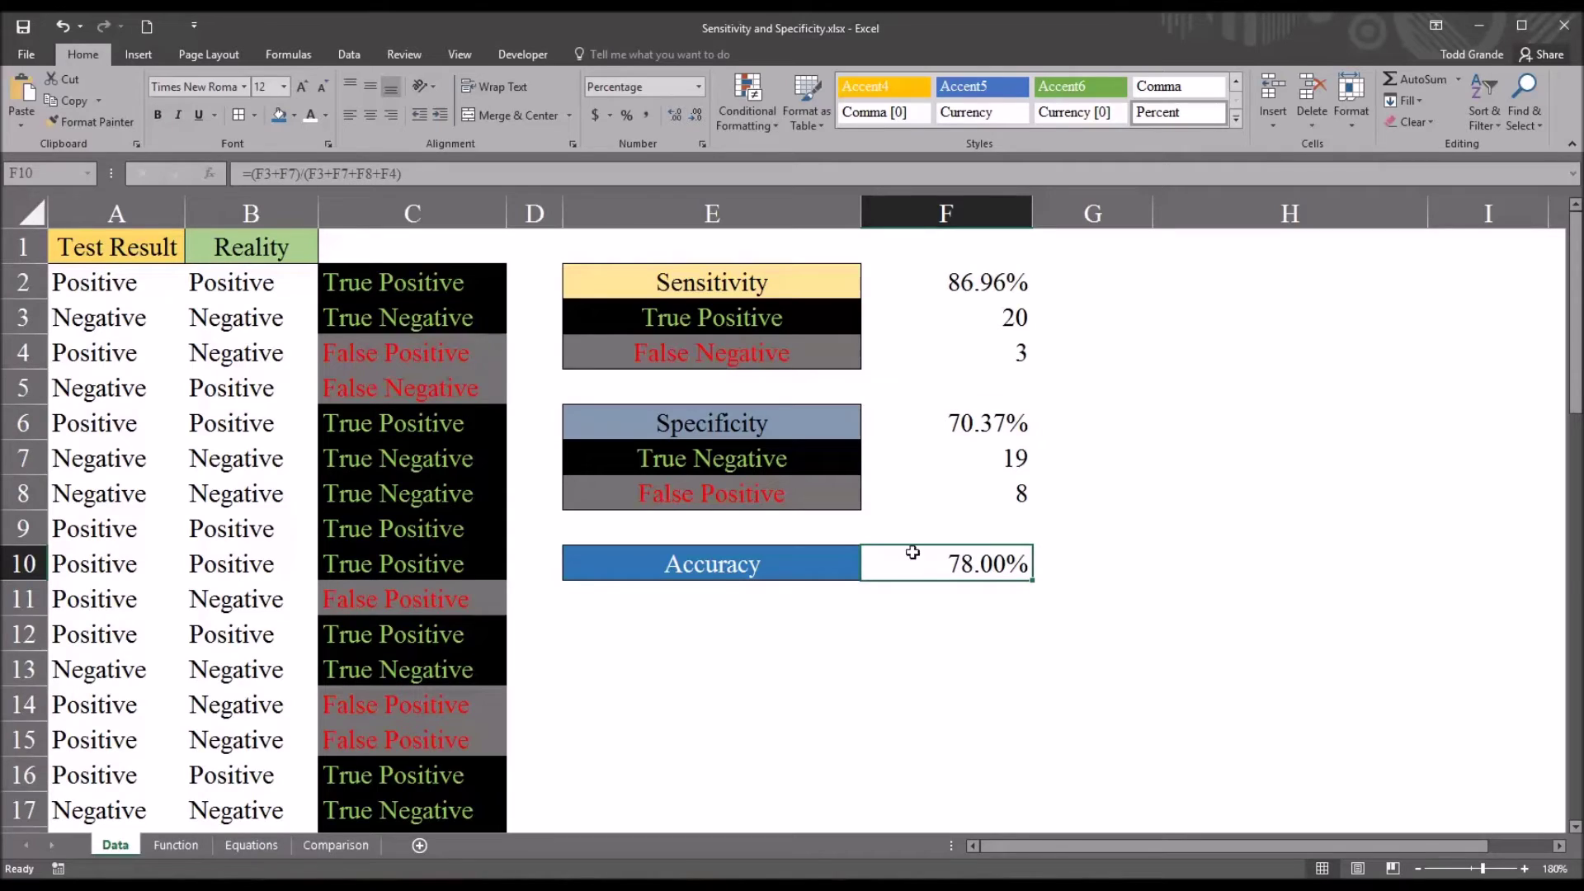
pyautogui.click(916, 320)
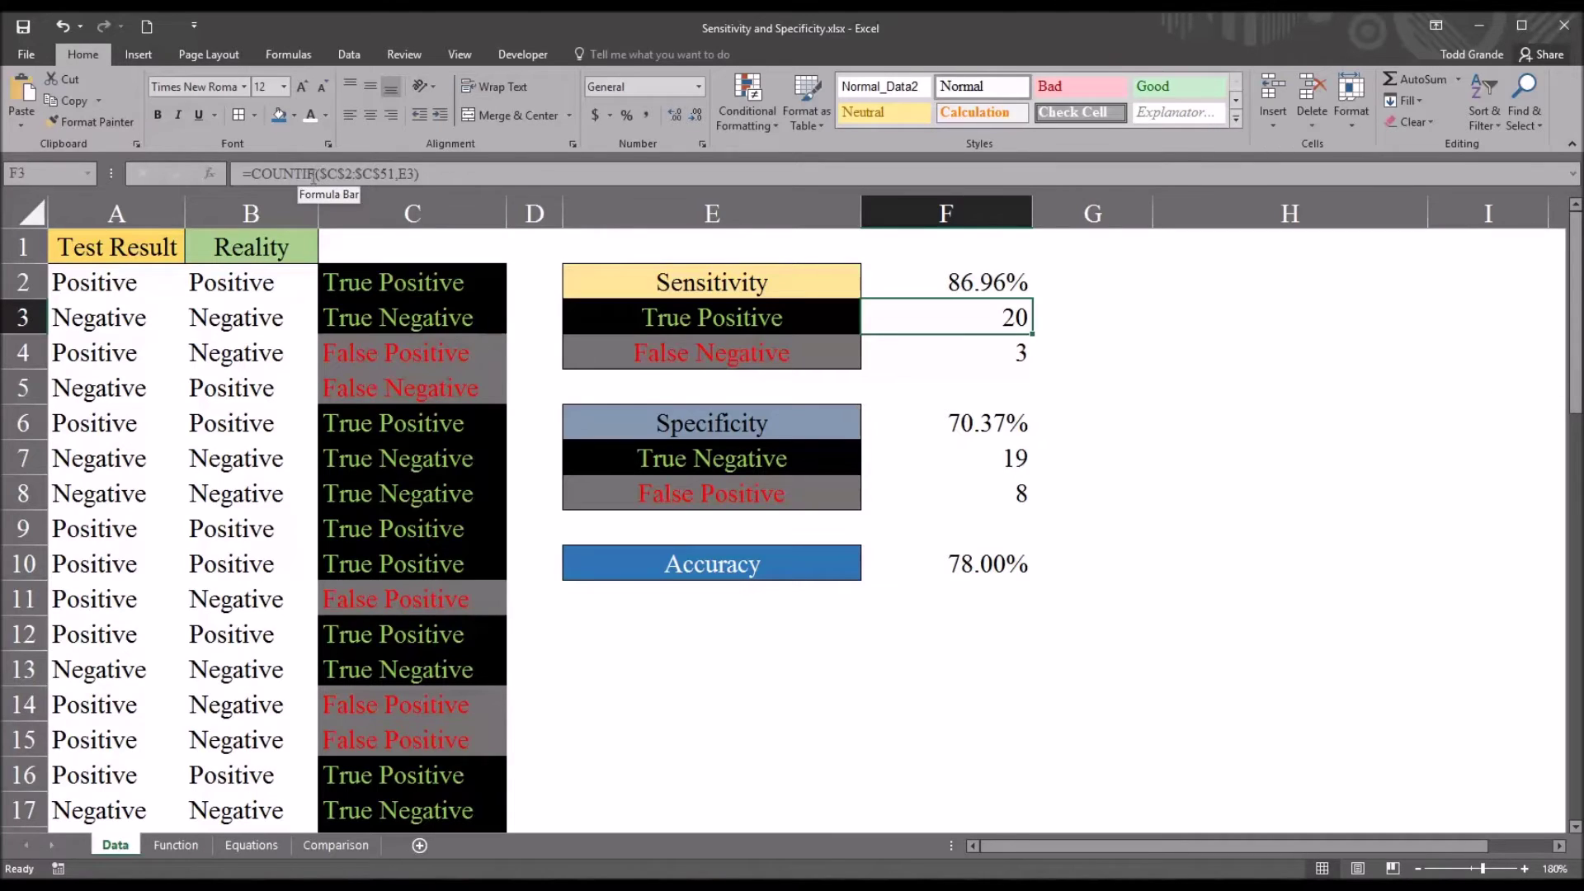
pyautogui.click(1103, 316)
pyautogui.moveTo(1152, 217); pyautogui.dragTo(1215, 217)
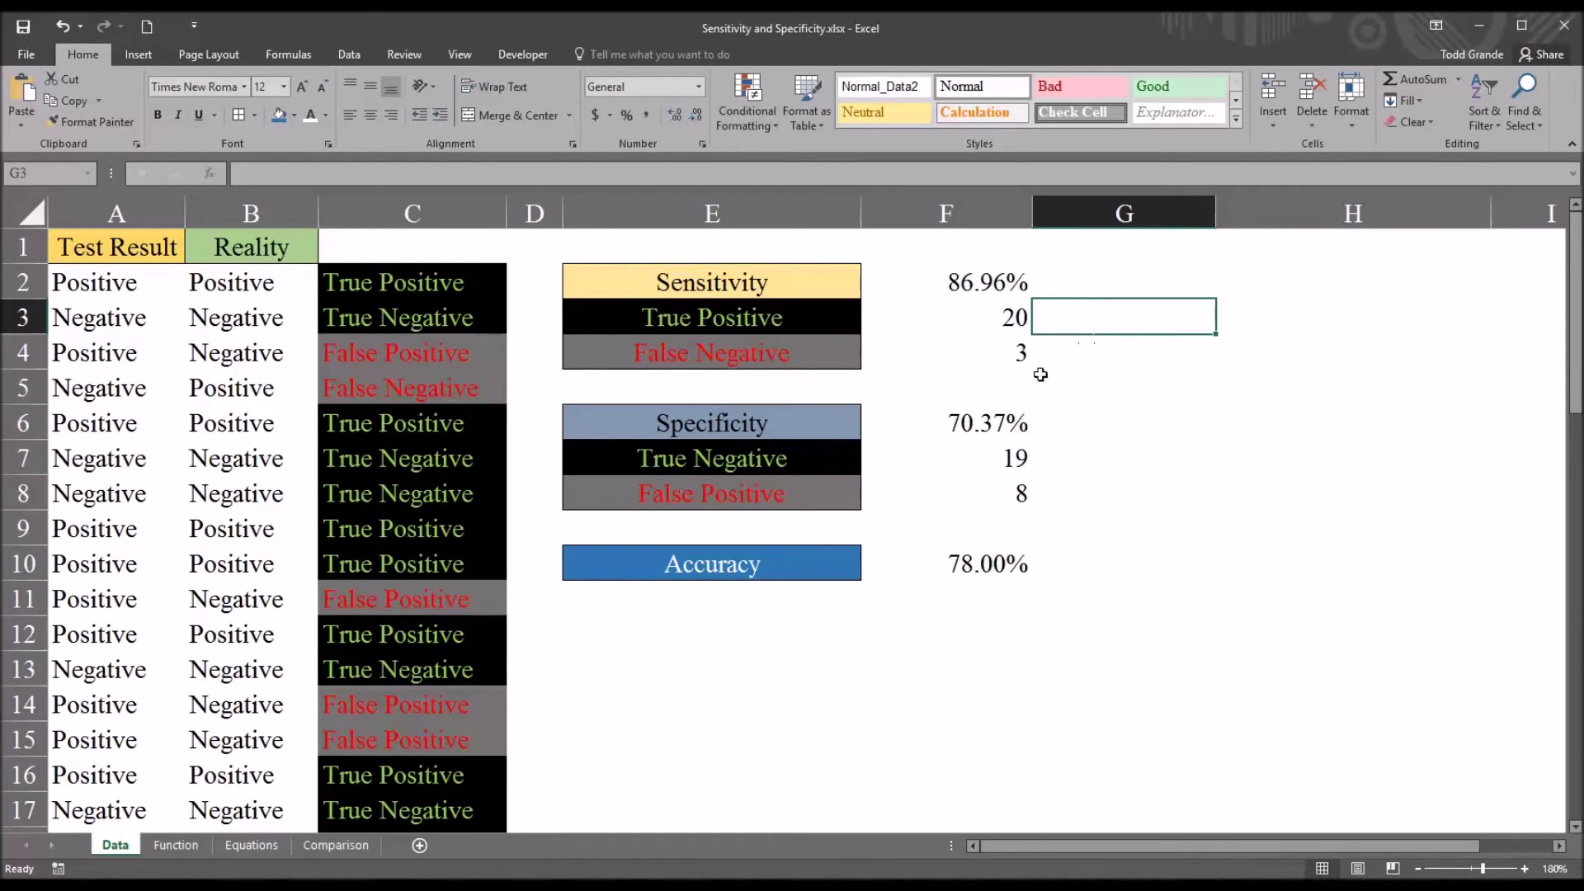
# - Enter =COUNTIF($C$2:$C$51,E3) in G3 to count True Positive results, giving 20
pyautogui.write('=')
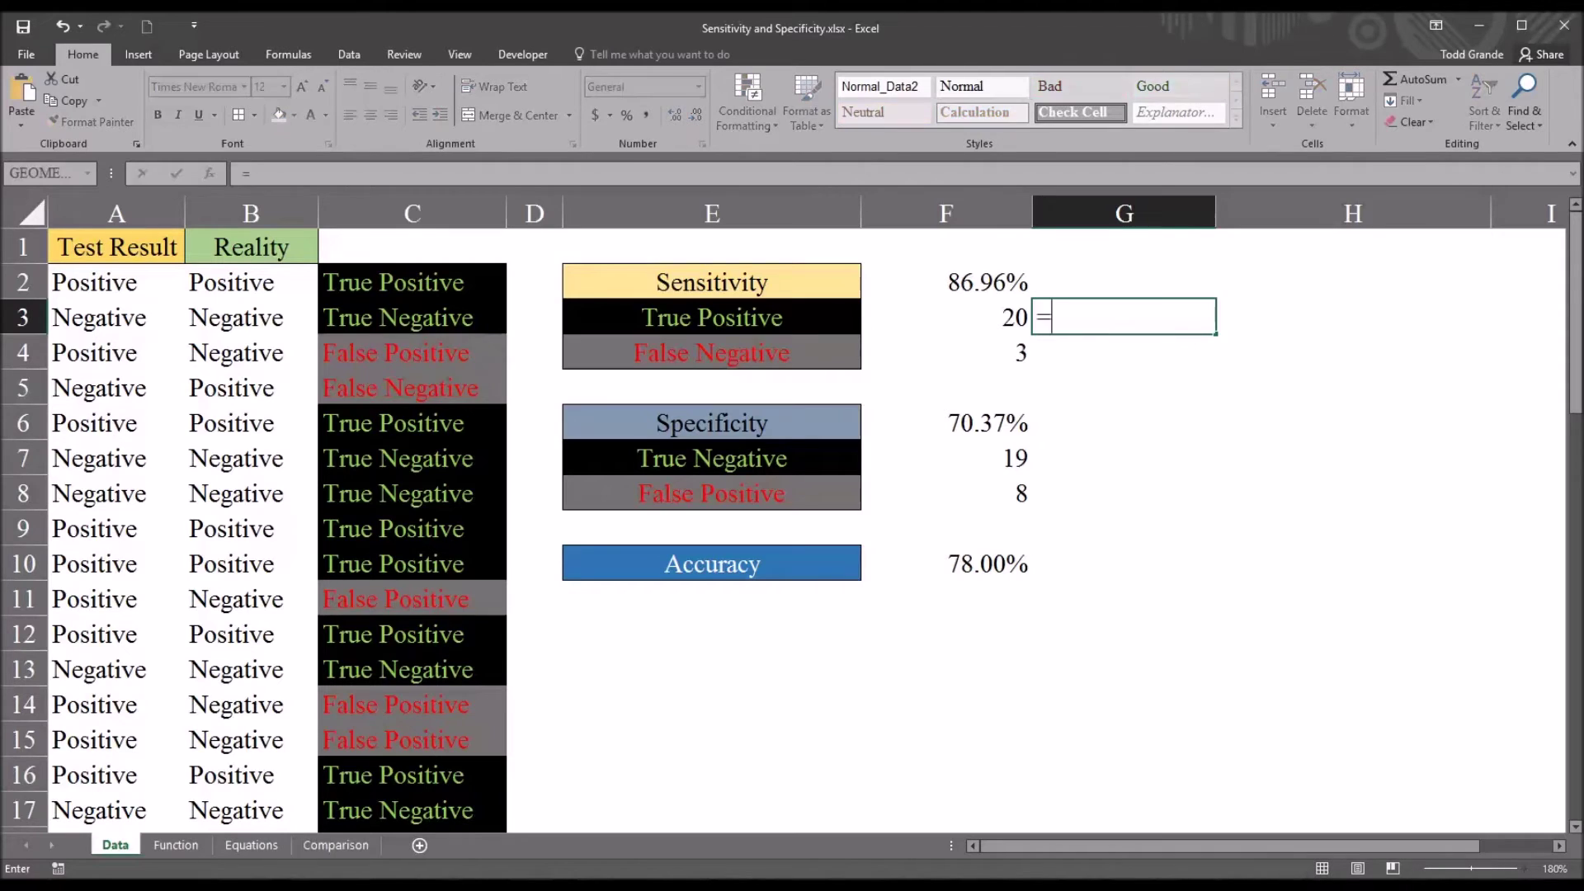
pyautogui.write('nt')
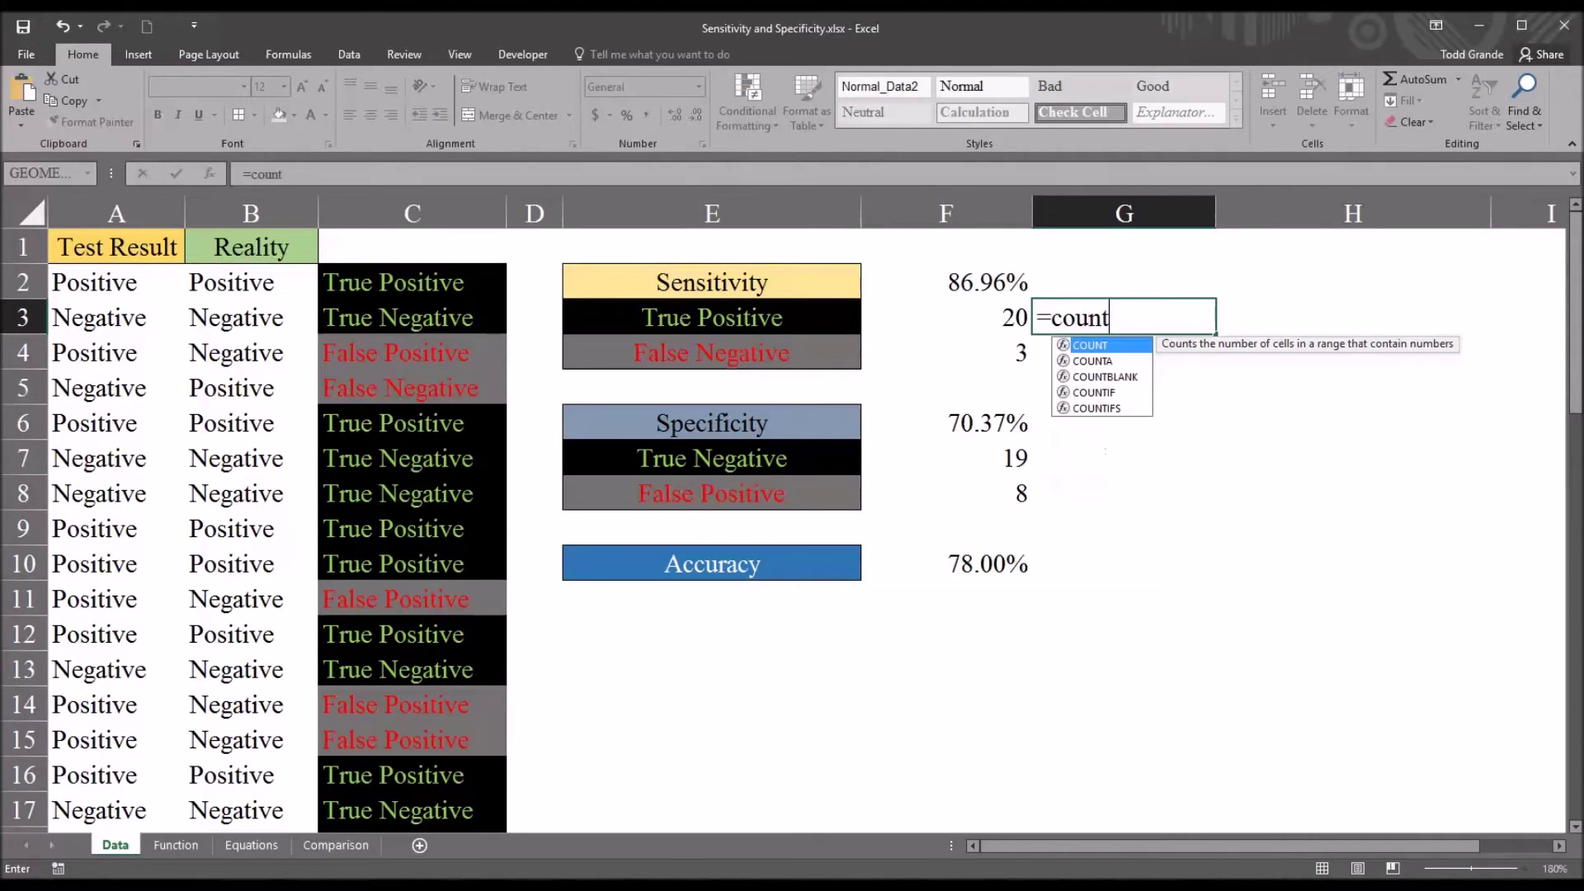
pyautogui.write('o')
pyautogui.press('BackSpace')
pyautogui.write('if(')
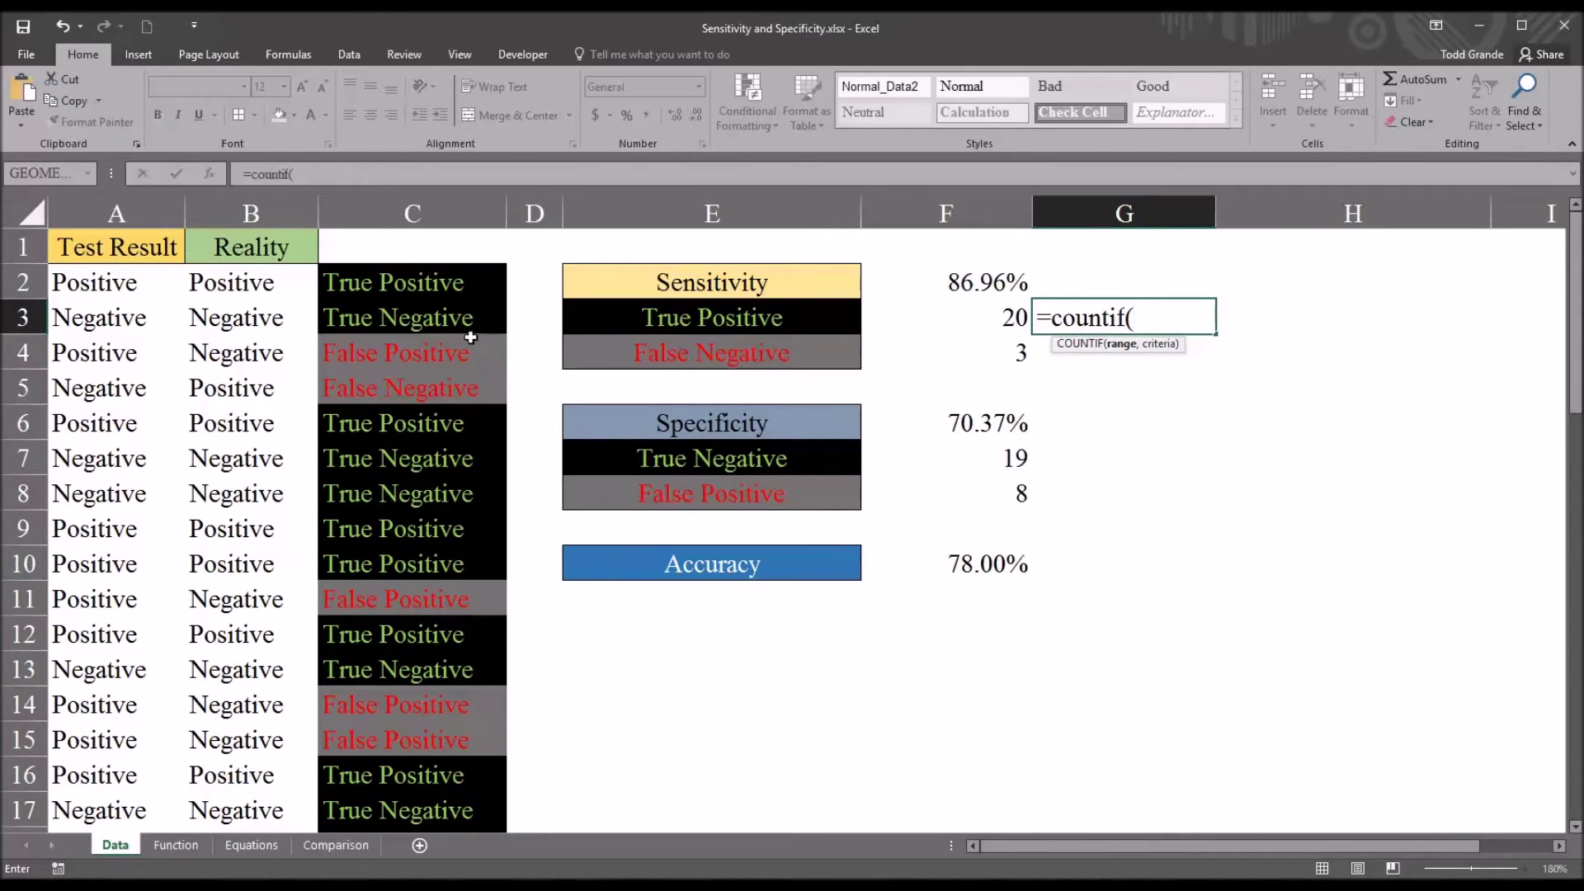
pyautogui.moveTo(405, 283); pyautogui.dragTo(402, 778)
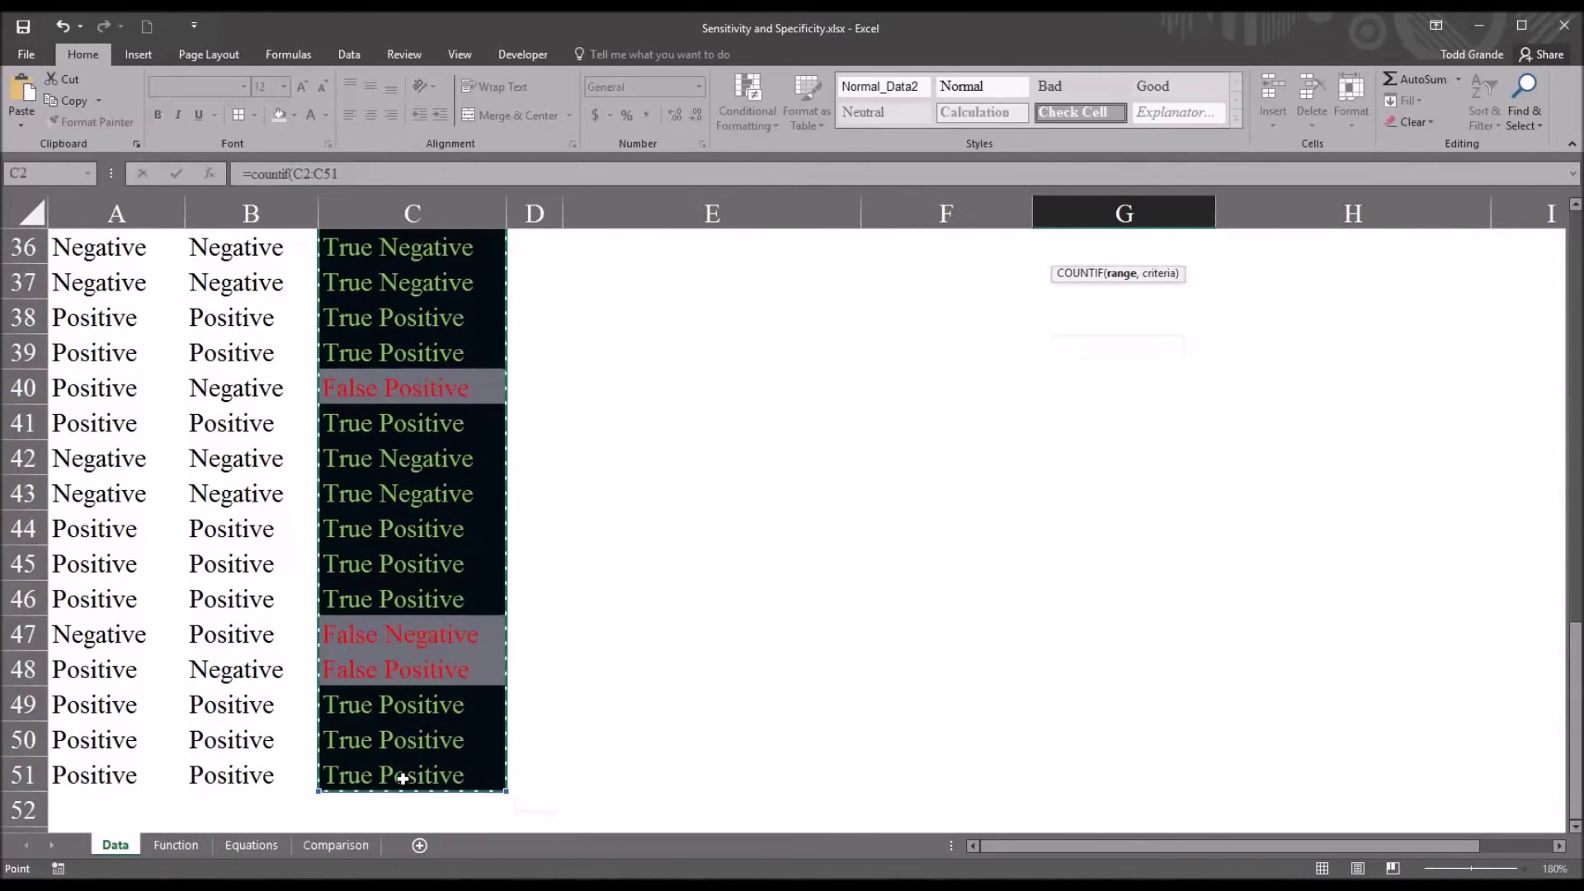
pyautogui.moveTo(1576, 717); pyautogui.dragTo(1576, 314)
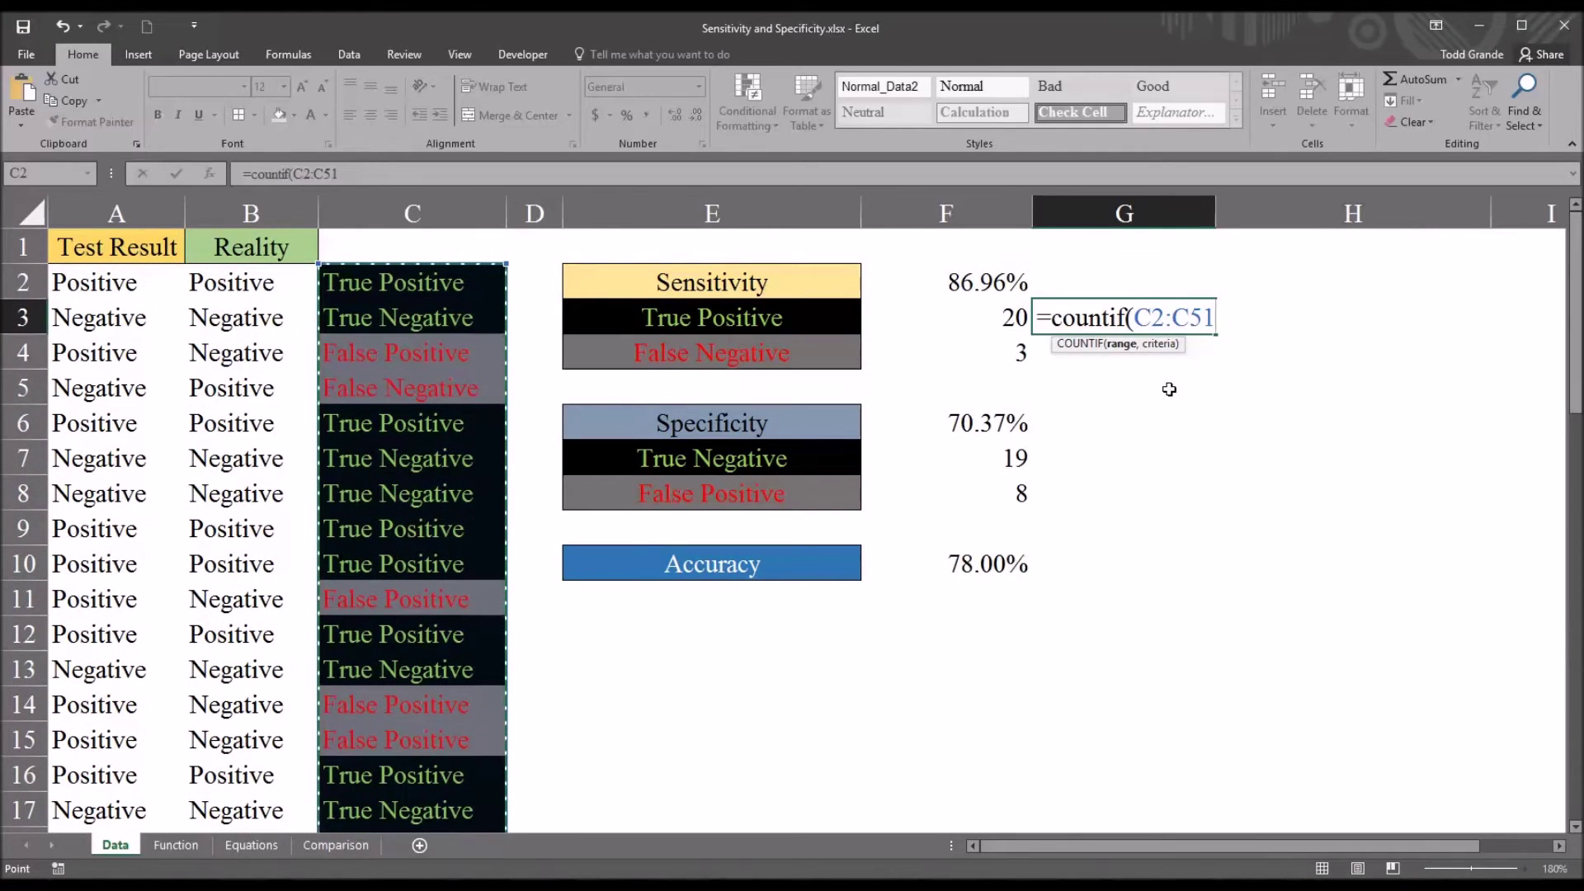
pyautogui.press('F4')
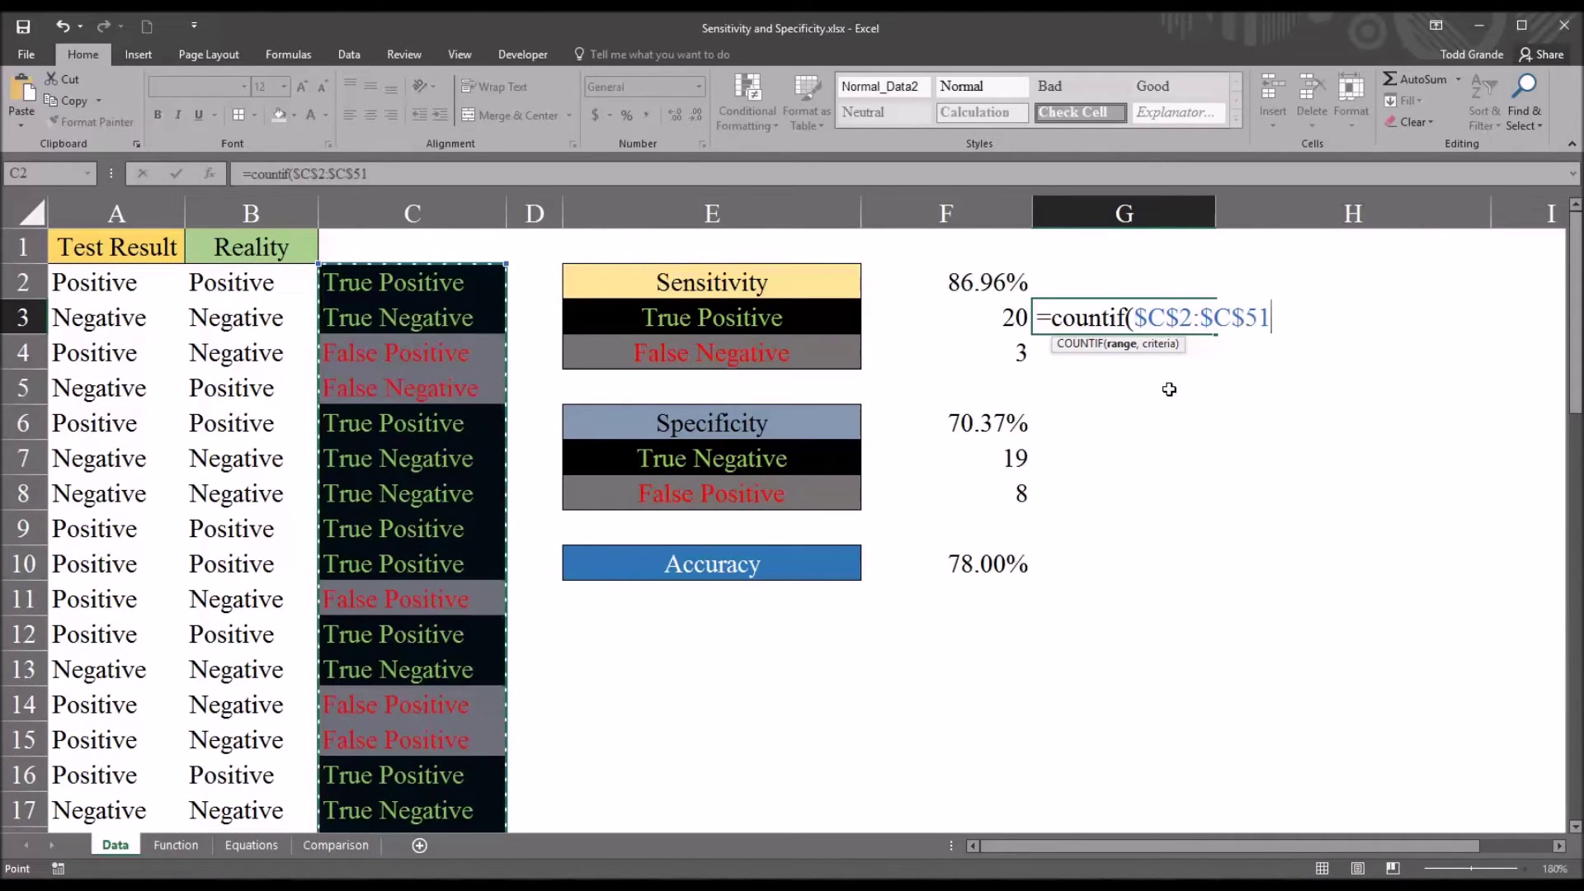
pyautogui.write(',')
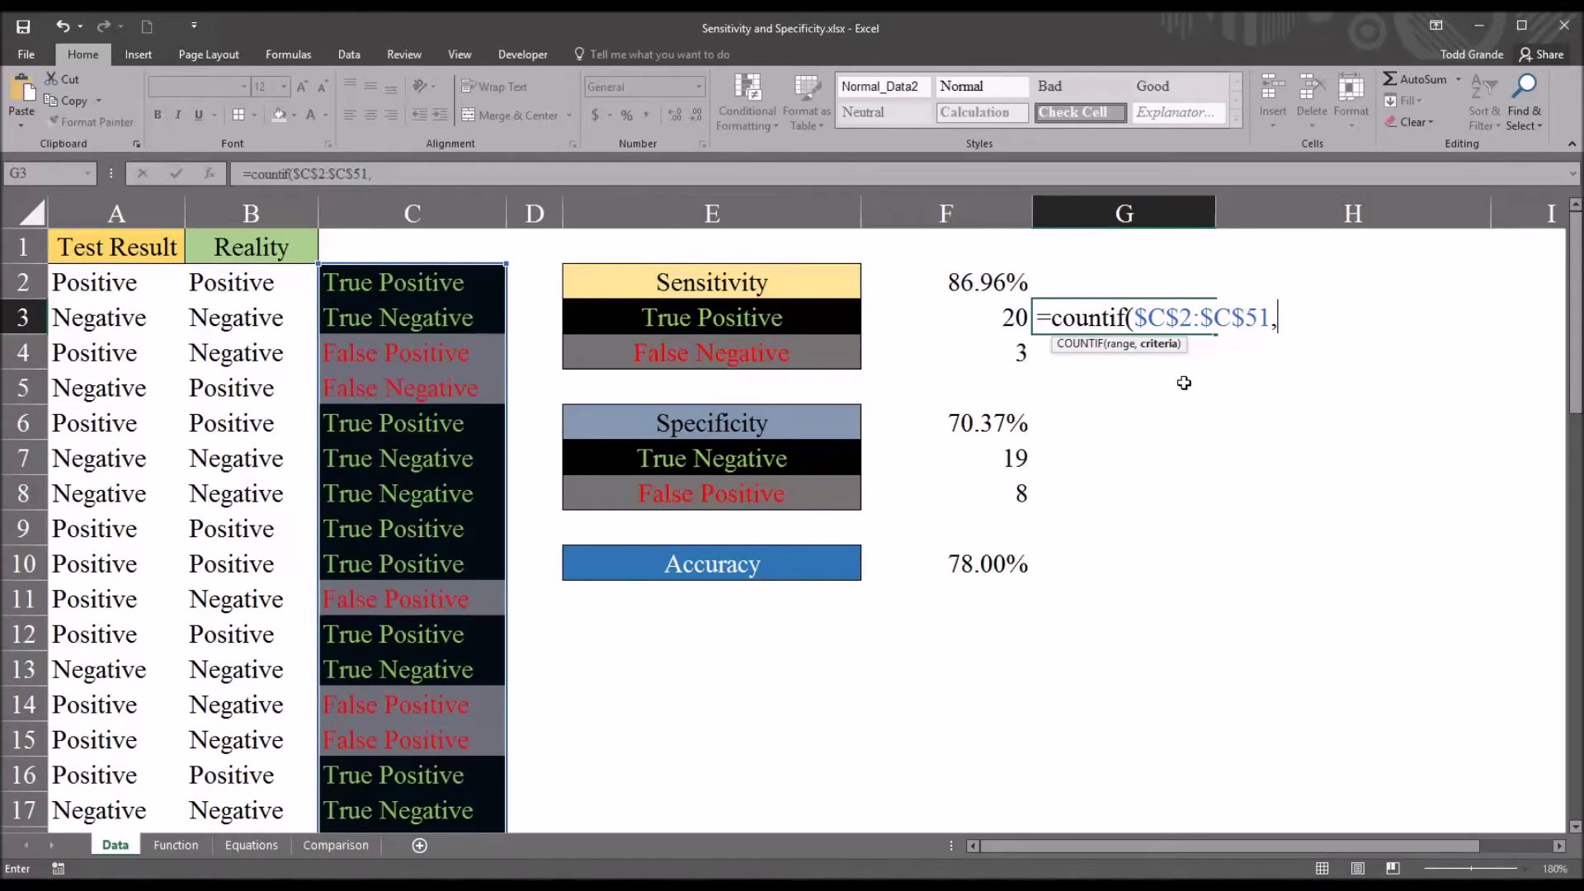
pyautogui.click(671, 324)
pyautogui.write(')')
pyautogui.press('Return')
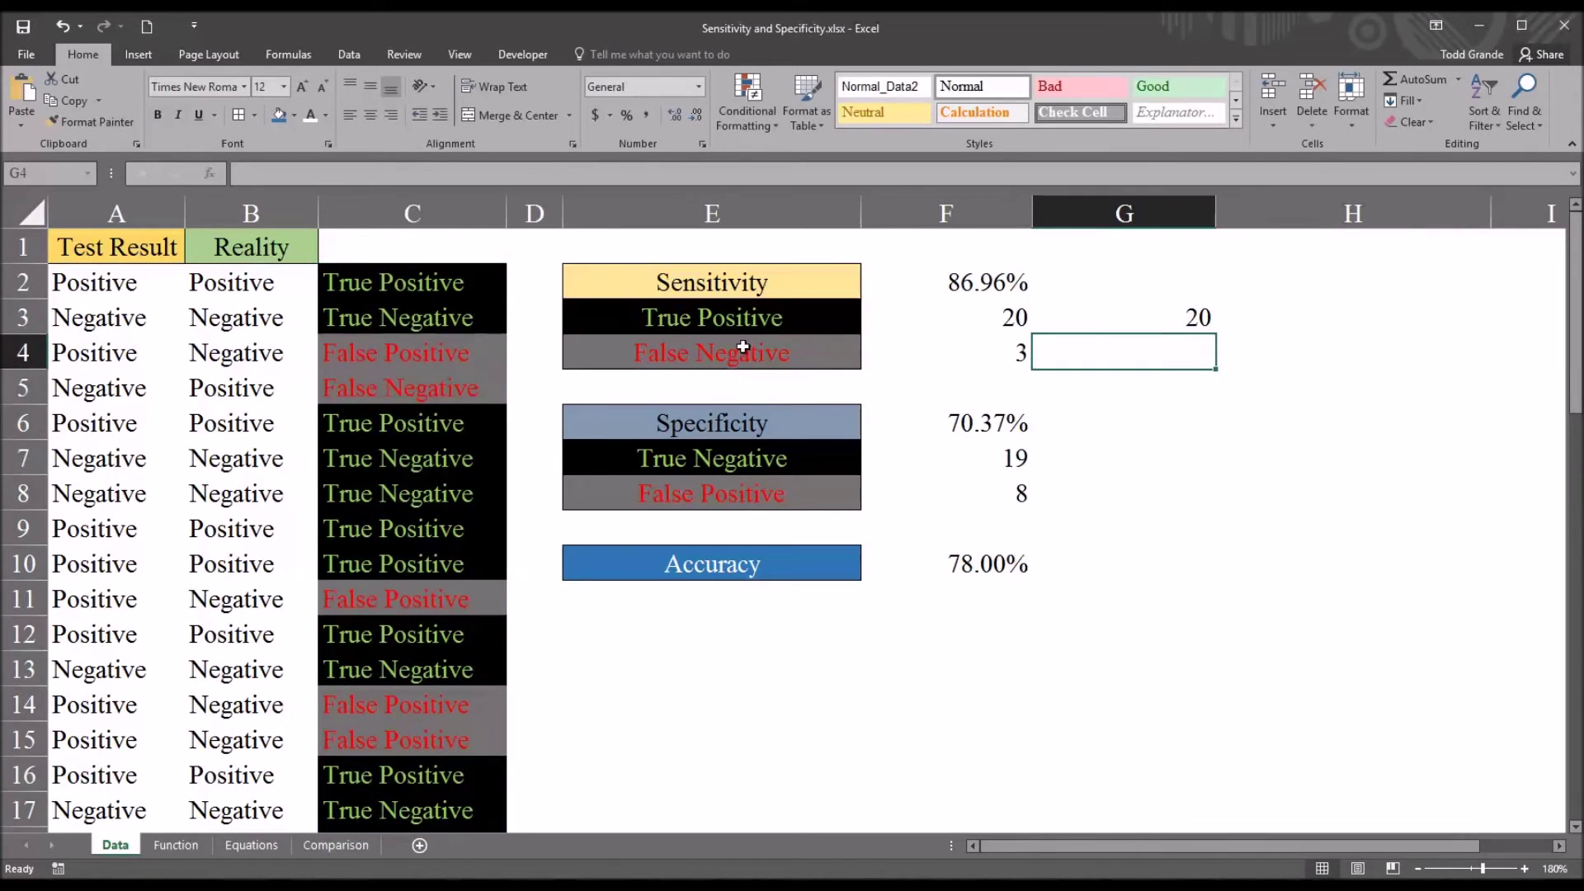
# - Fill the G3 COUNTIF formula down into G4 and confirm it now refers to E4
pyautogui.click(1100, 313)
pyautogui.moveTo(1217, 336); pyautogui.dragTo(1212, 359)
pyautogui.click(1174, 355)
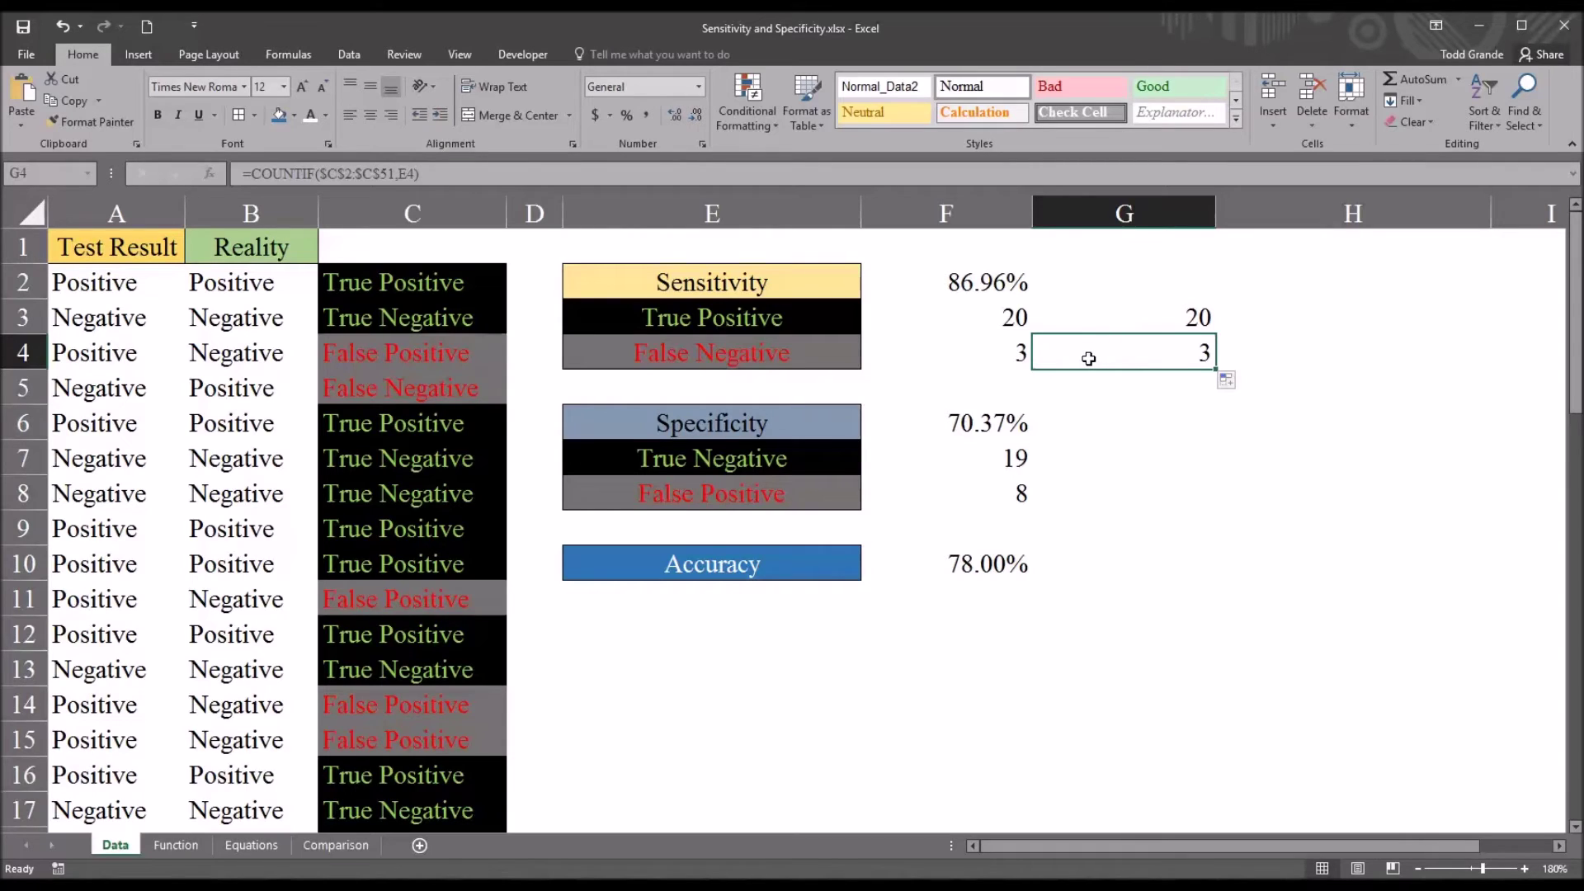
pyautogui.click(1135, 317)
pyautogui.click(1135, 350)
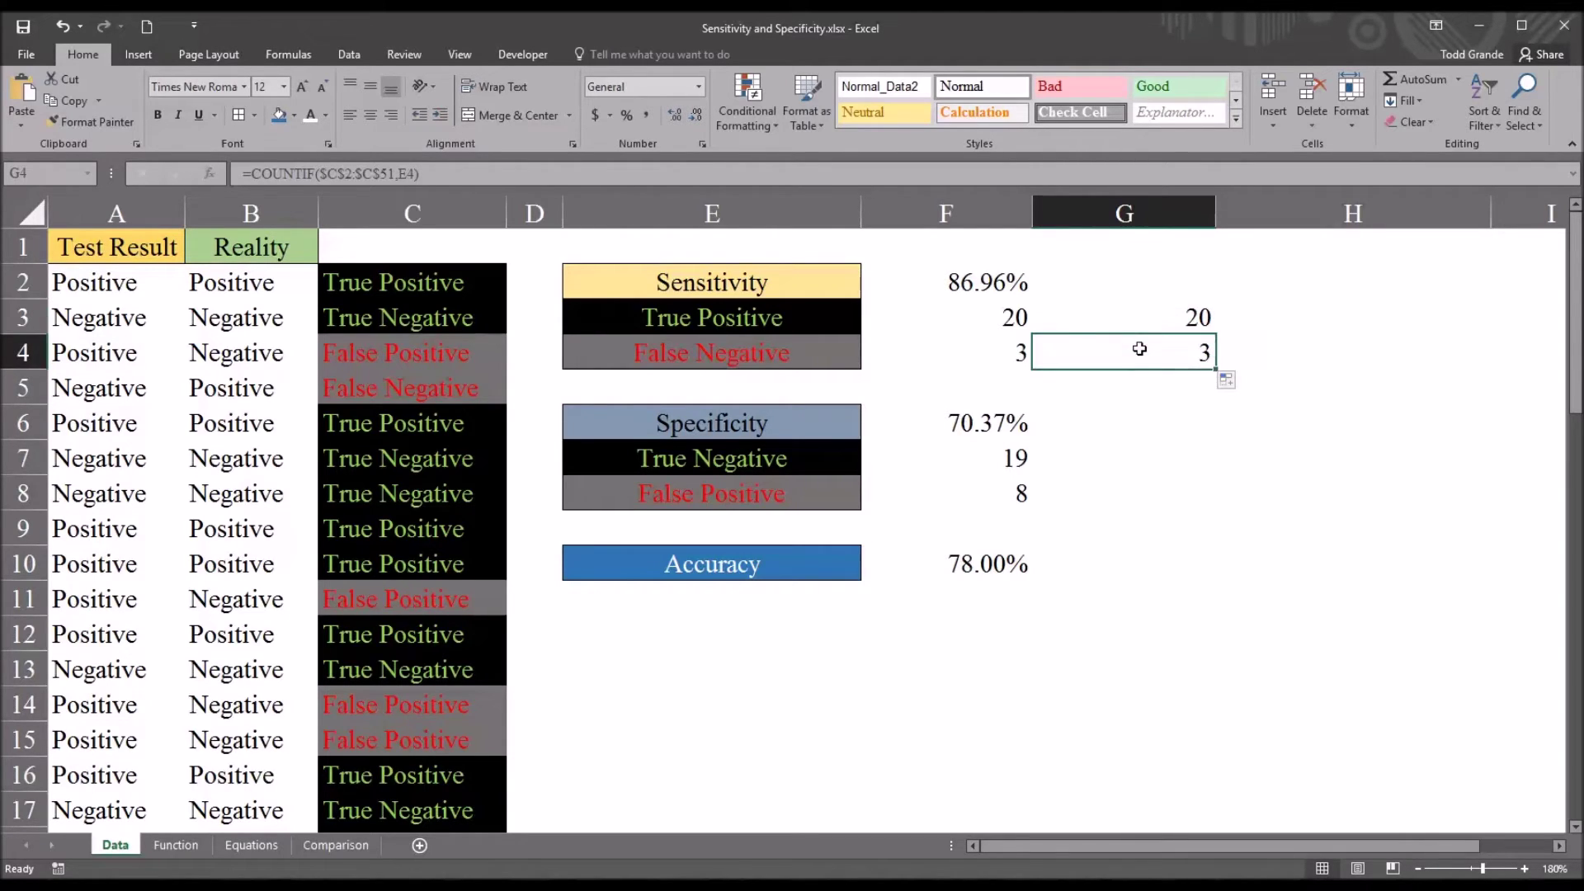
pyautogui.click(828, 330)
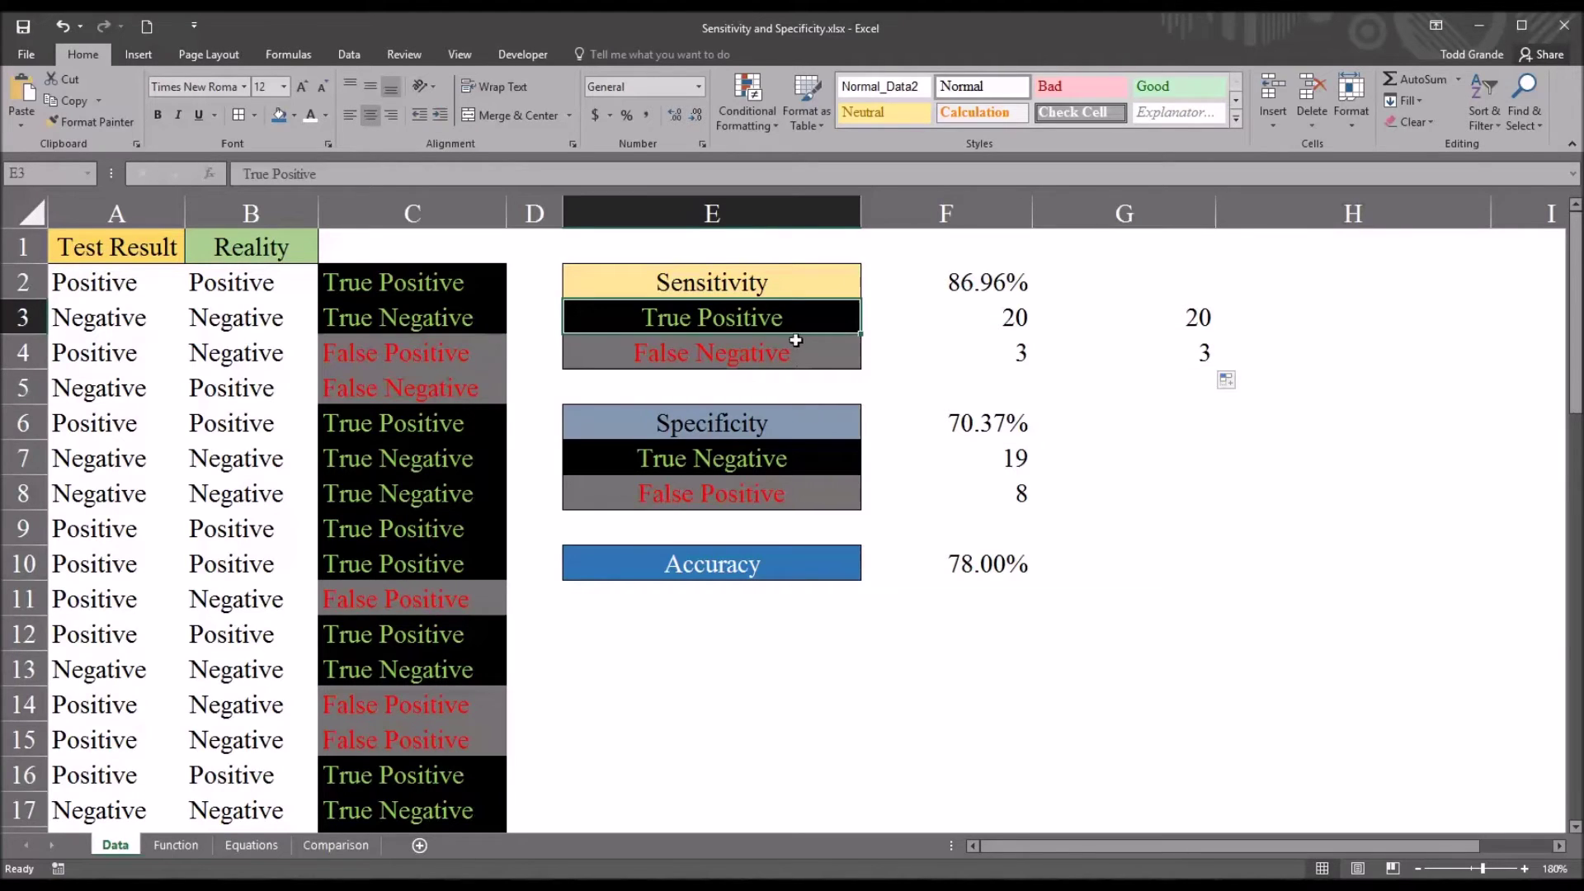
pyautogui.click(1140, 326)
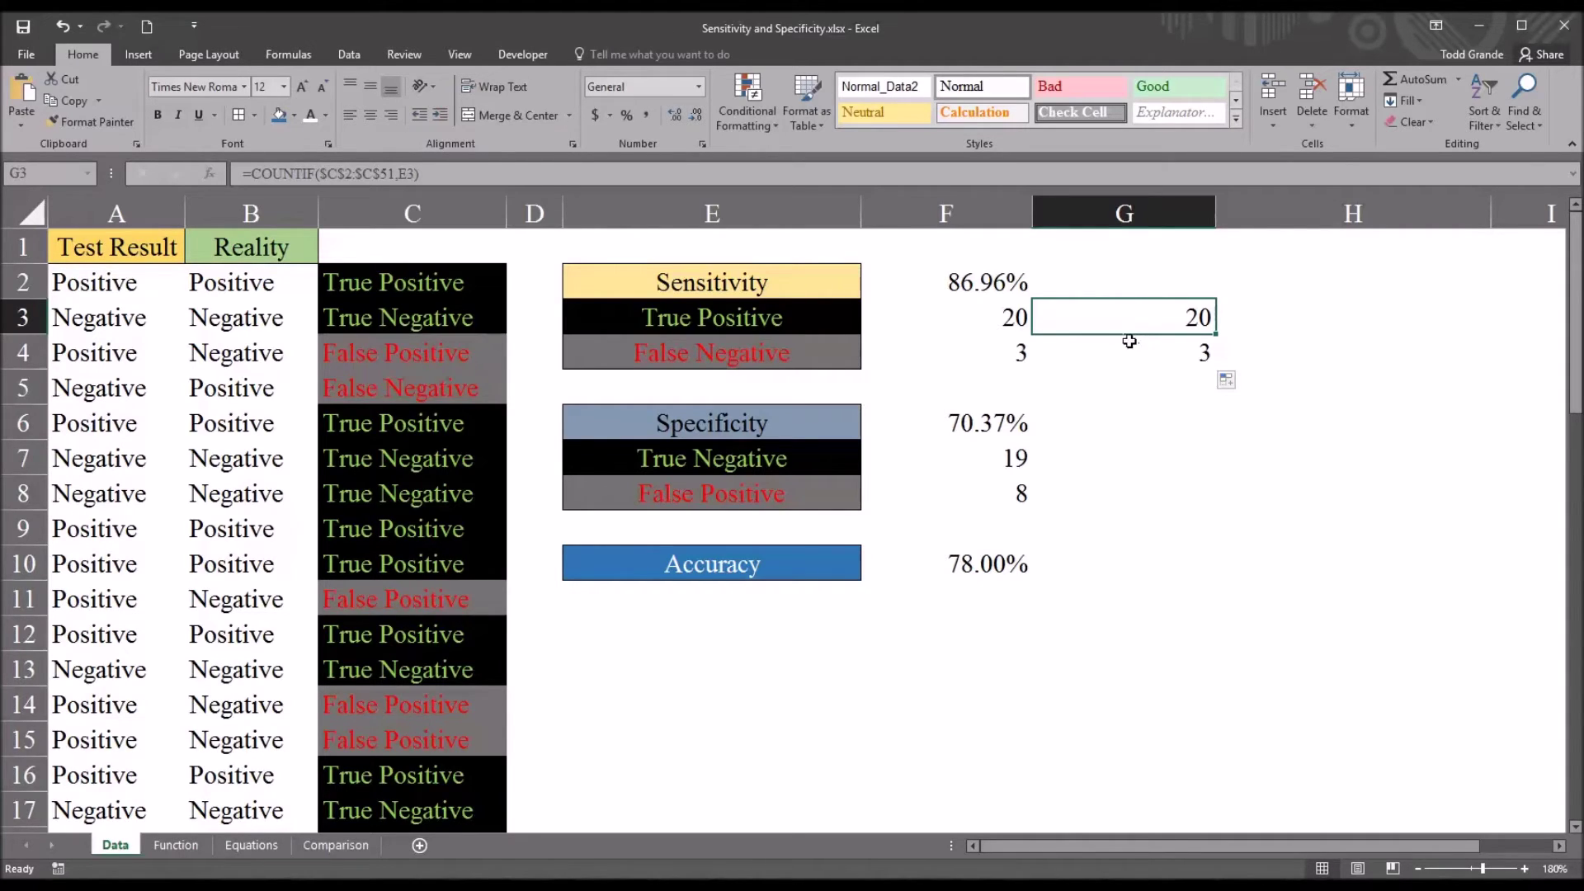
pyautogui.click(1136, 353)
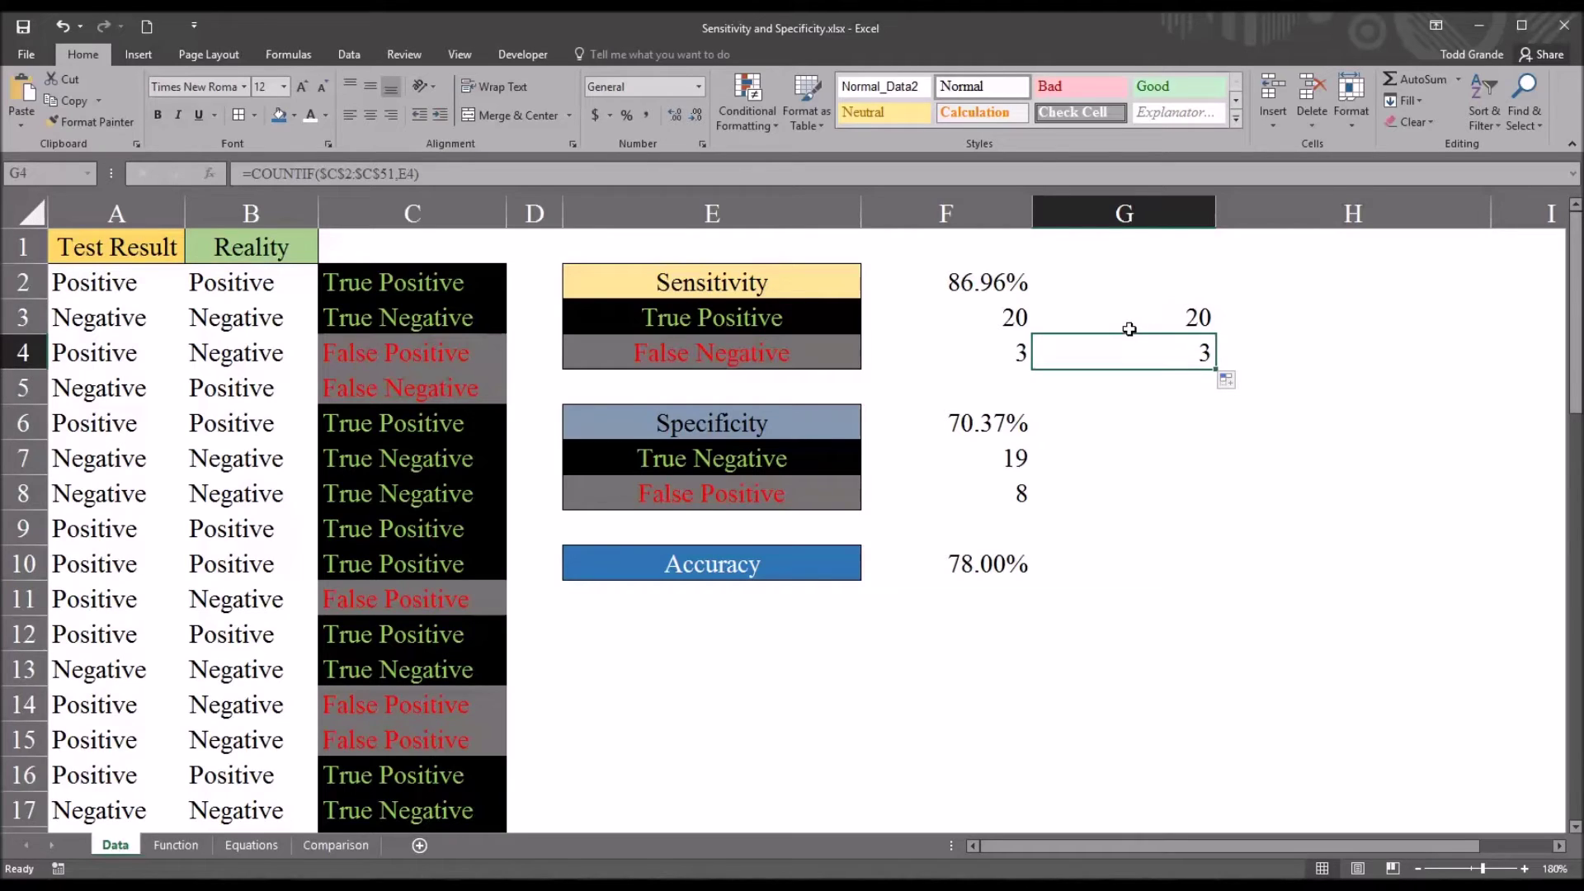
pyautogui.press('Up')
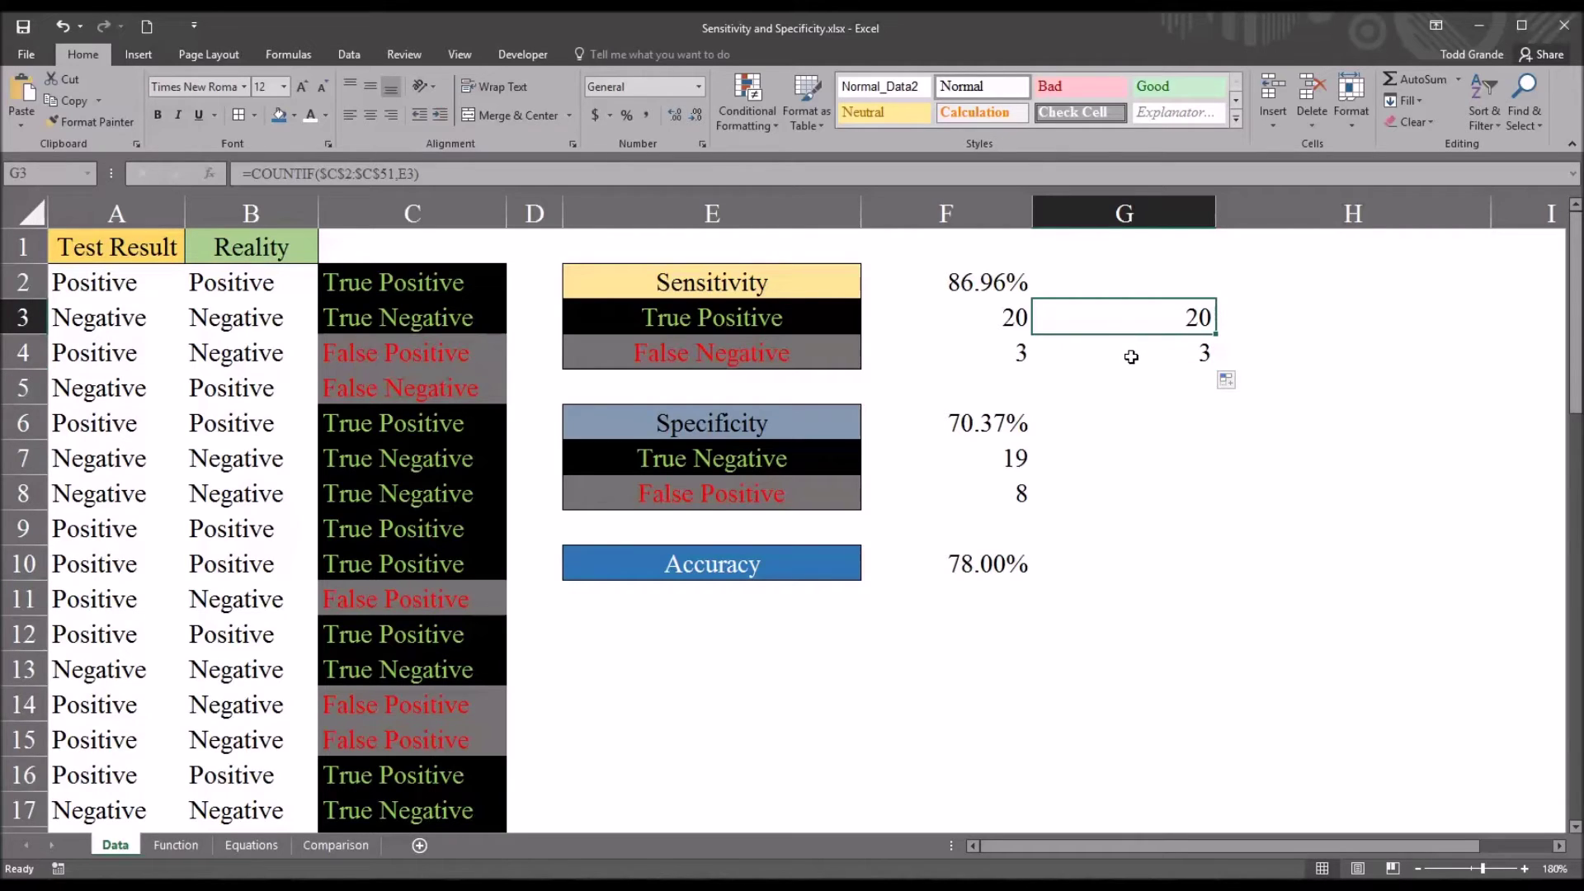
pyautogui.click(1131, 355)
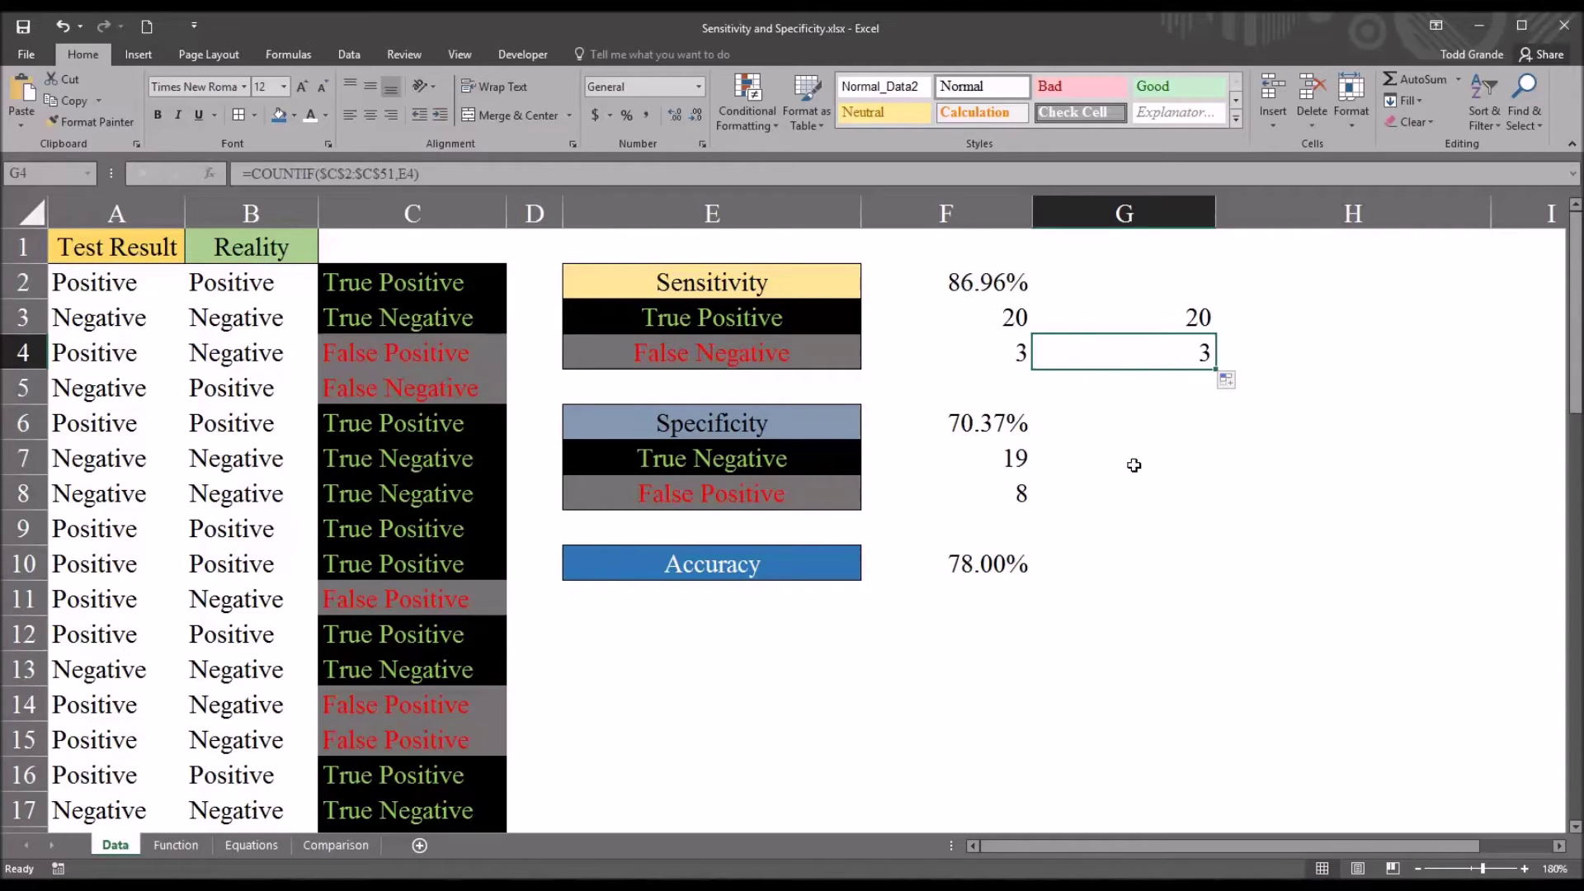
# - Copy the COUNTIF formula into G7 and fill it down to G8, then compare both formulas
pyautogui.hotkey('ctrl', 'c')
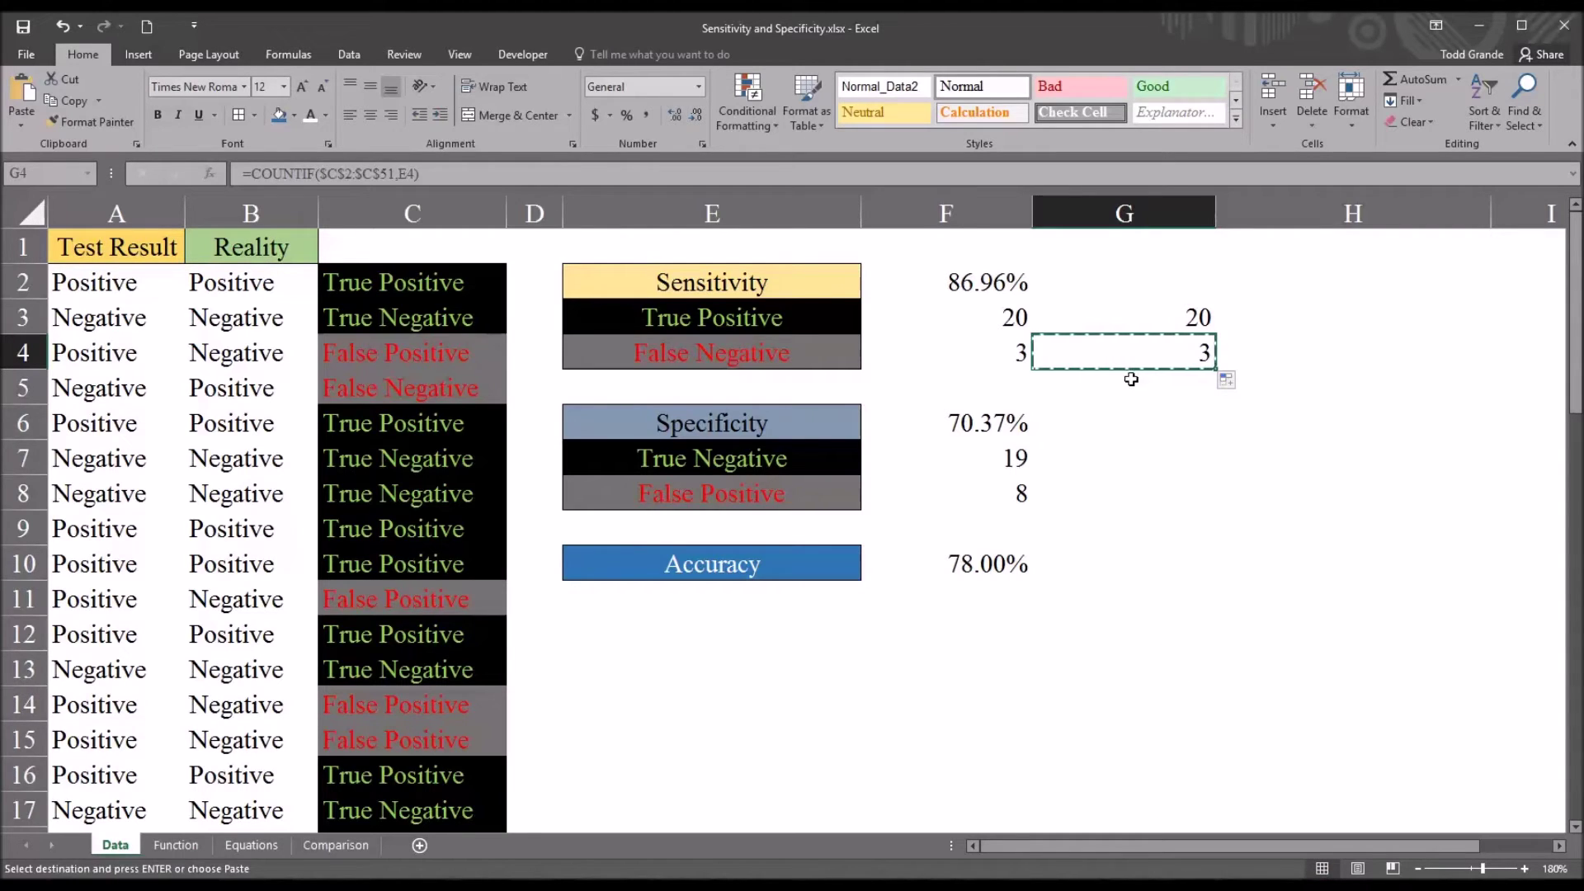
pyautogui.click(1111, 454)
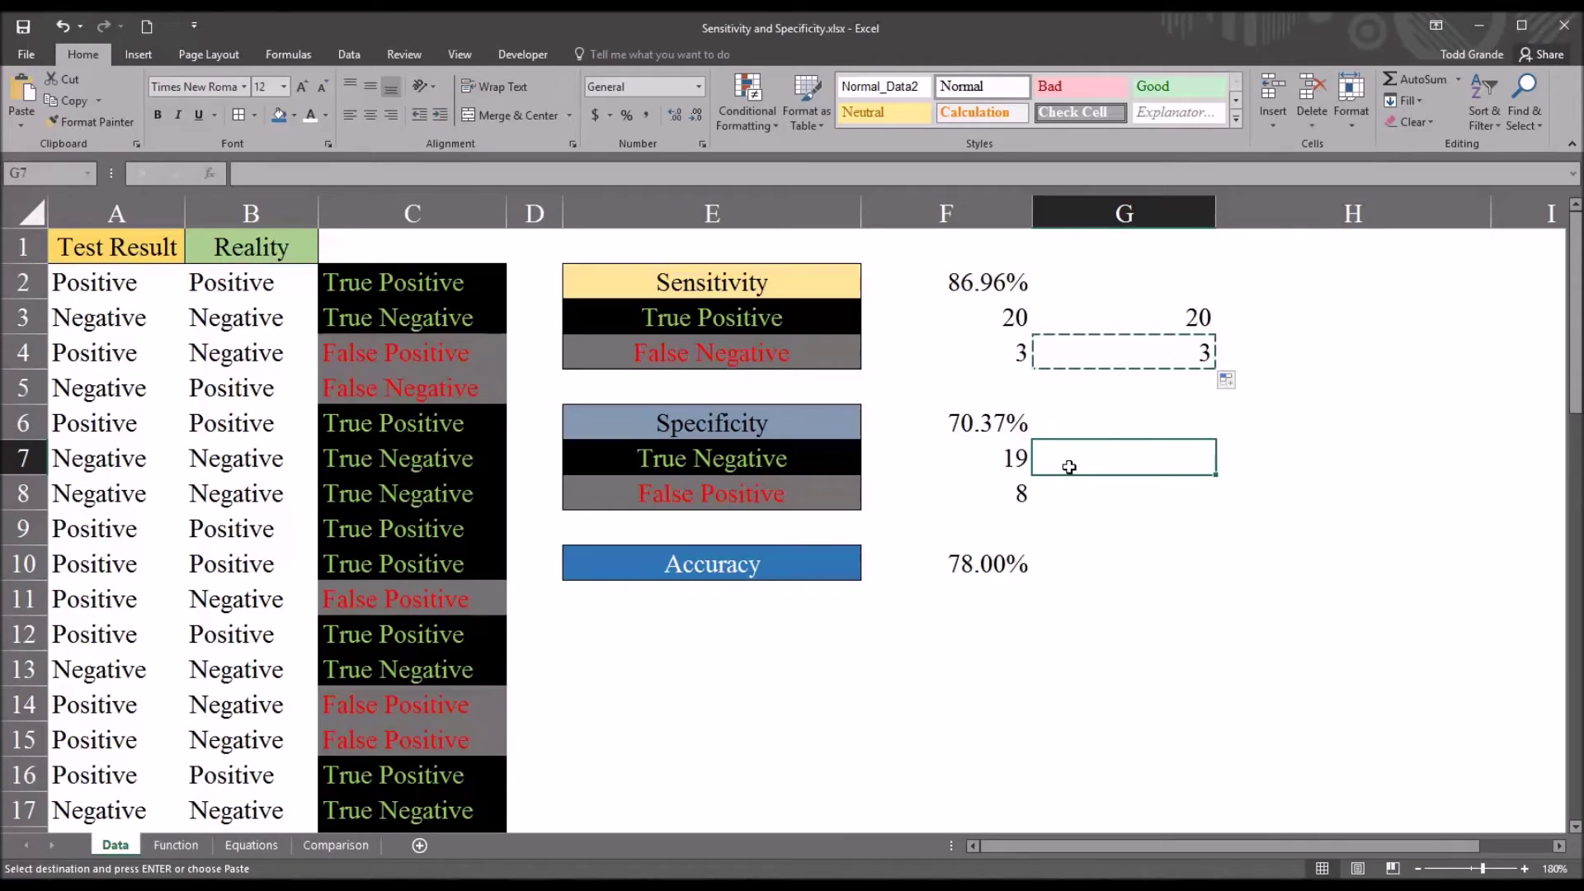
pyautogui.hotkey('ctrl', 'v')
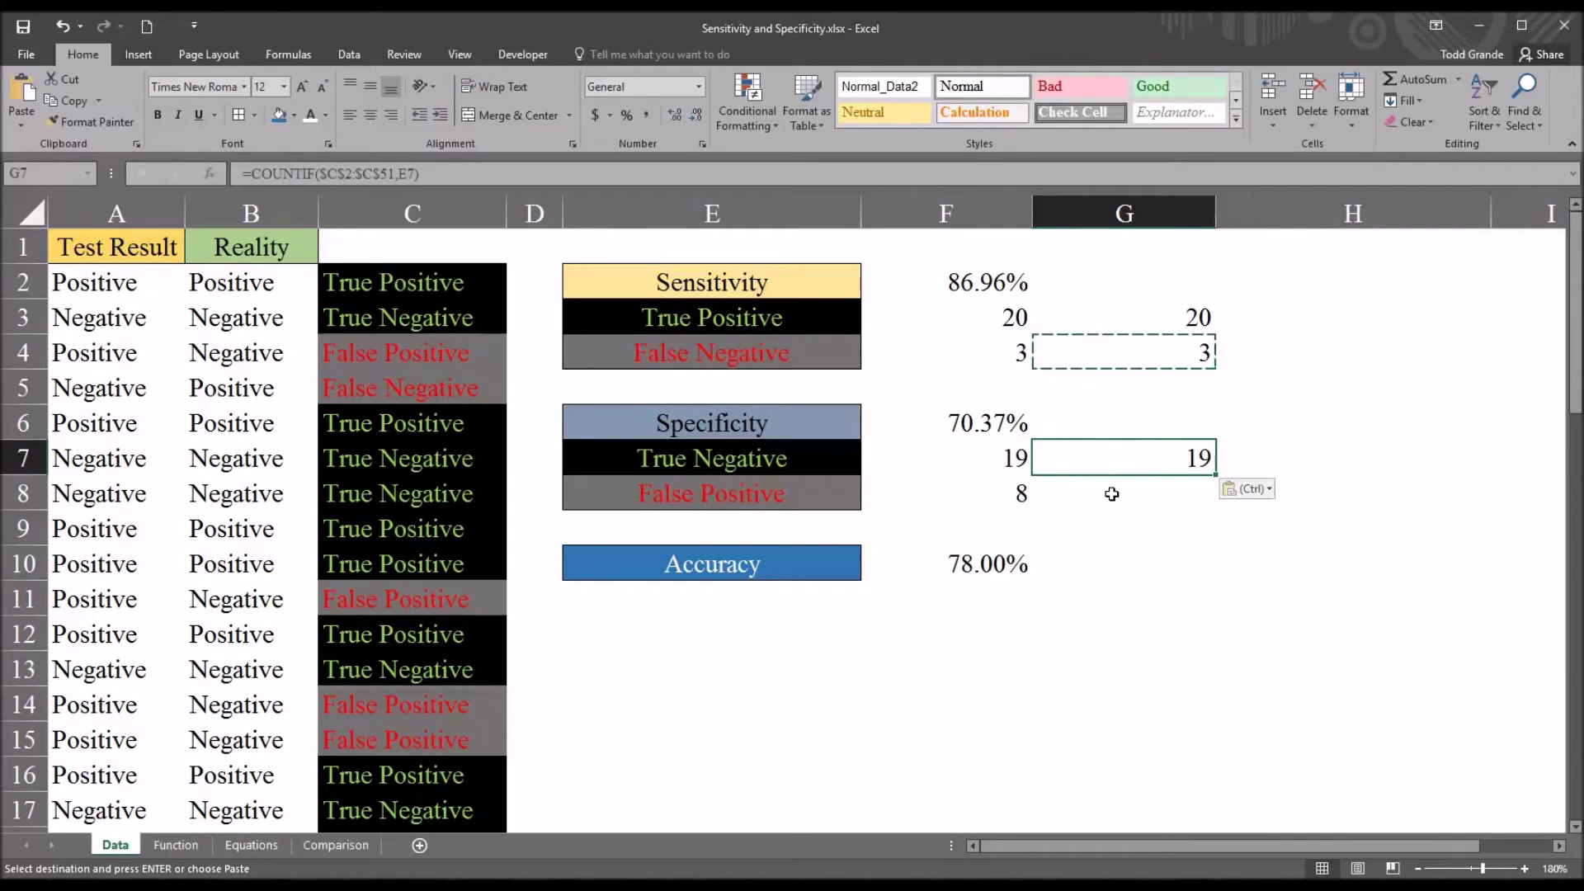
pyautogui.moveTo(1221, 476); pyautogui.dragTo(1210, 500)
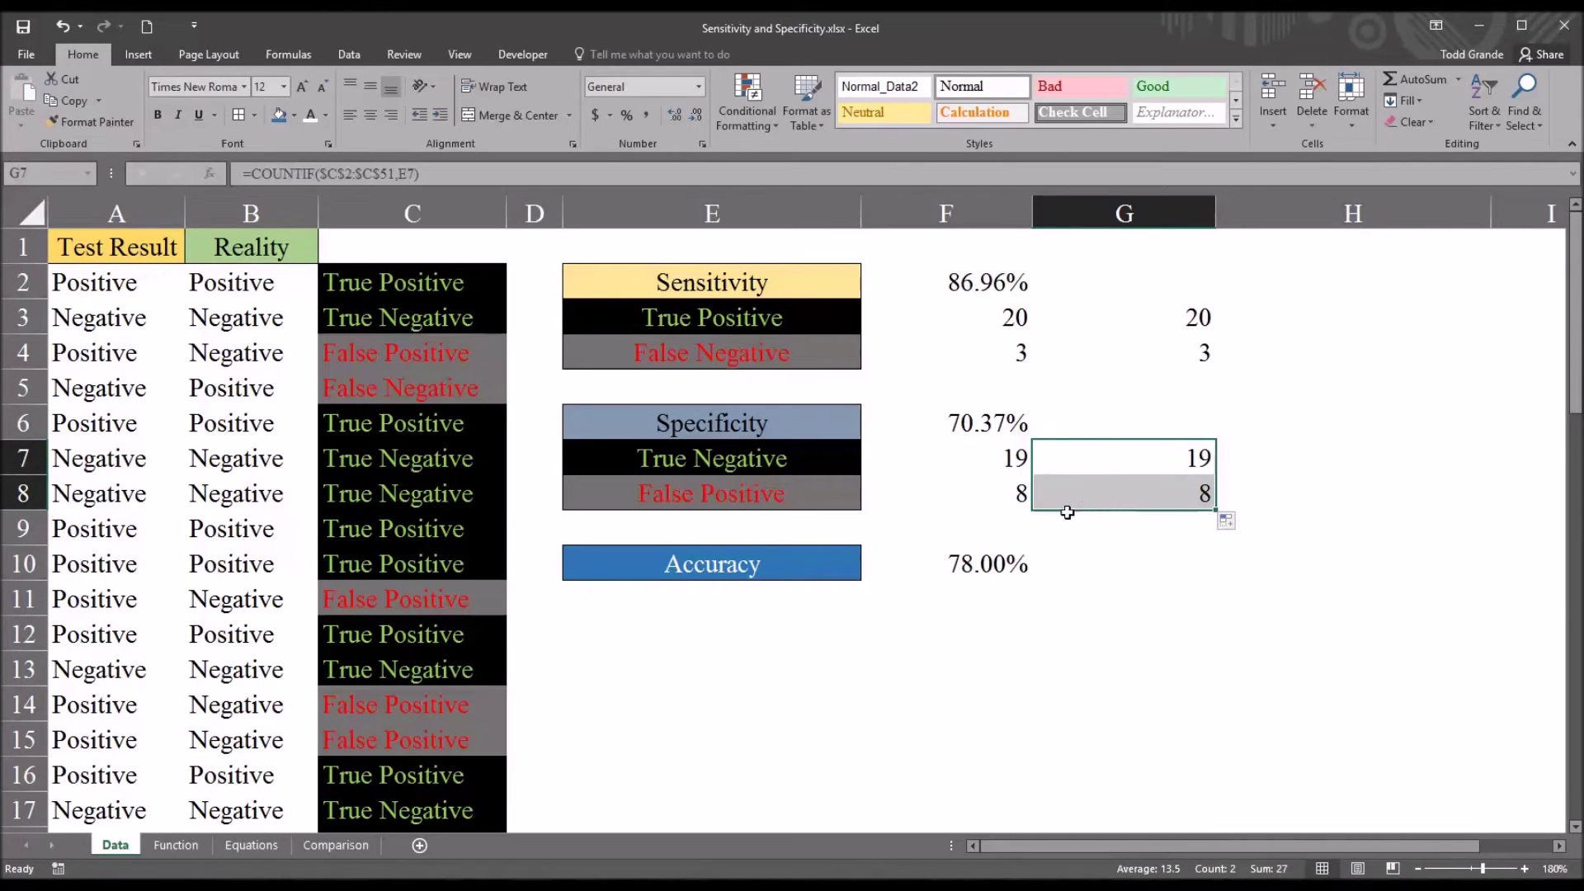
pyautogui.click(1072, 471)
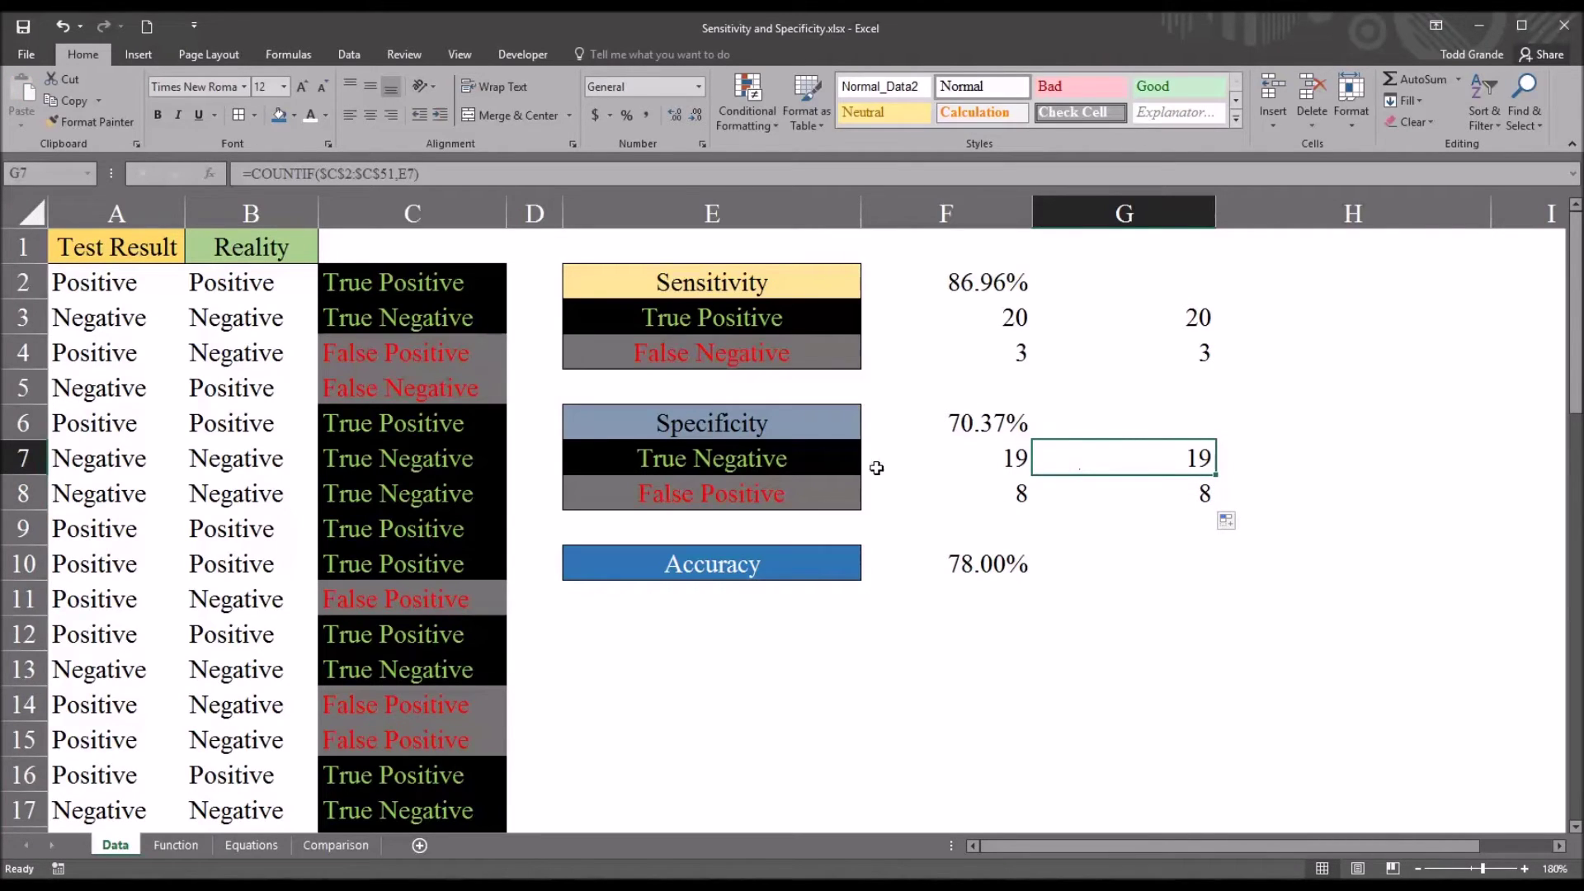
pyautogui.click(1069, 495)
pyautogui.click(1078, 460)
pyautogui.click(1082, 492)
pyautogui.click(1084, 464)
# - Clear the COUNTIF check values from G7:G8 and G3:G4
pyautogui.keyDown('shift'); pyautogui.click(1097, 493); pyautogui.keyUp('shift')
pyautogui.press('Delete')
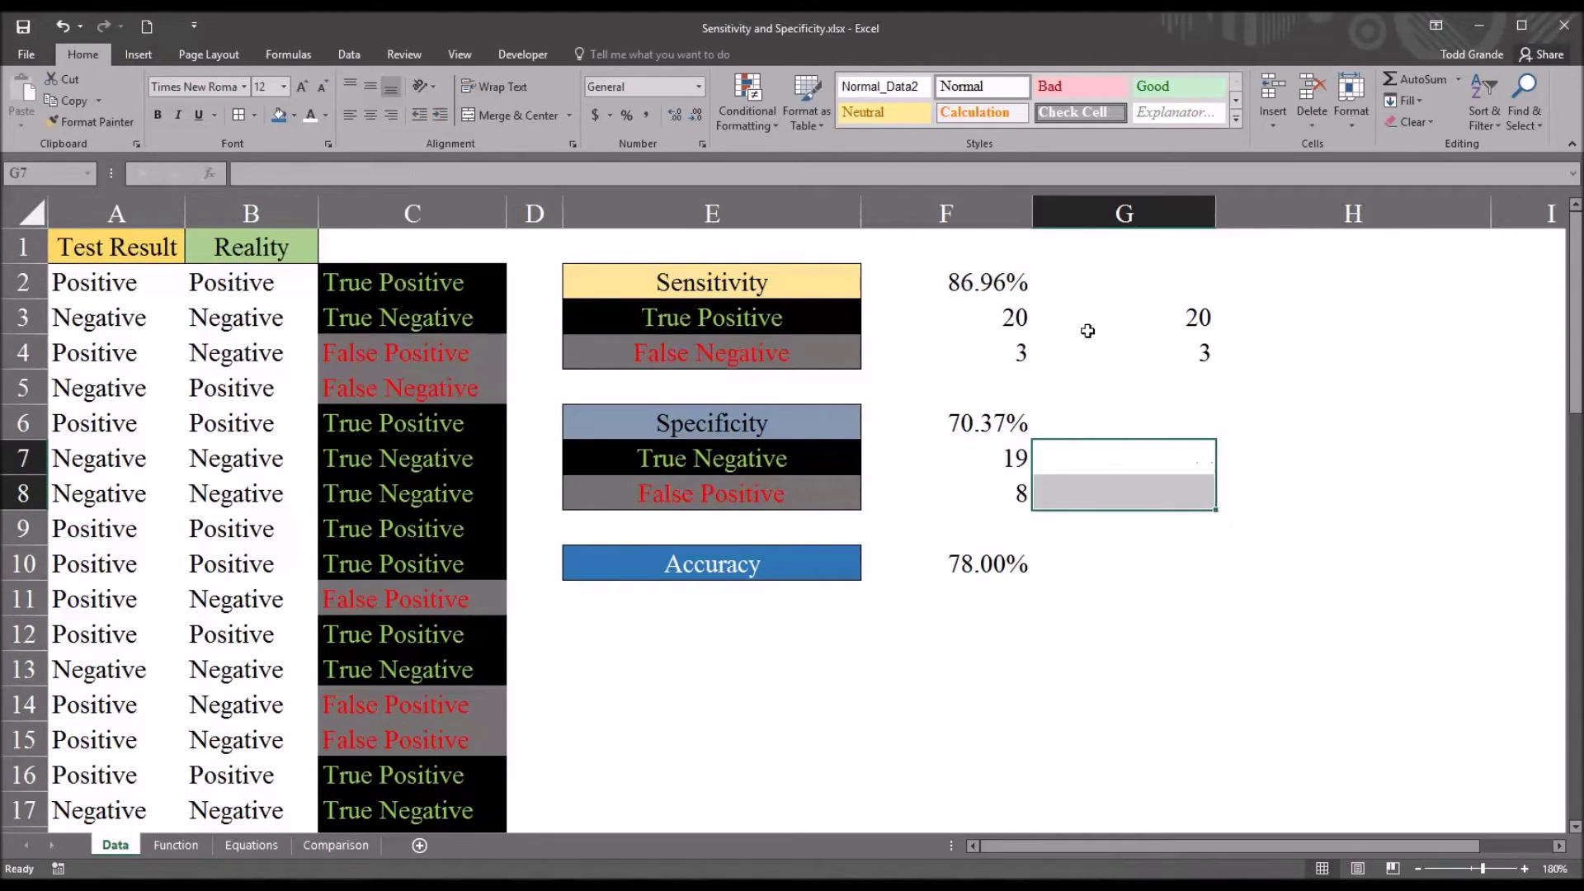
pyautogui.moveTo(1086, 330); pyautogui.dragTo(1086, 351)
pyautogui.press('Delete')
pyautogui.click(1074, 287)
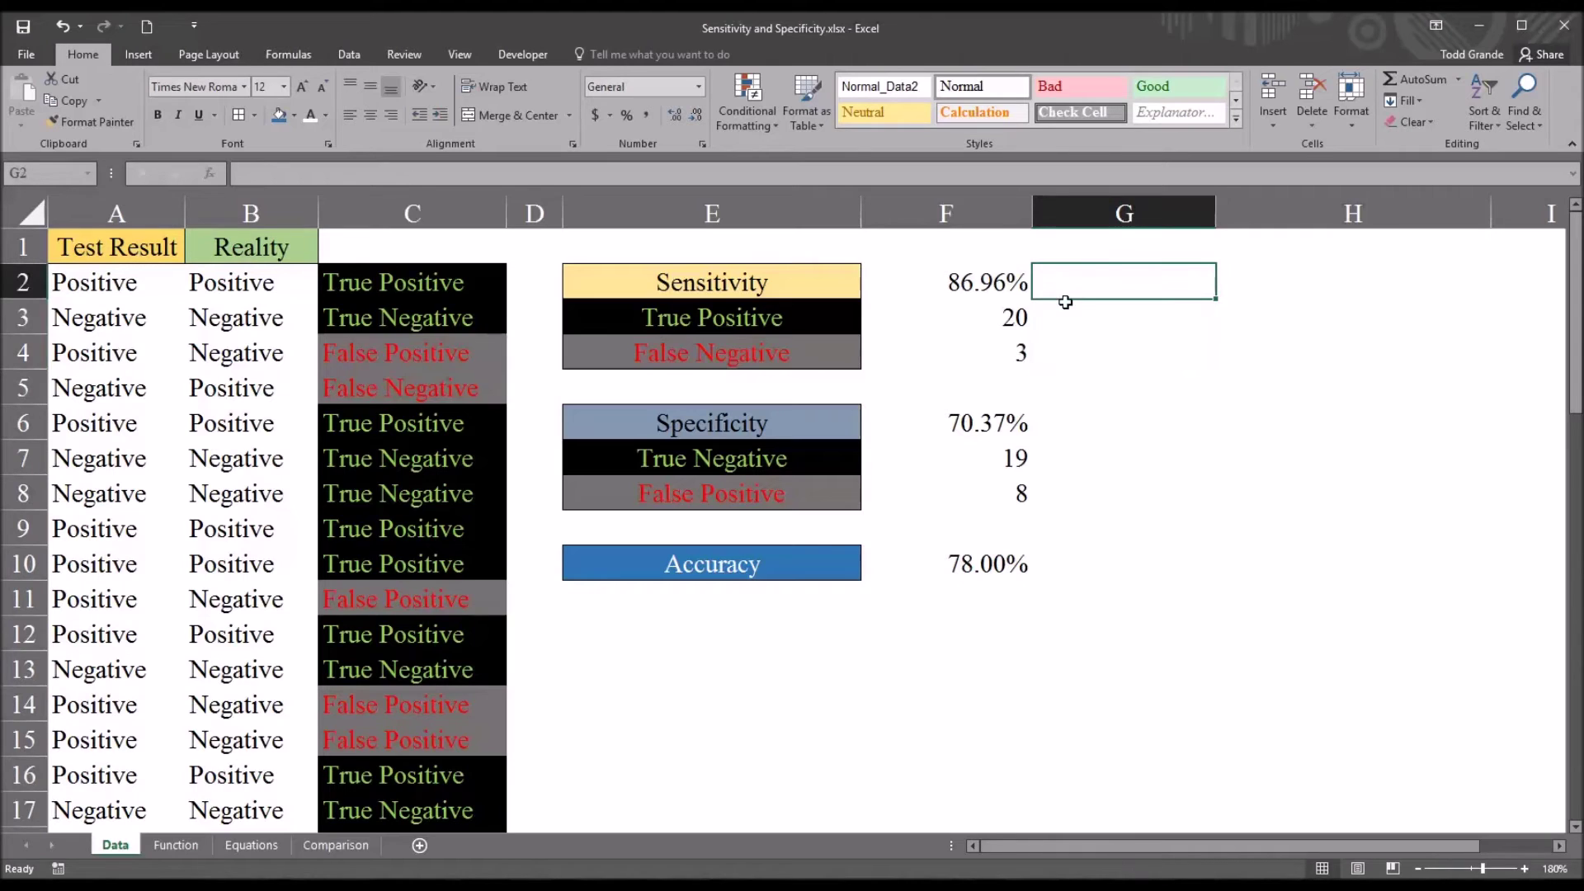
# - Return to the Data sheet and review the Sensitivity formula in F2
pyautogui.click(252, 845)
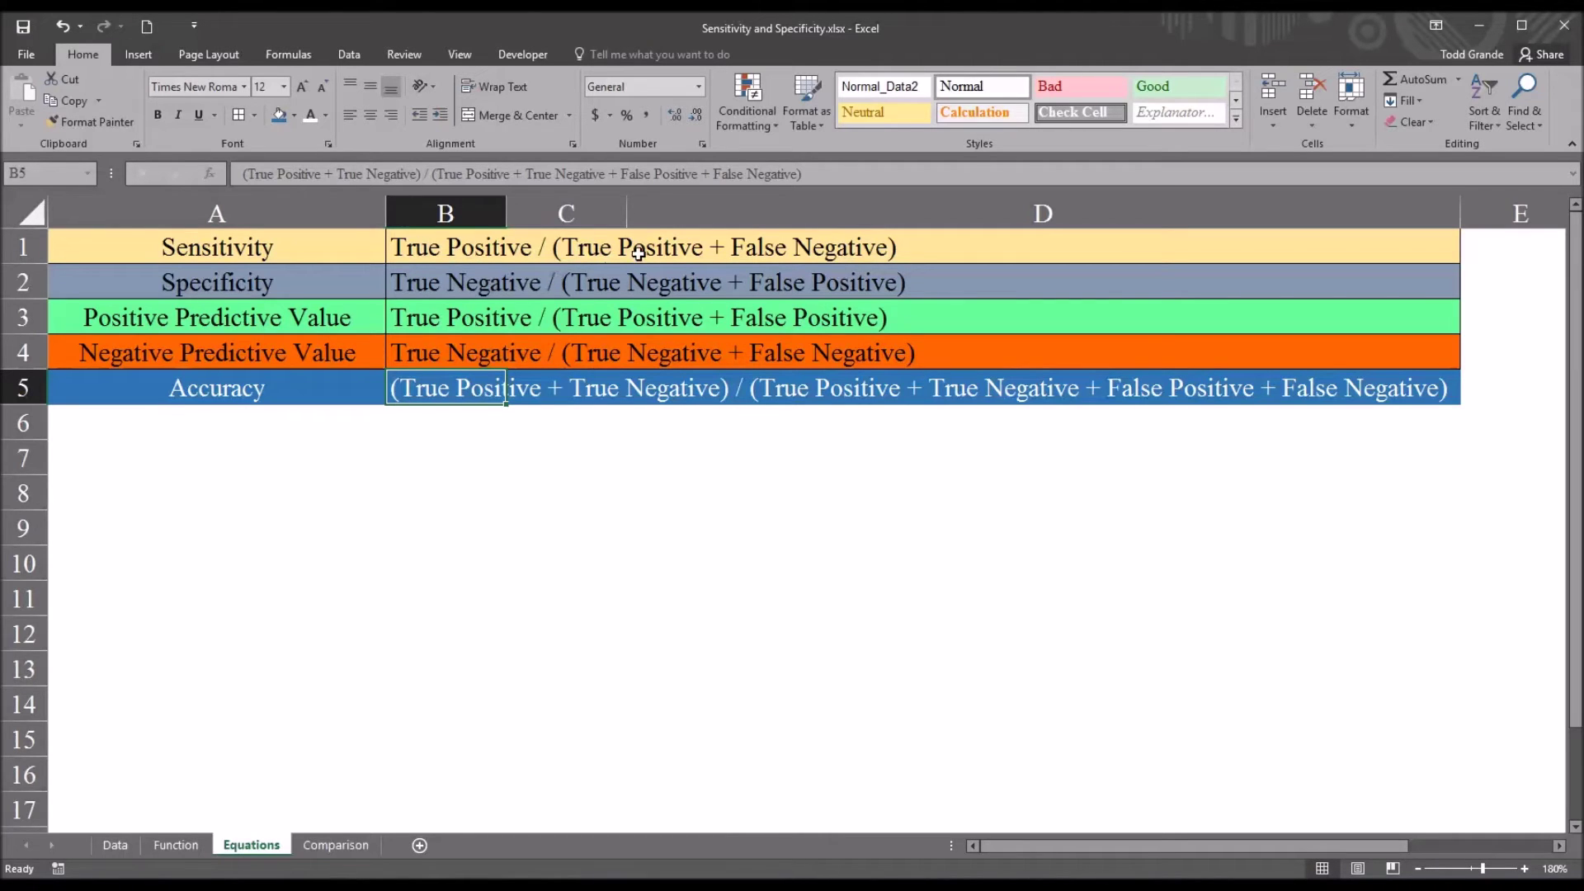
pyautogui.click(116, 845)
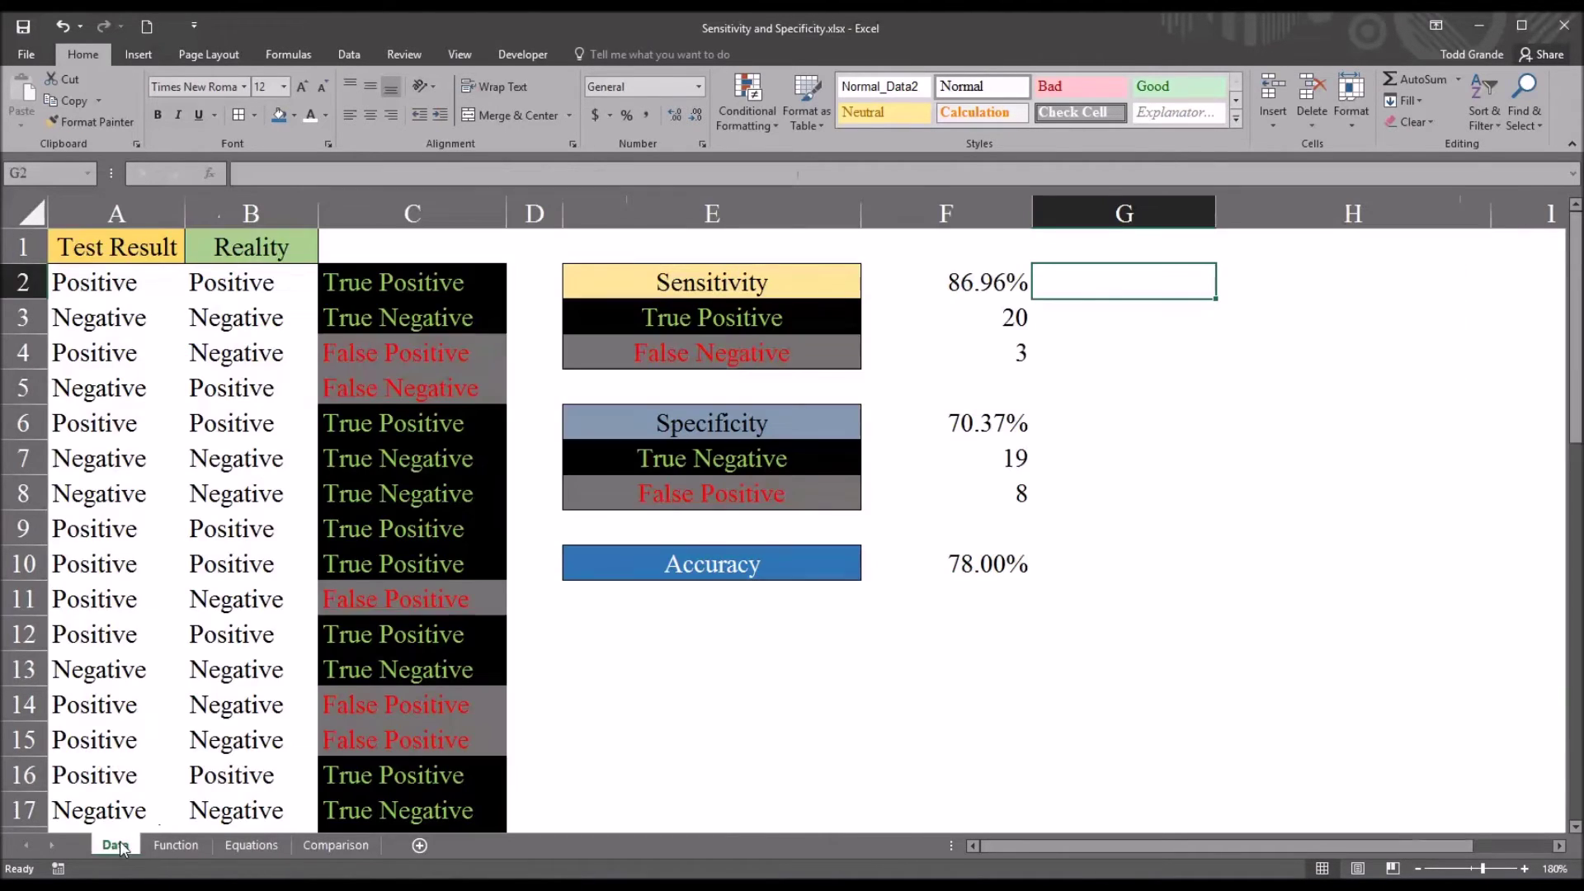
pyautogui.click(939, 283)
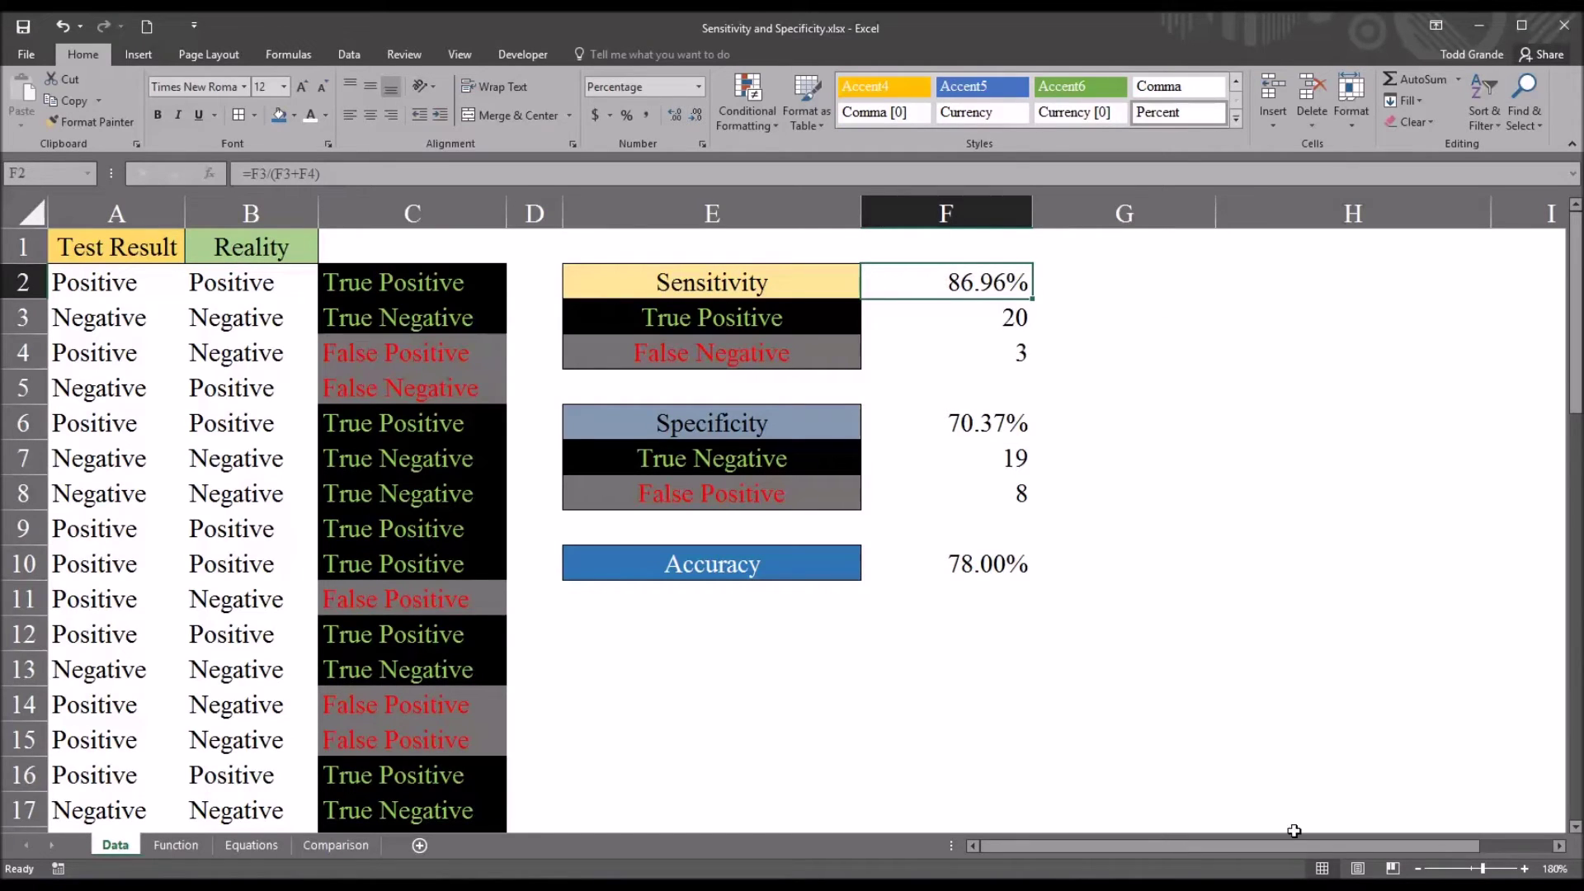
# - Enter =F3/(F3+F4) in G2 to recompute sensitivity
pyautogui.click(1109, 281)
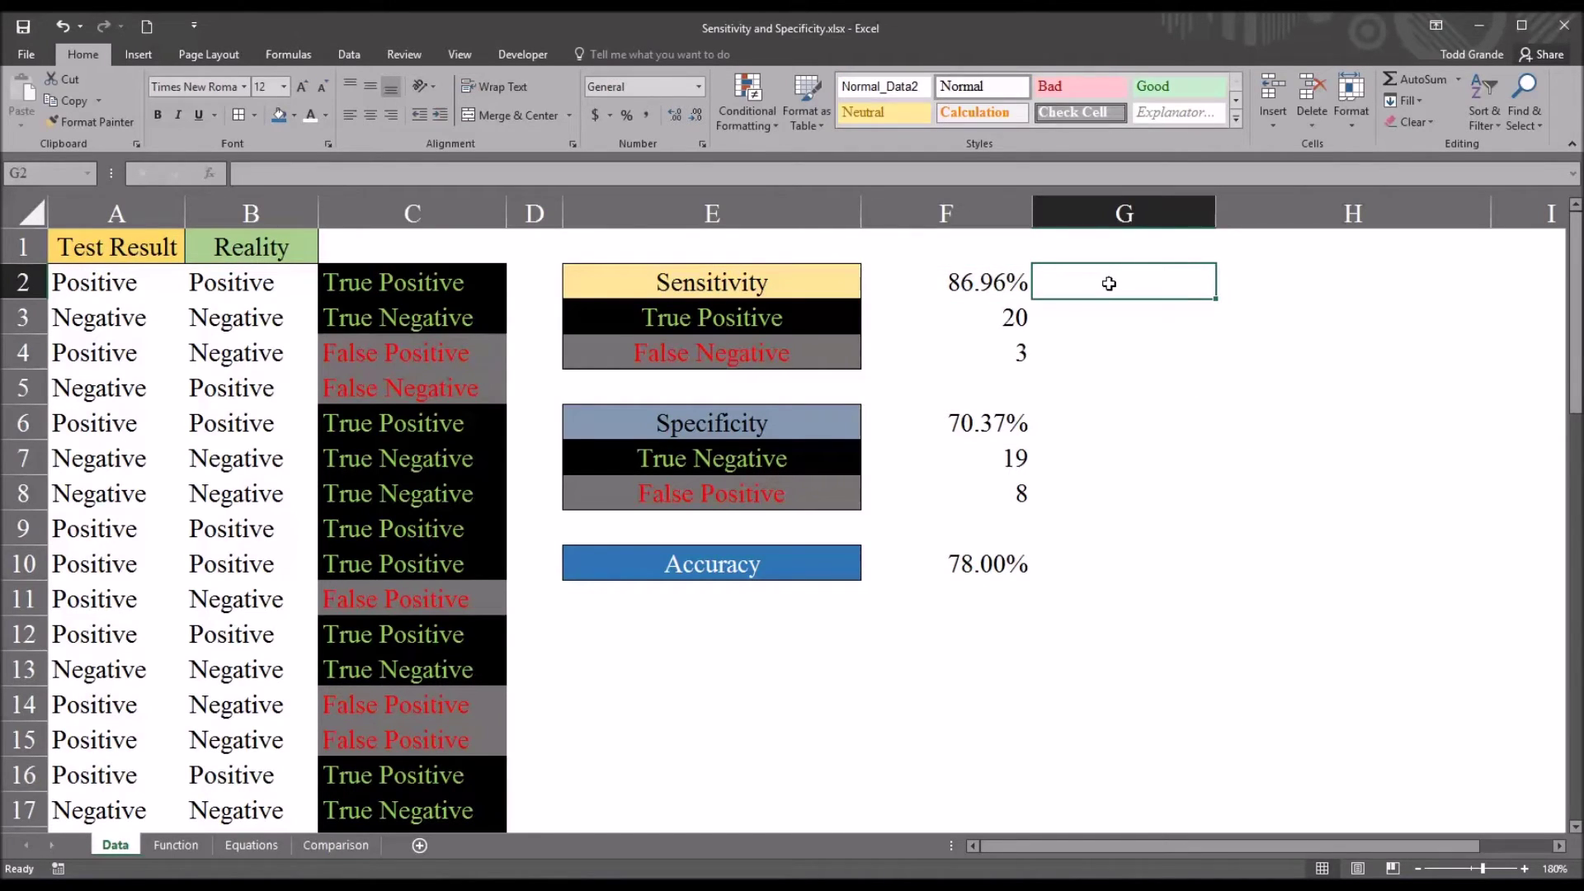
pyautogui.write('=')
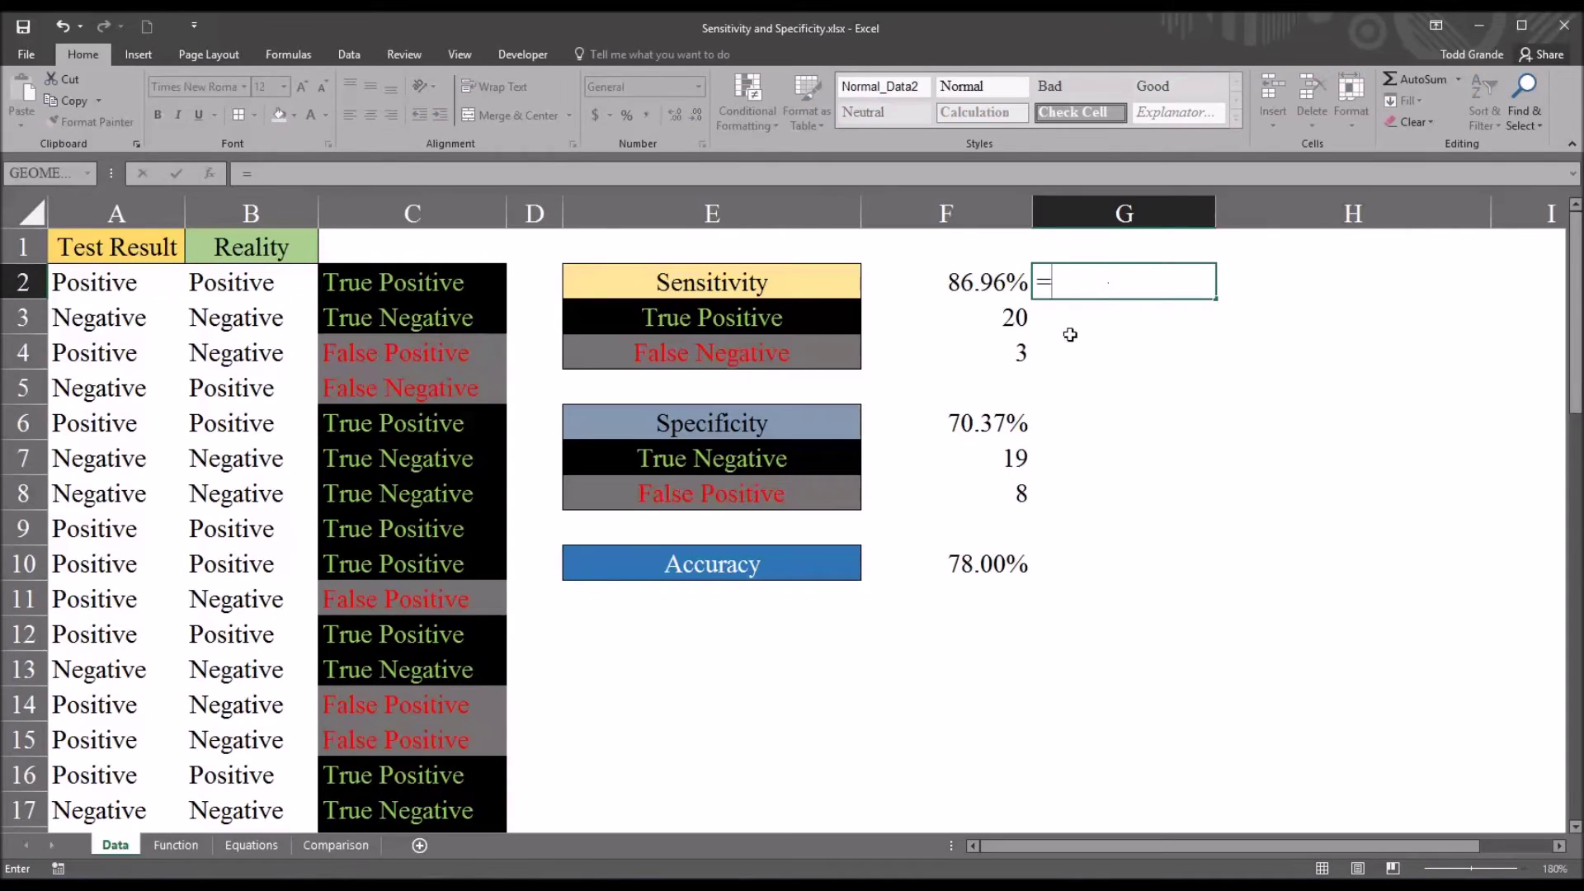
pyautogui.click(930, 320)
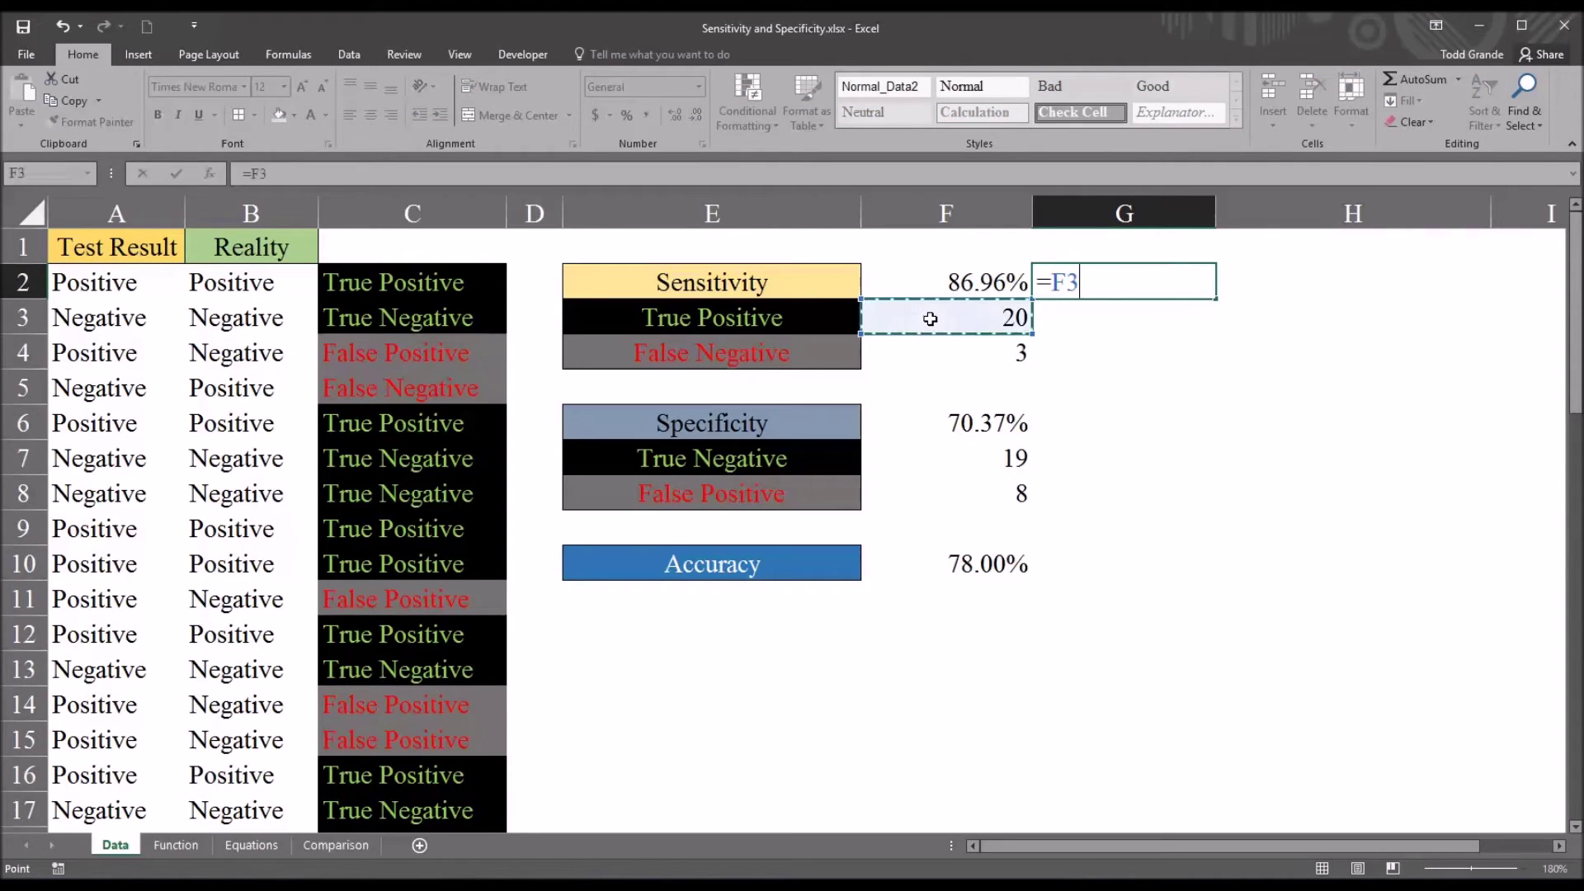
pyautogui.write('/')
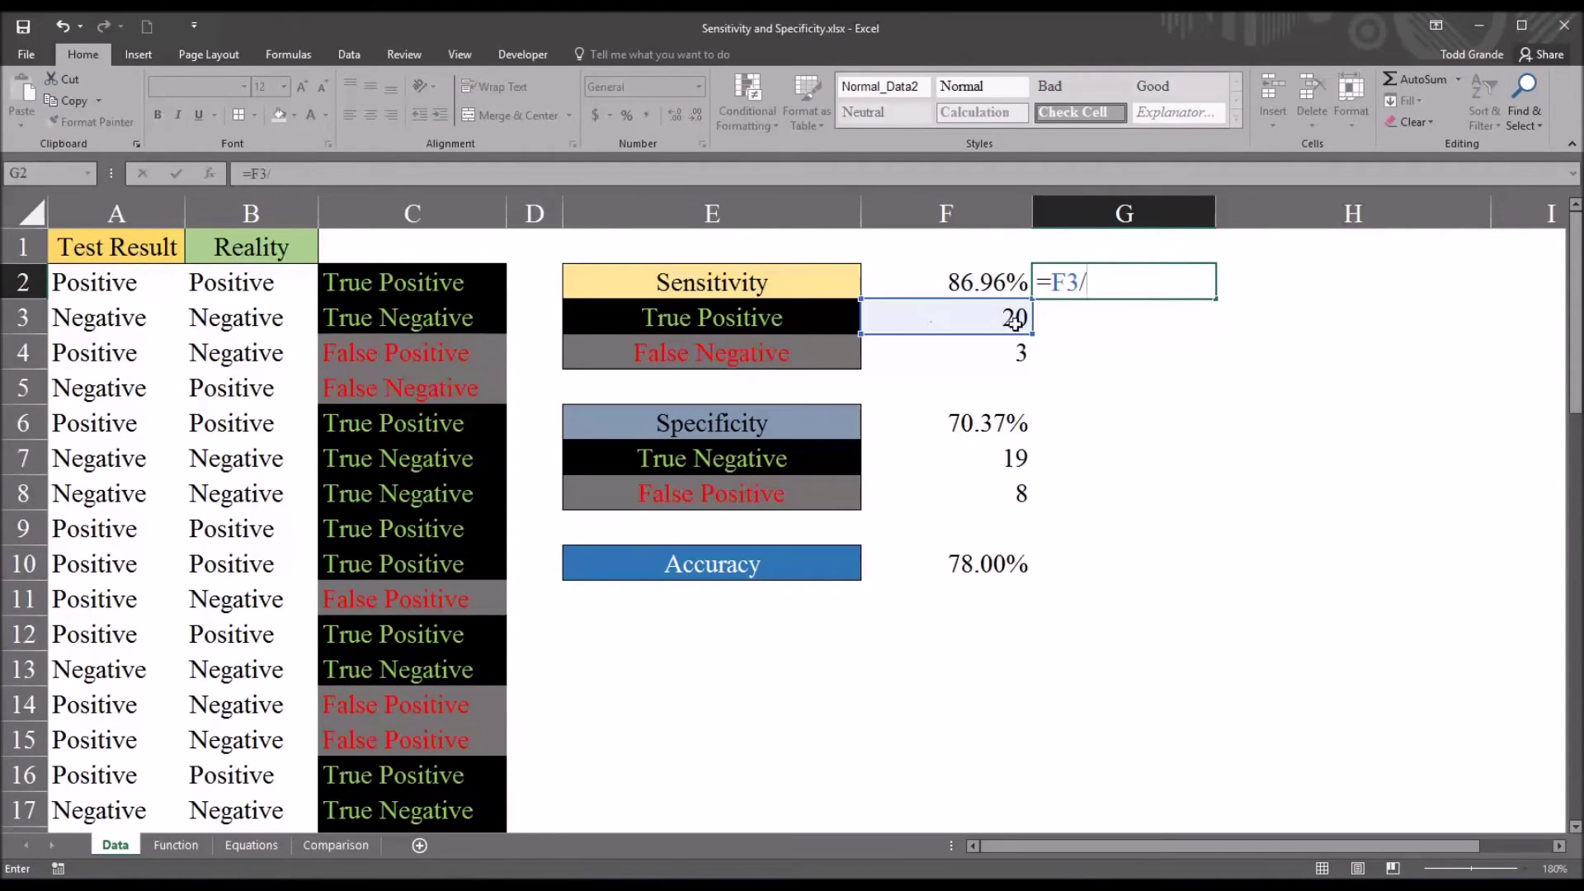
pyautogui.write('(')
pyautogui.click(948, 322)
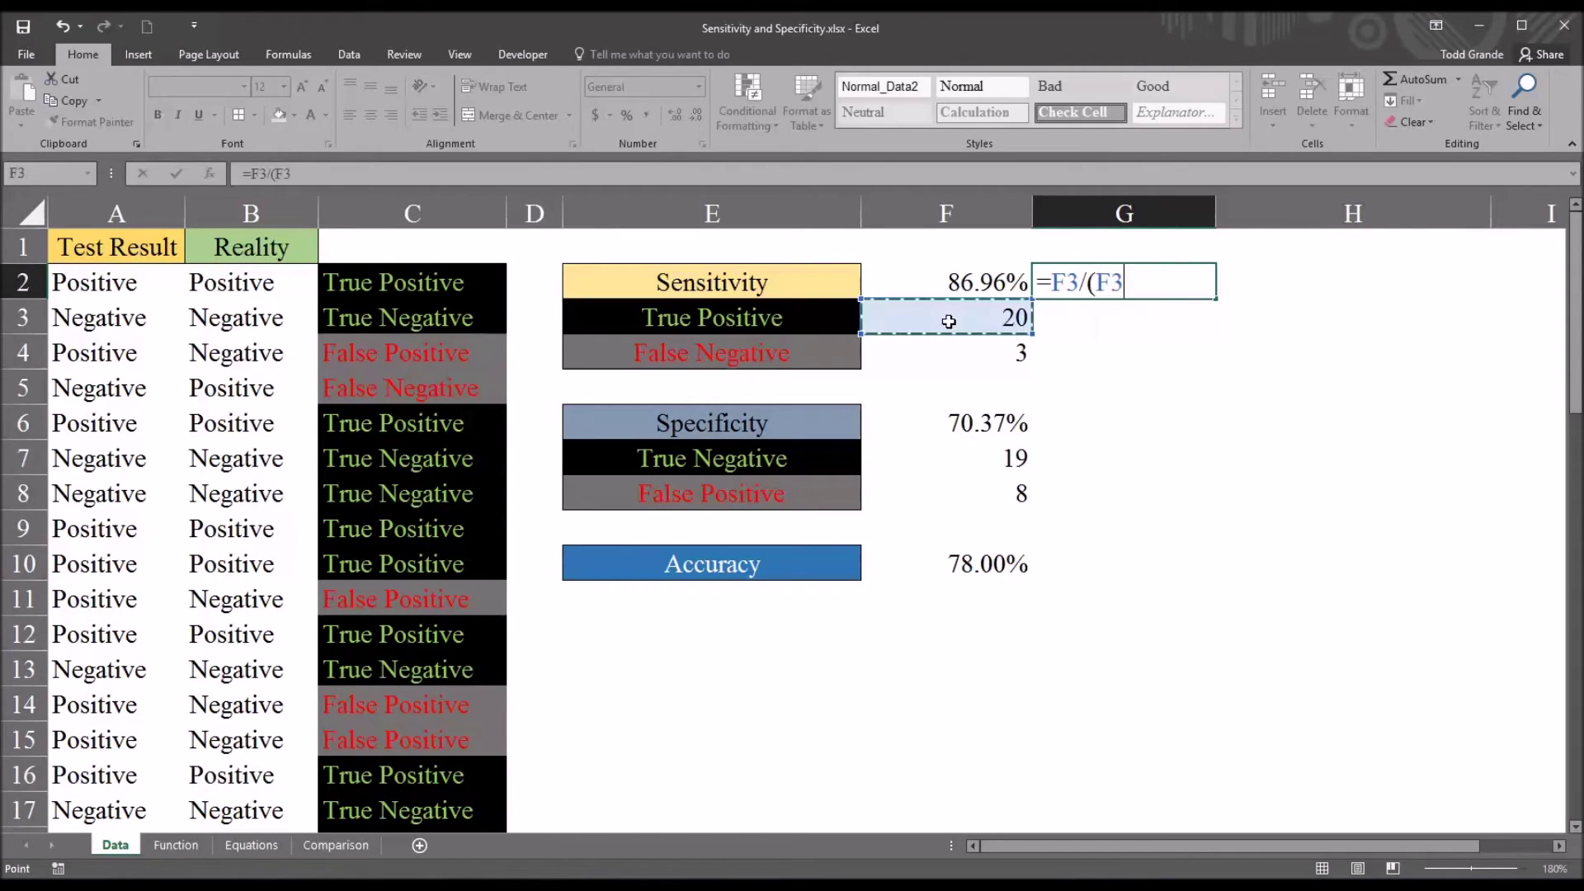
pyautogui.write('+')
pyautogui.click(905, 355)
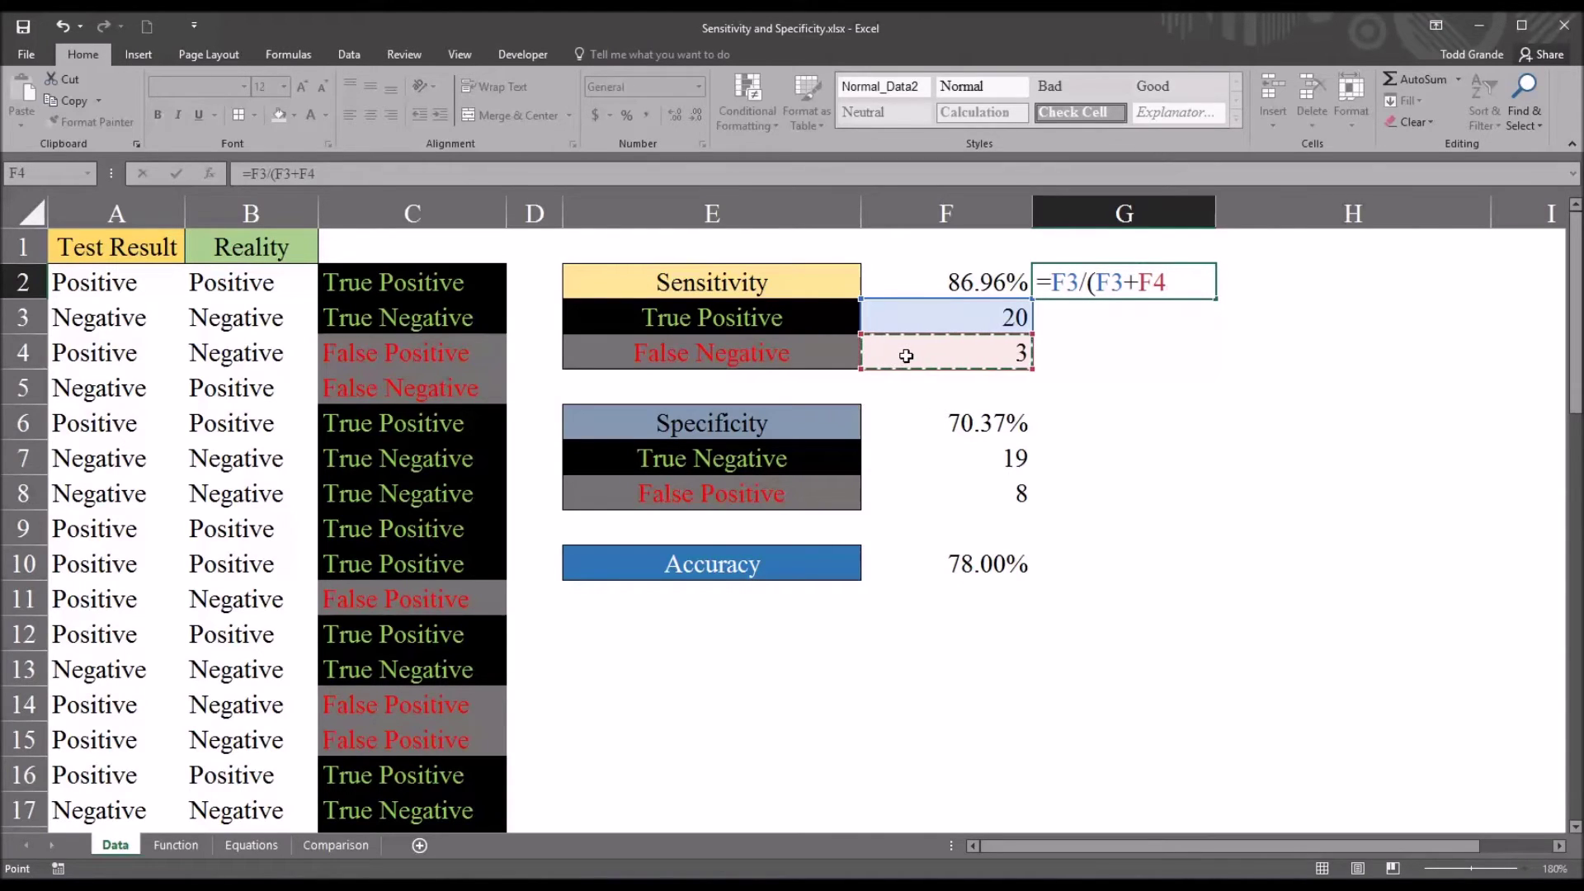
pyautogui.write(')')
pyautogui.press('Return')
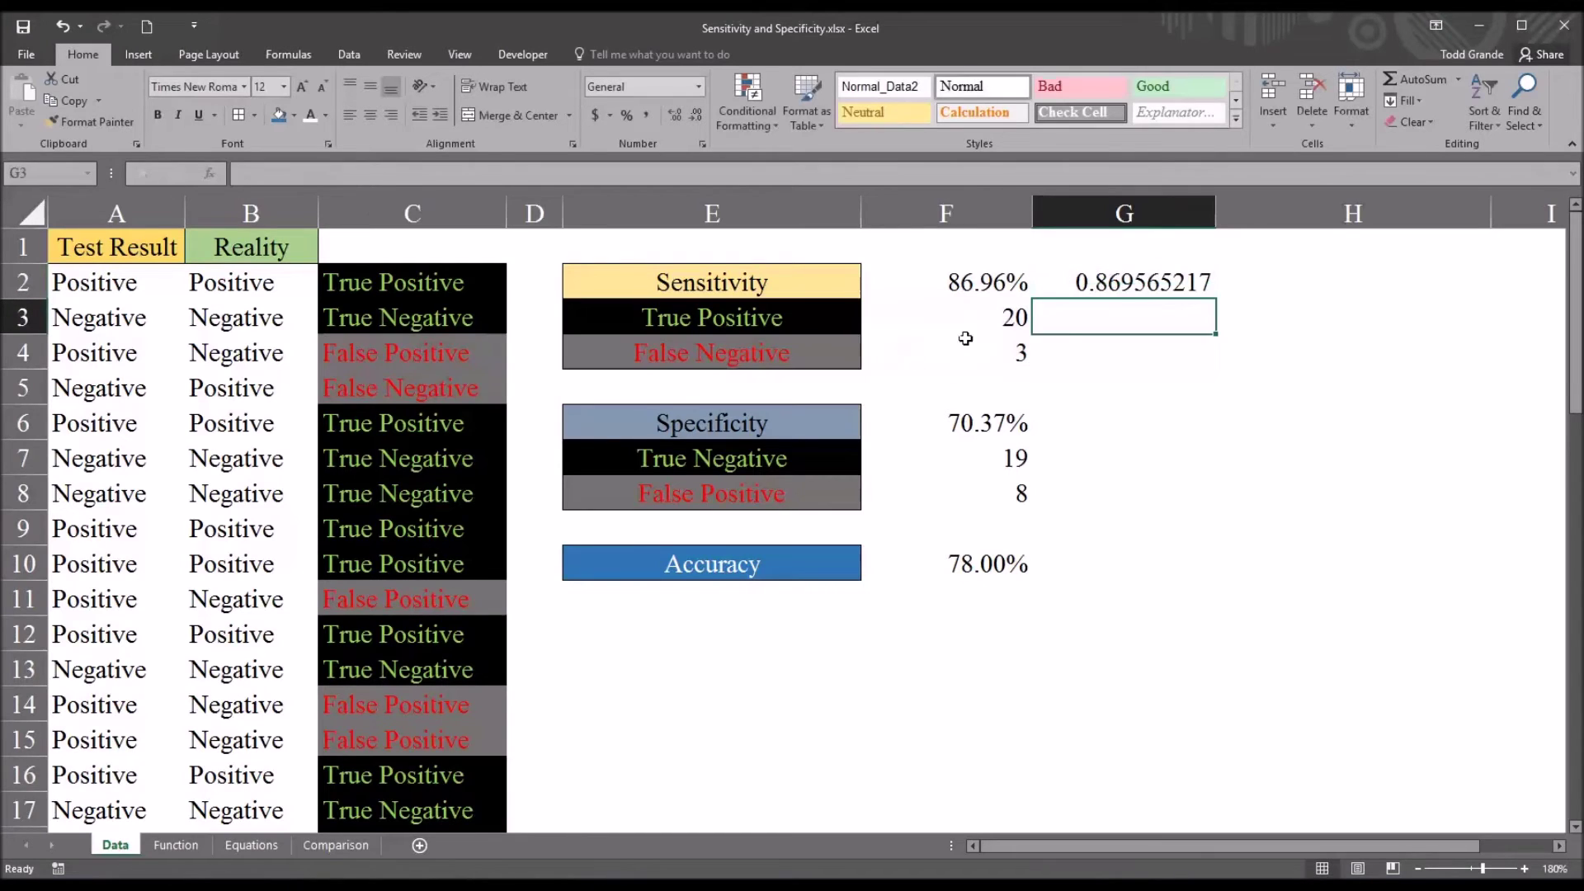
# - Format G2 as a percentage with two decimals (86.96%), then review the F6 Specificity formula
pyautogui.click(1083, 285)
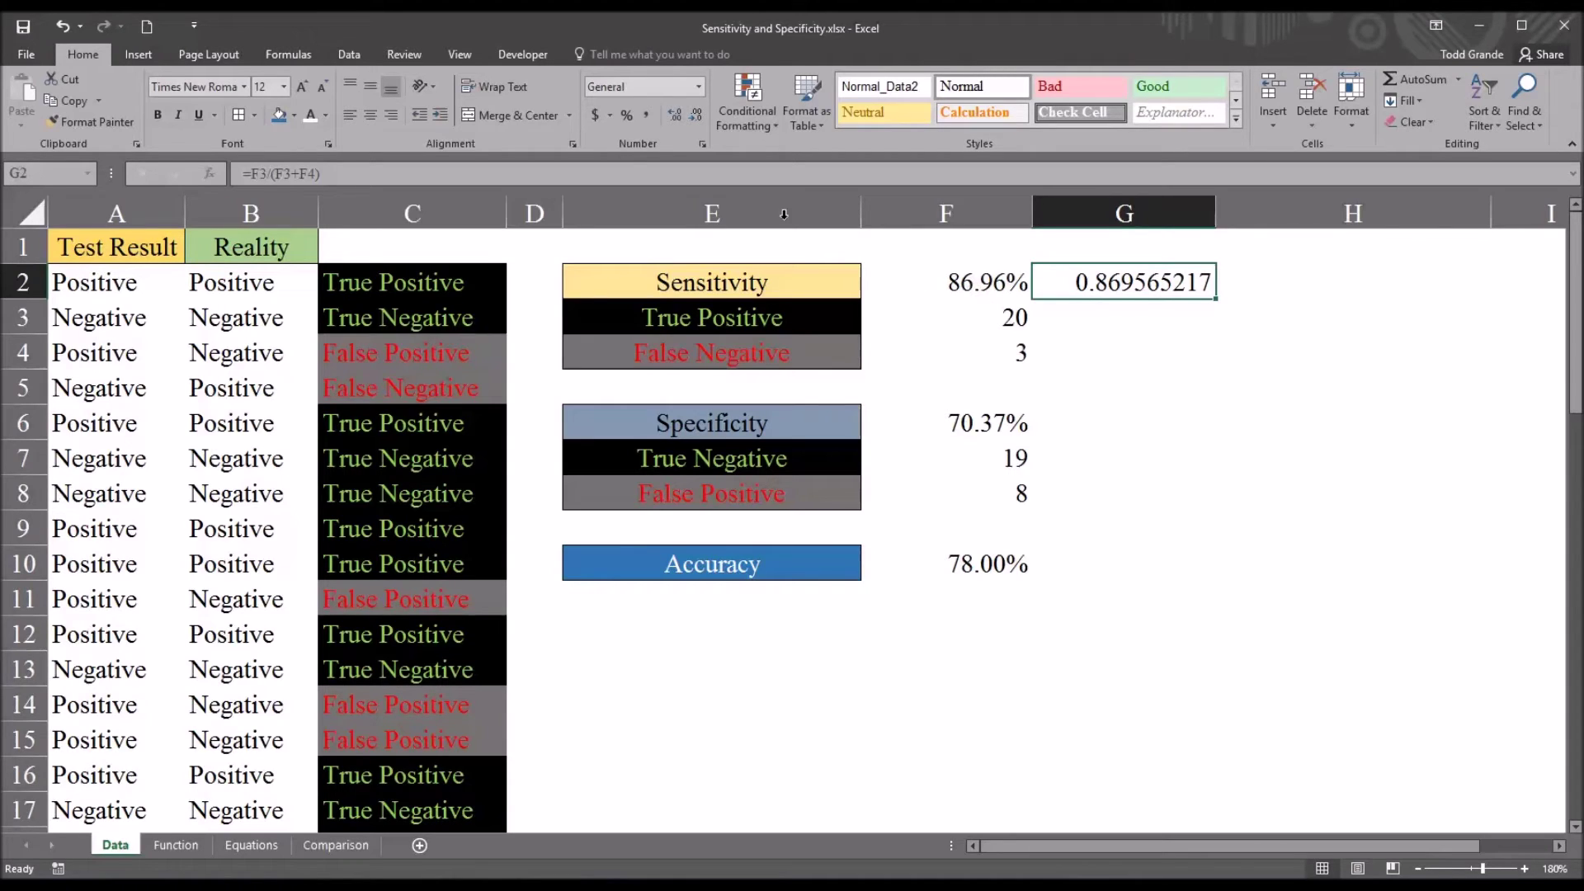
pyautogui.click(626, 114)
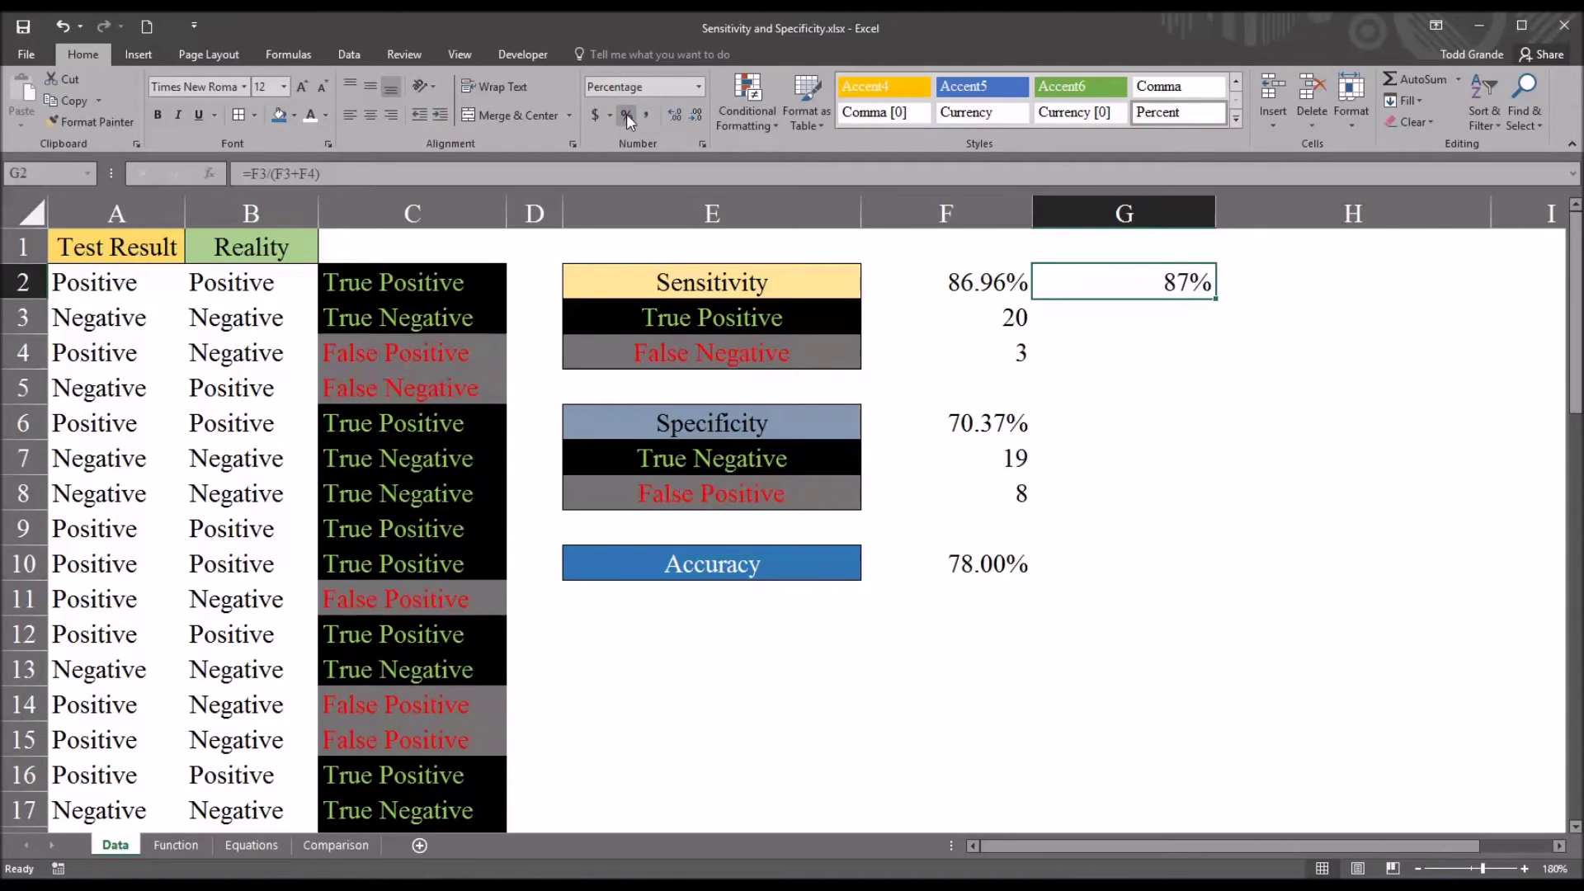
pyautogui.click(671, 115)
pyautogui.click(672, 116)
pyautogui.click(953, 425)
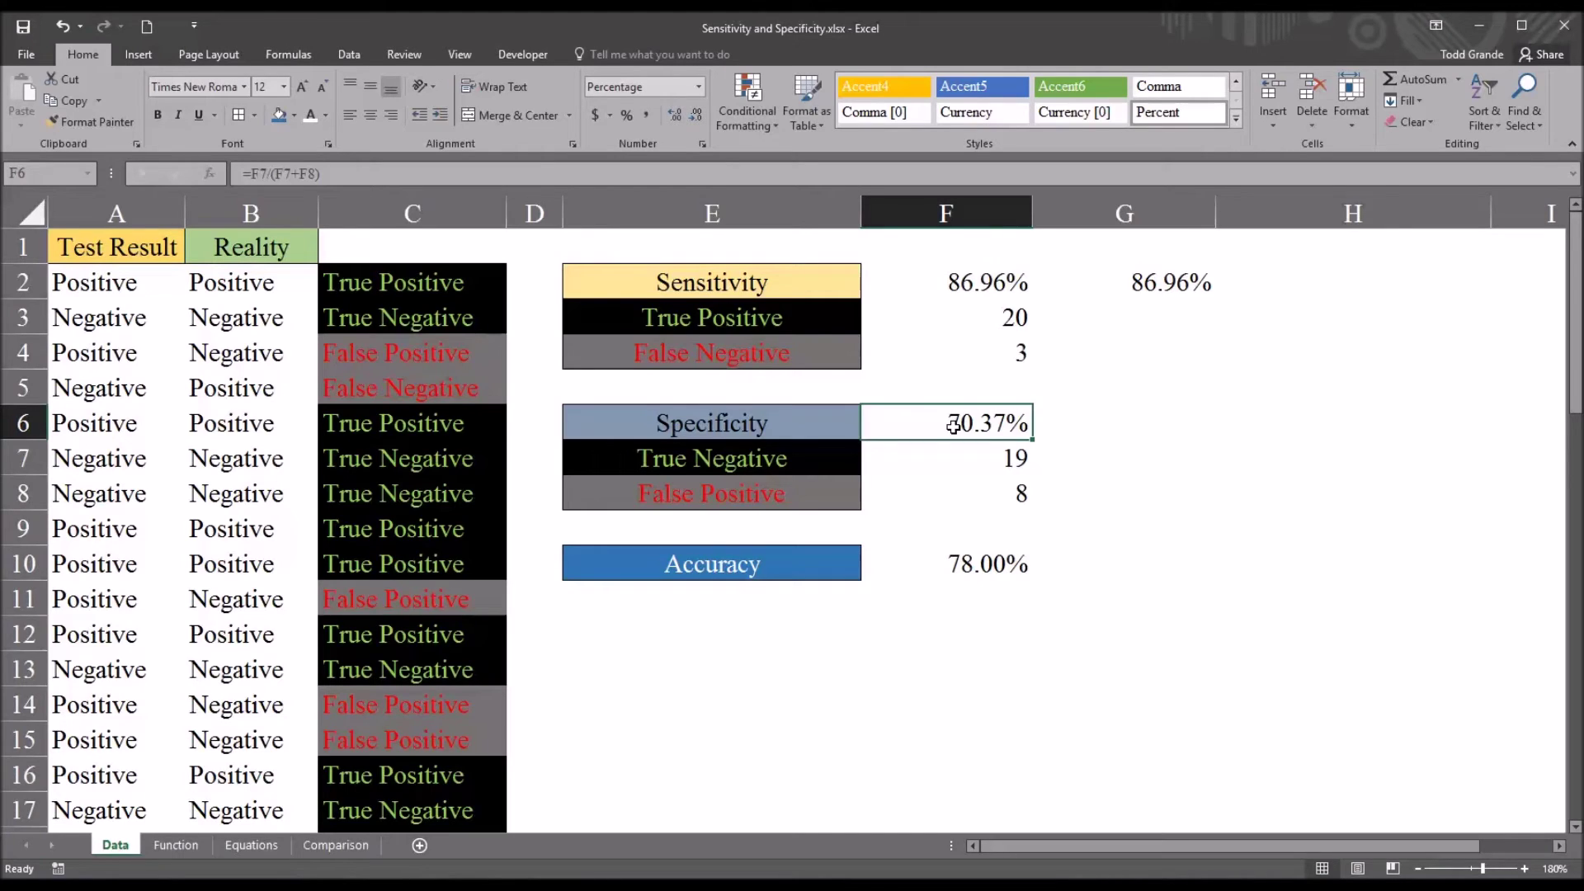
pyautogui.click(1080, 422)
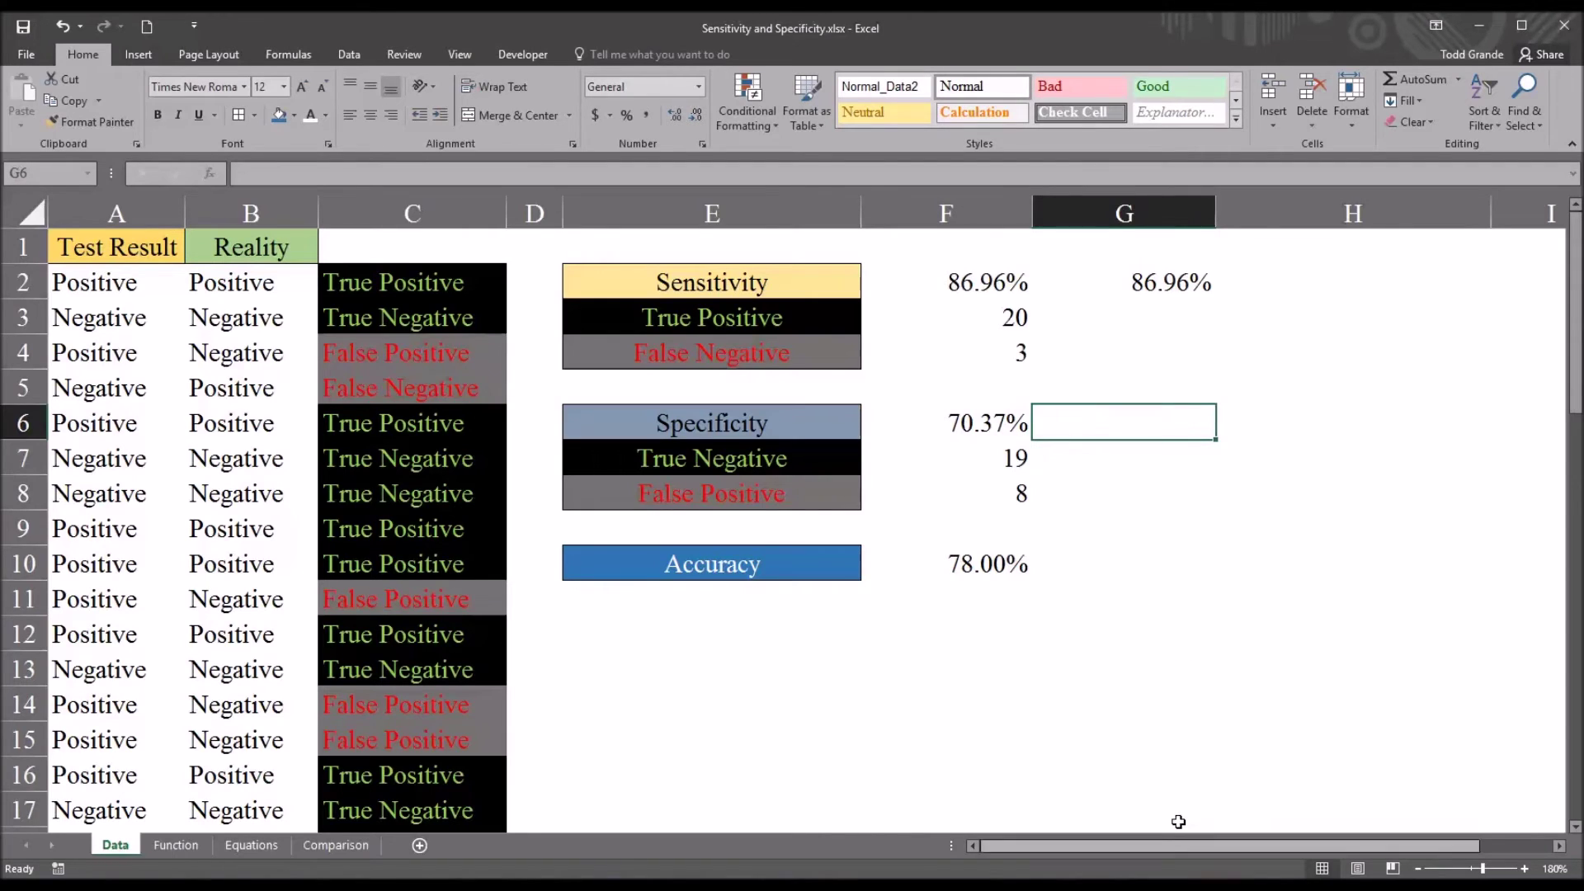
# - Enter =F7/(F7+F8) in G6 to recompute specificity
pyautogui.write('=')
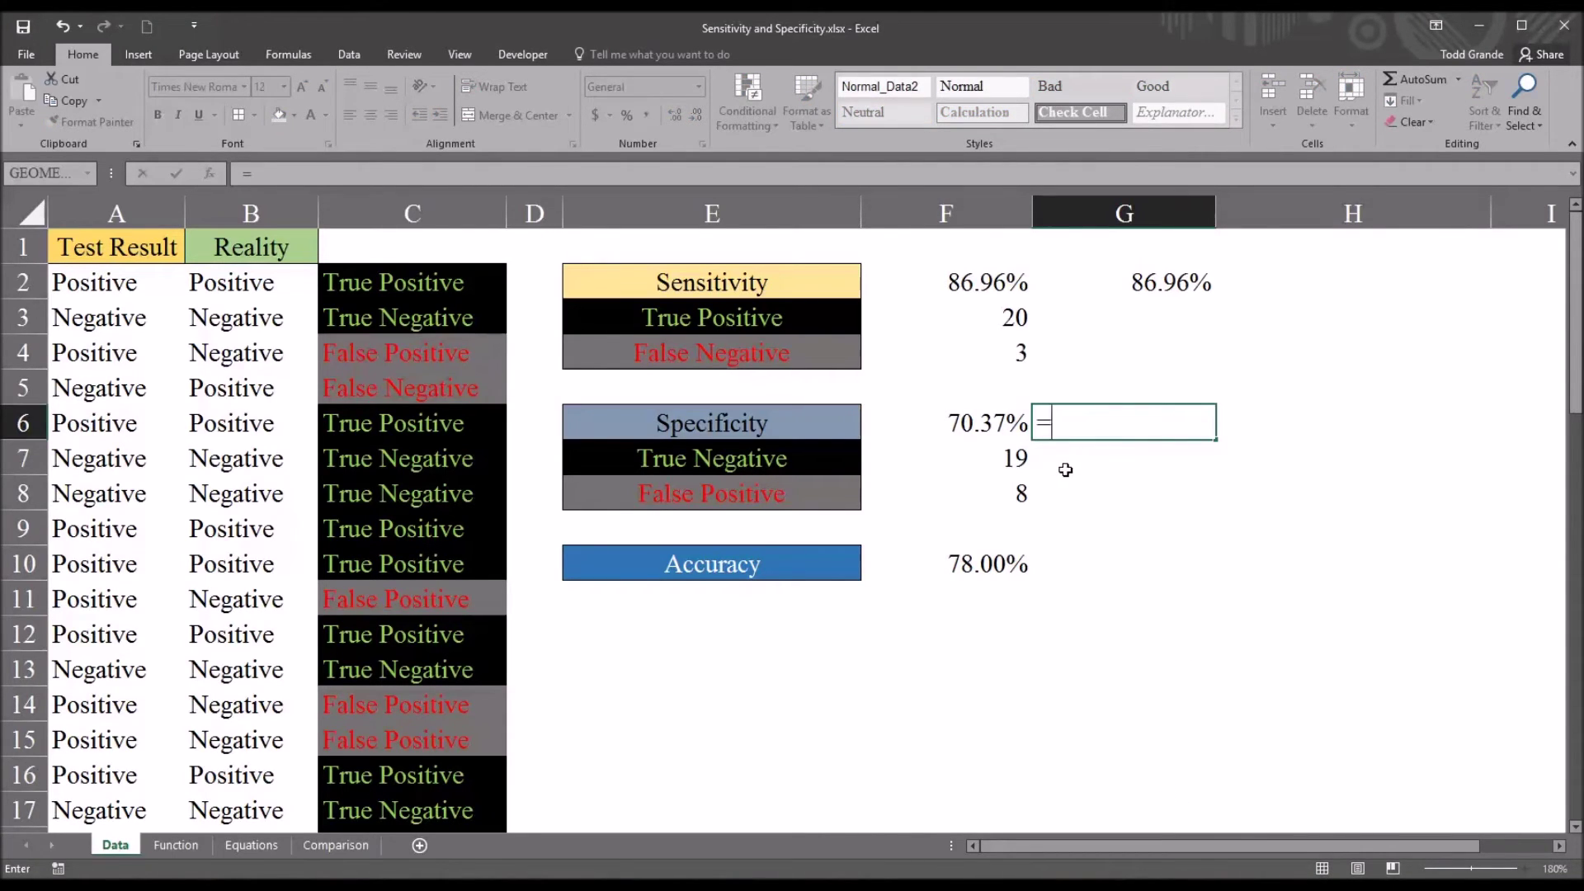
pyautogui.click(953, 466)
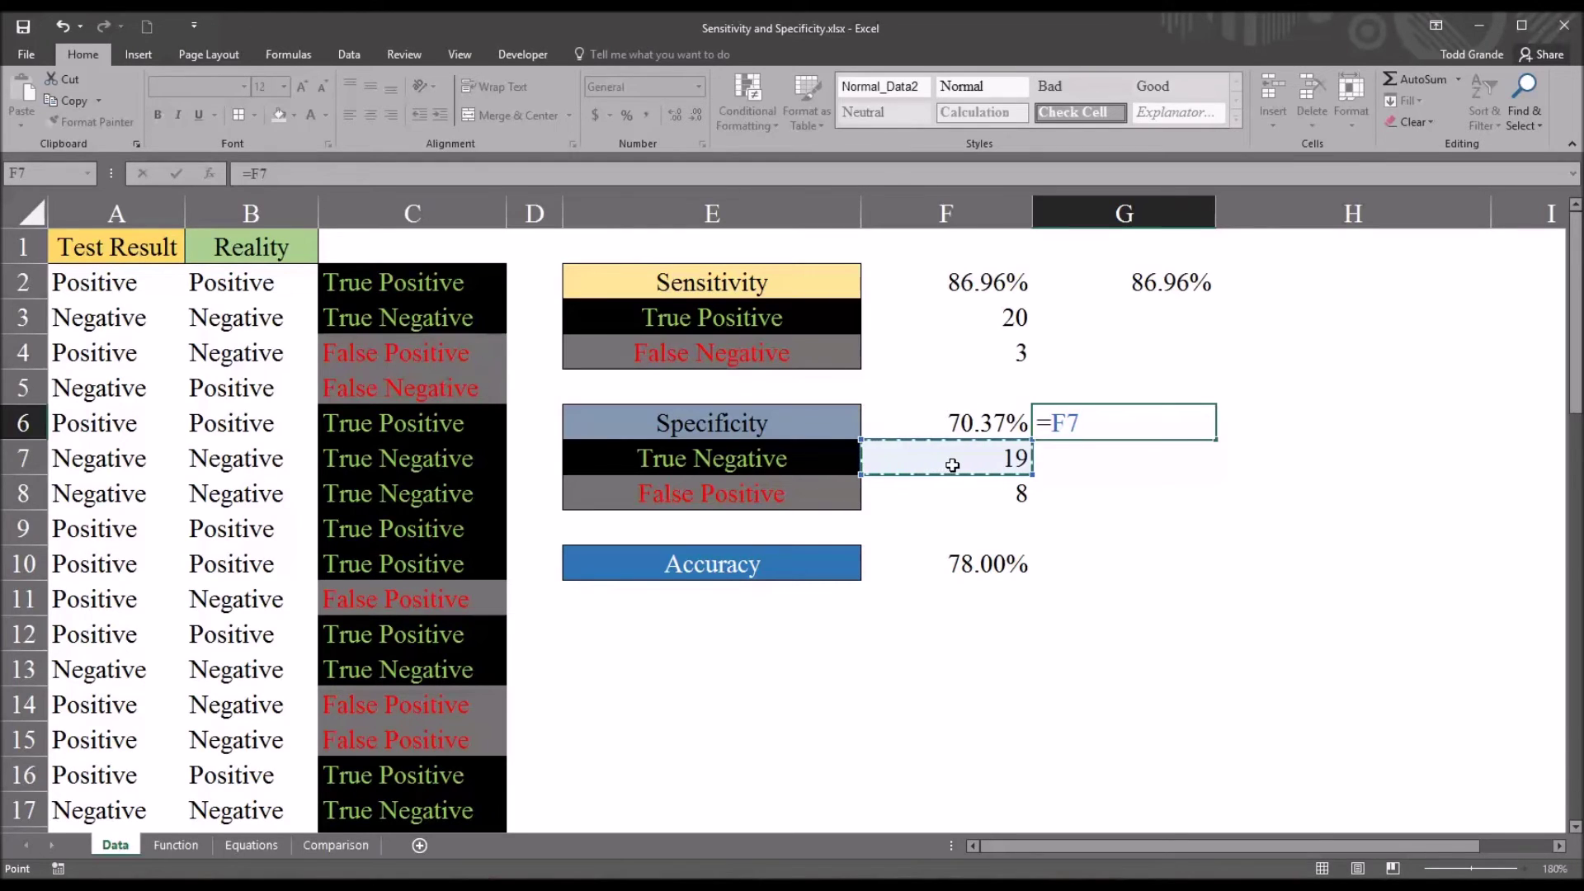
pyautogui.write('/(')
pyautogui.click(953, 466)
pyautogui.write('+')
pyautogui.click(951, 496)
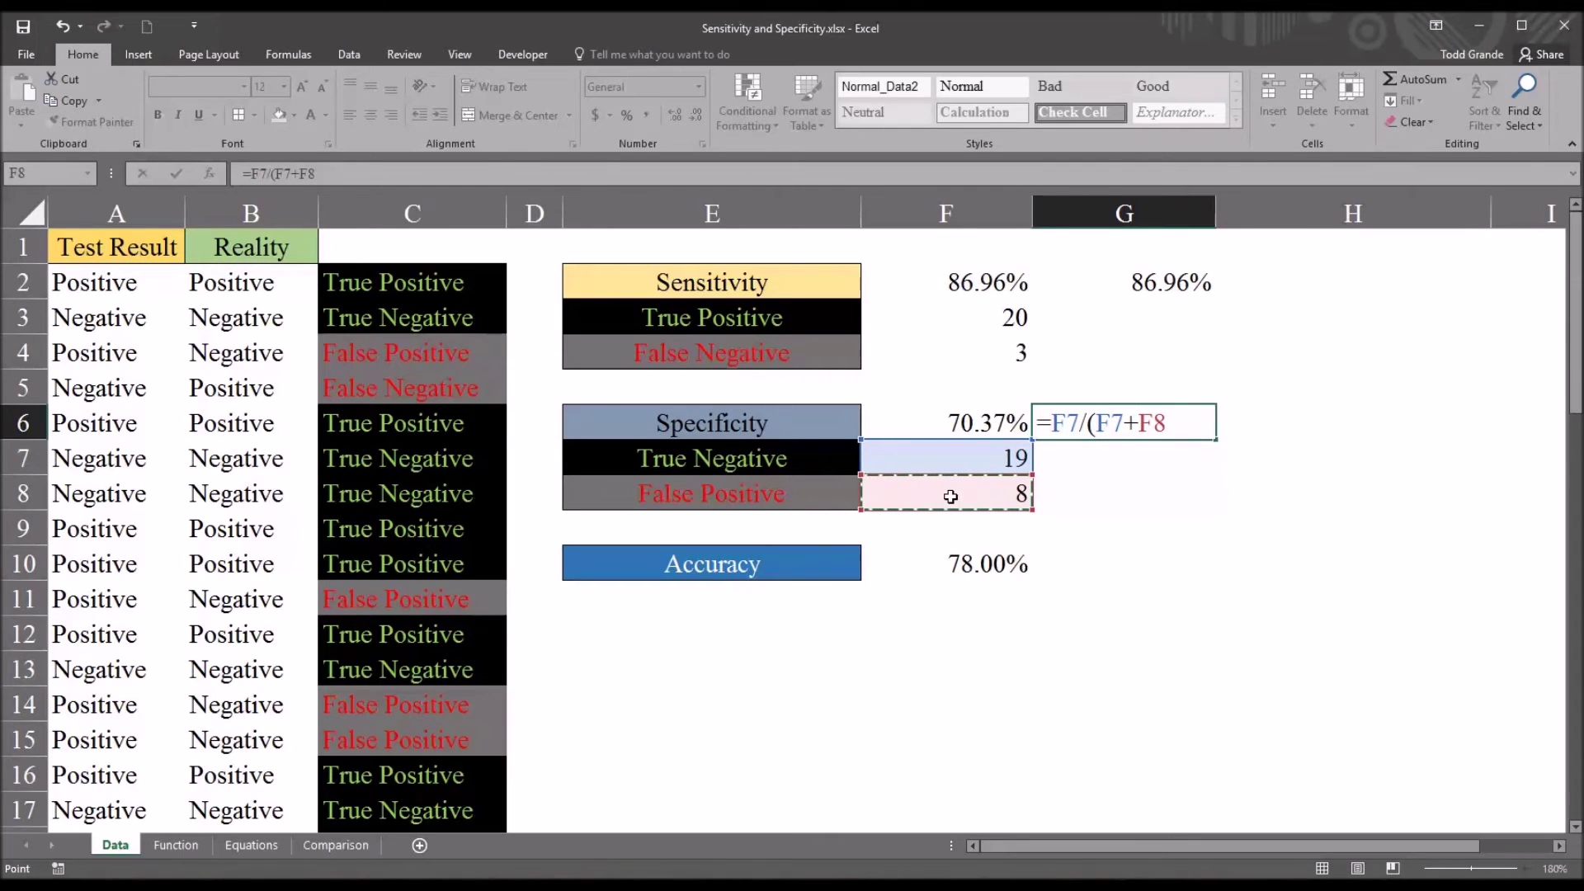
pyautogui.press('Return')
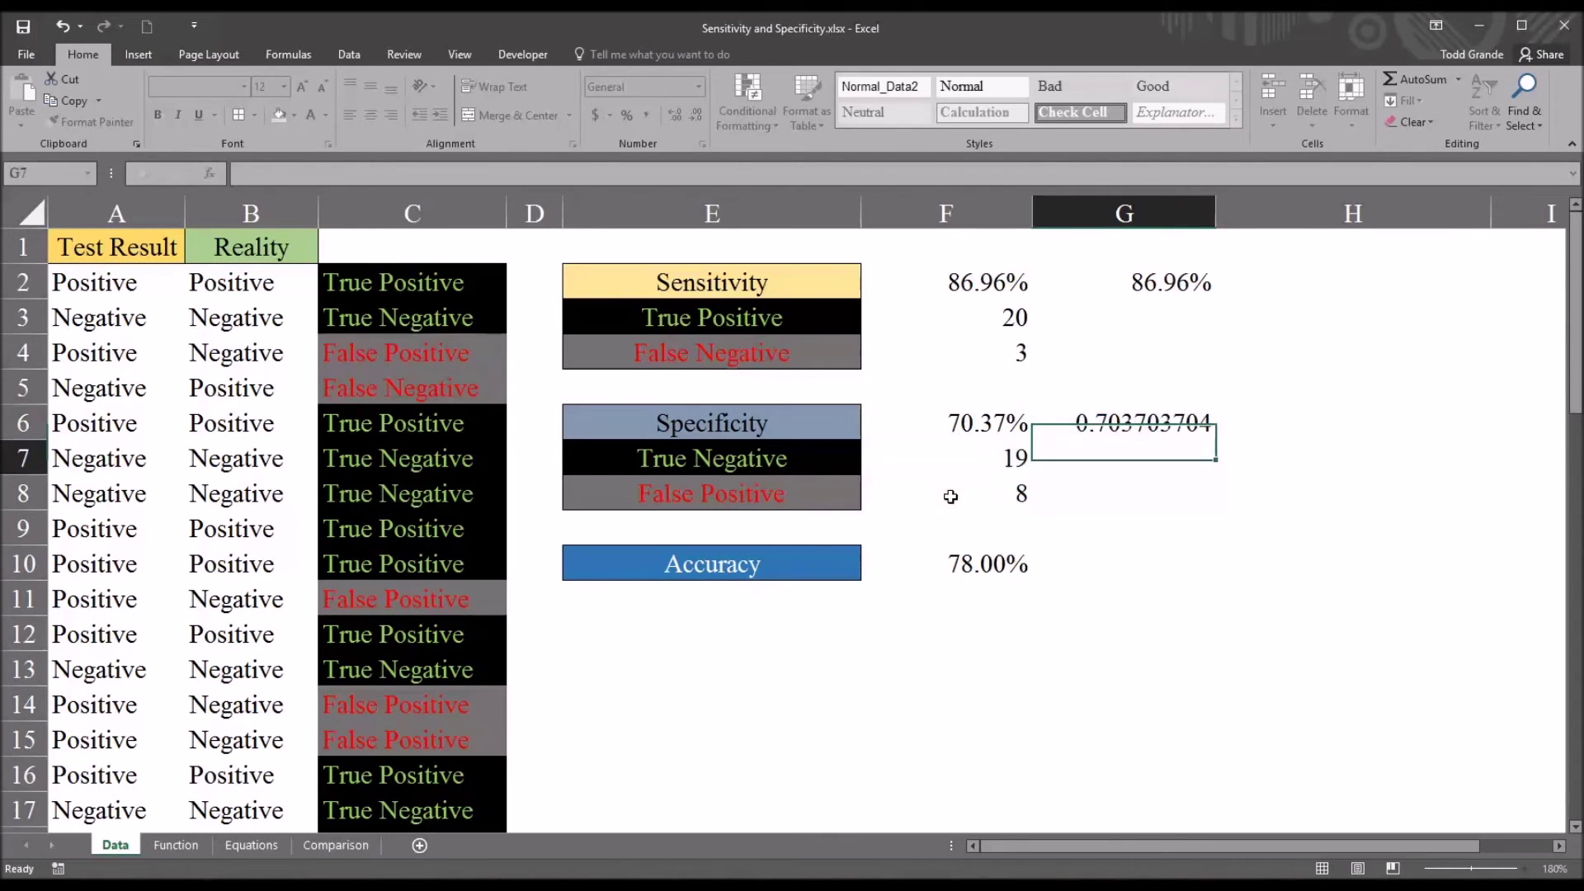
# - Format G6 as a percentage with two decimals (70.37%) and review the F6 and F10 formulas
pyautogui.click(1050, 407)
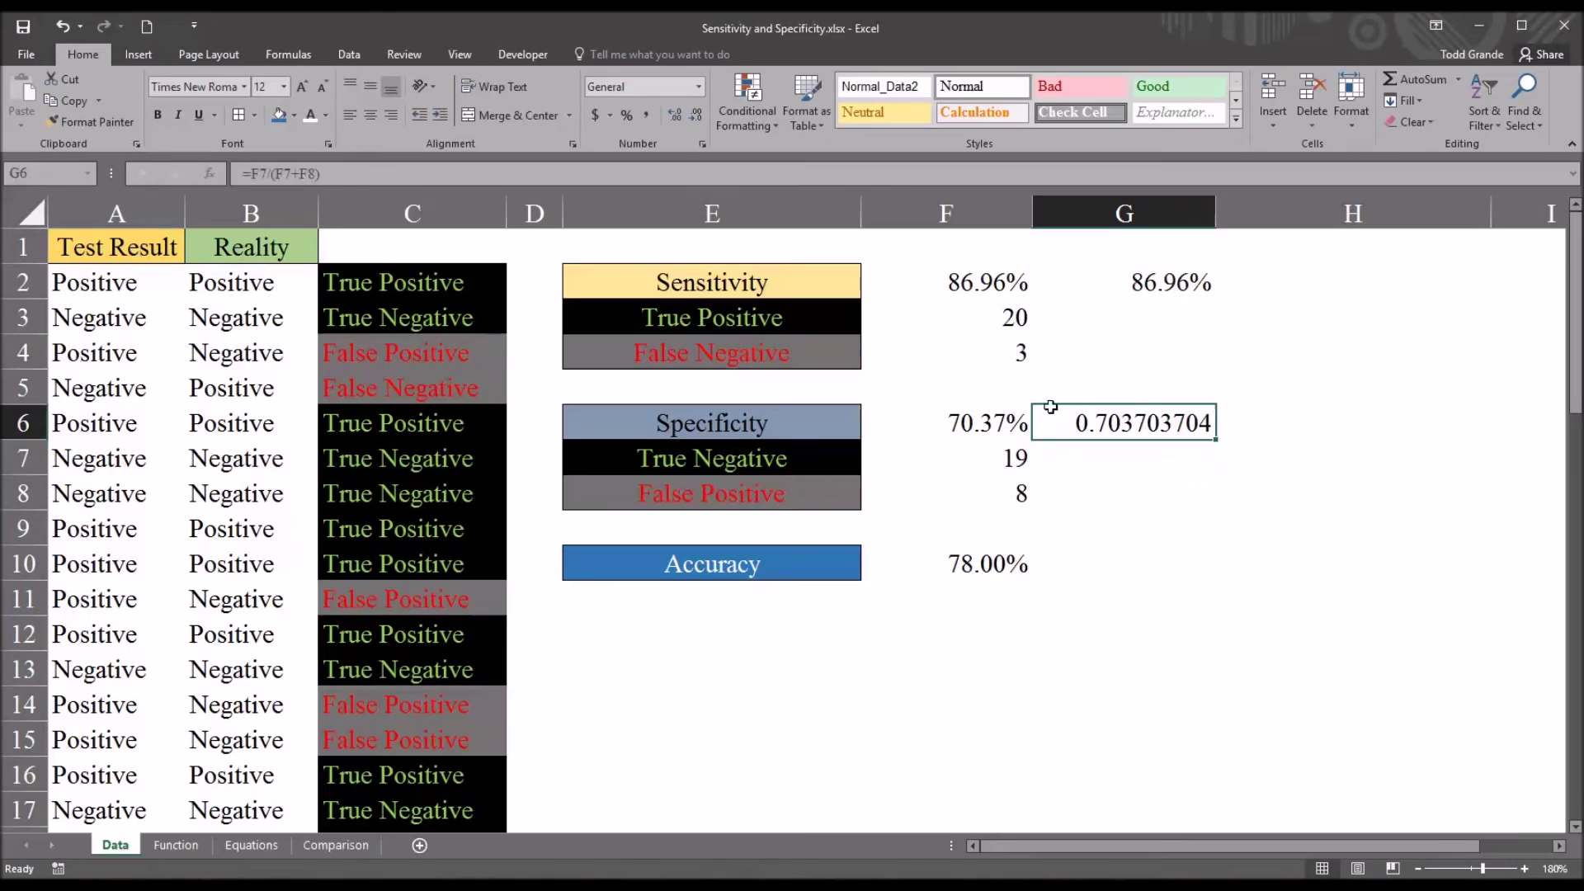
pyautogui.click(629, 114)
pyautogui.click(673, 114)
pyautogui.click(673, 114)
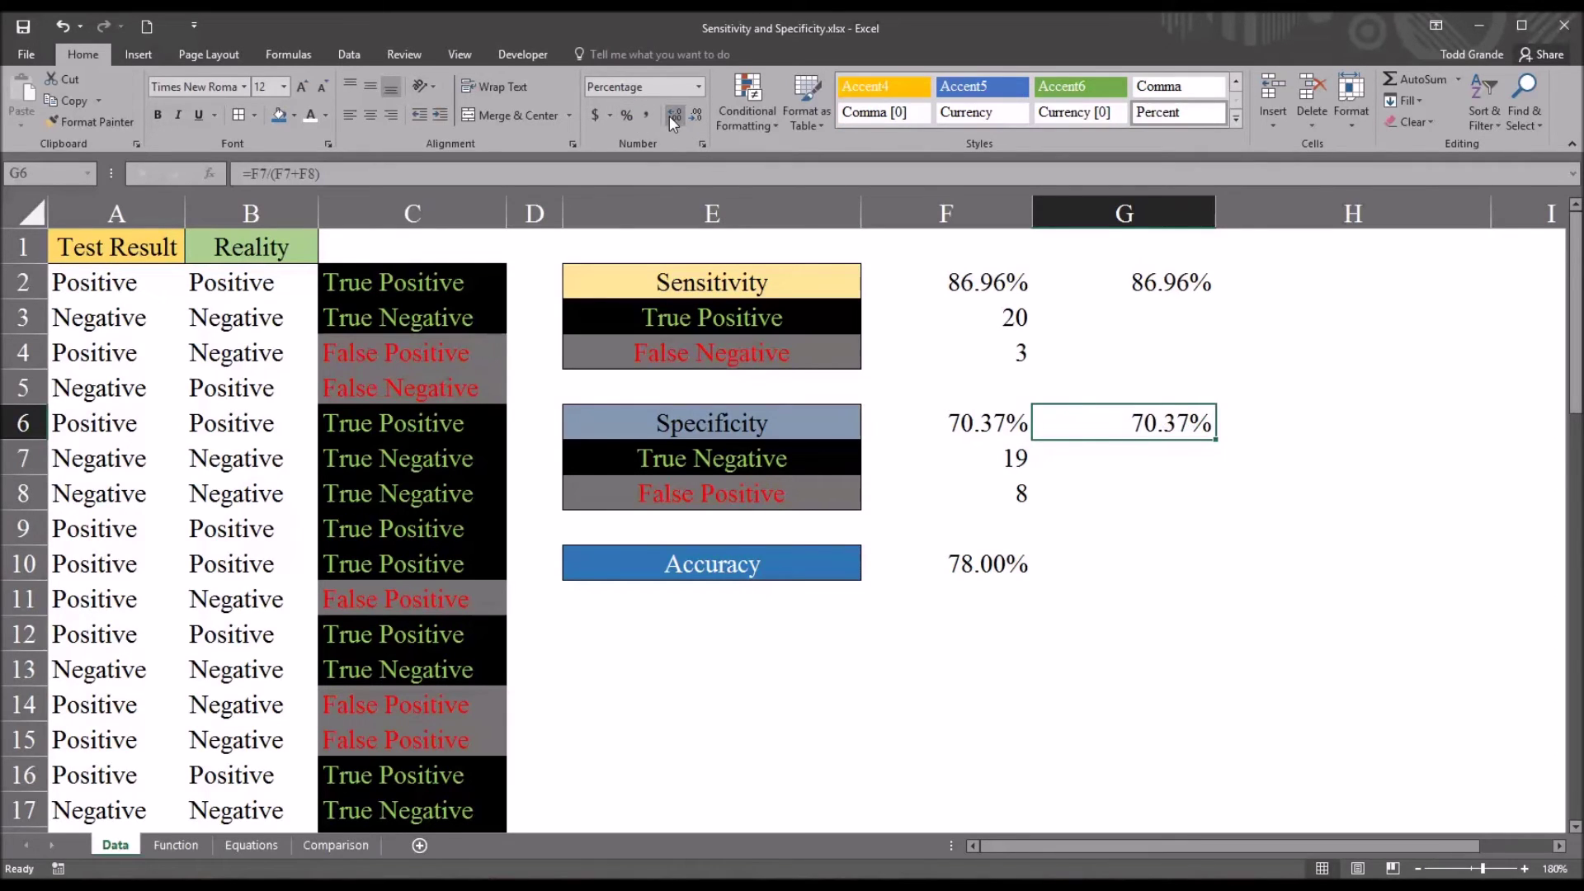
pyautogui.click(970, 425)
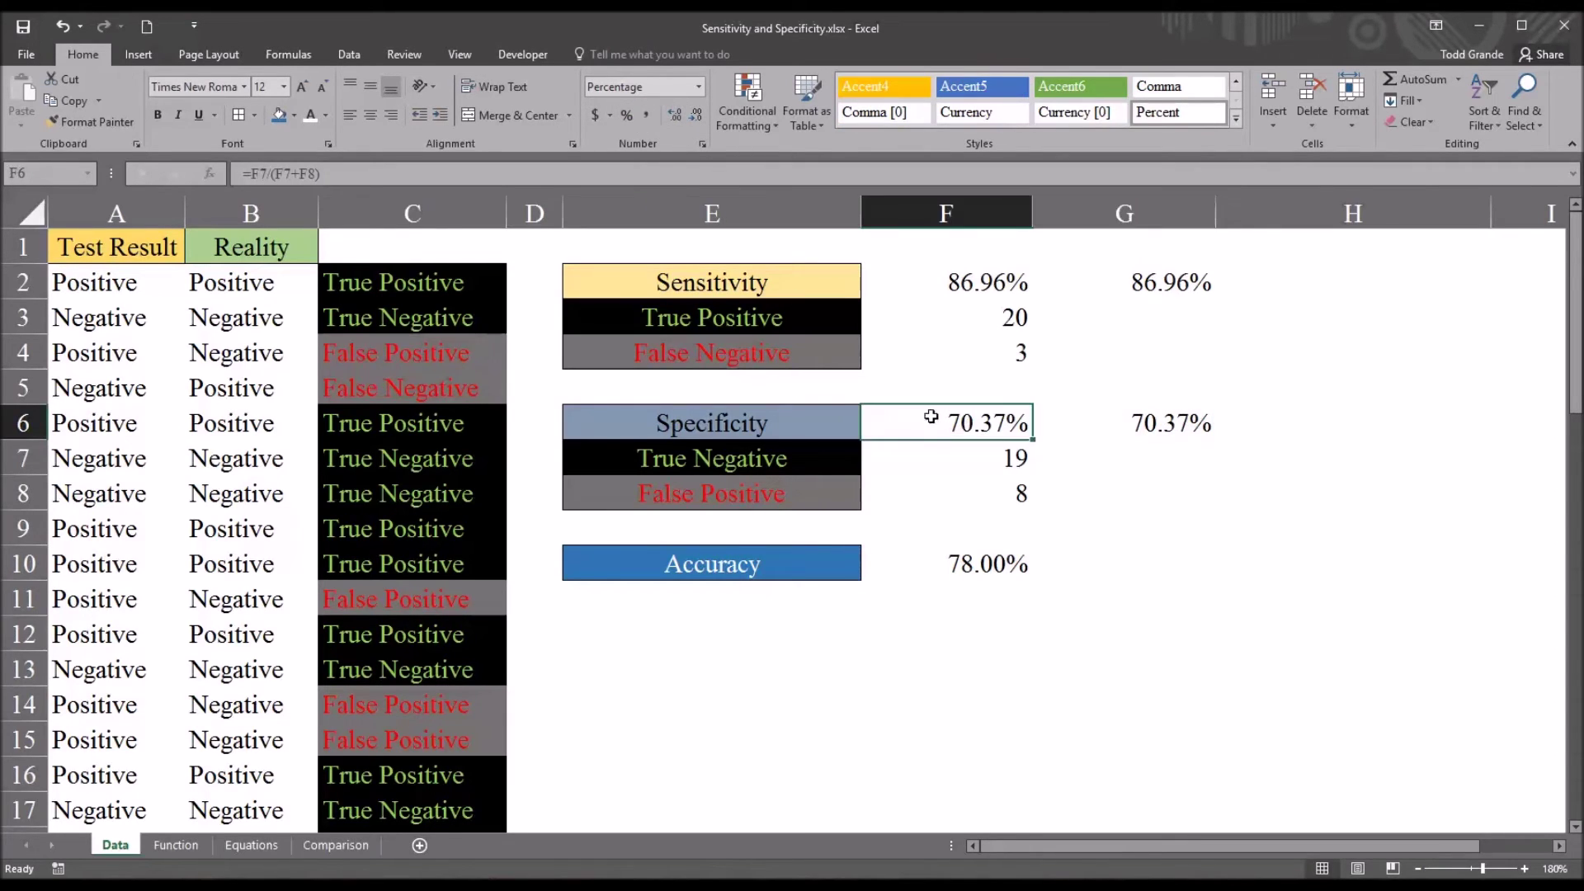
pyautogui.click(1086, 416)
pyautogui.click(955, 422)
pyautogui.click(1000, 559)
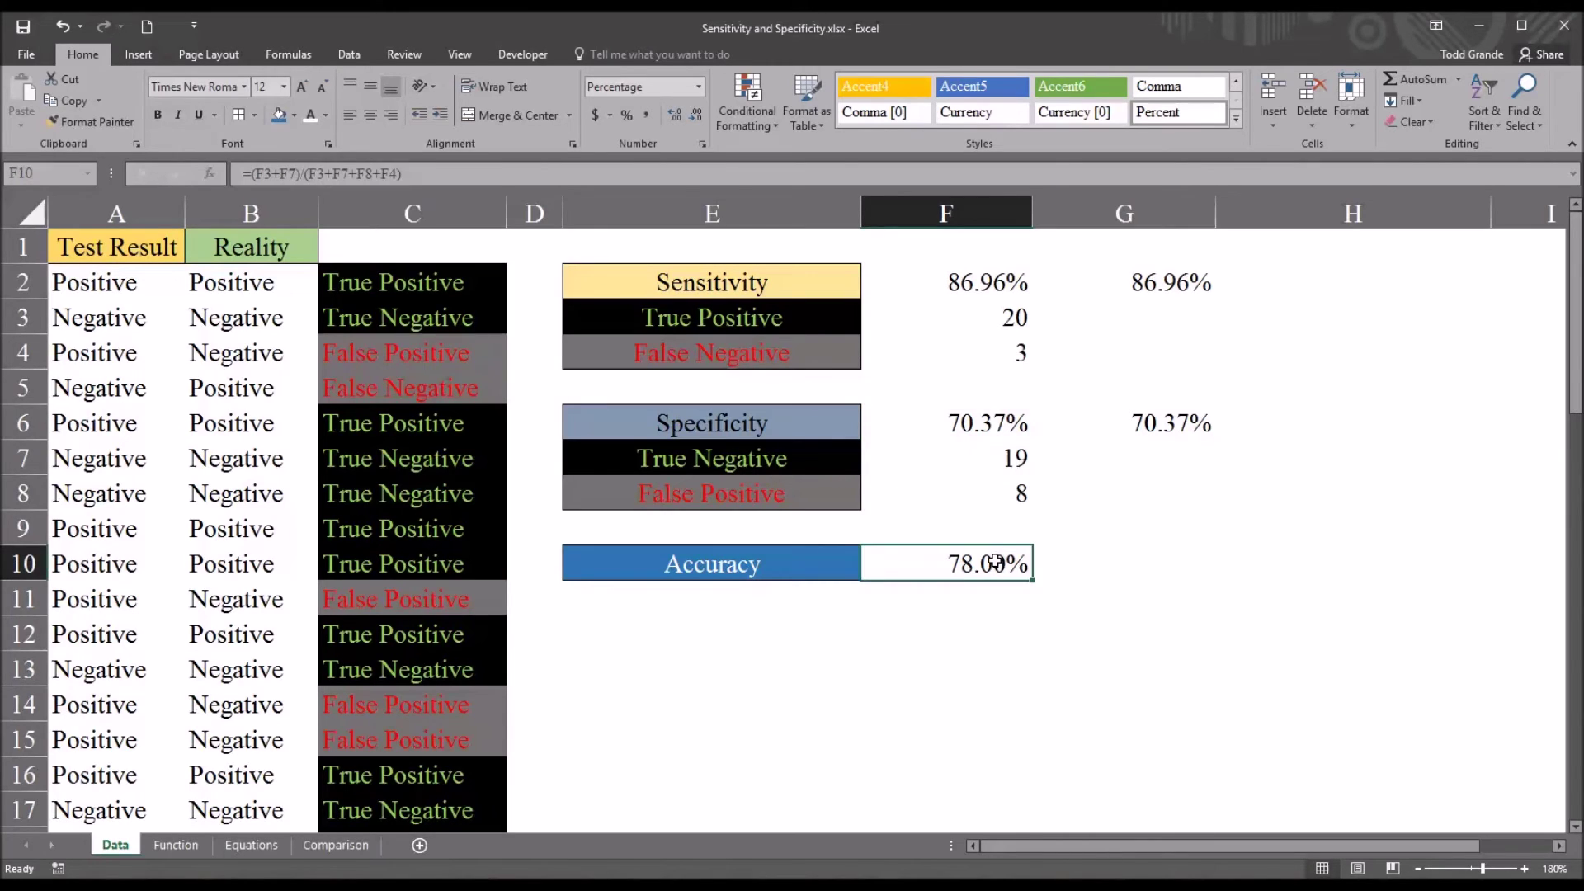
pyautogui.click(1105, 571)
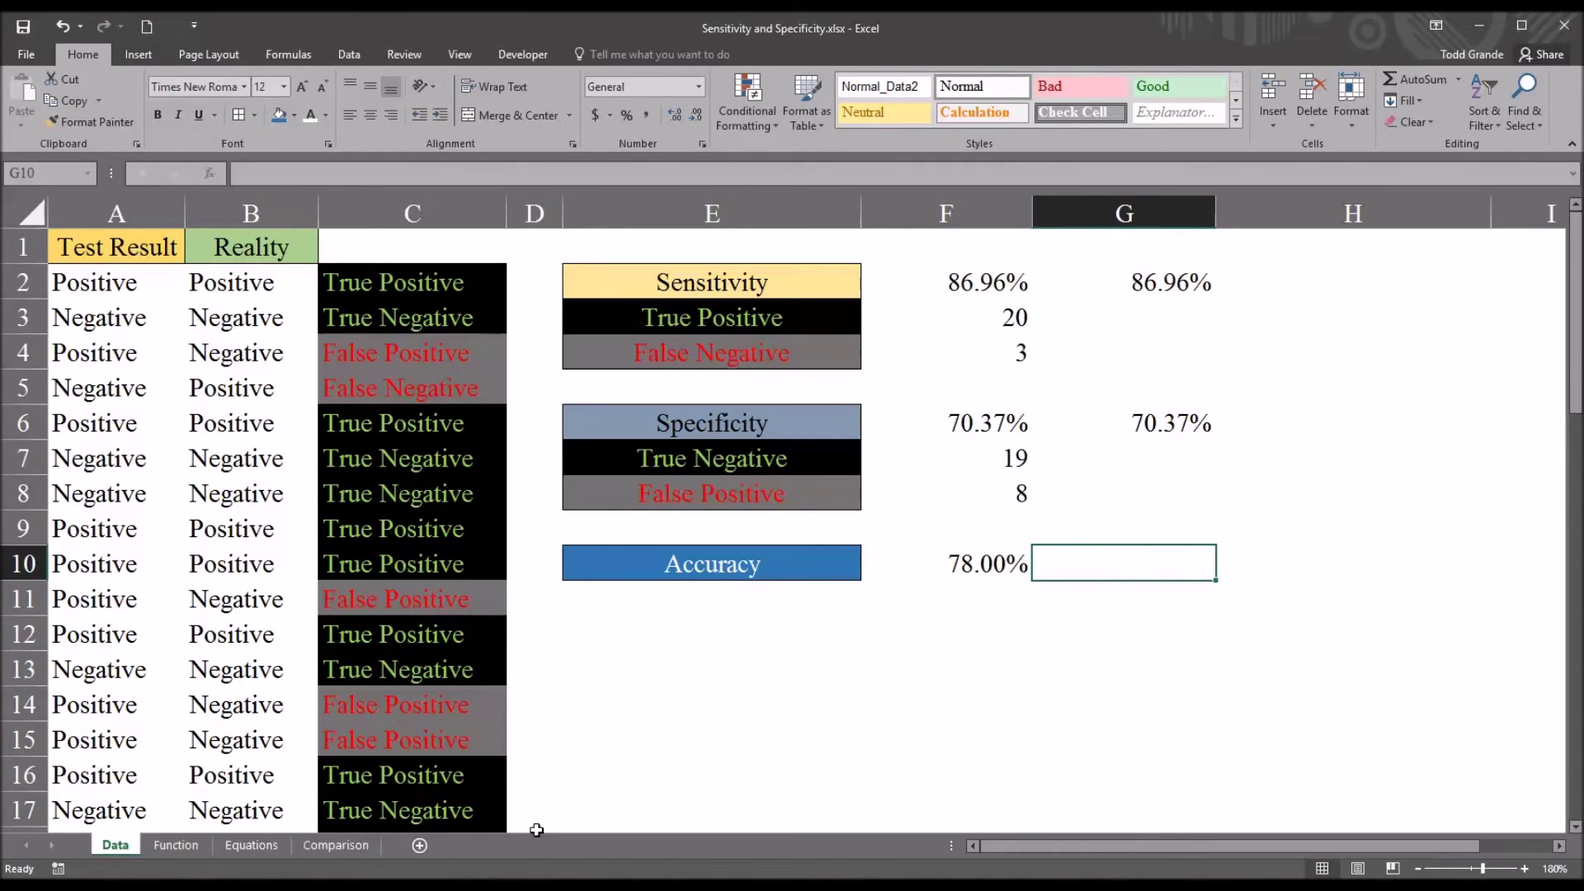
pyautogui.click(242, 844)
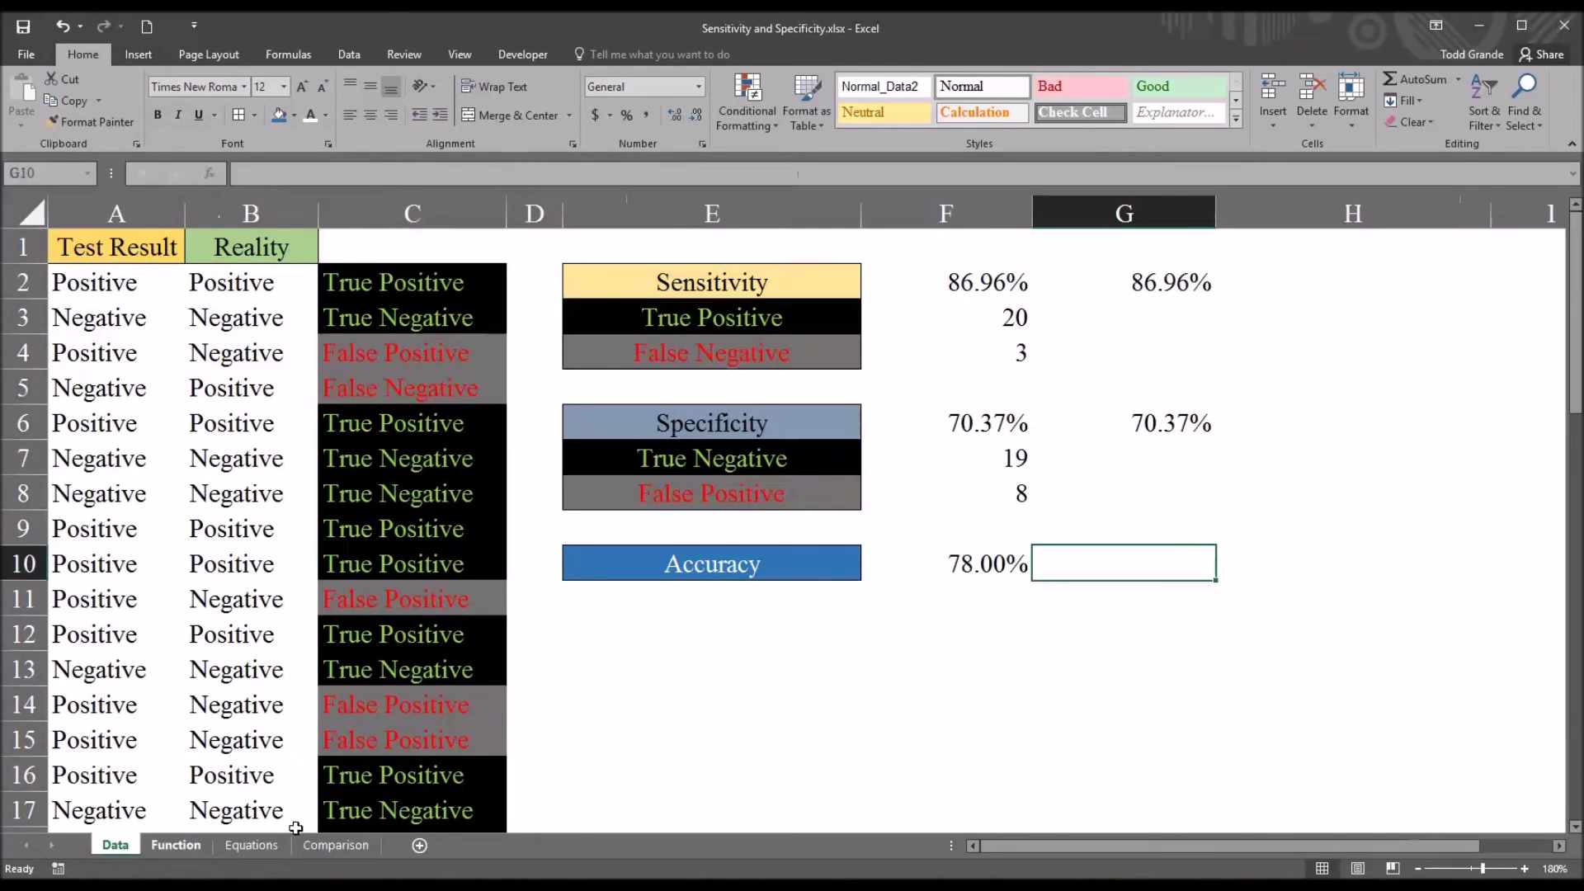
pyautogui.click(130, 849)
# - Enter =(F3+F7)/(F3+F7+F4+F8) in G10 to recompute accuracy
pyautogui.write('=')
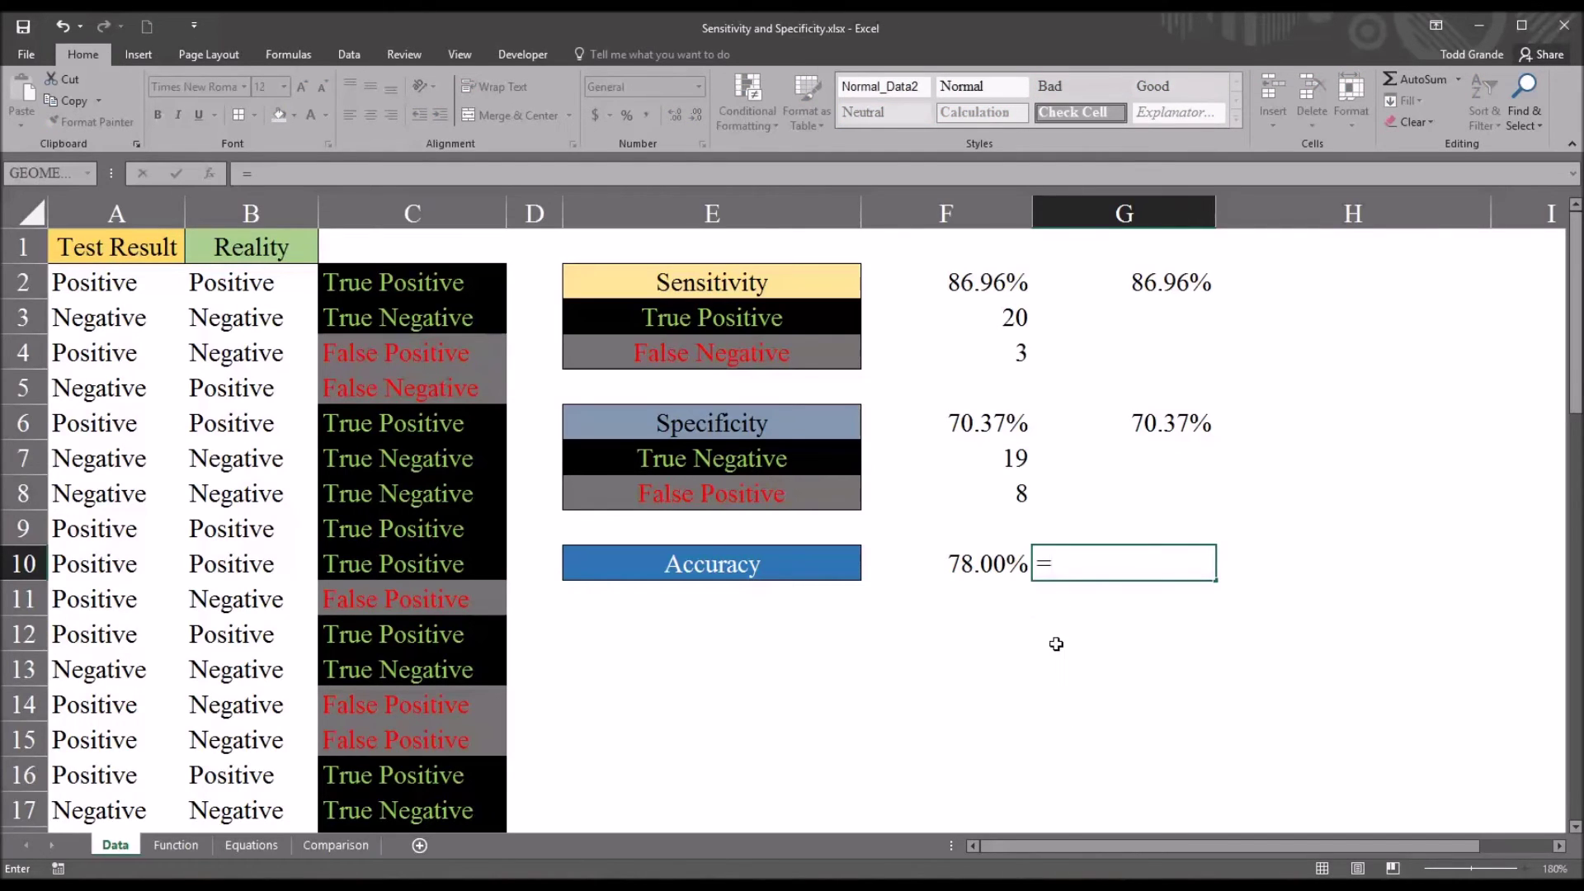
pyautogui.write('(')
pyautogui.click(924, 327)
pyautogui.write('+')
pyautogui.click(948, 465)
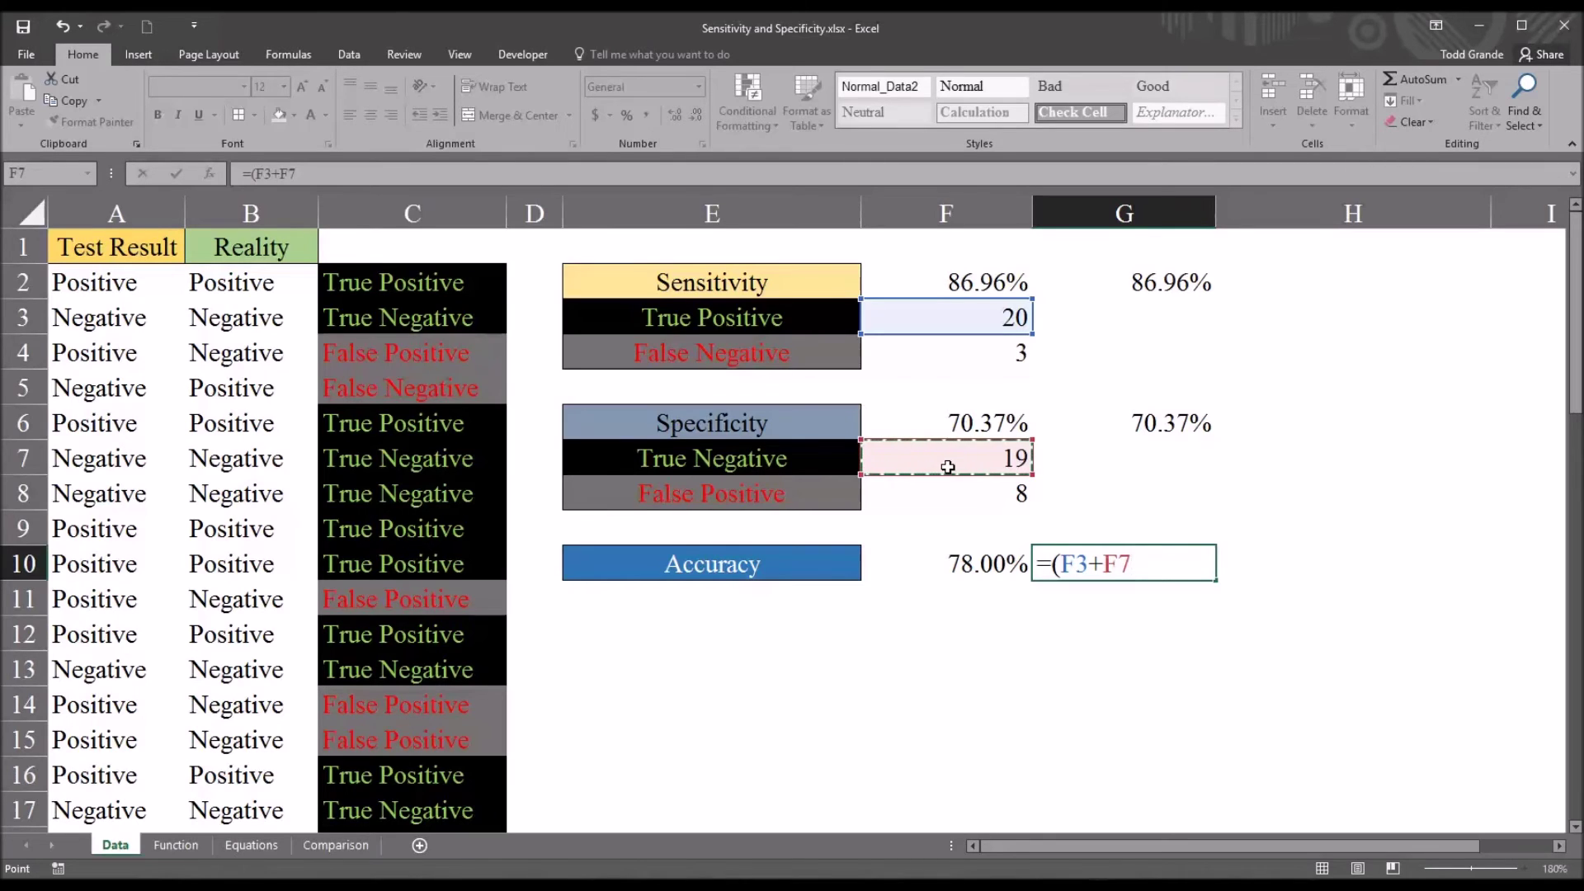
pyautogui.write(')/')
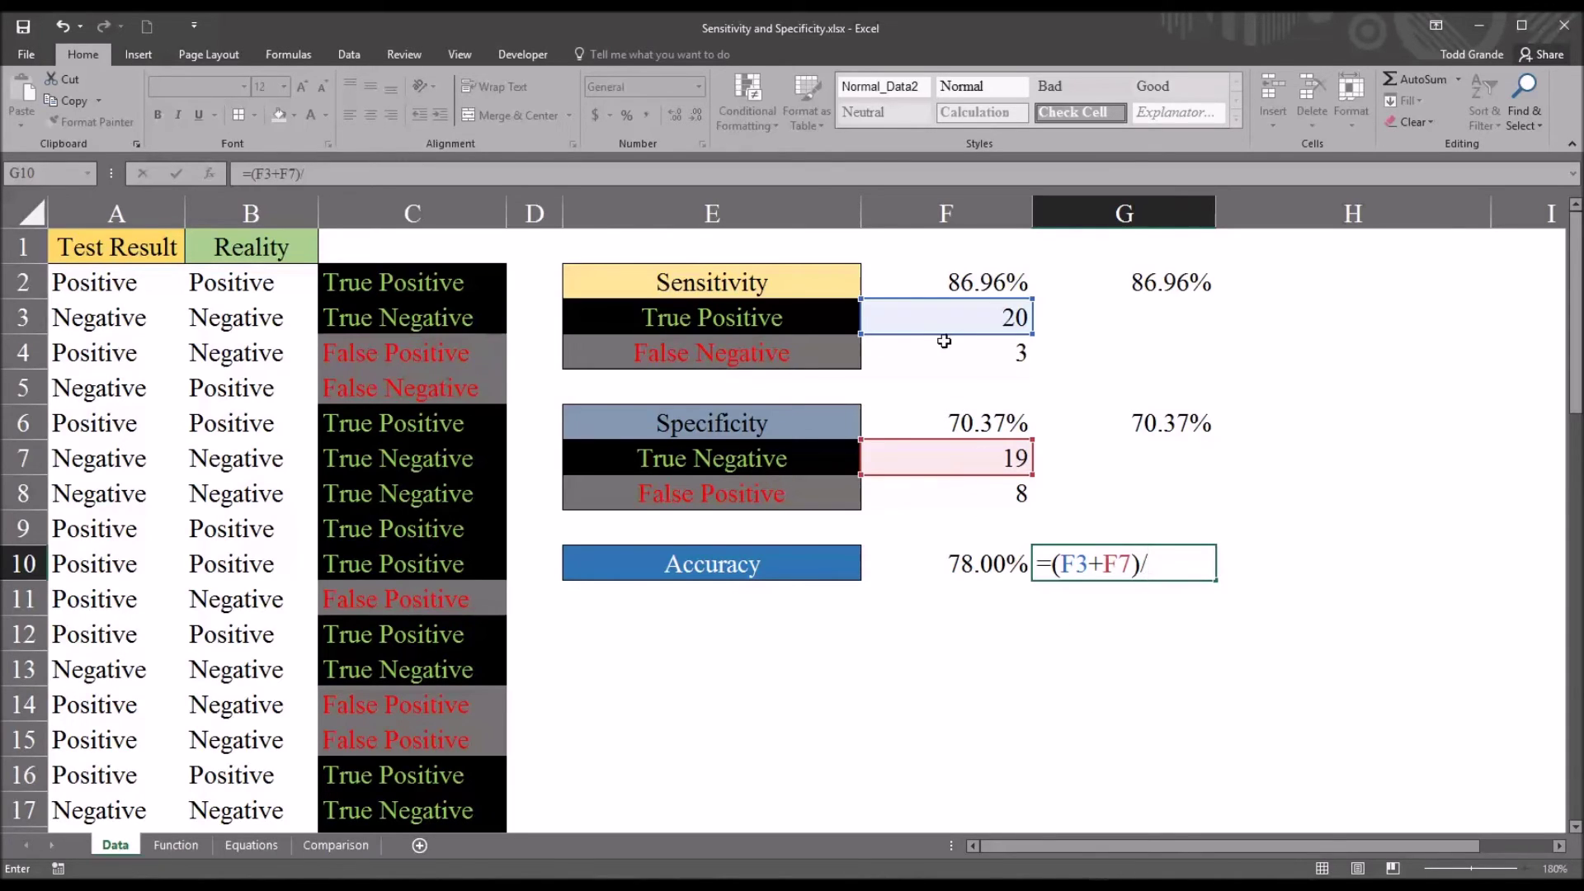
pyautogui.write('(')
pyautogui.click(931, 312)
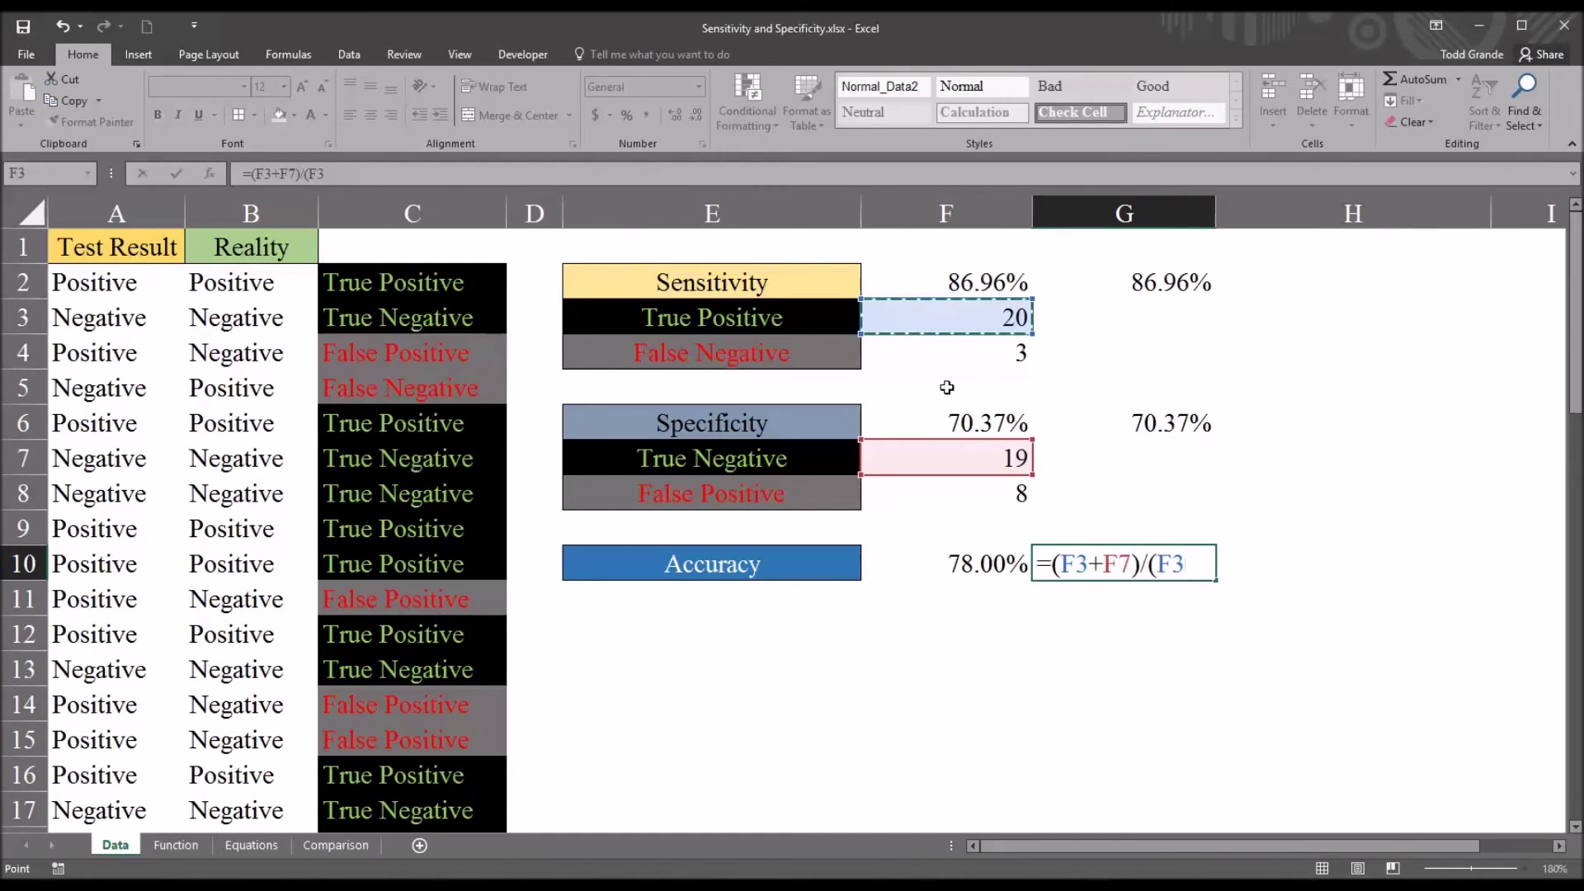
pyautogui.write('+')
pyautogui.click(949, 461)
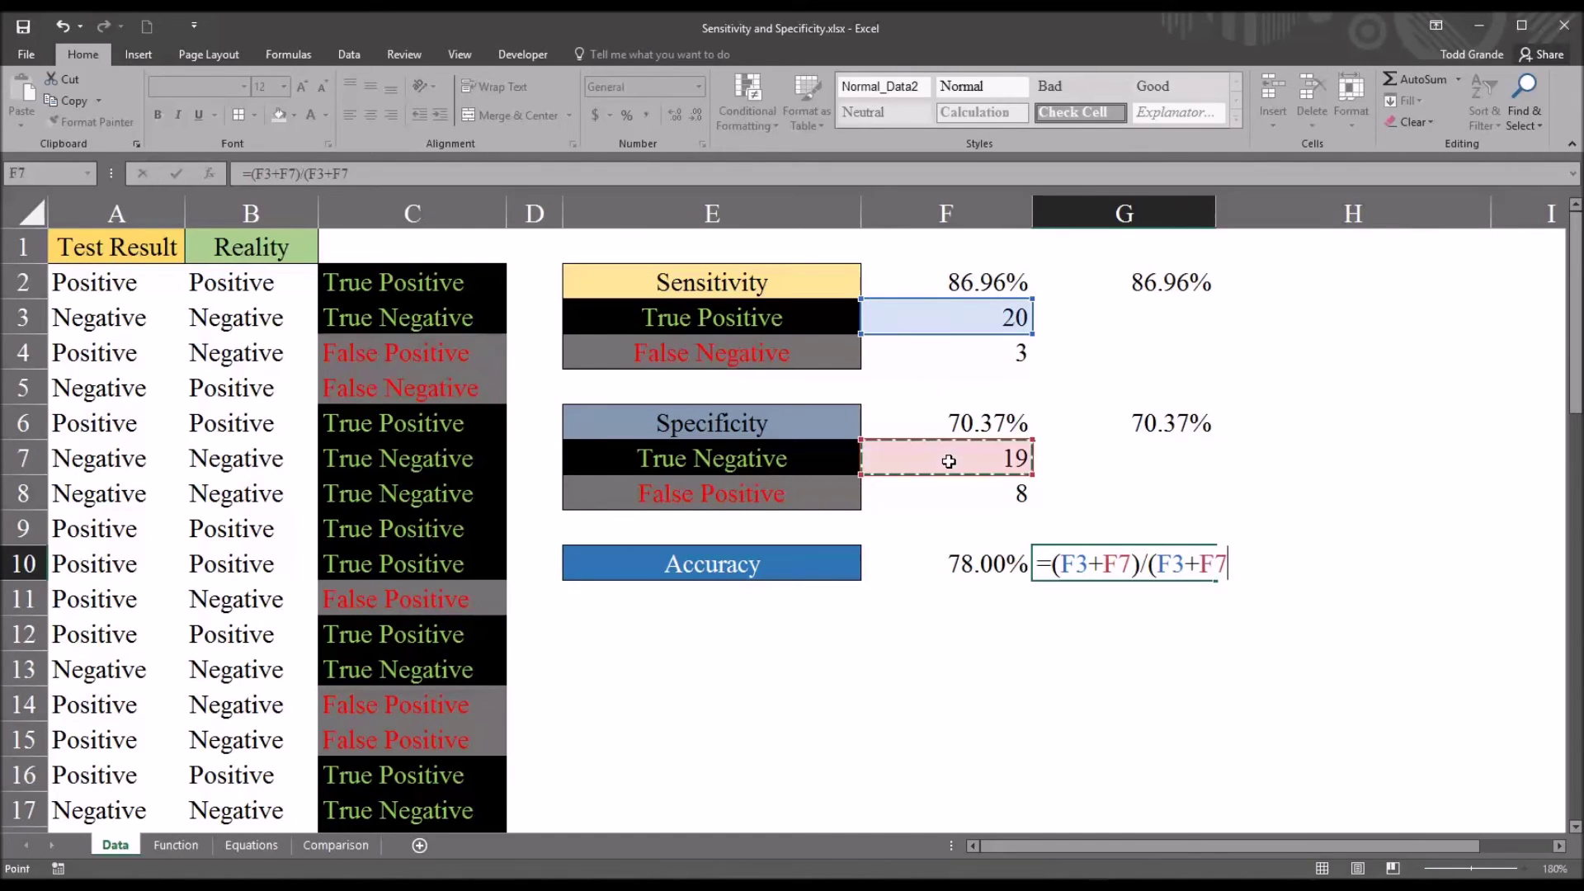
pyautogui.write('+')
pyautogui.click(930, 358)
pyautogui.write('+')
pyautogui.click(955, 496)
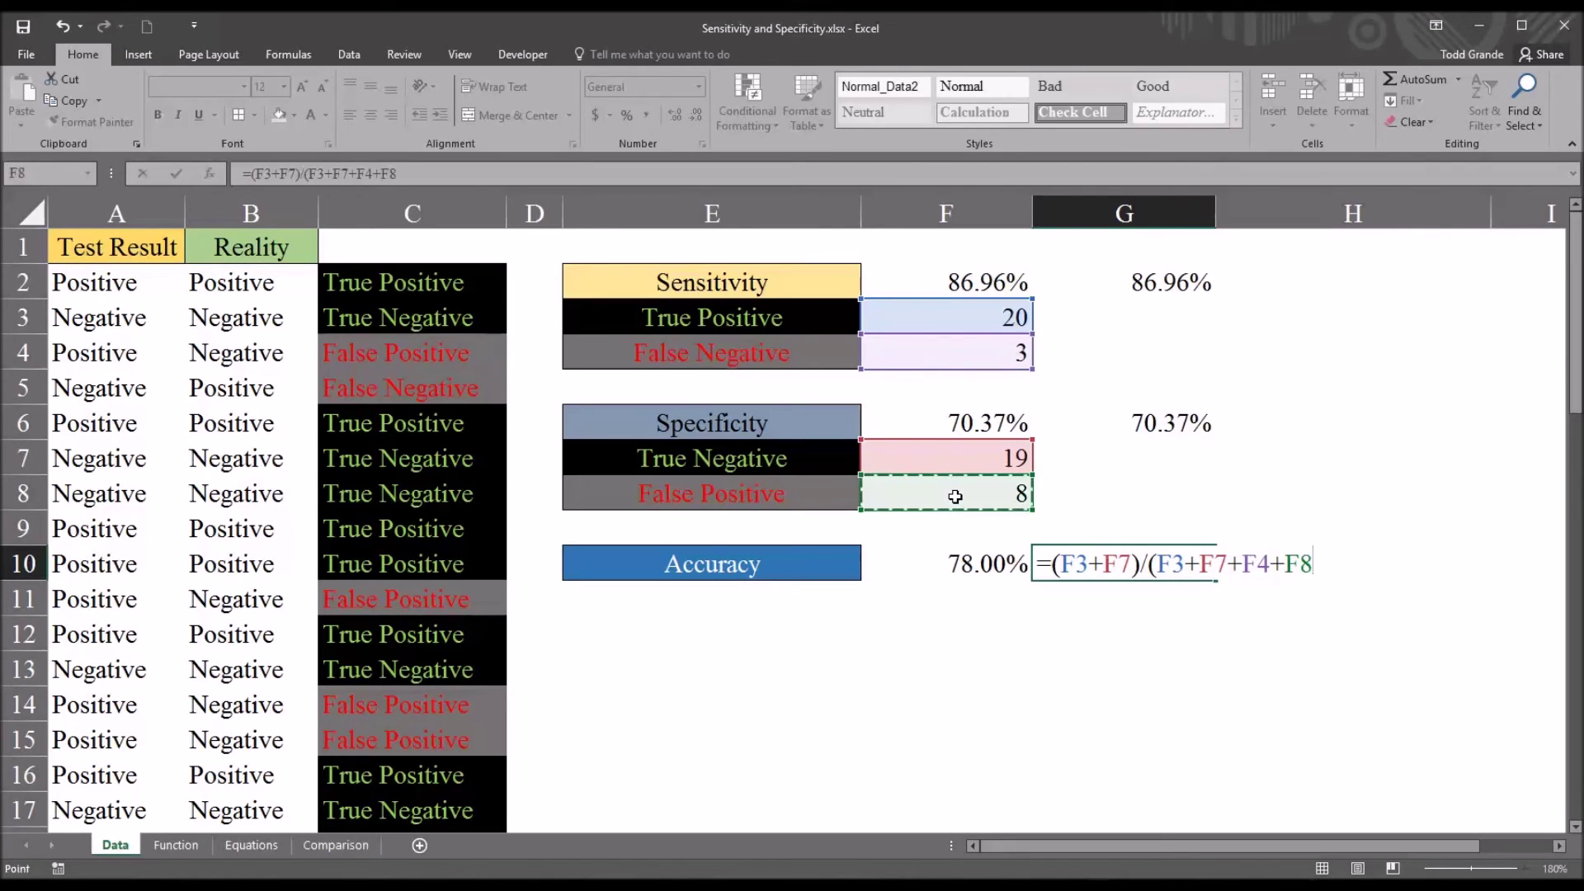
pyautogui.write(')')
pyautogui.hotkey('ctrl', 'Return')
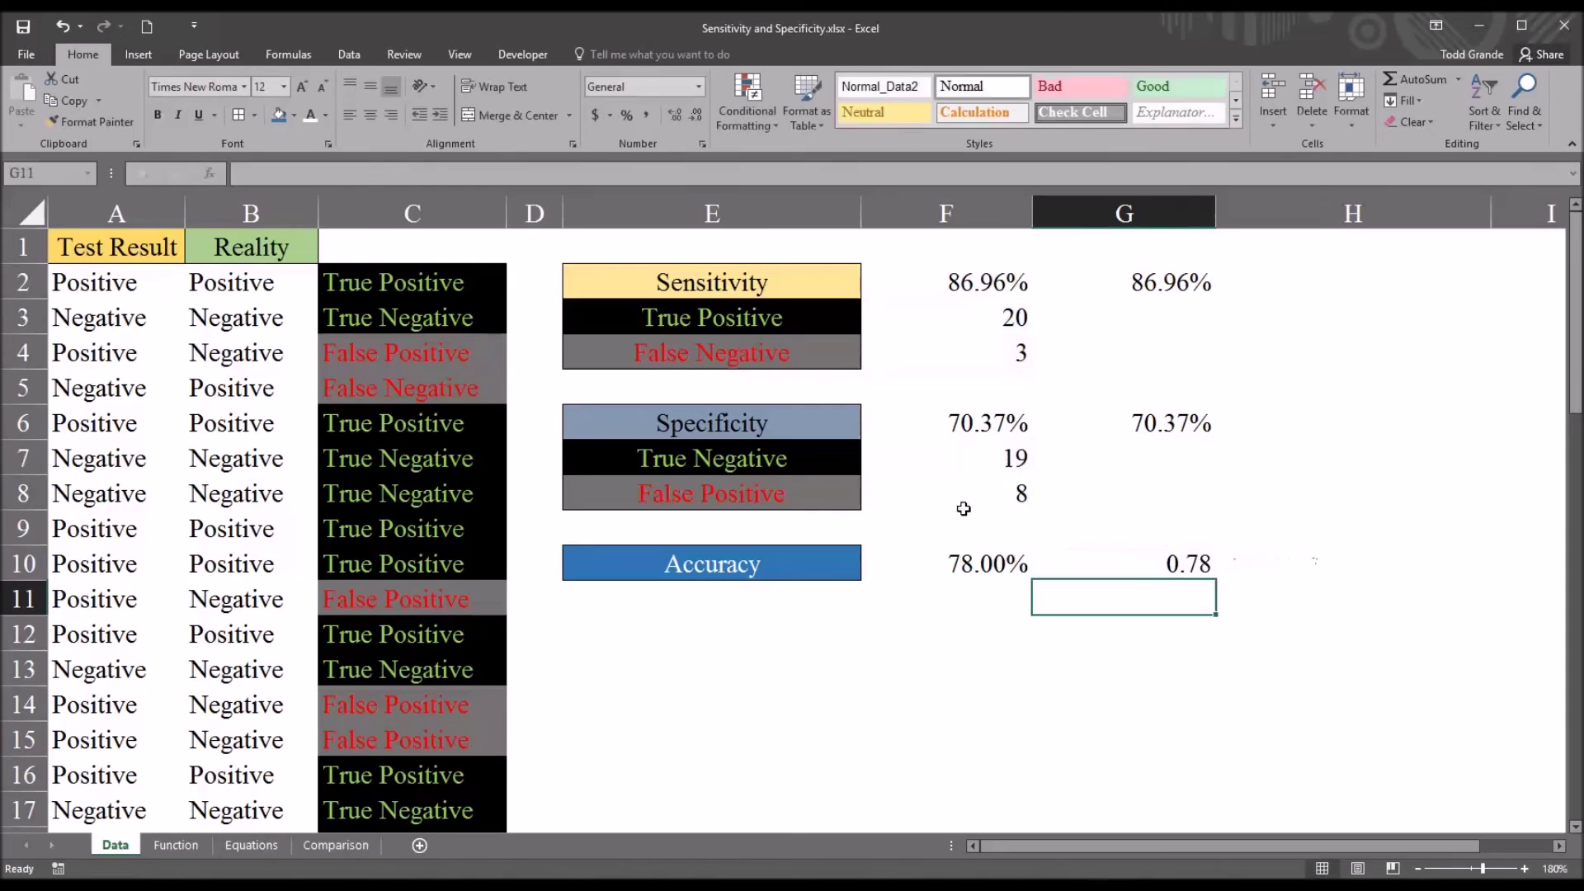
# - Format the G10 result as a percentage with two decimals, showing 78.00%
pyautogui.click(675, 115)
pyautogui.click(675, 115)
pyautogui.click(626, 116)
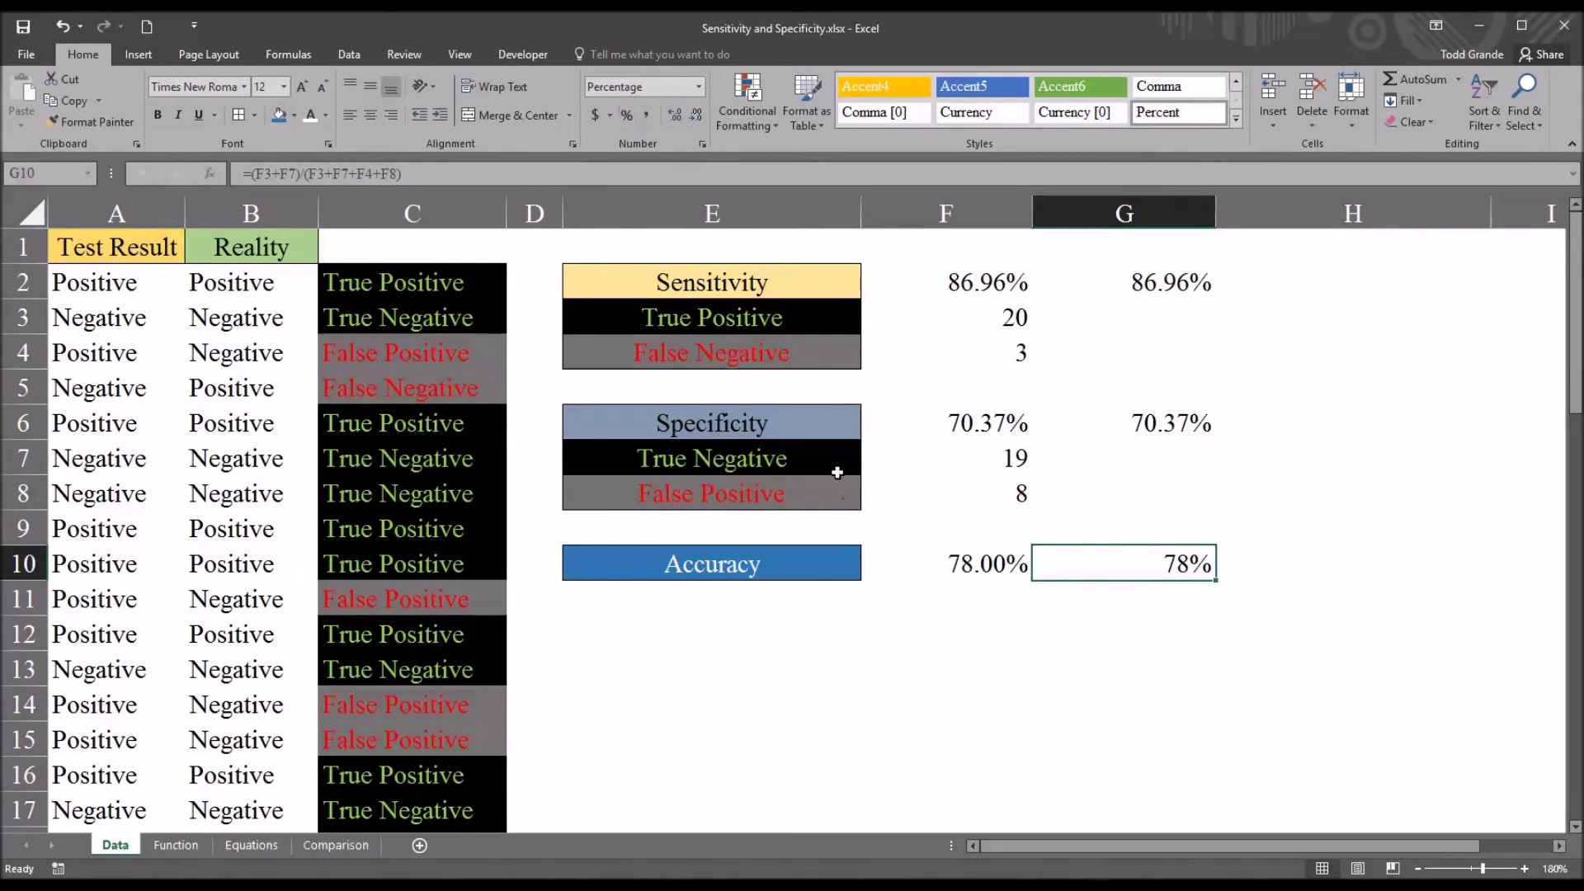
pyautogui.click(677, 115)
pyautogui.click(676, 115)
# - Delete the check values from G2:G10
pyautogui.moveTo(1085, 283); pyautogui.dragTo(1091, 566)
pyautogui.press('Delete')
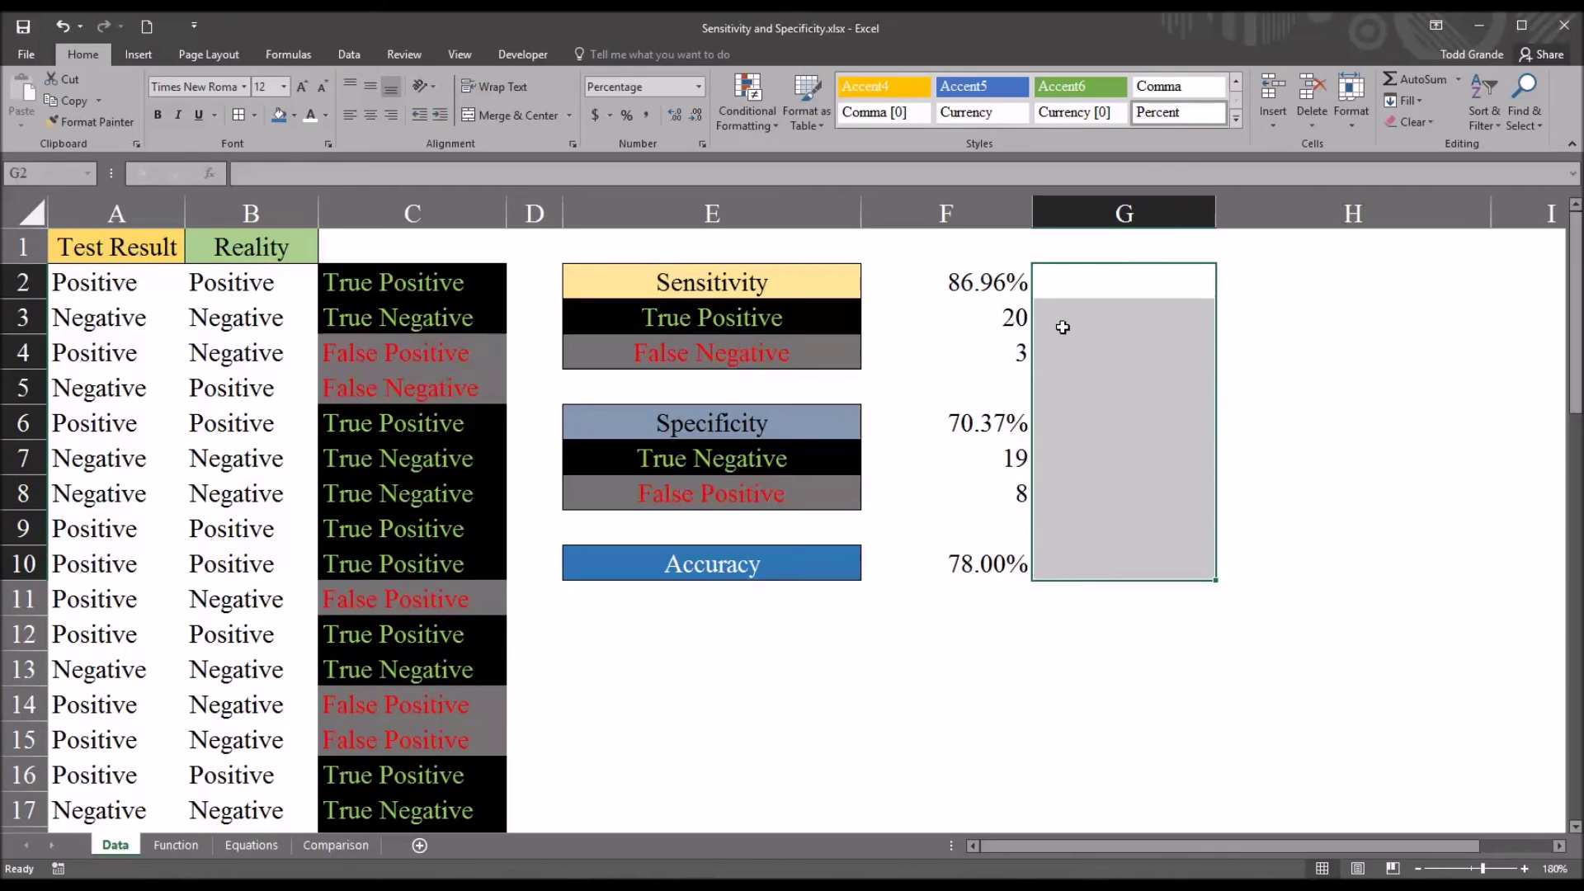
pyautogui.click(1057, 295)
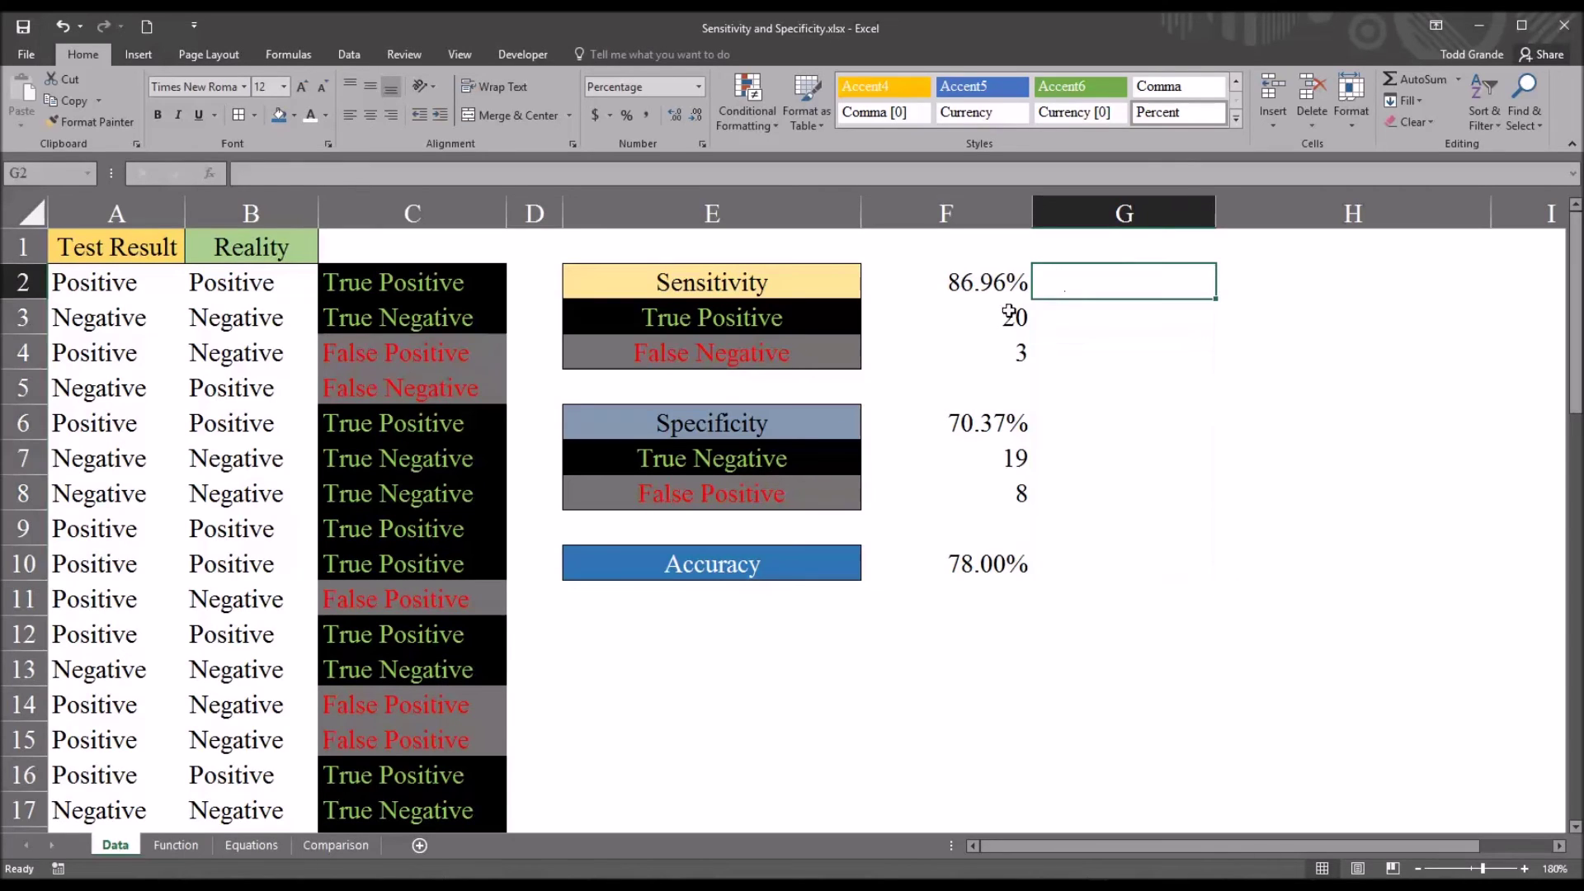
# - Review the Test Result column and the sensitivity and specificity formulas in F2 and F6
pyautogui.click(114, 214)
pyautogui.click(106, 284)
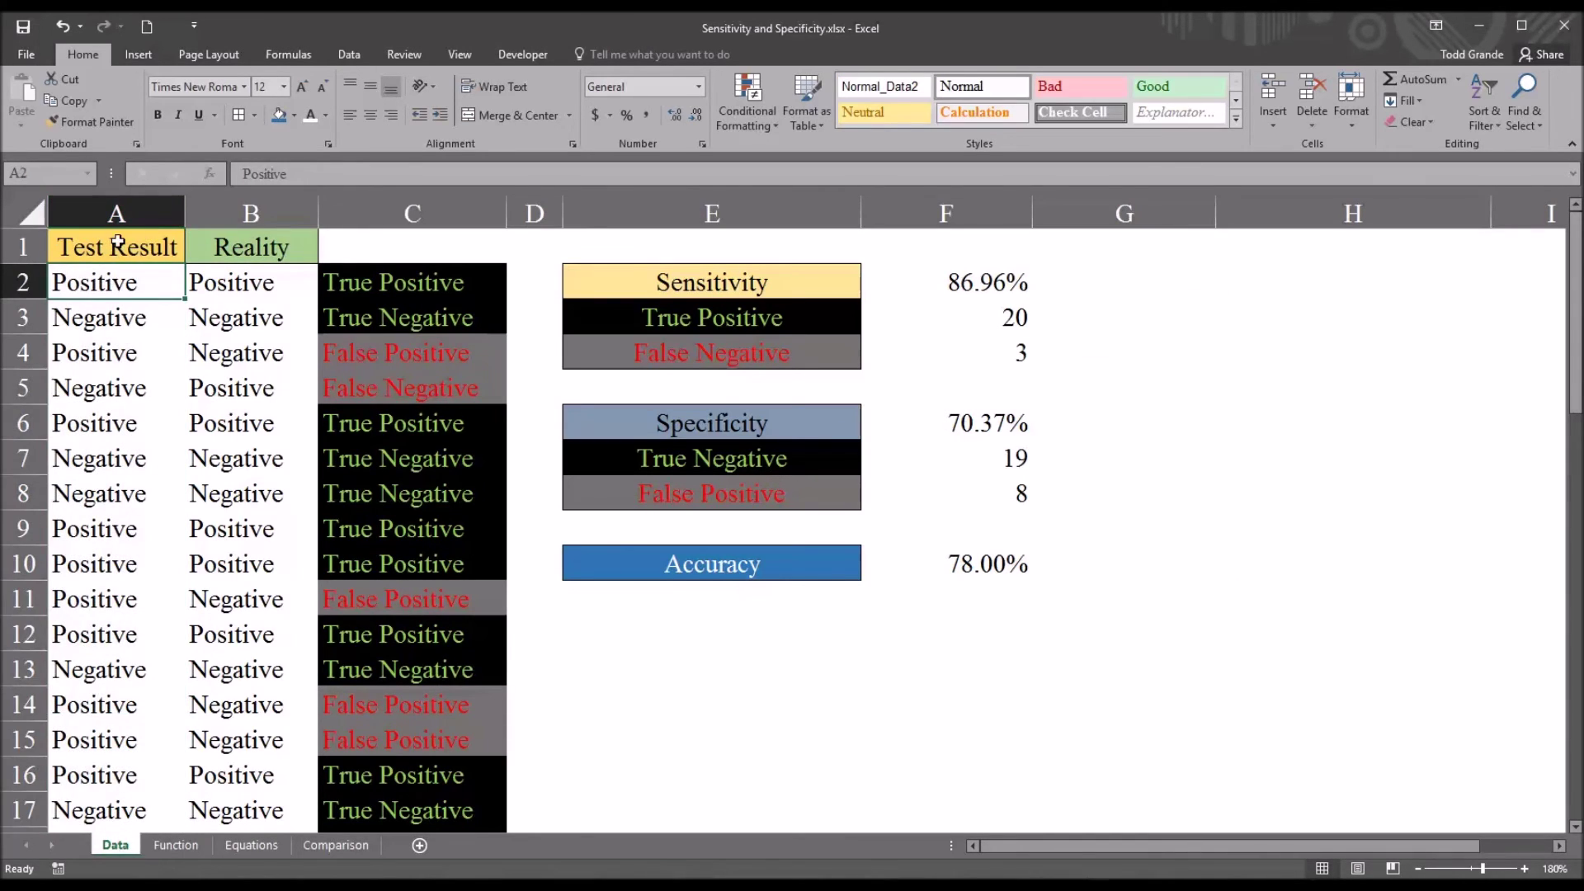
pyautogui.click(936, 285)
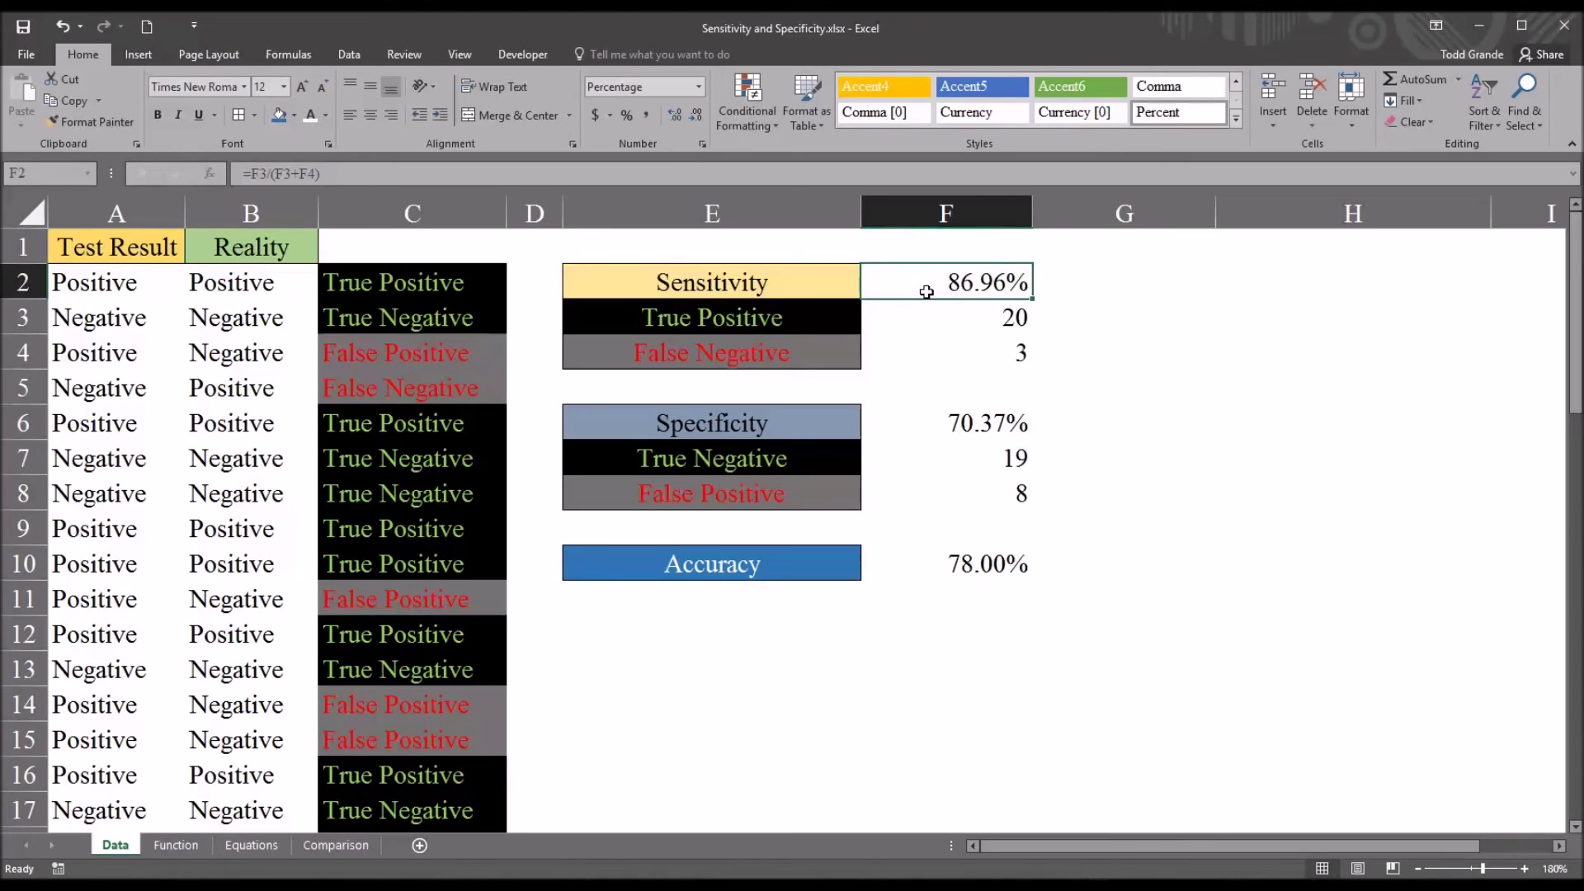
pyautogui.click(937, 428)
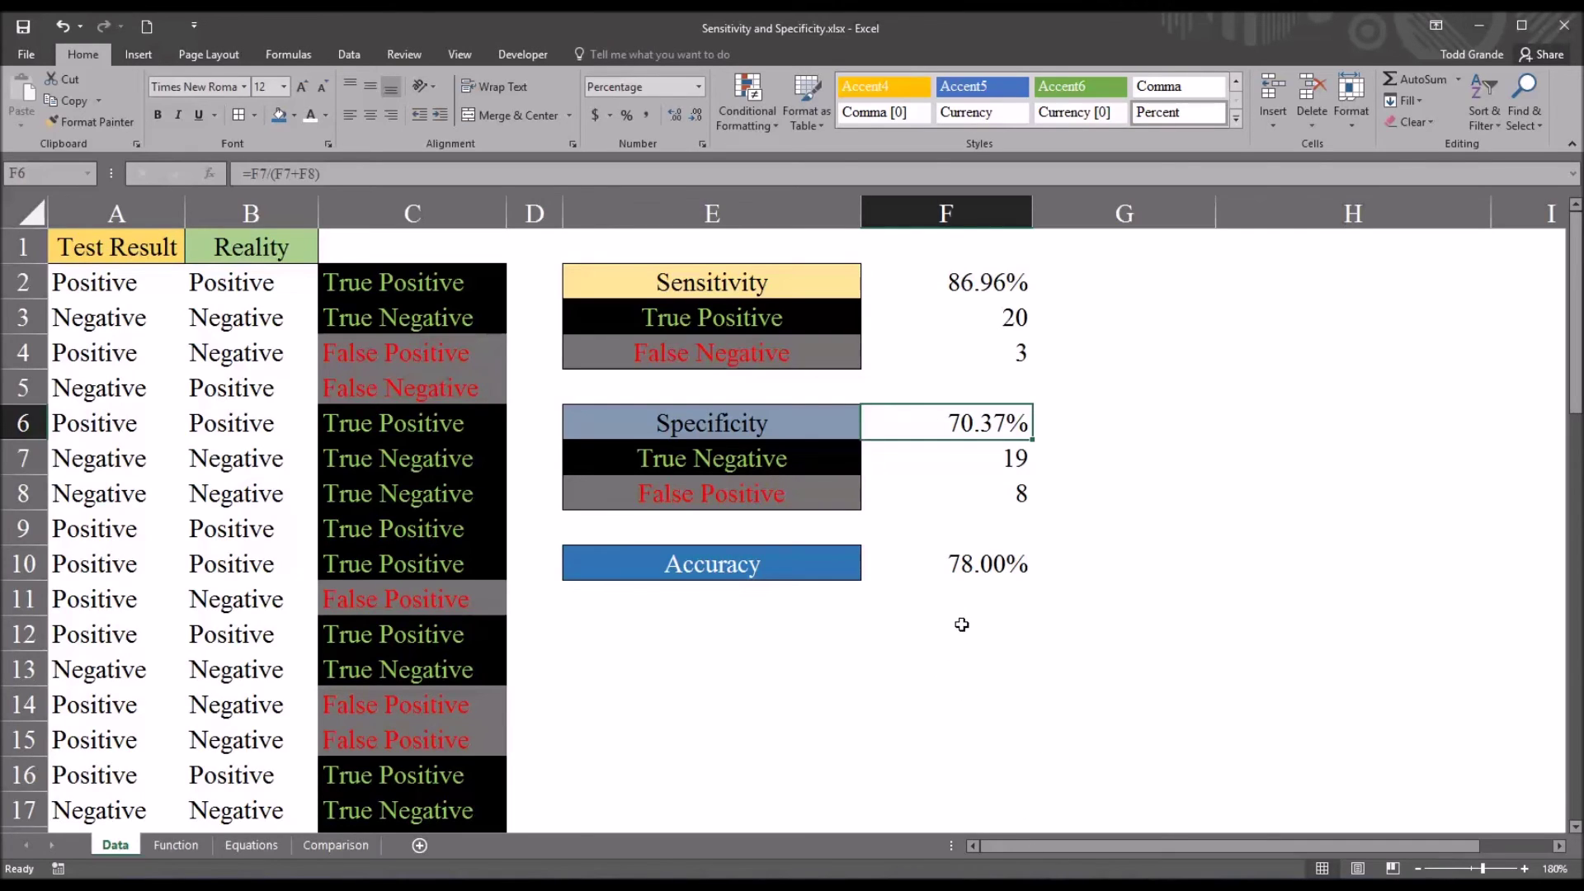
pyautogui.click(940, 289)
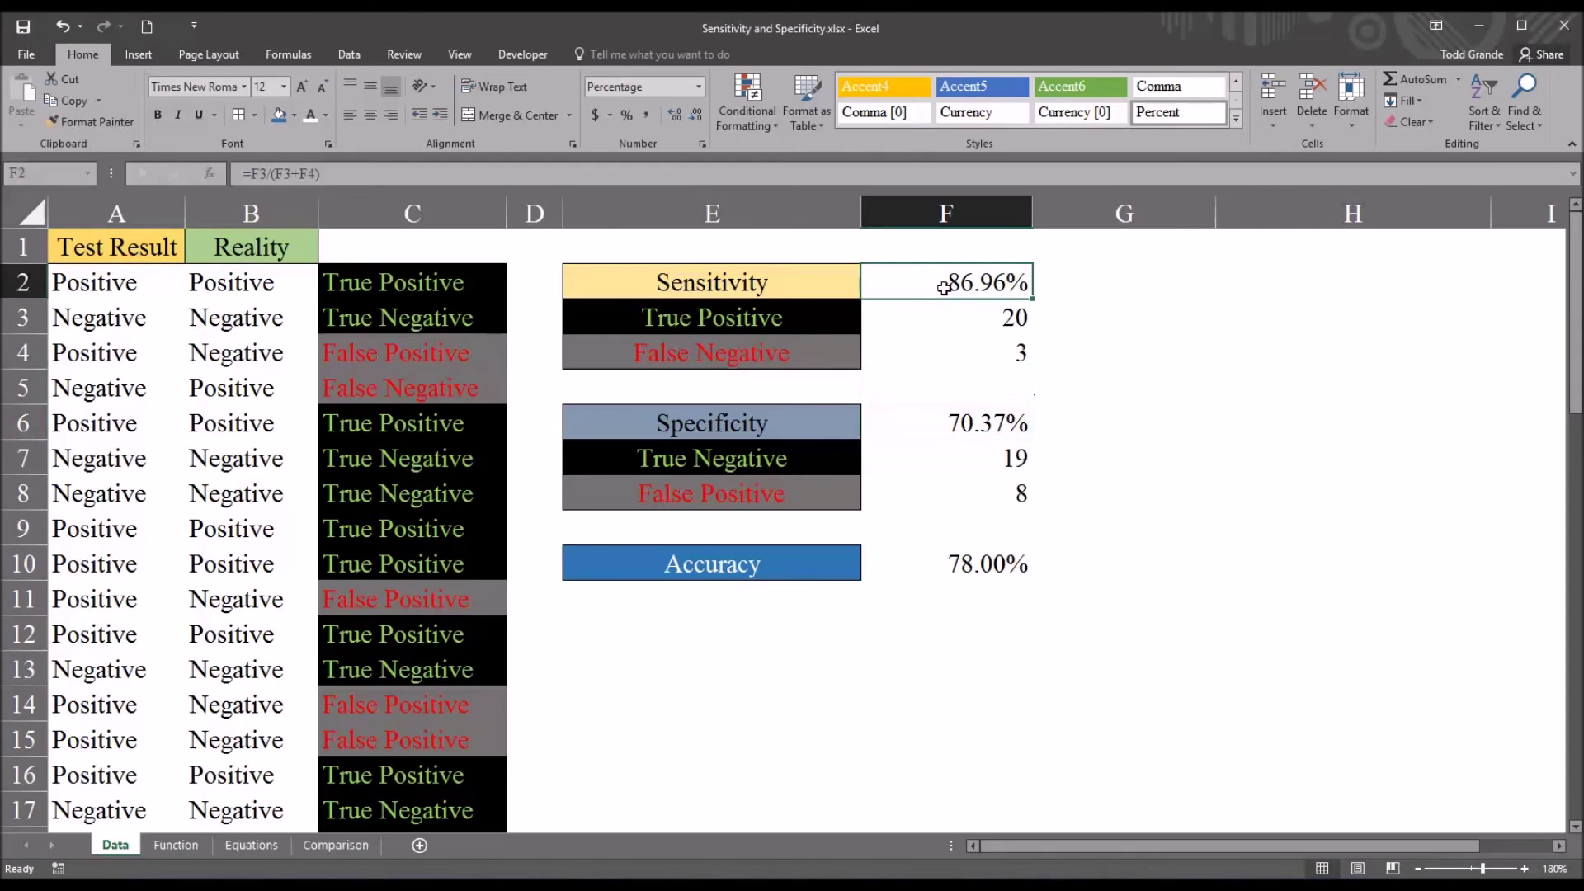
pyautogui.click(920, 425)
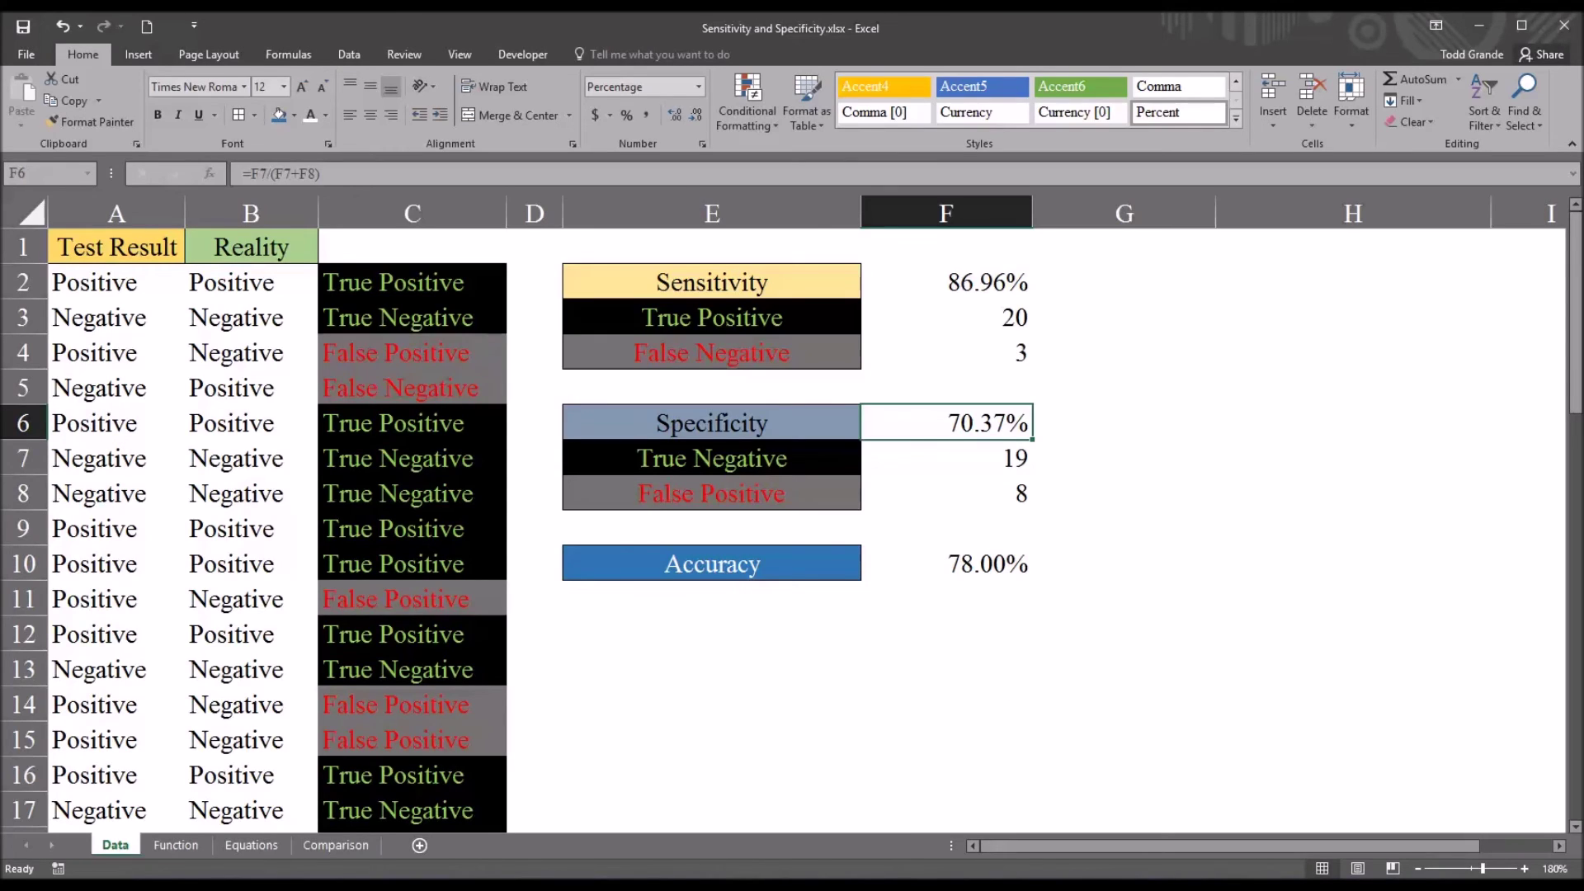
pyautogui.click(879, 354)
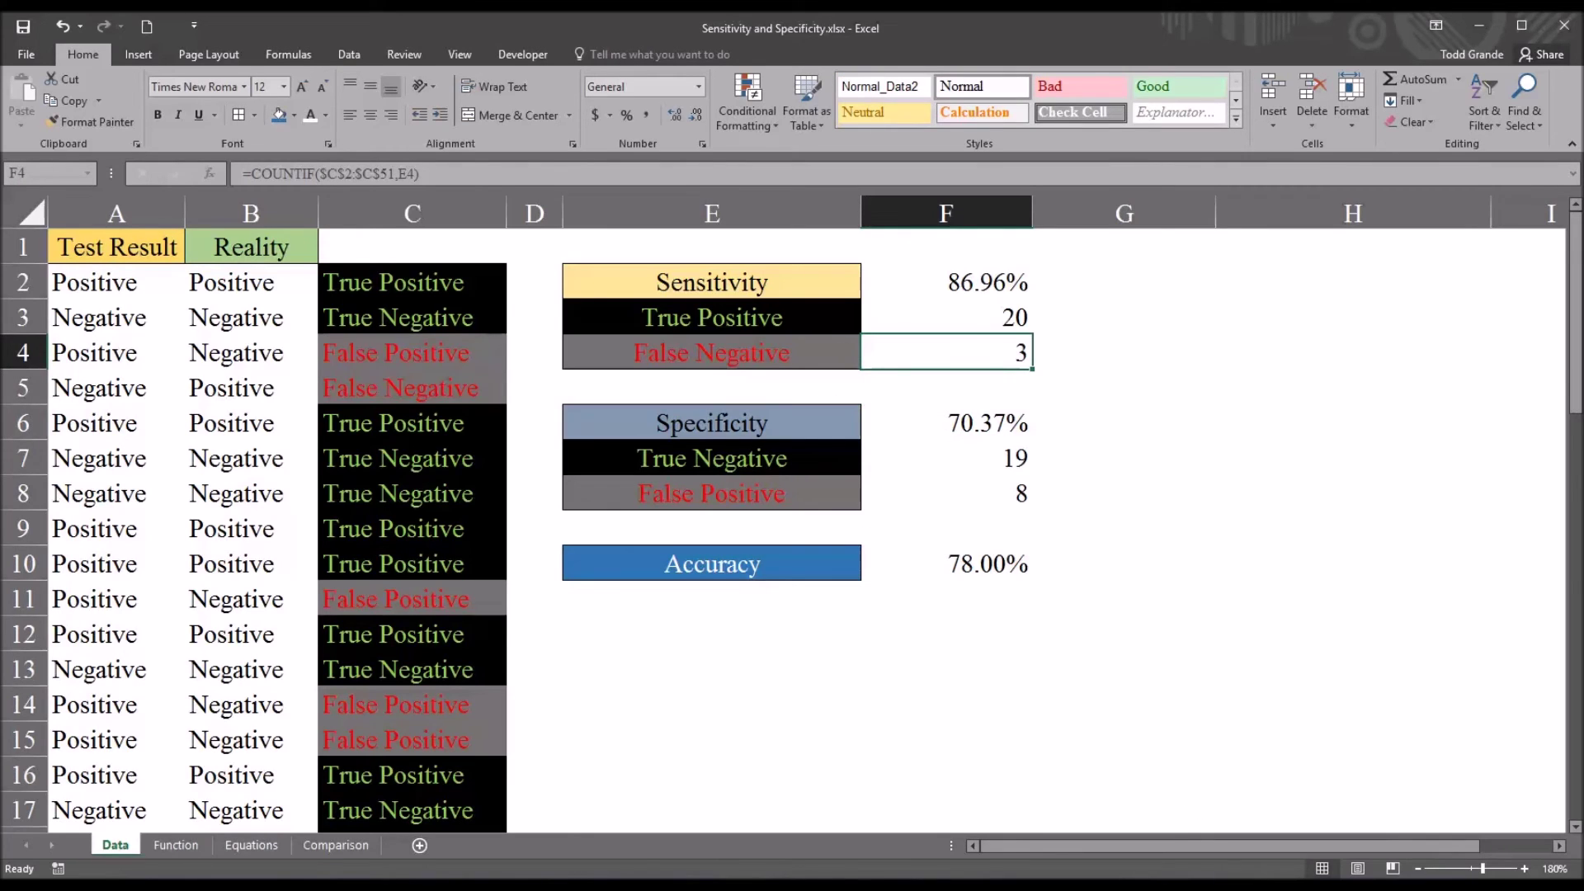
pyautogui.click(806, 359)
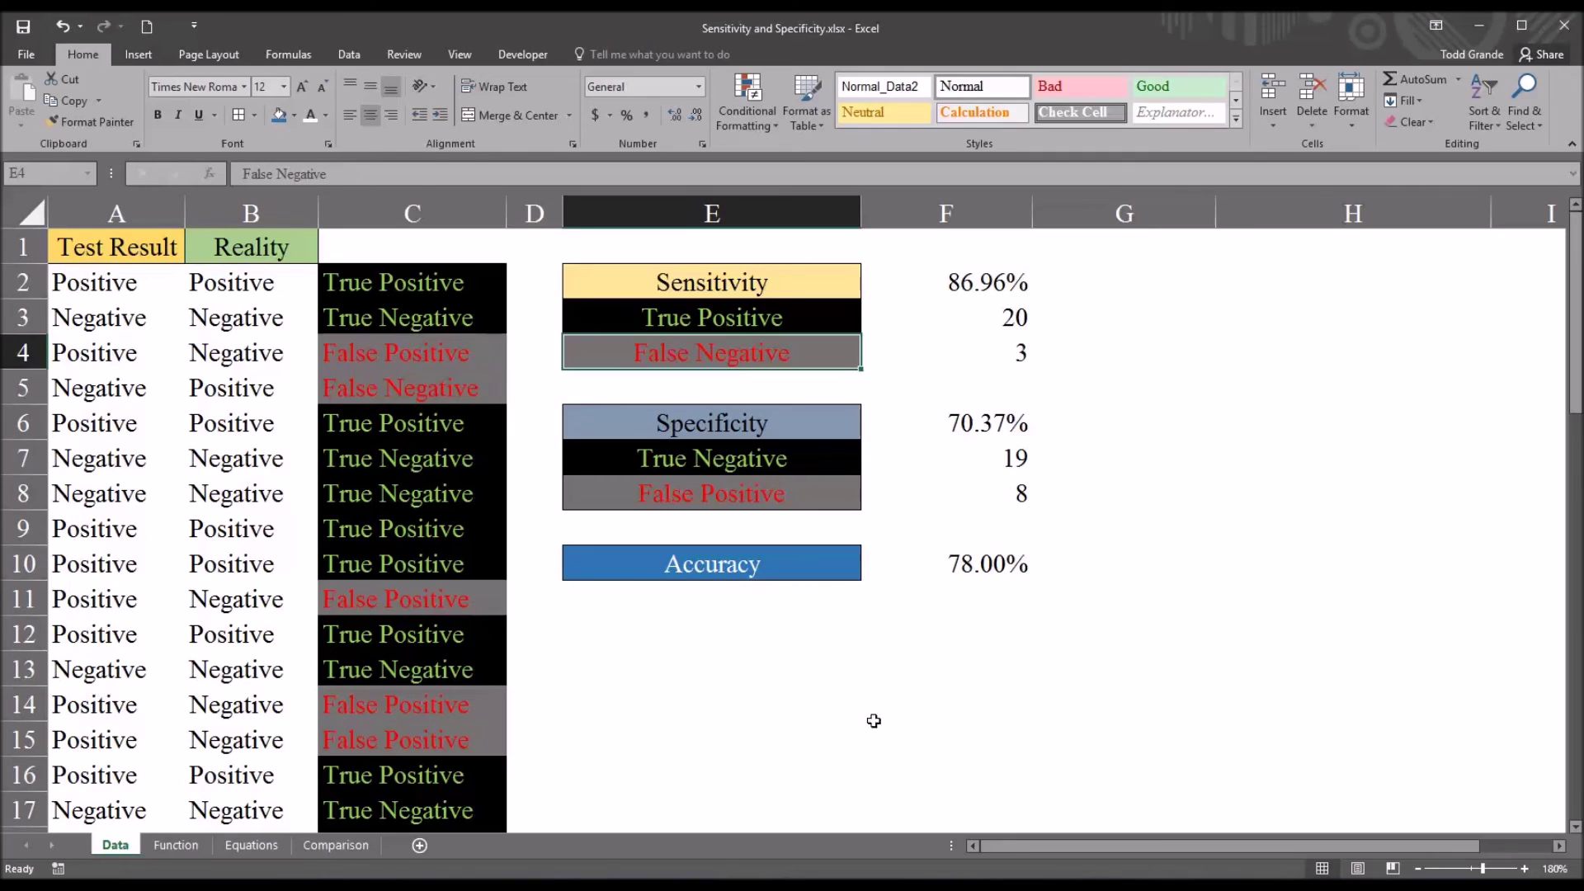
pyautogui.click(809, 501)
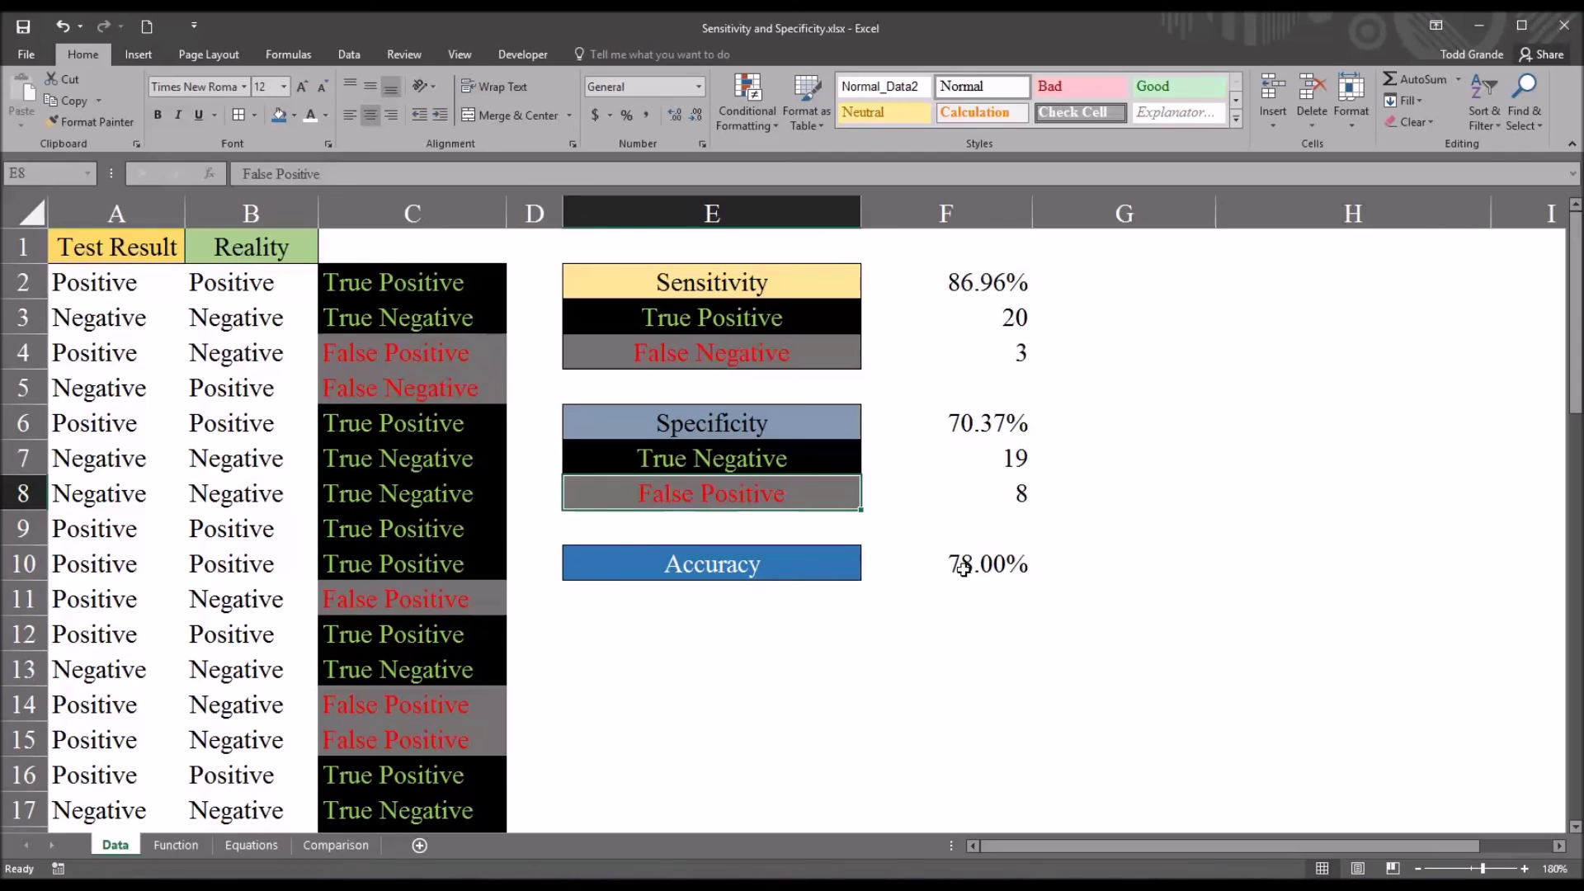
pyautogui.click(754, 285)
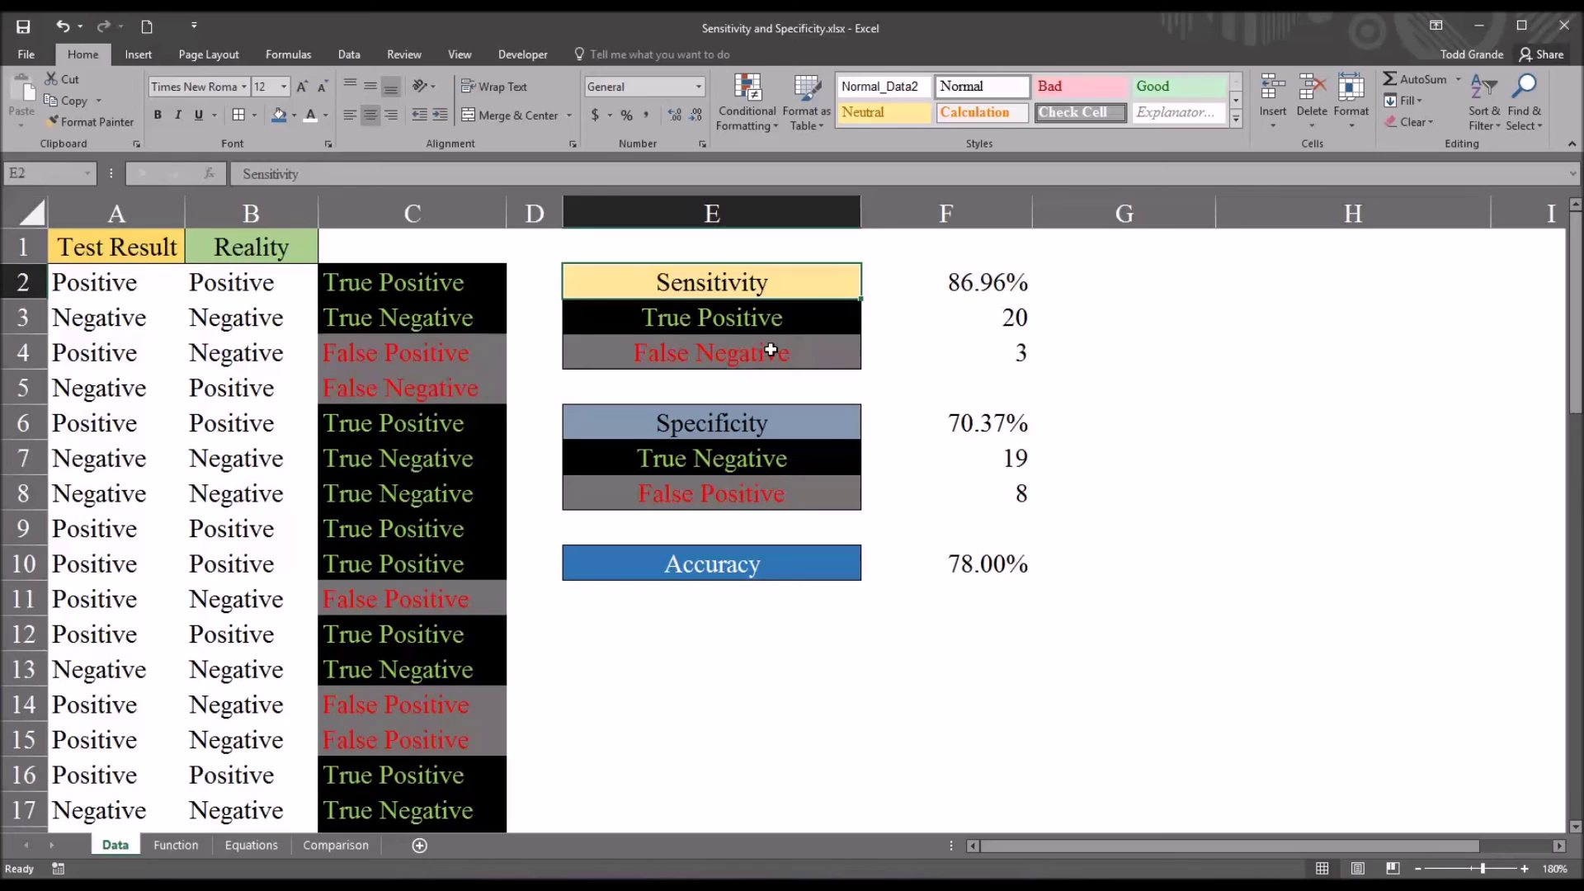
pyautogui.click(752, 423)
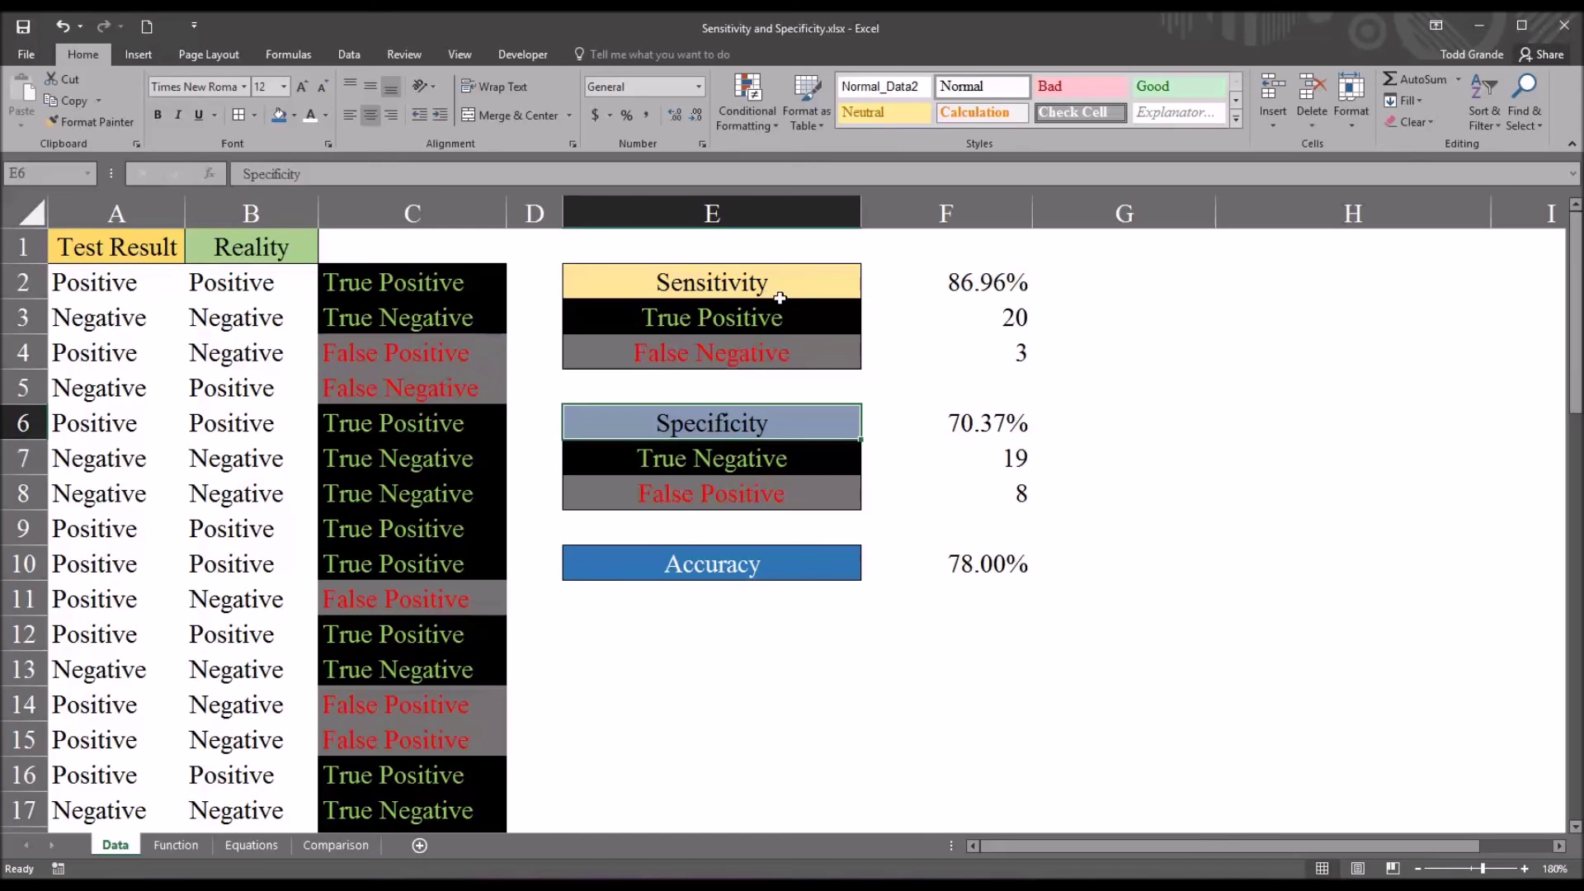
pyautogui.click(746, 359)
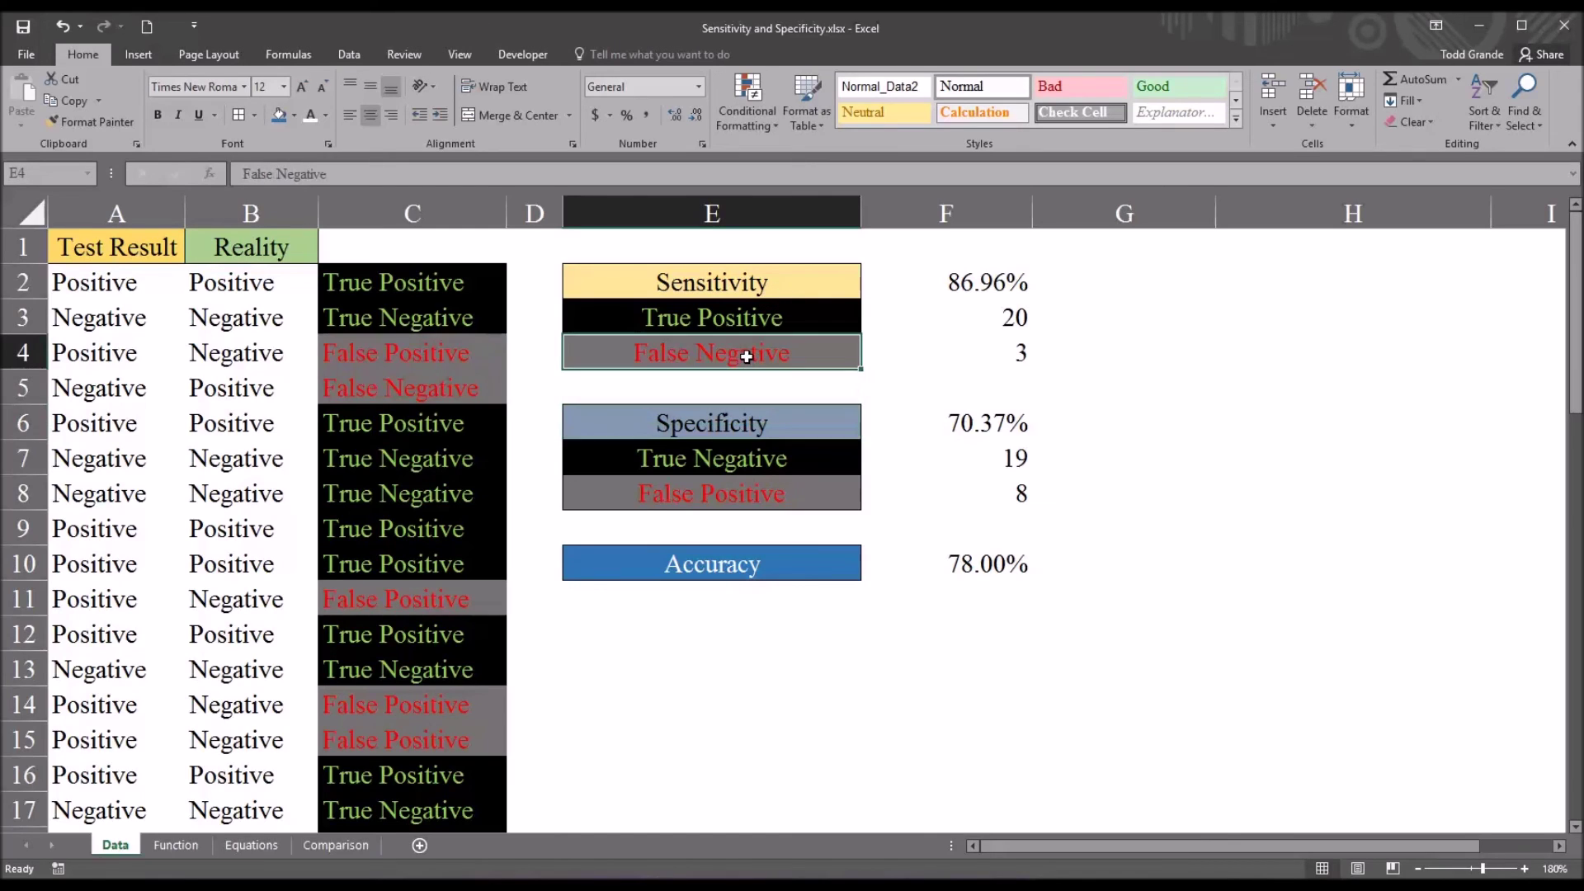
pyautogui.click(767, 500)
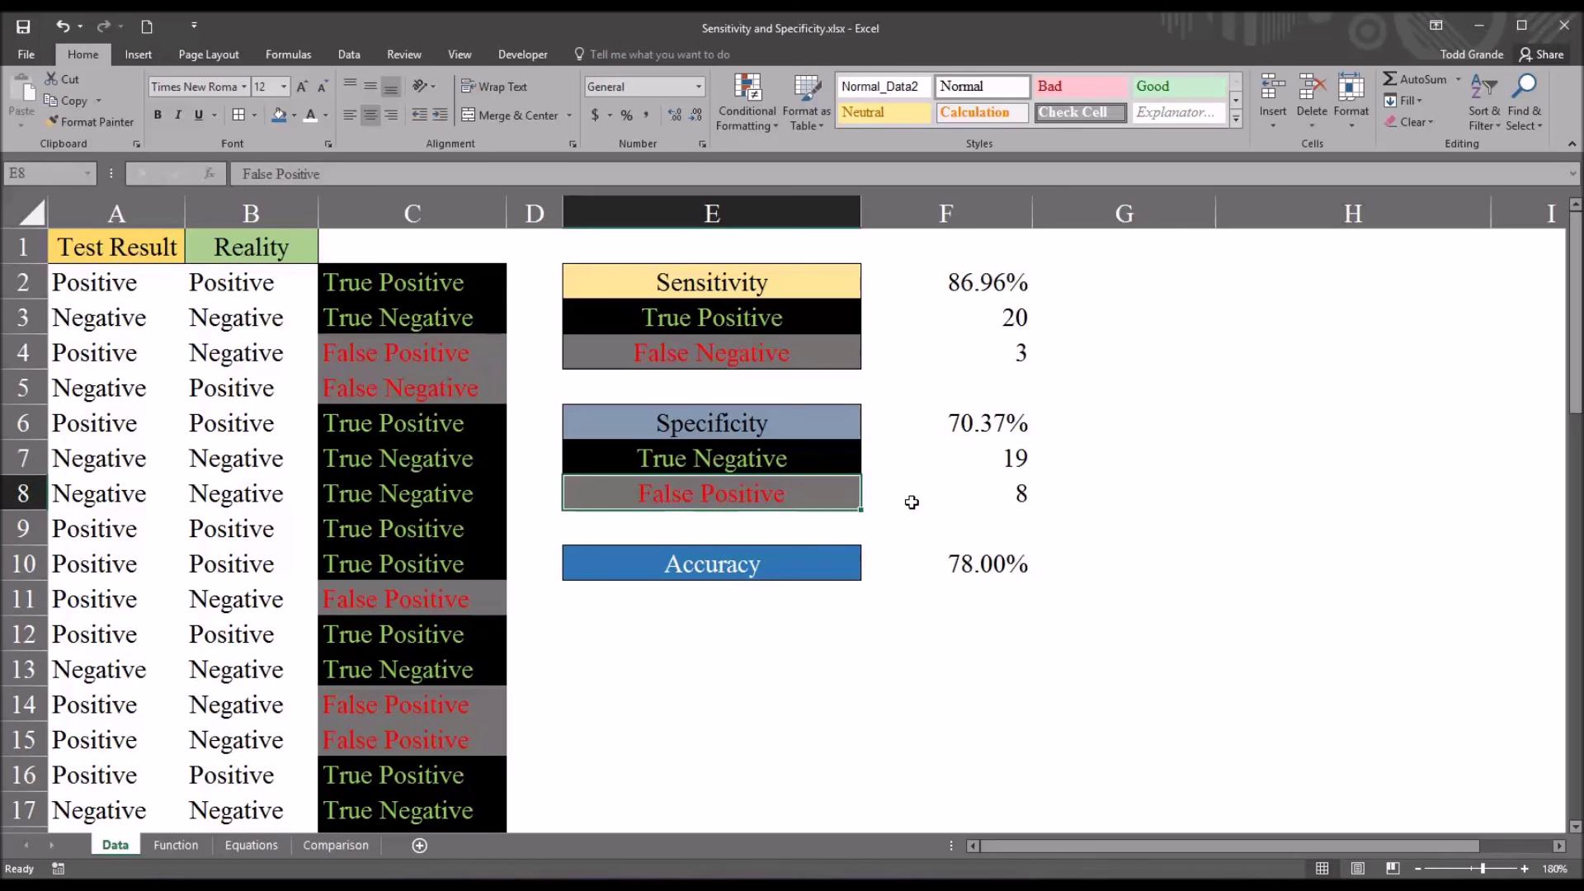
pyautogui.click(916, 428)
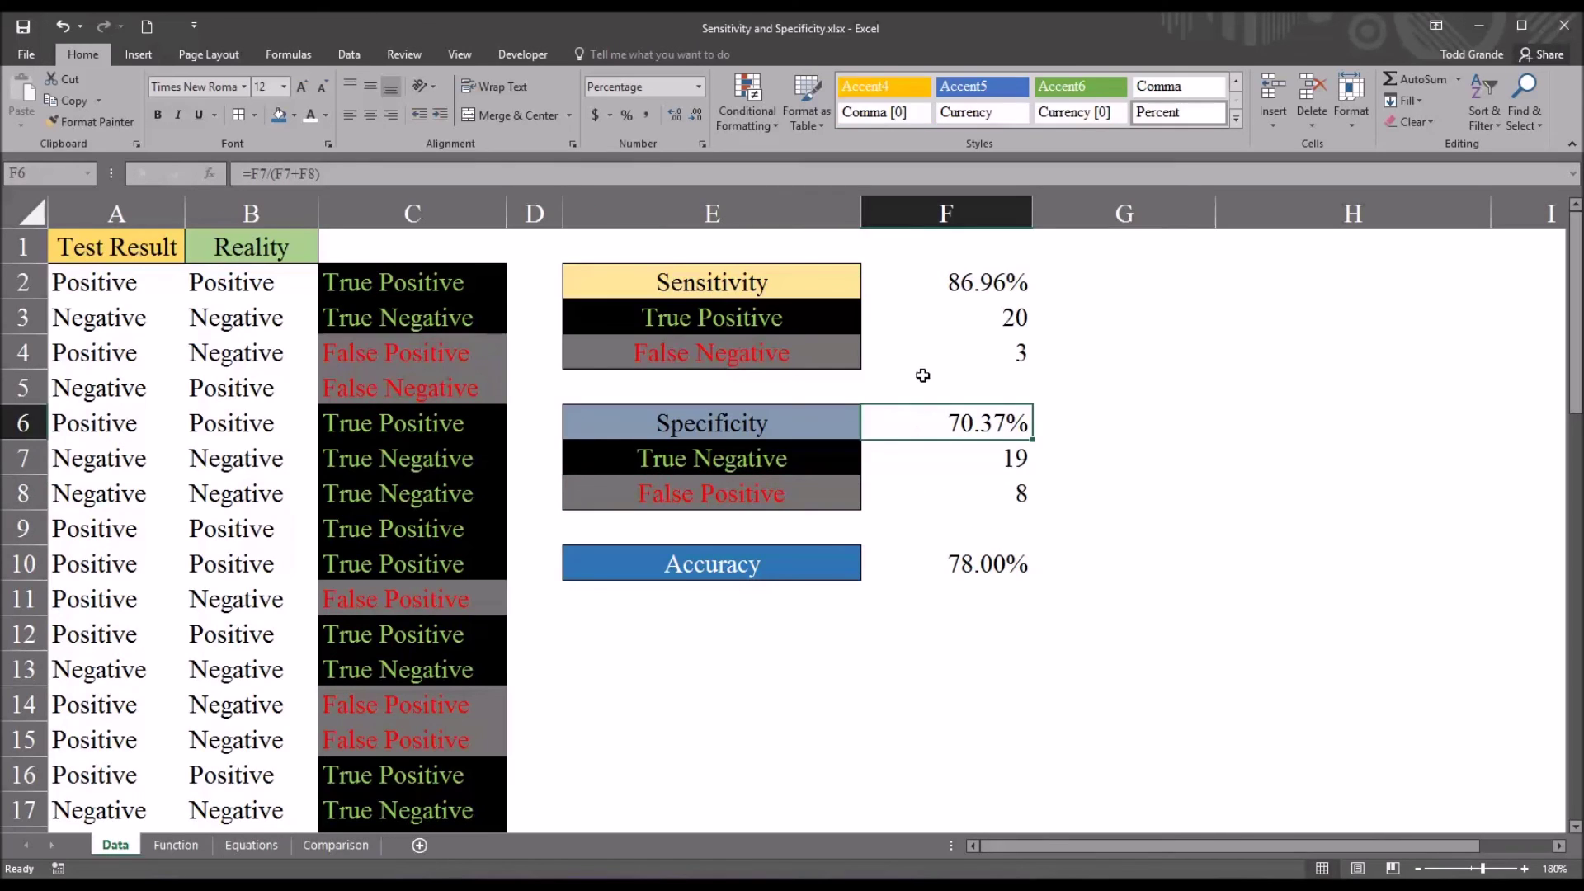
pyautogui.click(918, 285)
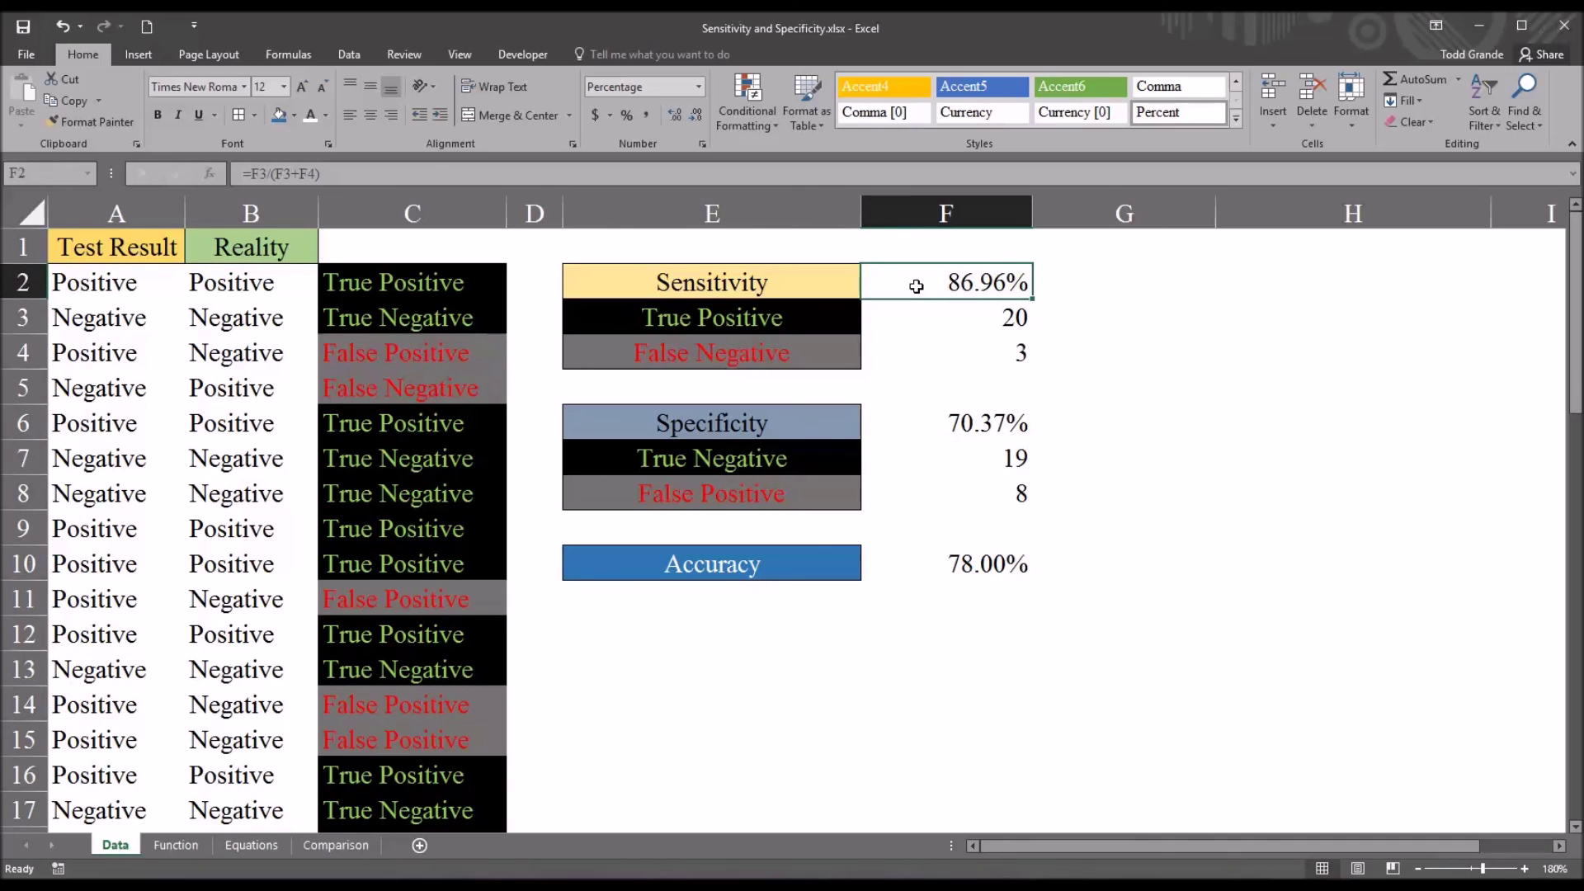
pyautogui.click(823, 294)
pyautogui.click(786, 422)
pyautogui.click(918, 279)
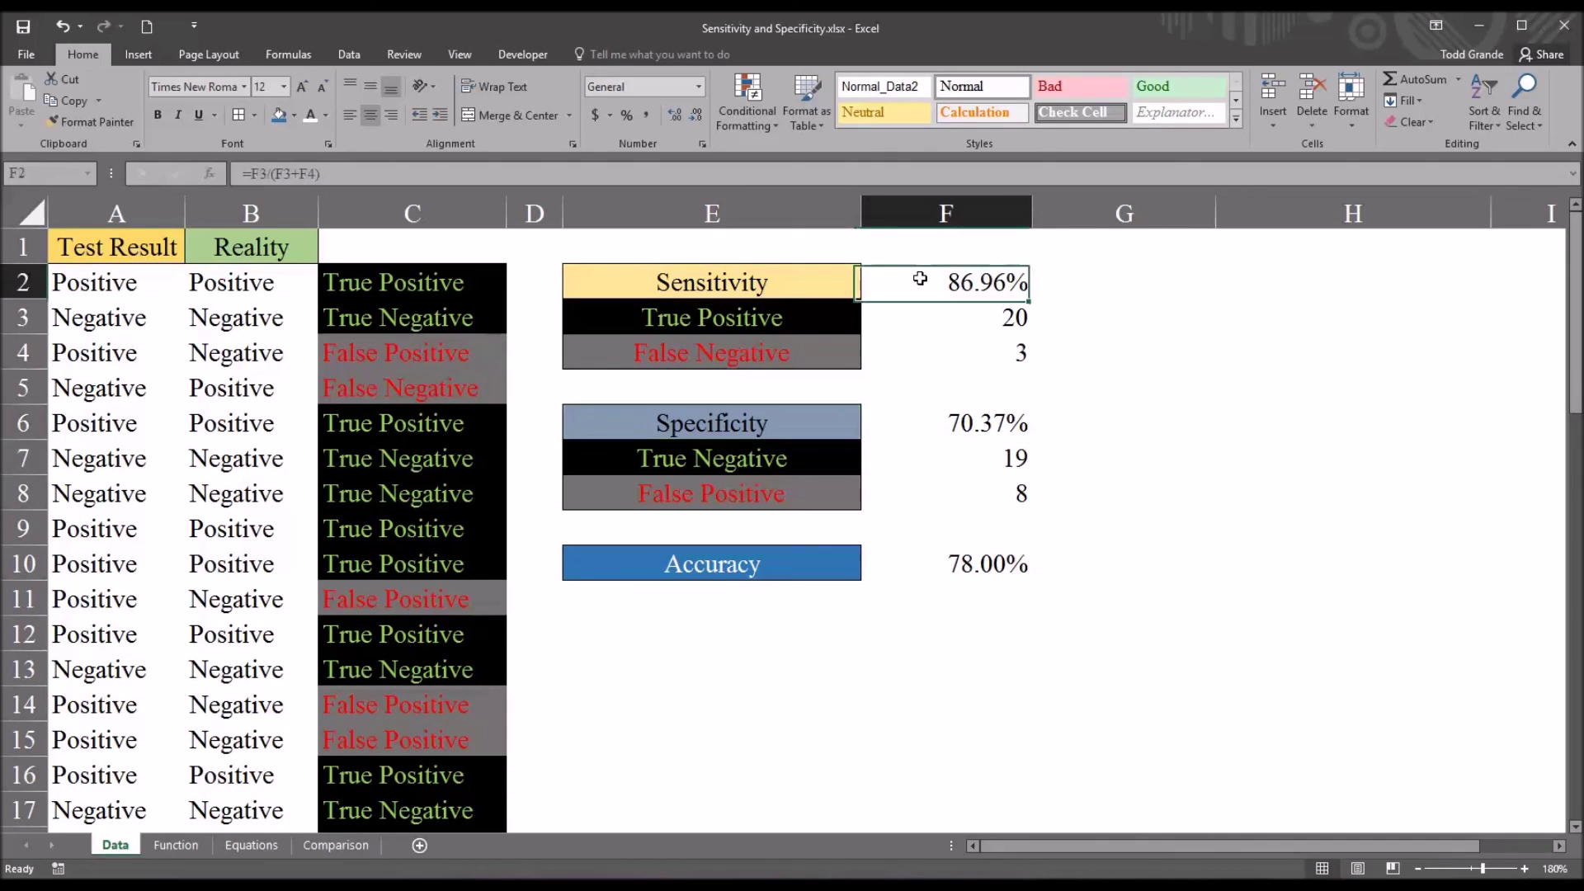
pyautogui.click(902, 424)
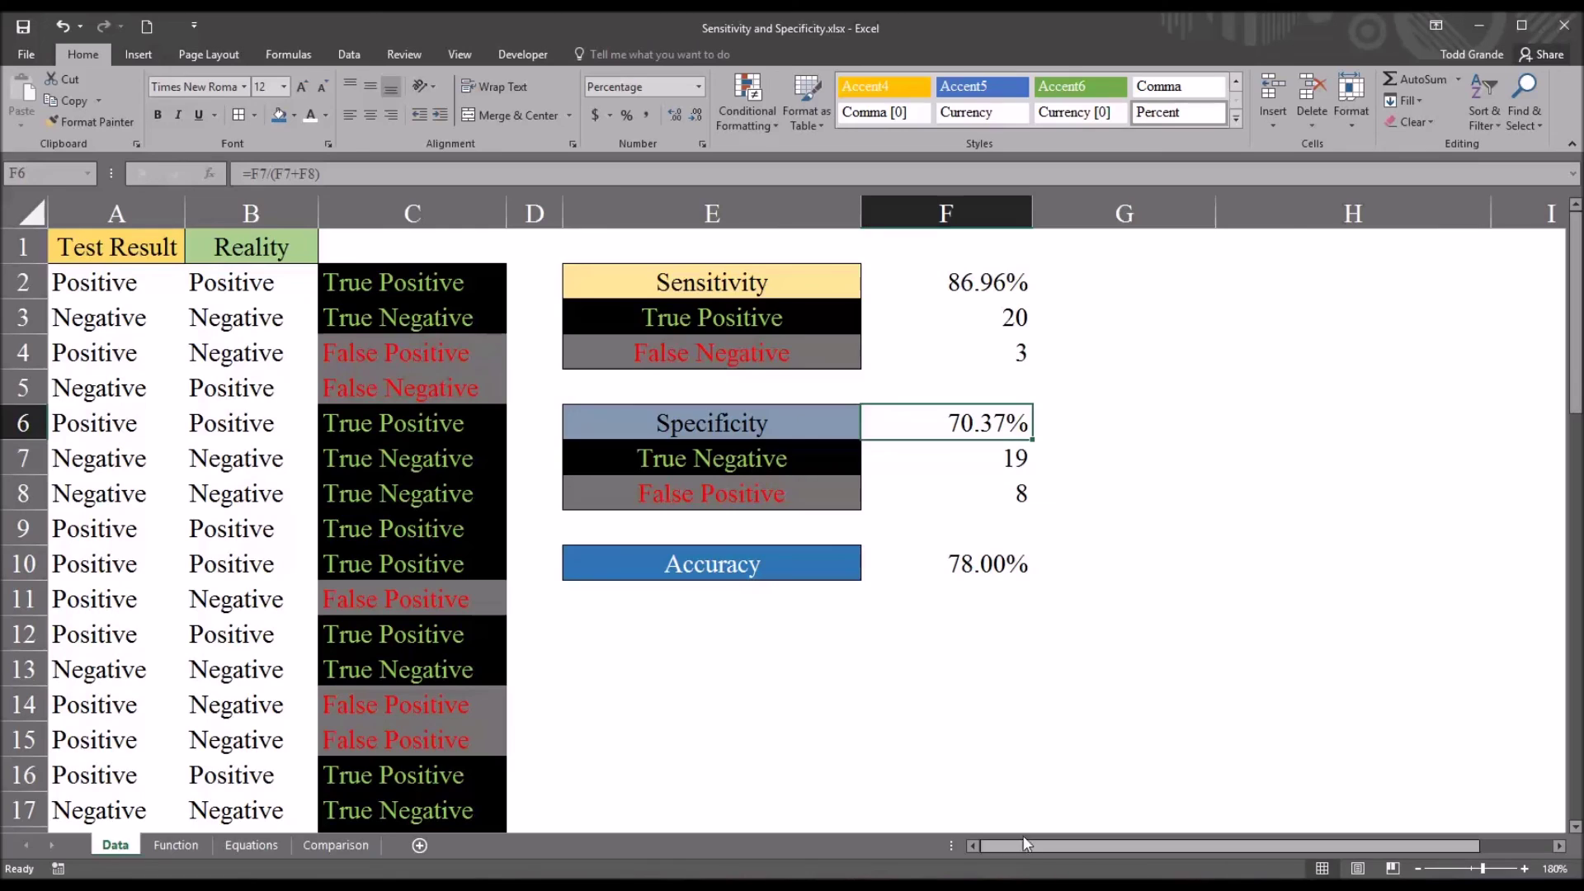
pyautogui.click(928, 417)
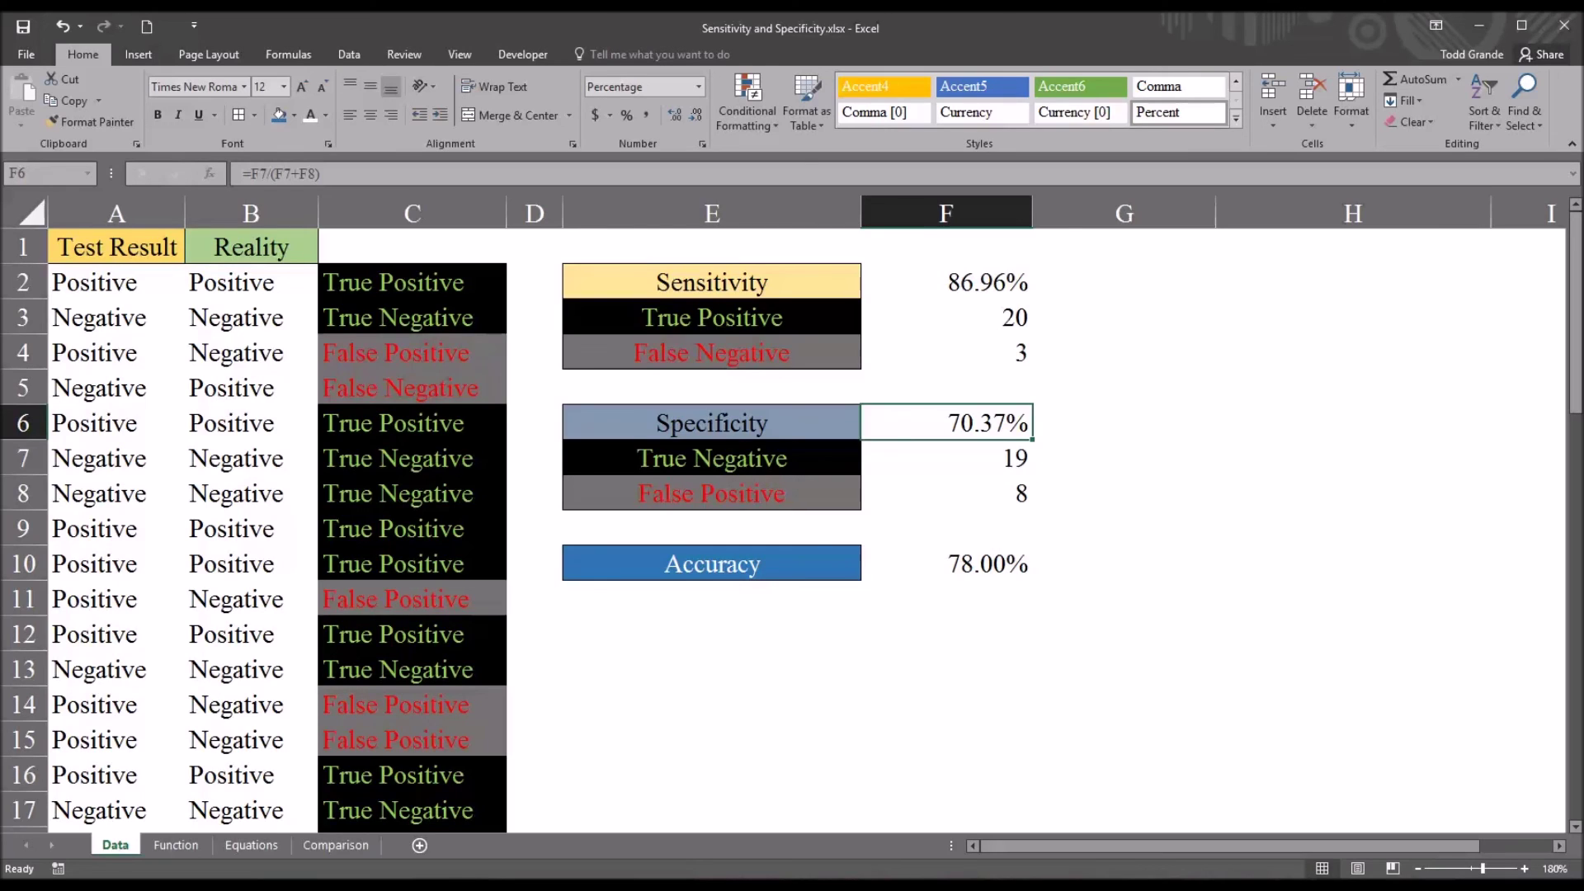
pyautogui.click(922, 295)
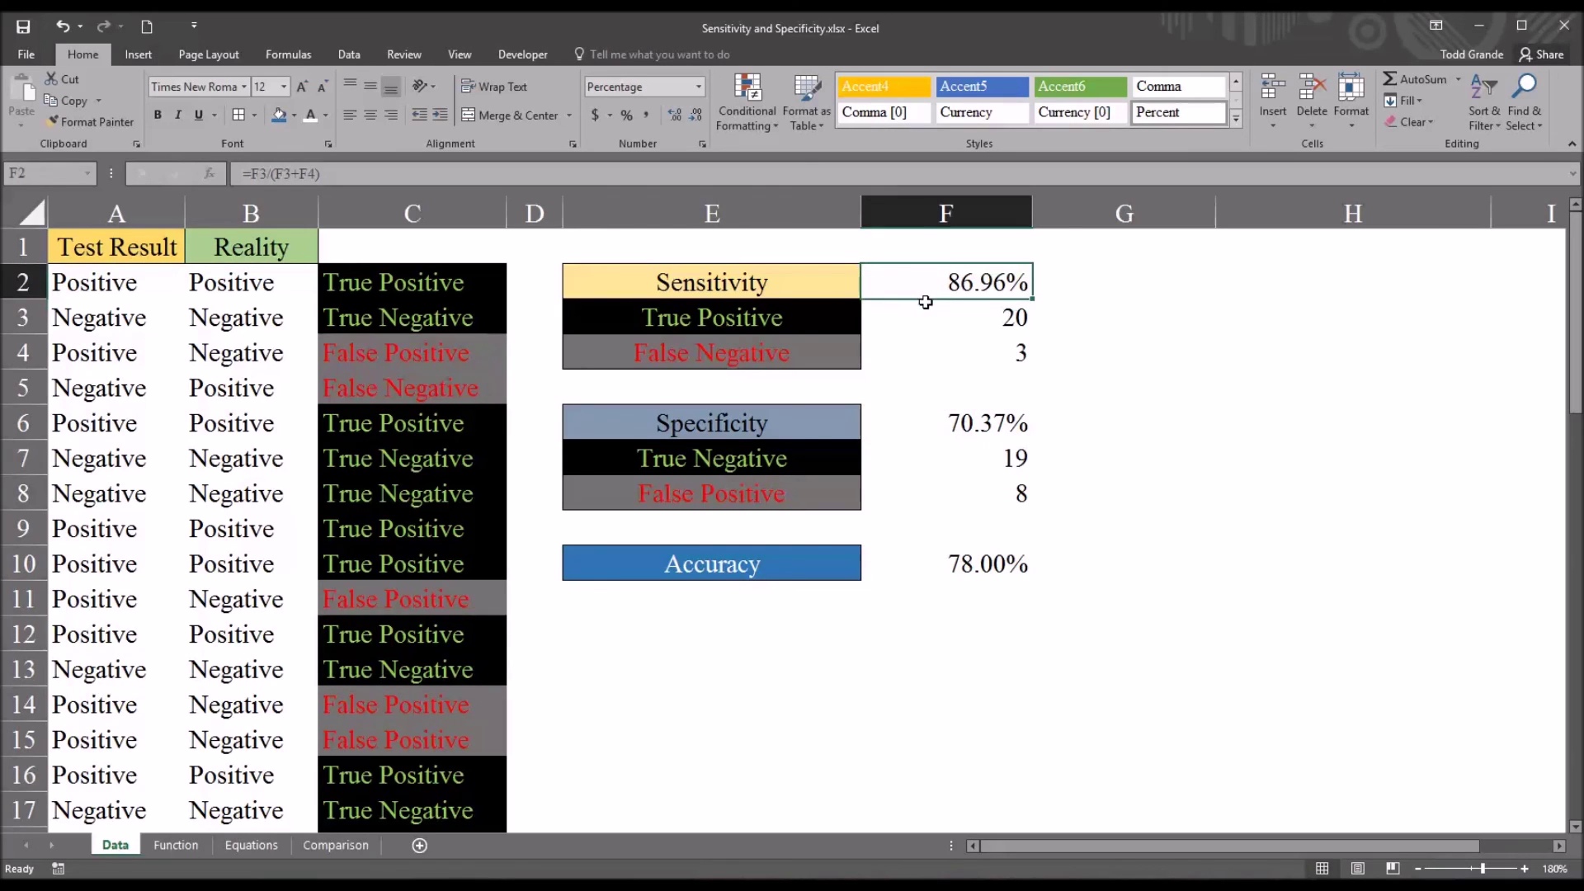
pyautogui.click(921, 421)
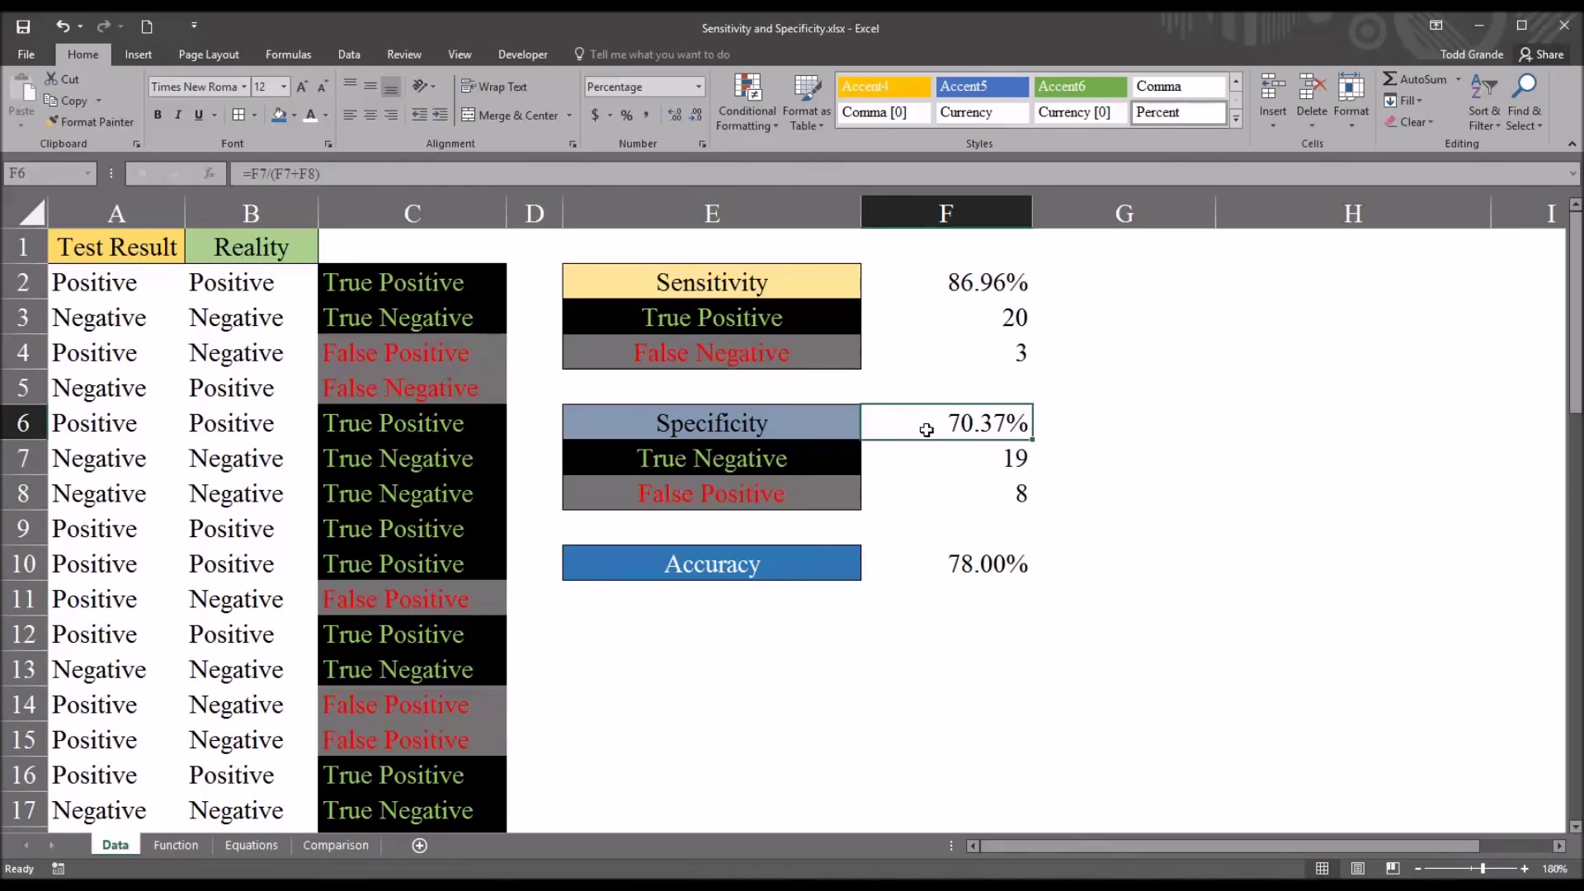
pyautogui.click(918, 564)
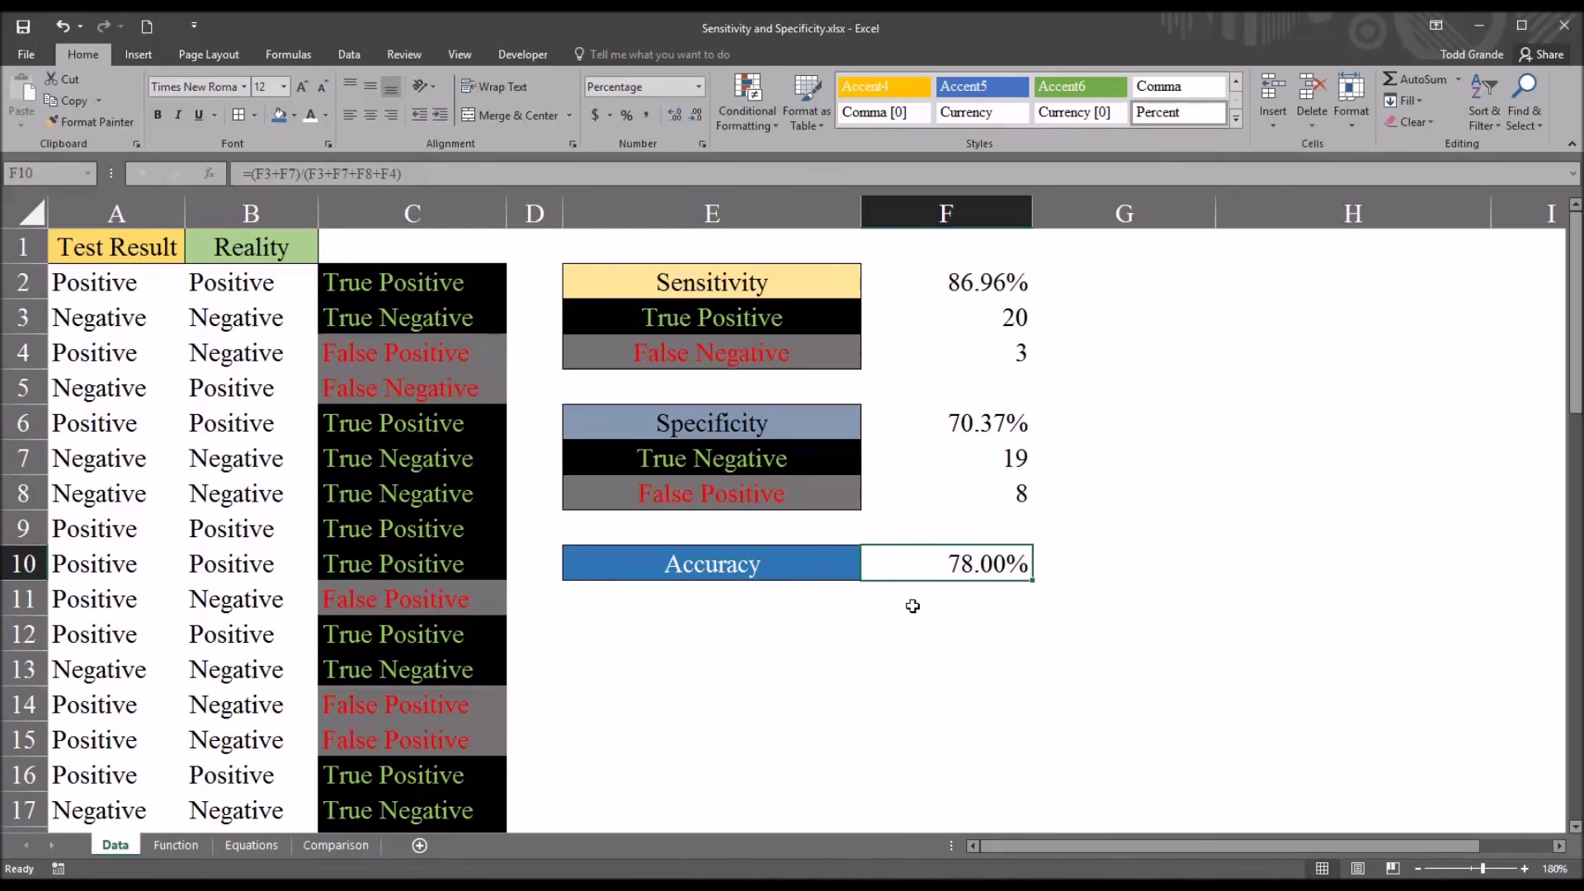